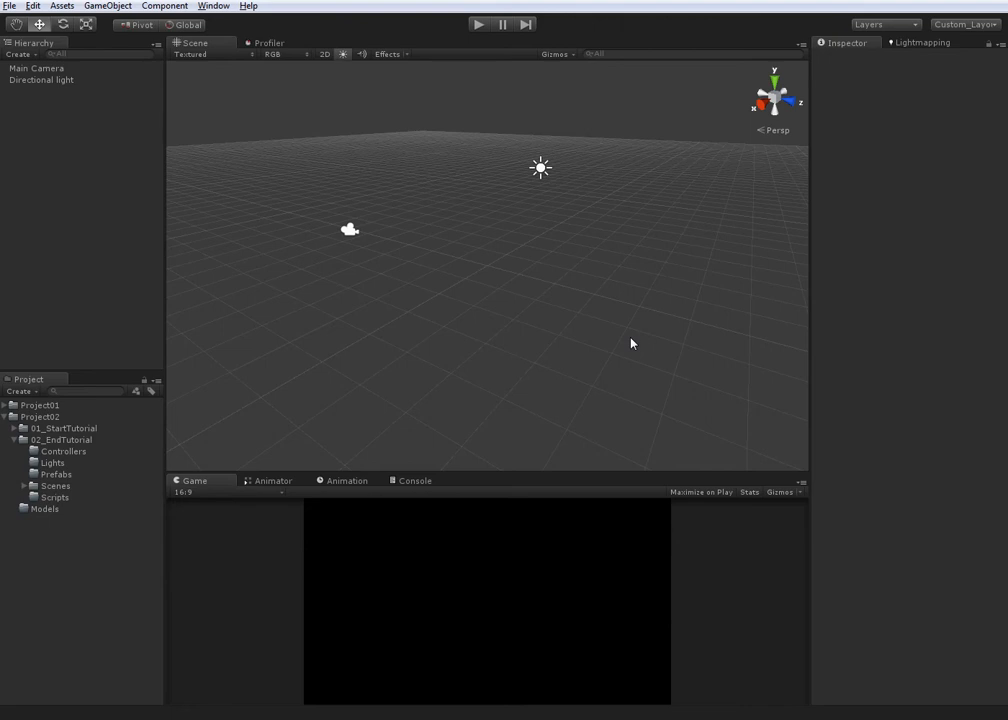
click(38, 416)
right_click(34, 418)
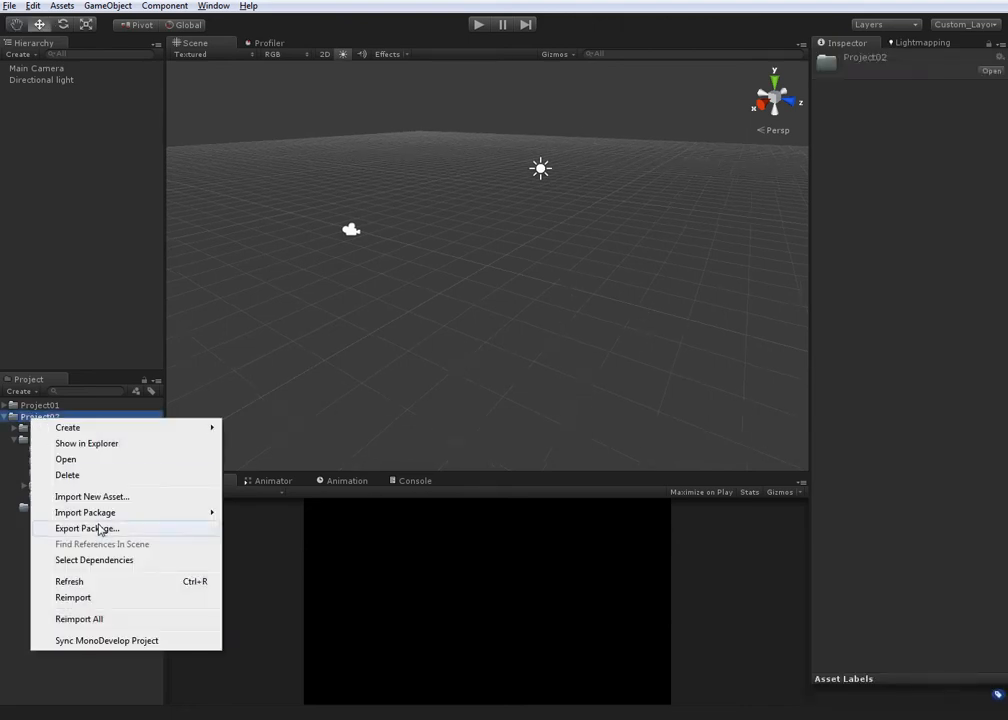
key(Escape)
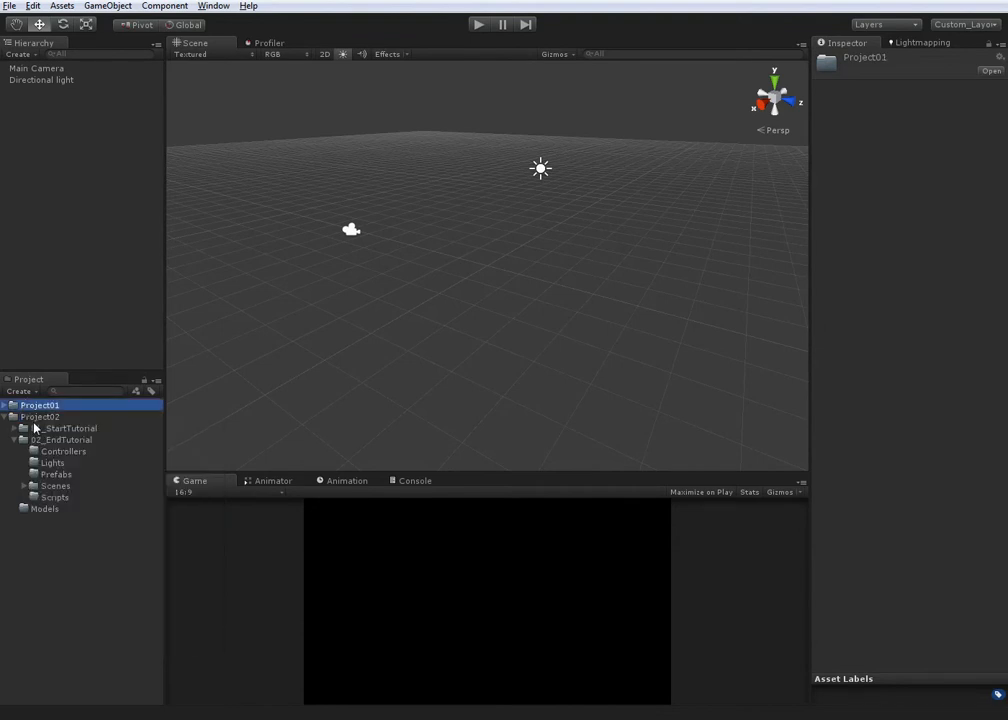
key(Down)
click(41, 405)
right_click(25, 515)
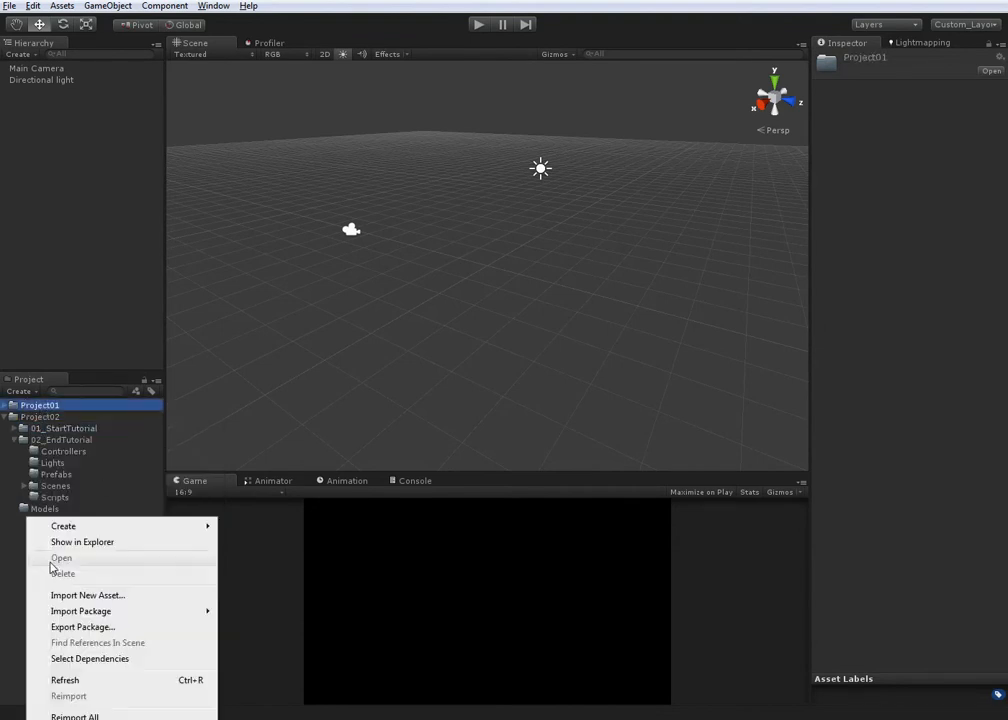
key(Escape)
right_click(21, 552)
right_click(62, 529)
right_click(48, 455)
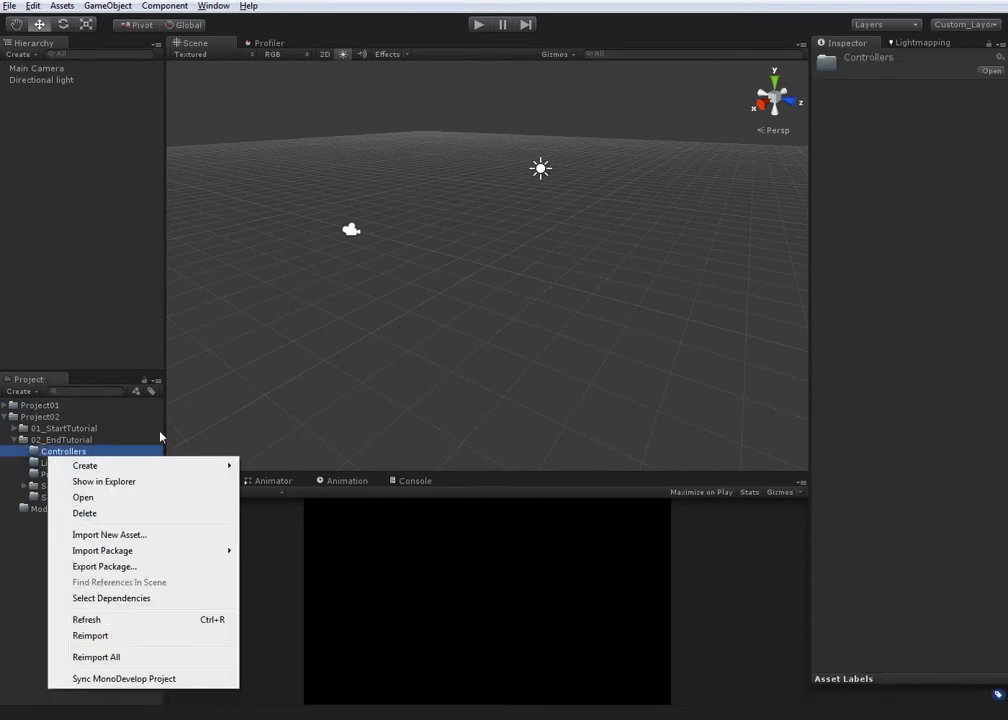
mouse_move(183, 552)
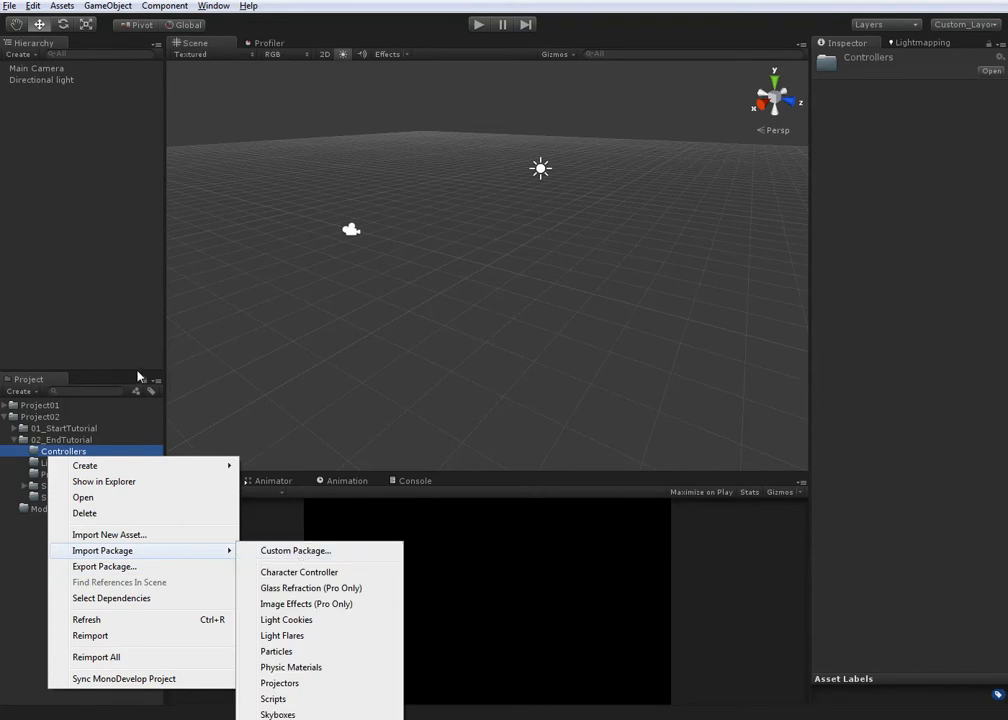
click(18, 532)
Collapse the Project02 folder tree and expand its 01_StartTutorial and 02_EndTutorial folders to list their subfolders
alt+click(5, 417)
click(5, 417)
click(35, 415)
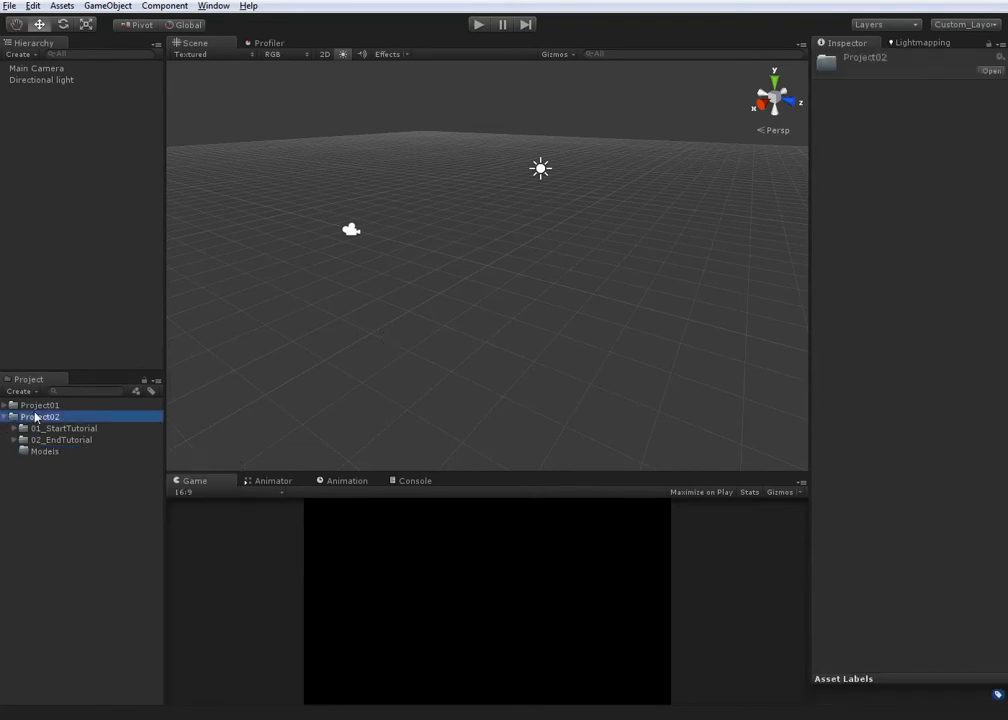
click(19, 440)
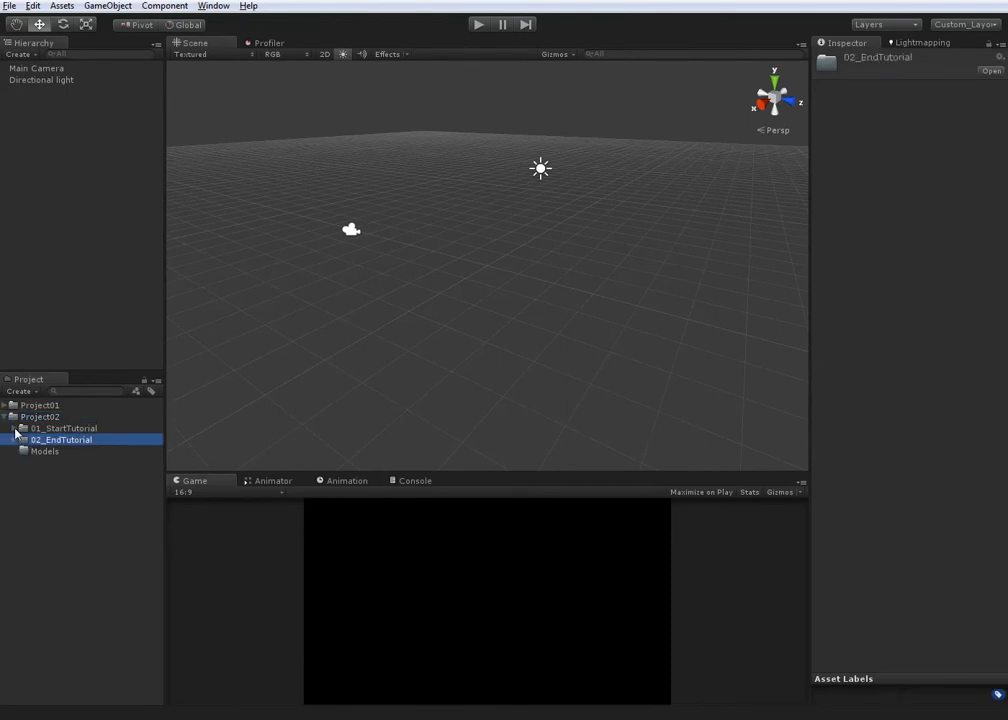
click(55, 429)
click(14, 440)
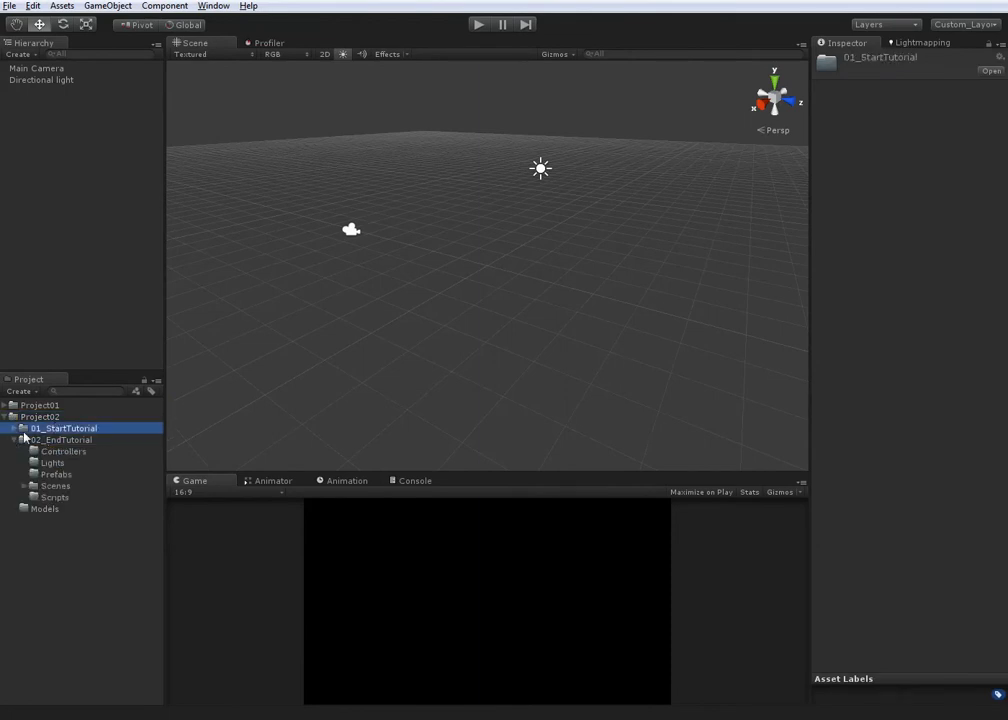
click(13, 428)
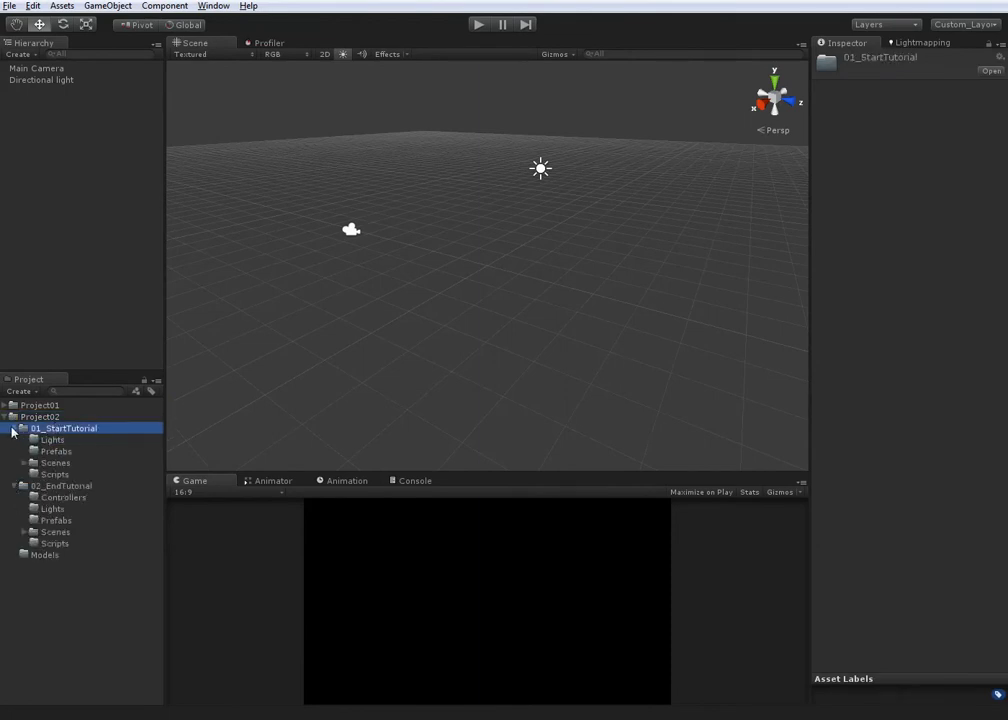
Look through the 01_StartTutorial and 02_EndTutorial folders and the Lights, Prefabs, Scenes and Scripts subfolders
click(80, 443)
click(72, 432)
click(71, 487)
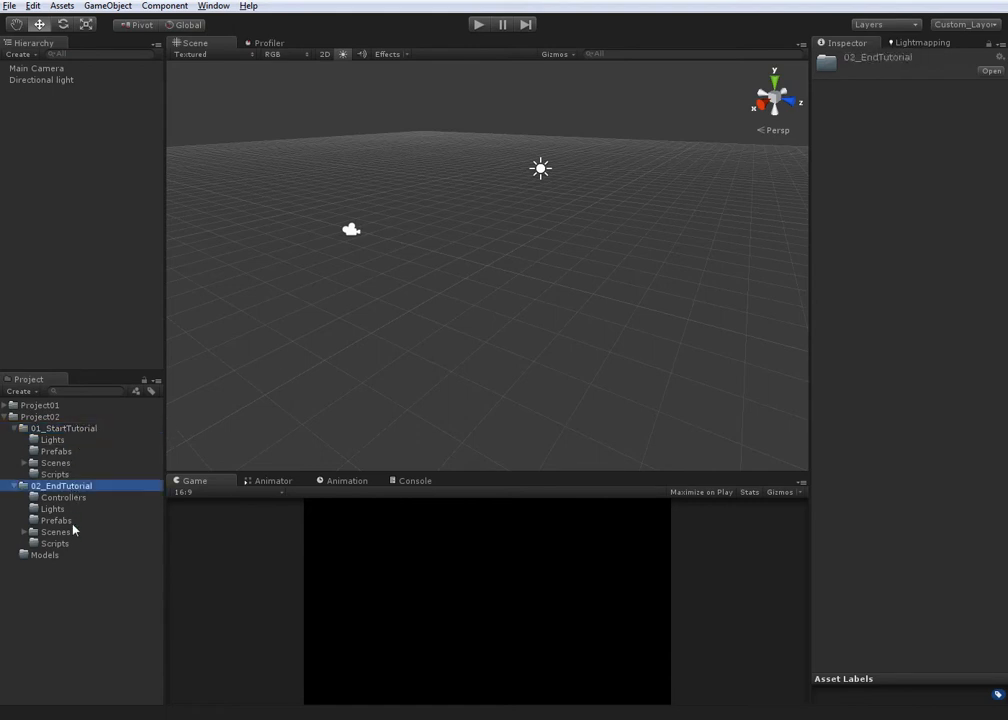
click(68, 521)
click(72, 531)
click(70, 542)
click(62, 510)
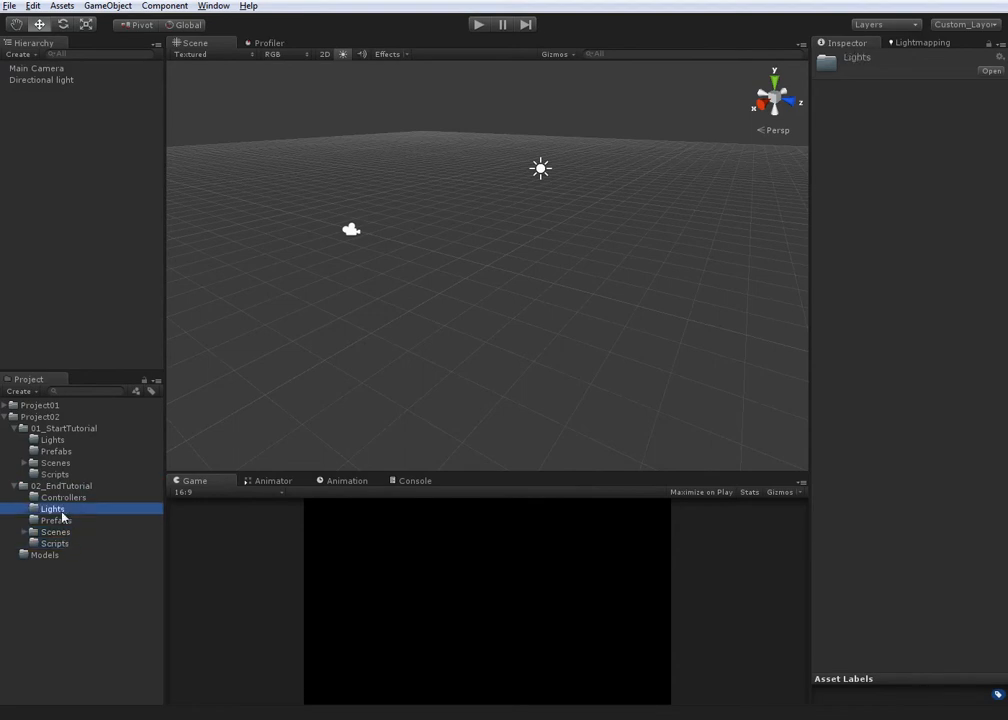
click(62, 487)
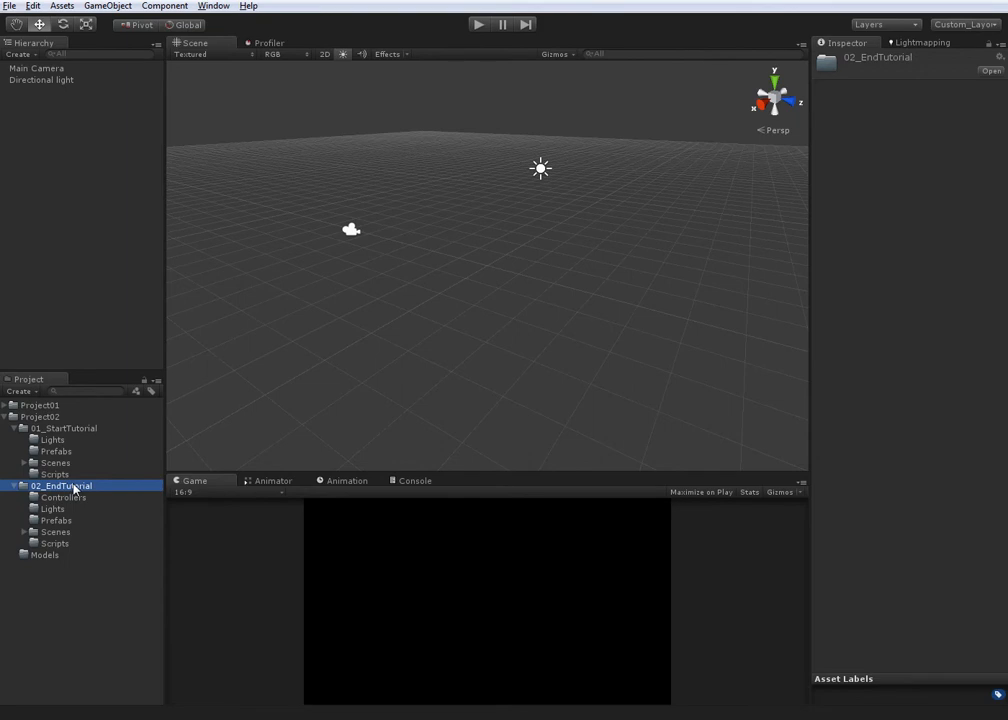
click(66, 520)
click(62, 532)
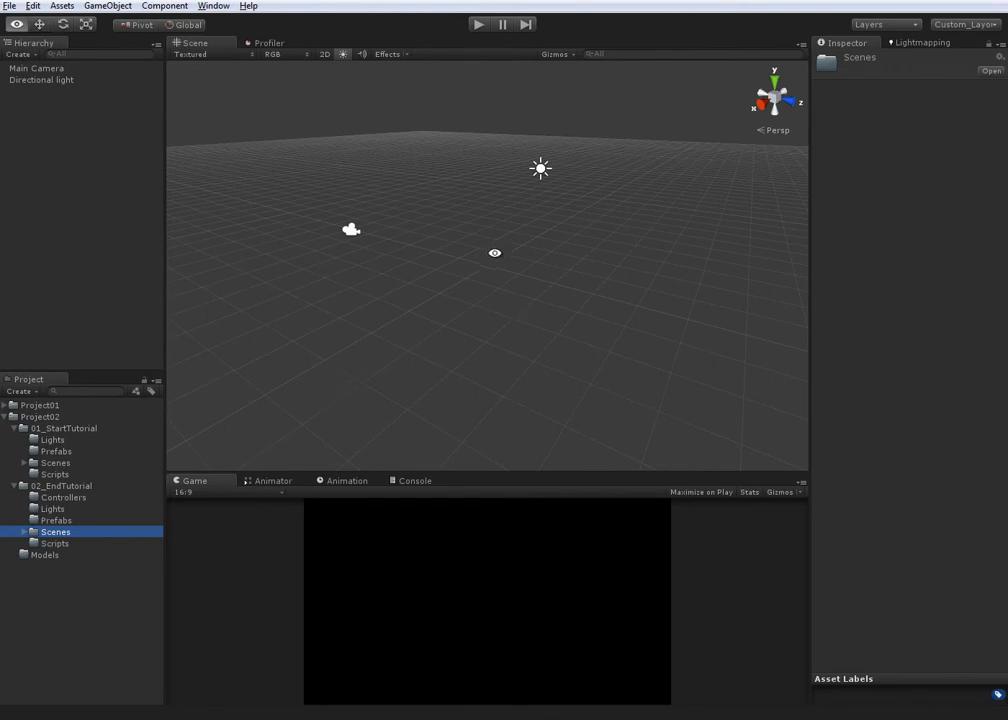
Create a cube in the scene at the origin
scroll(518, 312, up, 1)
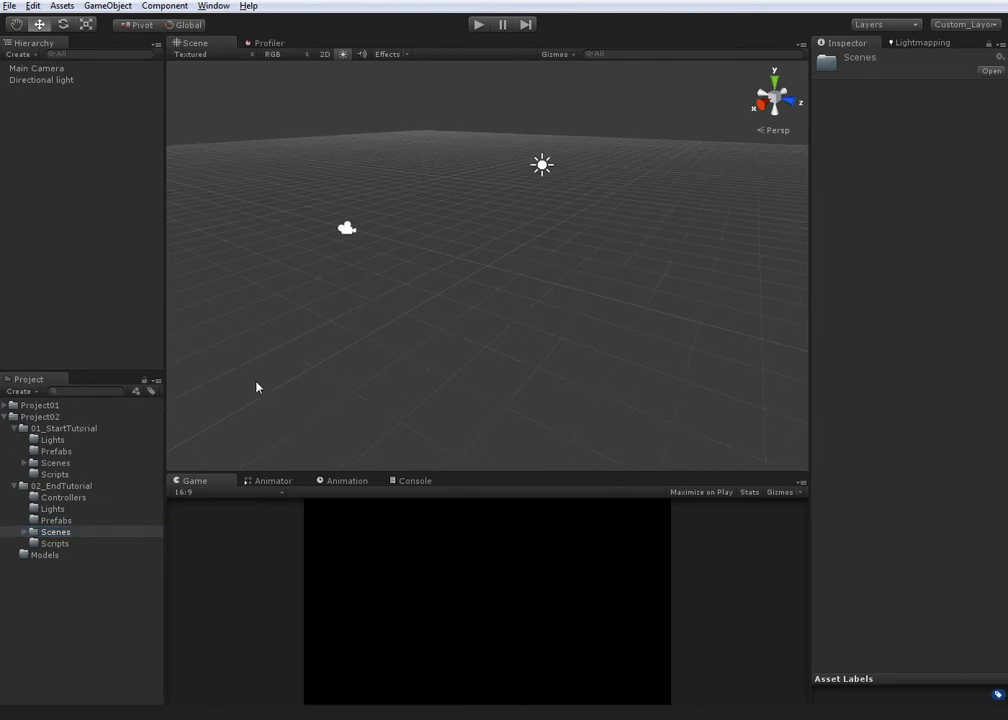
click(34, 55)
click(61, 223)
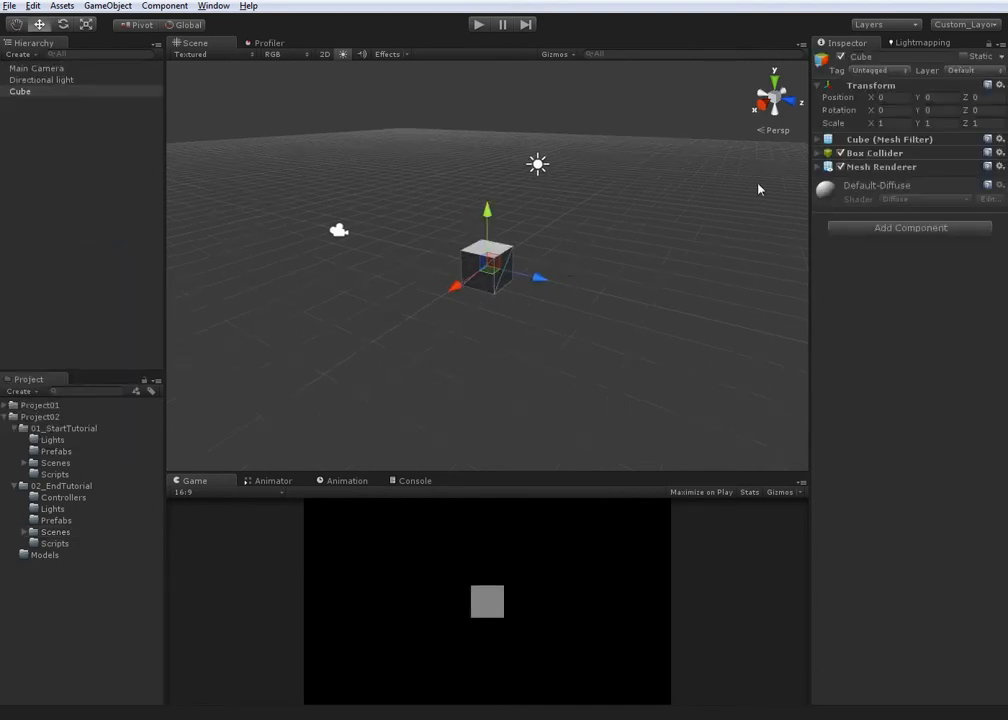
alt+drag(598, 269, 745, 373)
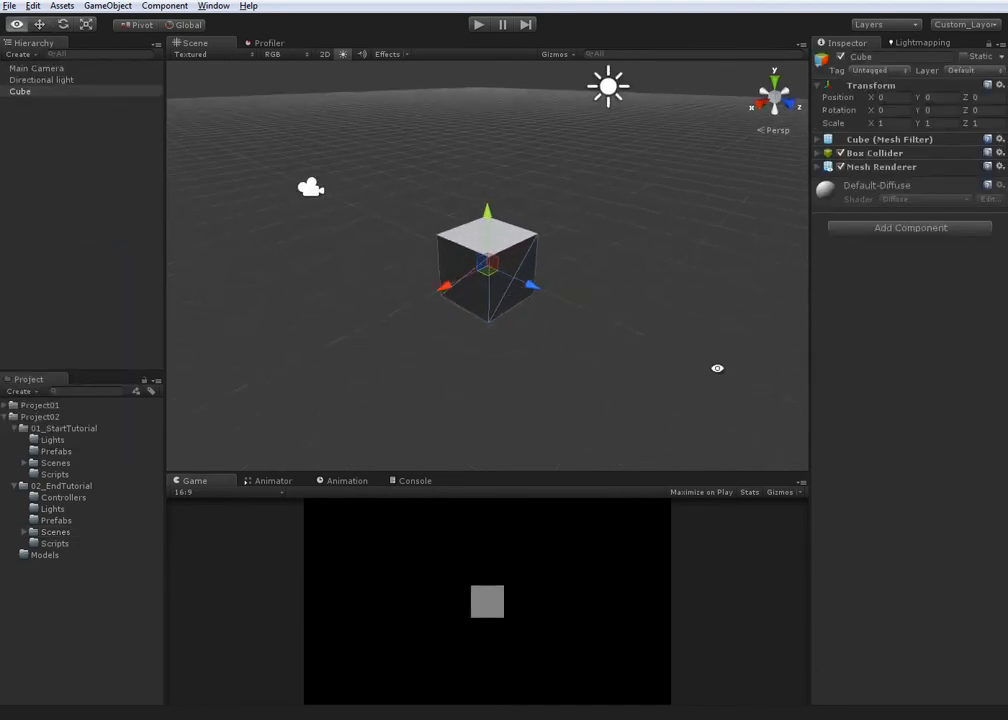
Align the Main Camera with a scene view that looks down at the cube at an angle and frames it closely
alt+drag(290, 203, 677, 216)
alt+scroll(538, 225, down, 4)
alt+scroll(457, 325, down, 1)
middle_drag(435, 257, 409, 226)
click(285, 377)
alt+scroll(481, 247, up, 2)
alt+drag(382, 337, 634, 218)
alt+right_drag(634, 218, 630, 352)
key(ctrl+shift+f)
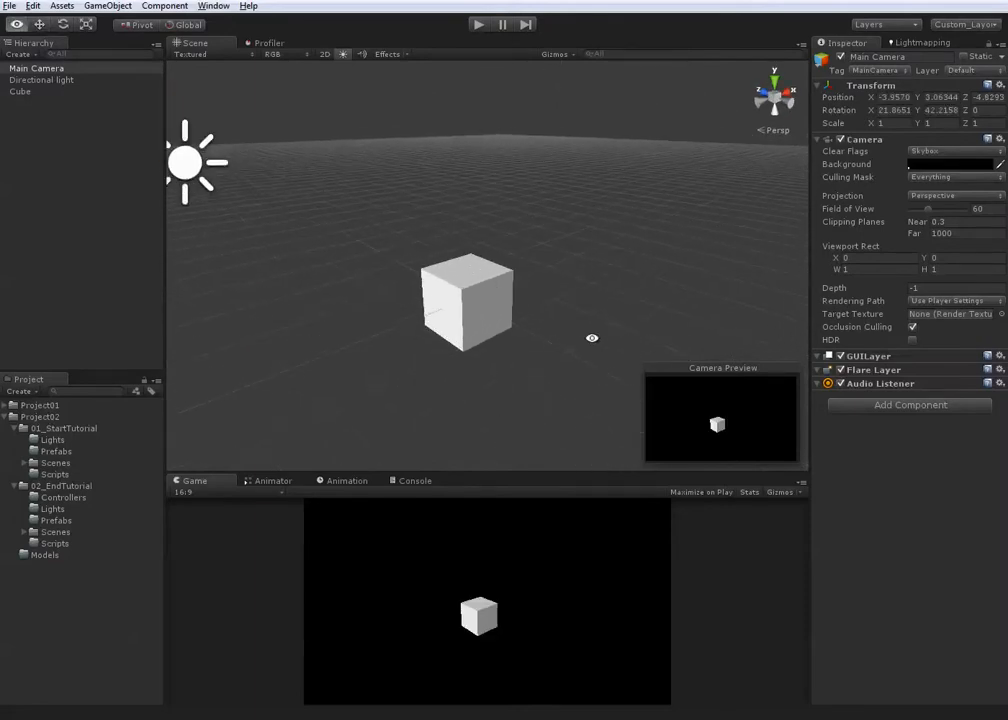
alt+drag(630, 352, 648, 328)
key(ctrl+shift+f)
middle_drag(581, 292, 578, 257)
alt+right_drag(578, 257, 595, 171)
key(ctrl+shift+f)
key(ctrl+shift+f)
click(578, 164)
Reduce the size of the 3D gizmo icons in the scene view
alt+drag(510, 138, 569, 146)
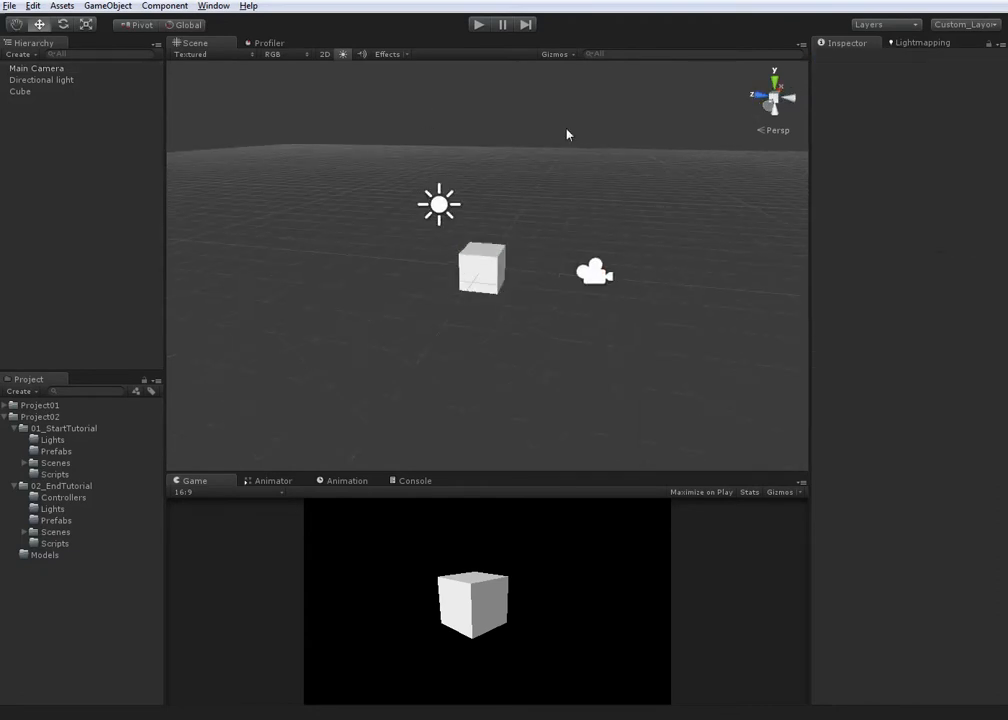
click(557, 54)
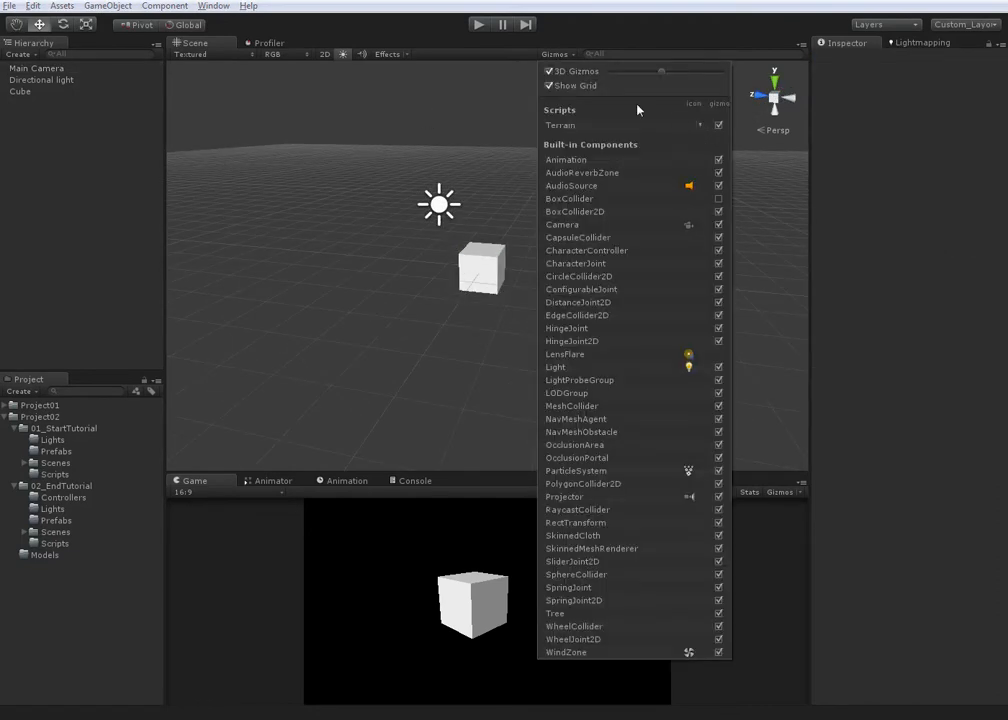
mouse_move(650, 72)
mouse_down()
mouse_move(634, 73)
mouse_move(659, 74)
mouse_move(637, 70)
mouse_up()
alt+drag(440, 160, 317, 178)
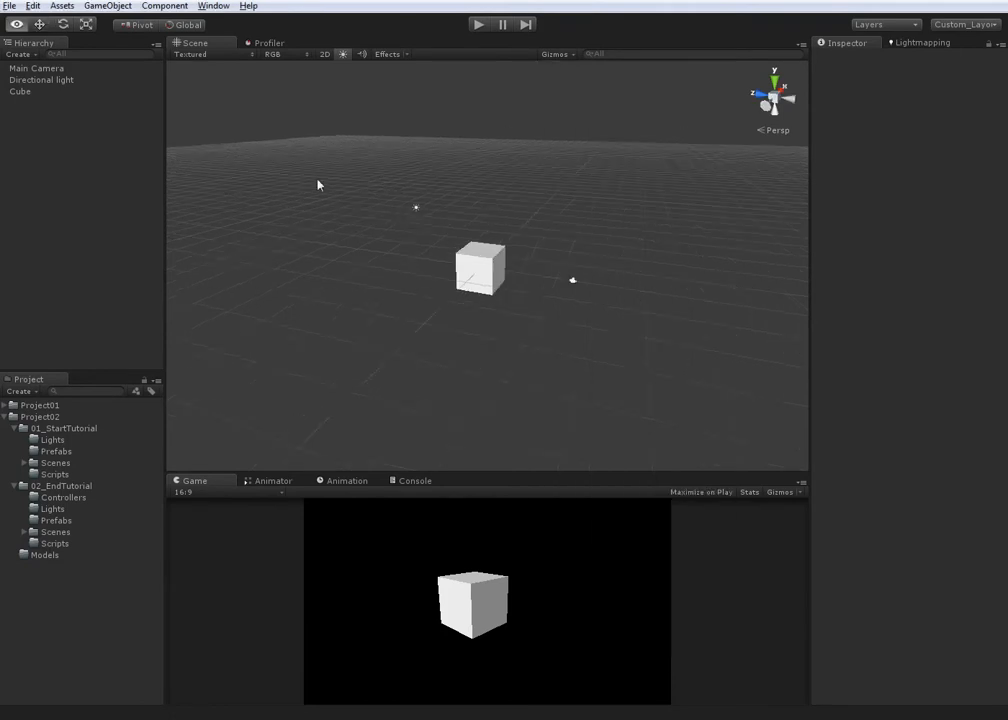
alt+drag(567, 279, 463, 300)
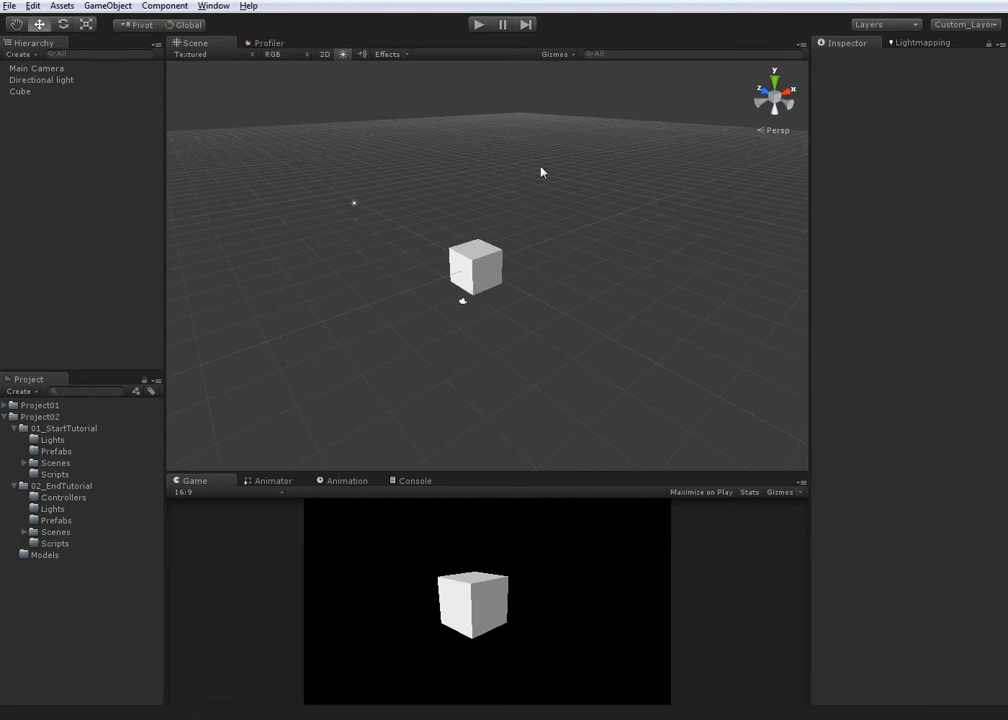
Hide the Light icon in the scene gizmo settings and toggle 3D gizmos off and on again
click(561, 55)
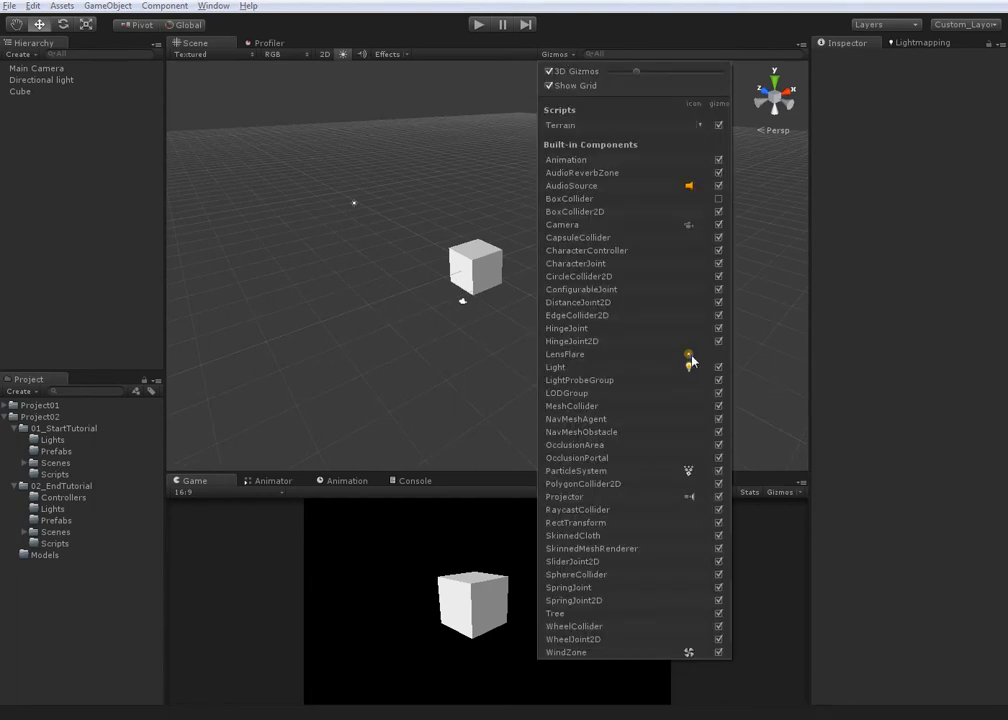
click(689, 226)
click(565, 56)
click(562, 56)
click(563, 73)
click(563, 73)
Select the cube and frame it in the scene view
alt+click(486, 152)
scroll(430, 222, up, 2)
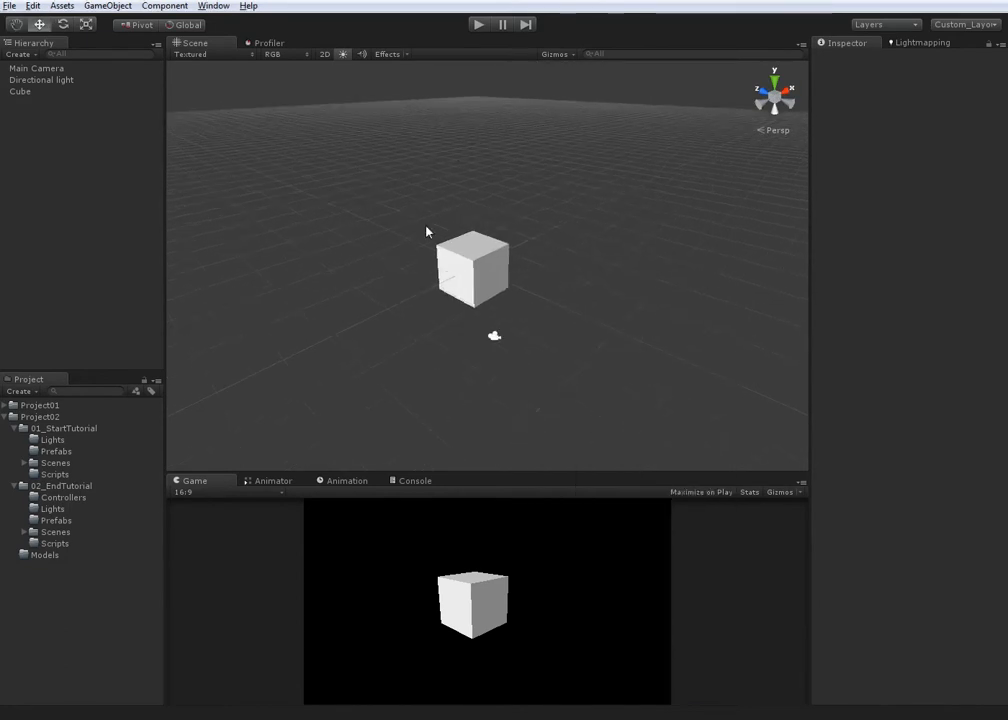
click(448, 262)
key(f)
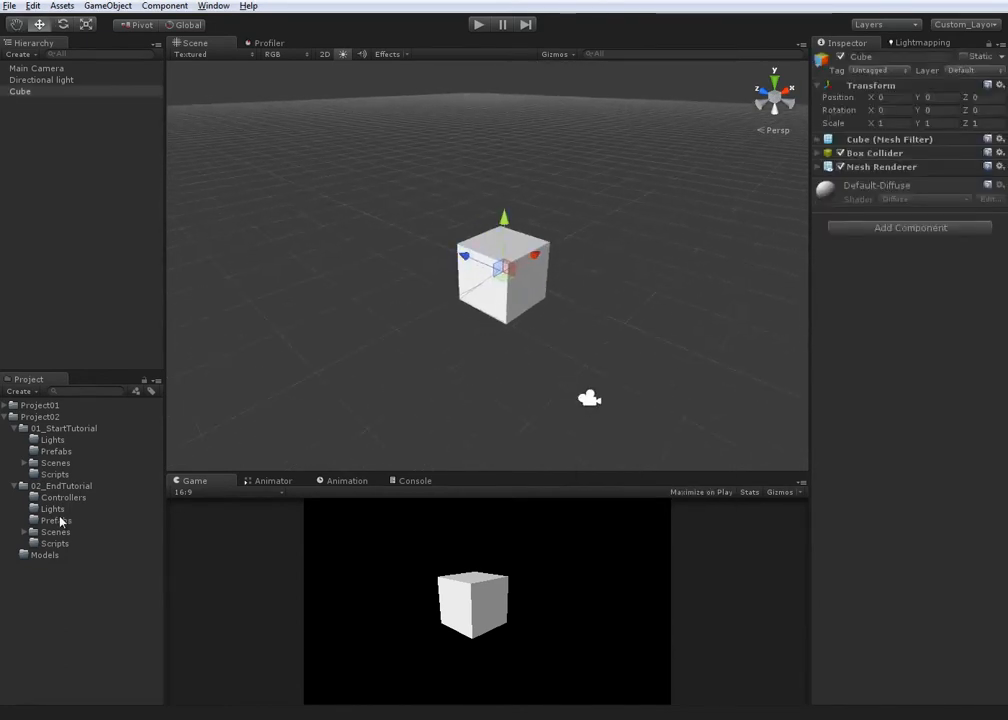
Create a new folder named Animations inside the 02_EndTutorial folder
click(58, 486)
right_click(56, 487)
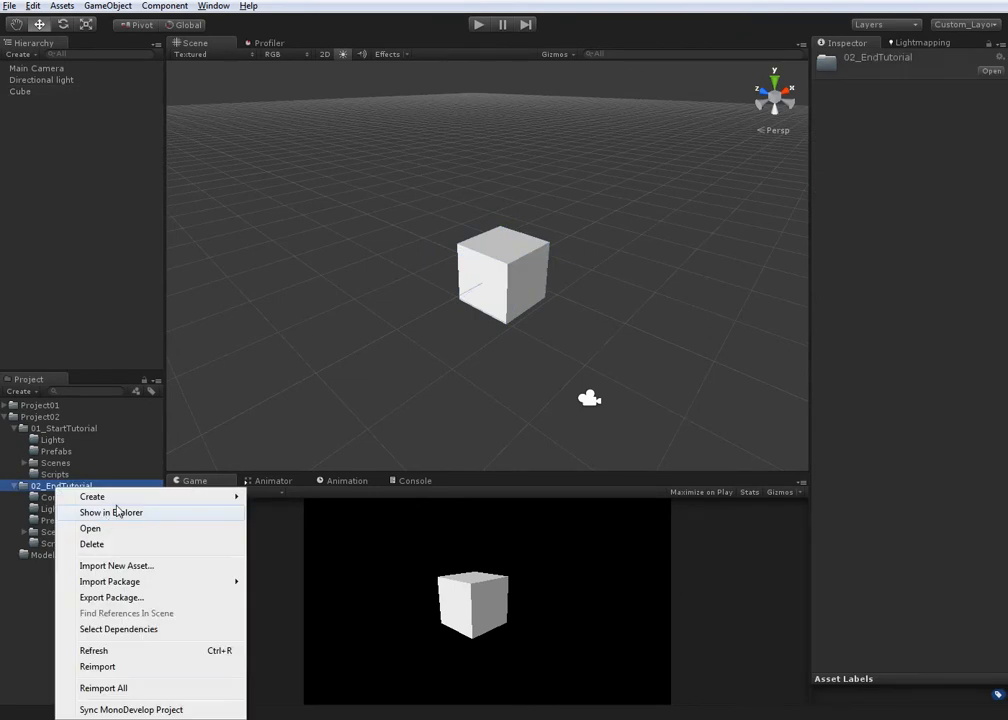
mouse_move(126, 497)
click(272, 498)
text(Animations)
key(Return)
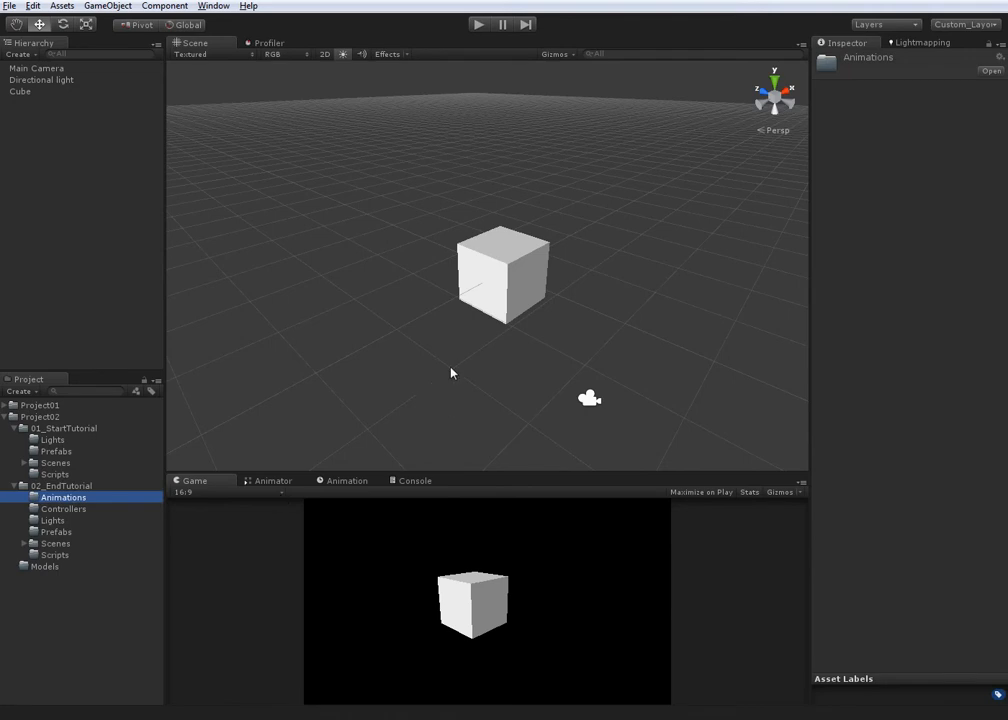
Select the cube and show the Animation window in an enlarged area below the scene view
click(493, 308)
drag(493, 470, 533, 344)
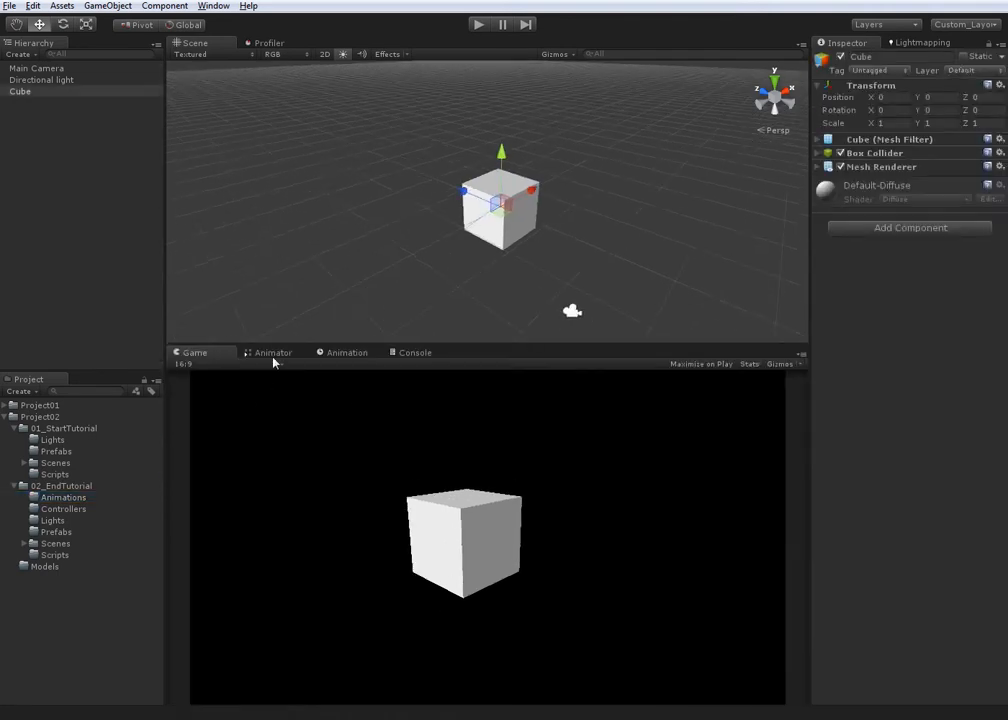
click(348, 353)
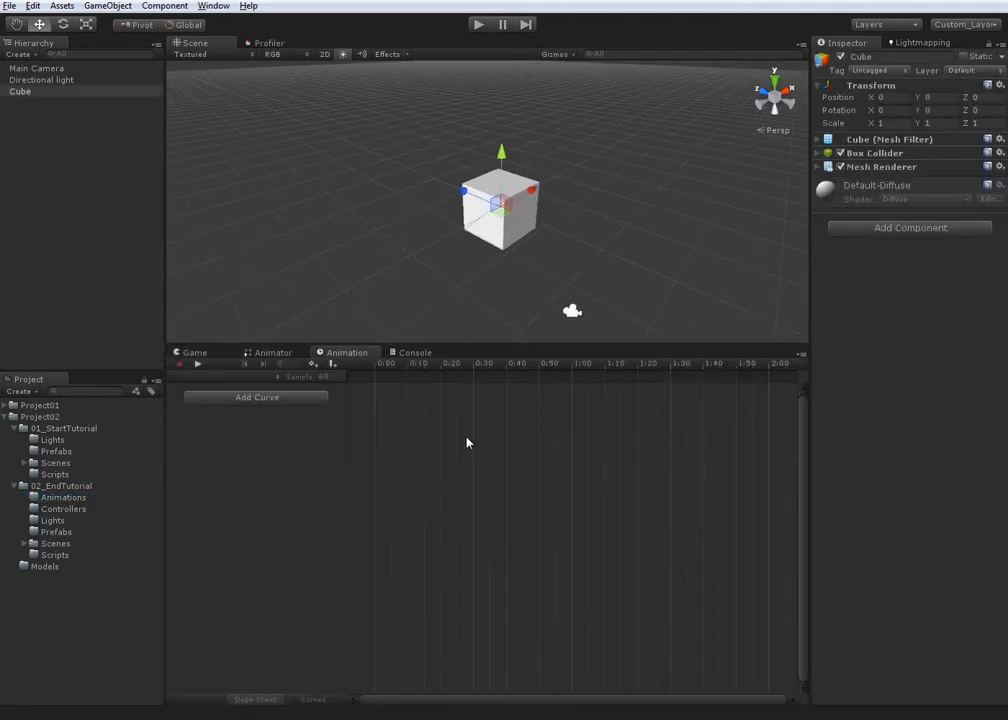
Create an animation clip for the cube, saved as CubeSpin_01 in Project02/02_EndTutorial/Animations
click(266, 406)
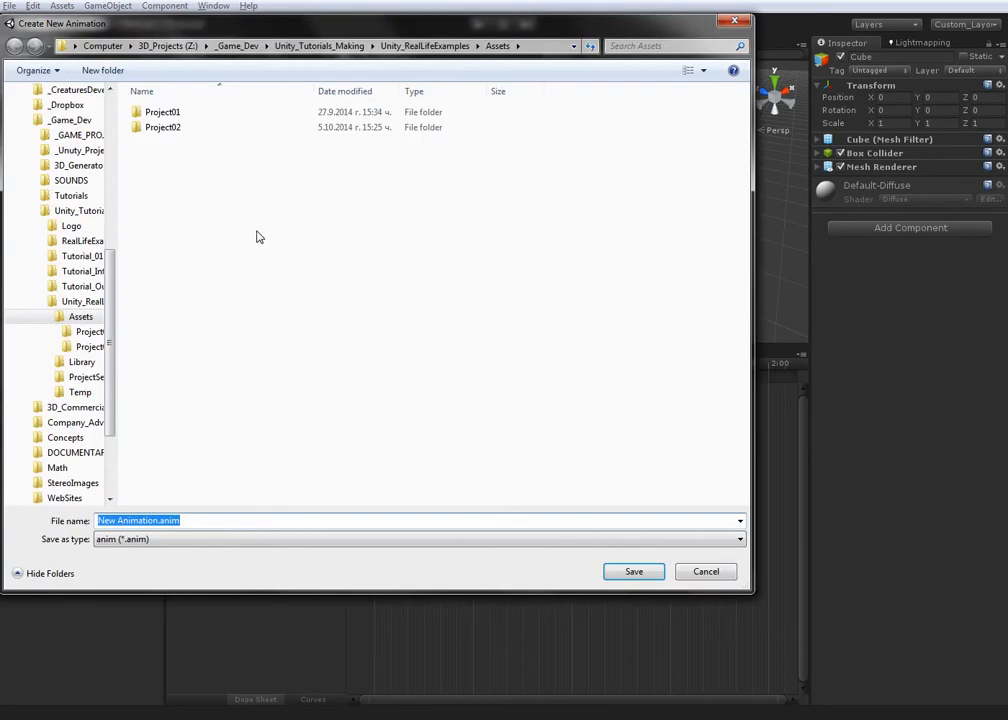
double_click(168, 128)
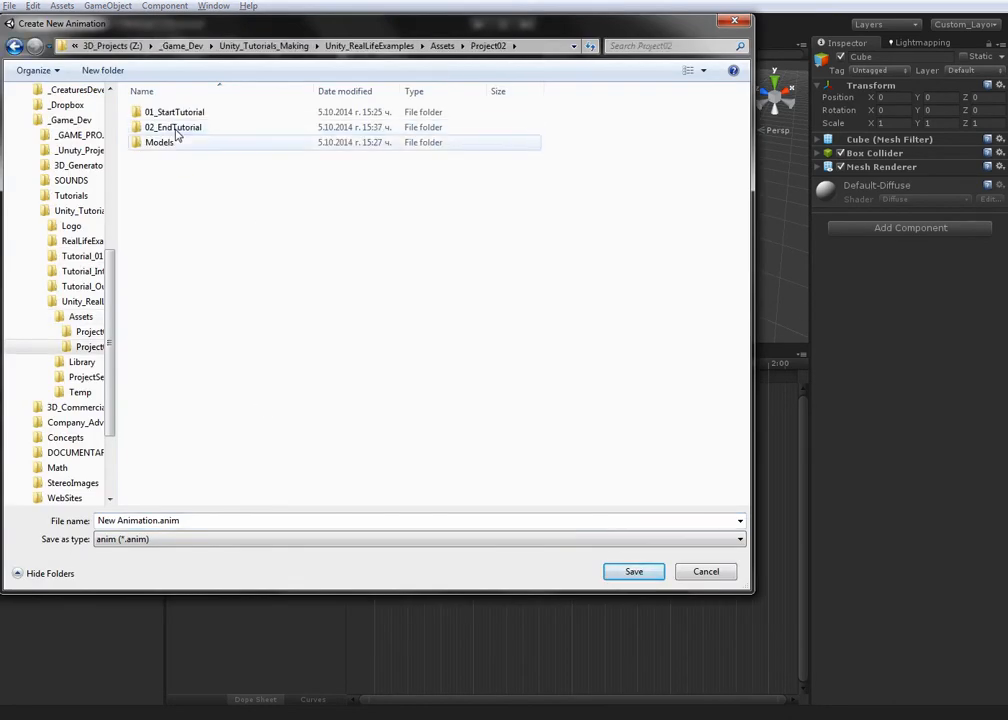
double_click(182, 128)
double_click(180, 112)
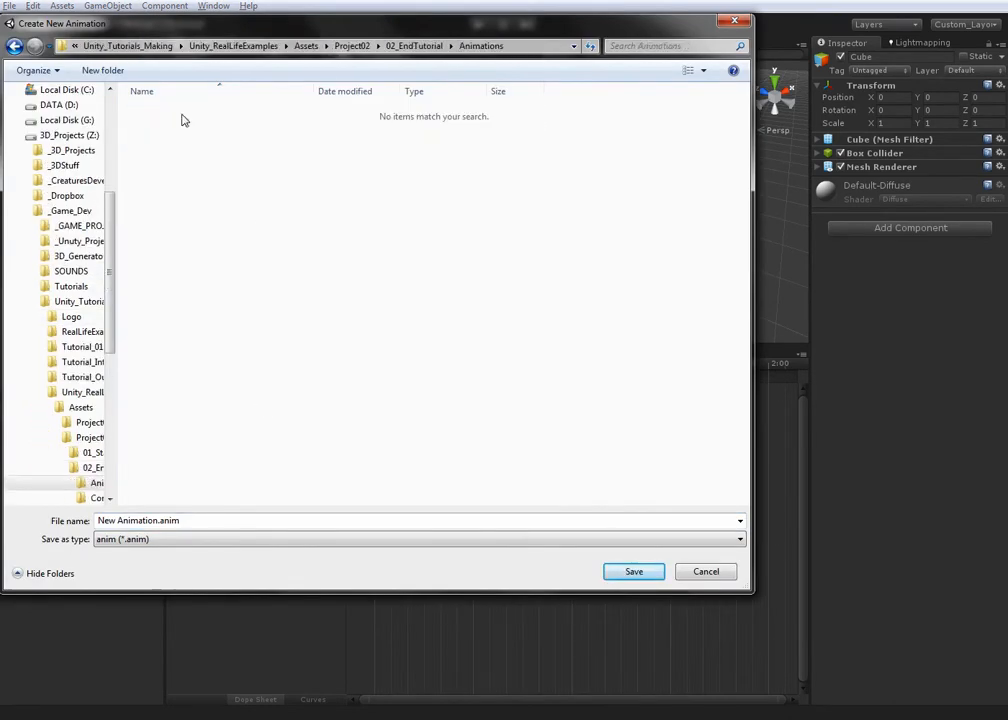
click(209, 520)
text(CubeSpin_01)
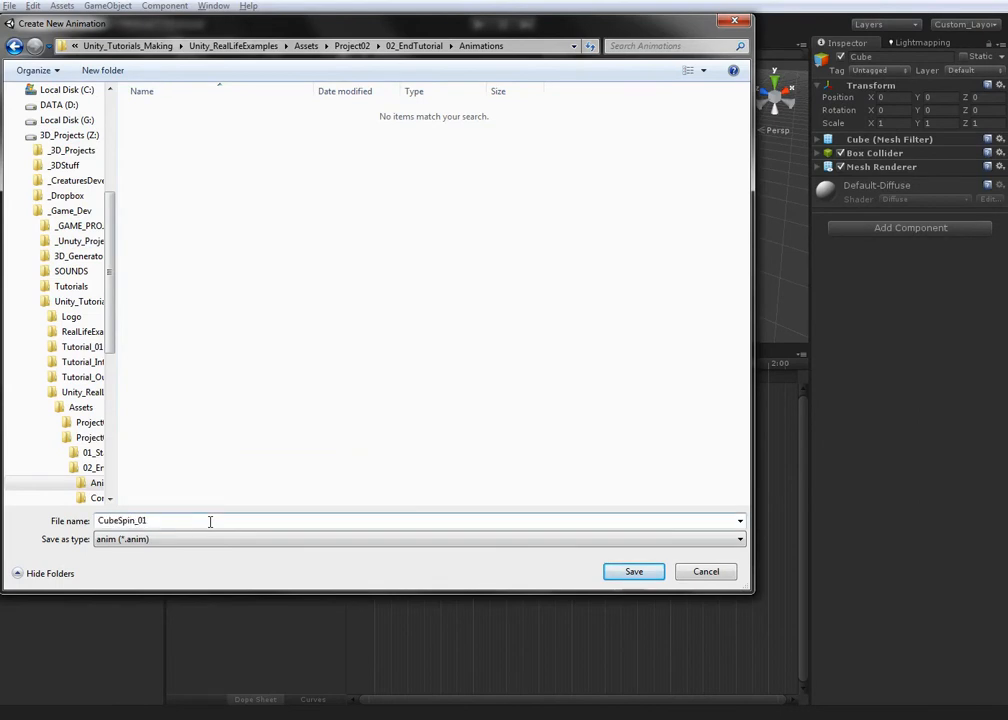
key(Return)
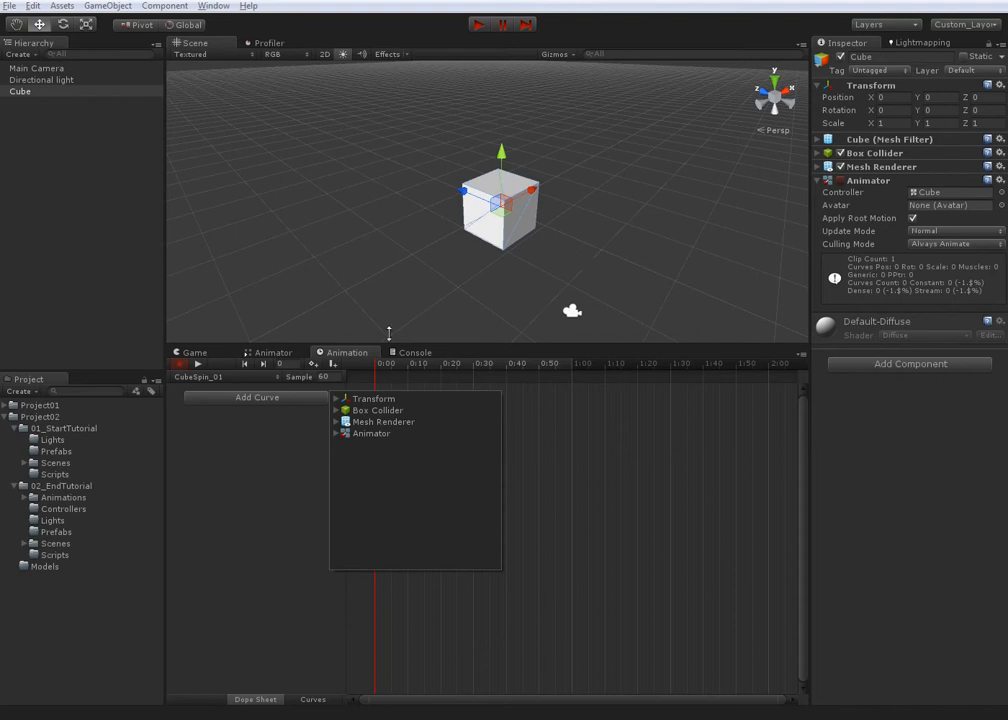
Add the cube's Transform Rotation property to the CubeSpin_01 clip and display it as curves
click(337, 399)
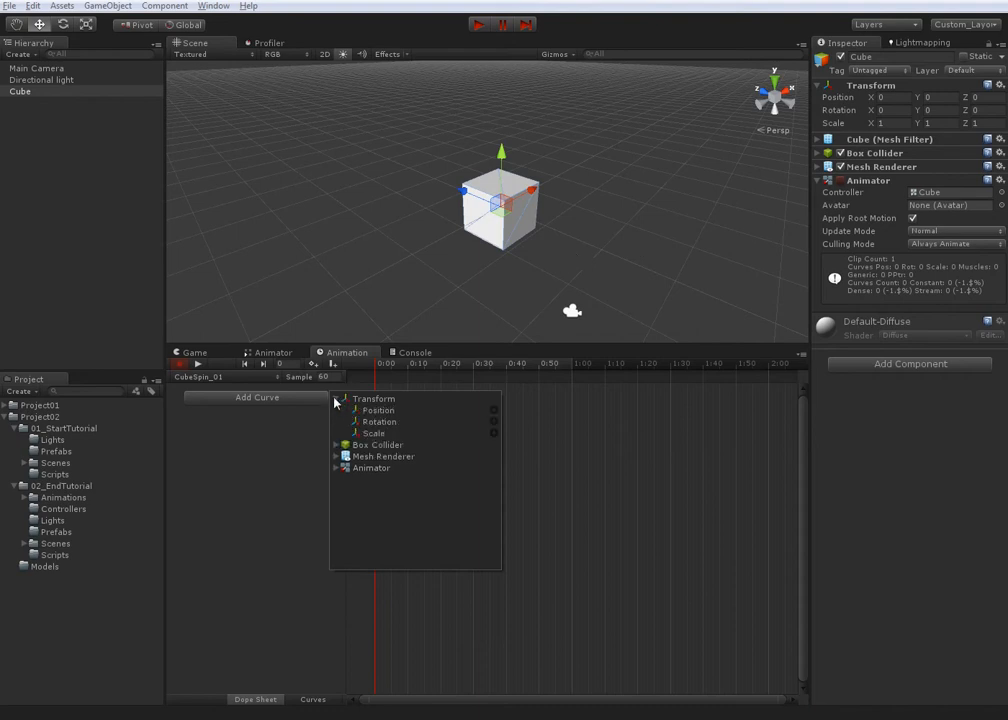
click(379, 422)
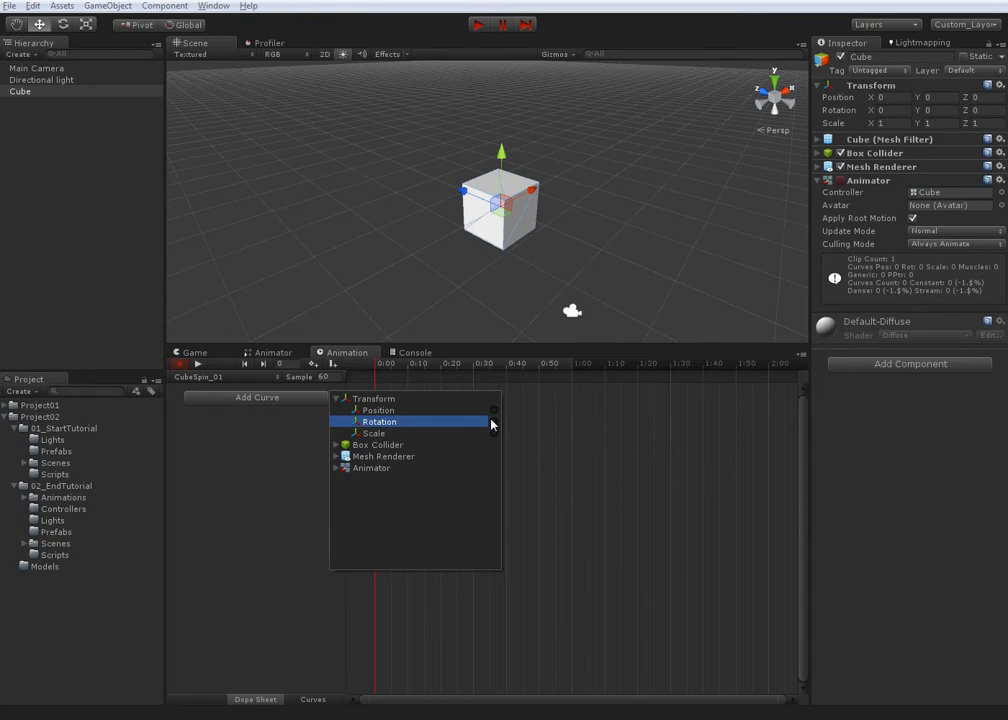
click(492, 422)
click(319, 699)
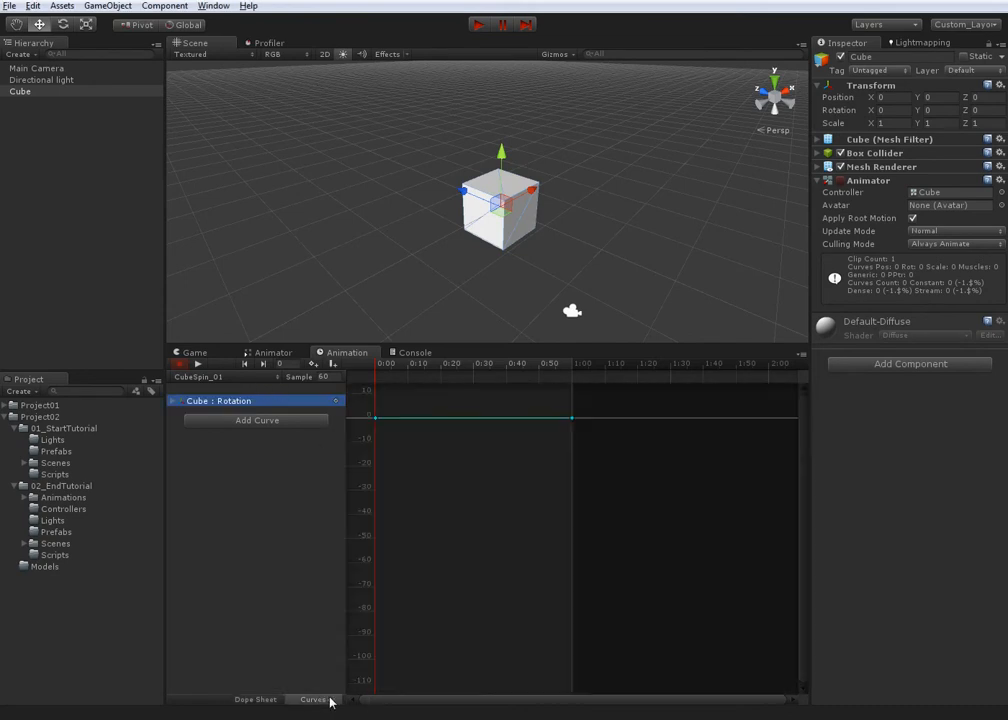
alt+right_drag(579, 510, 612, 515)
alt+drag(515, 484, 731, 553)
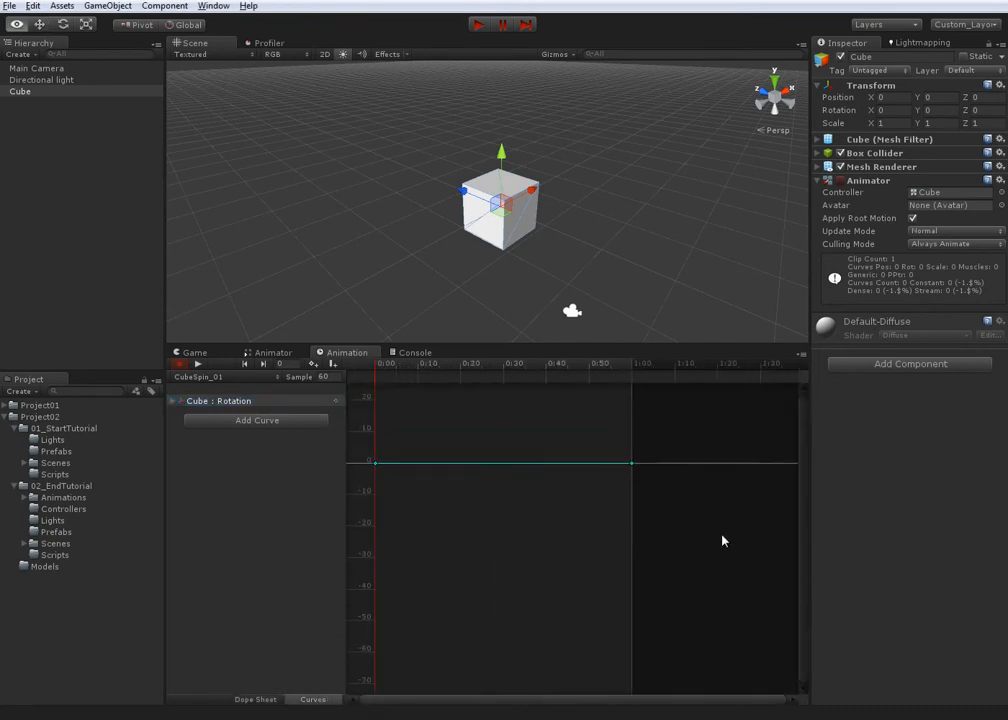
Expand the Rotation curves and key the cube's Y rotation at 90 on frame 30
alt+right_drag(562, 243, 535, 241)
alt+drag(537, 241, 574, 247)
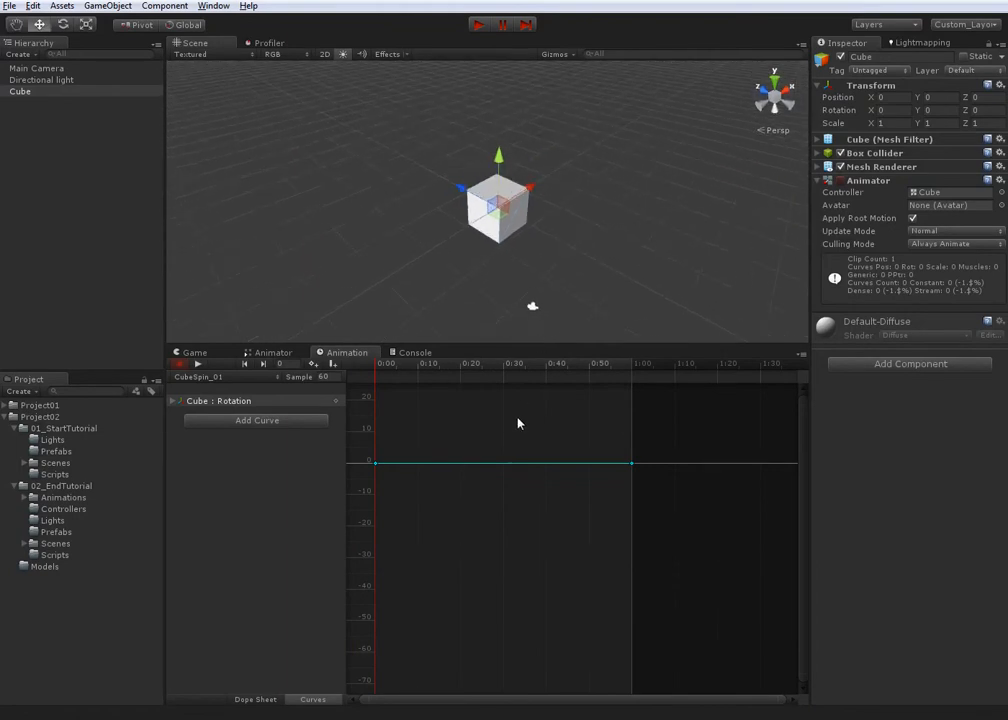
key(e)
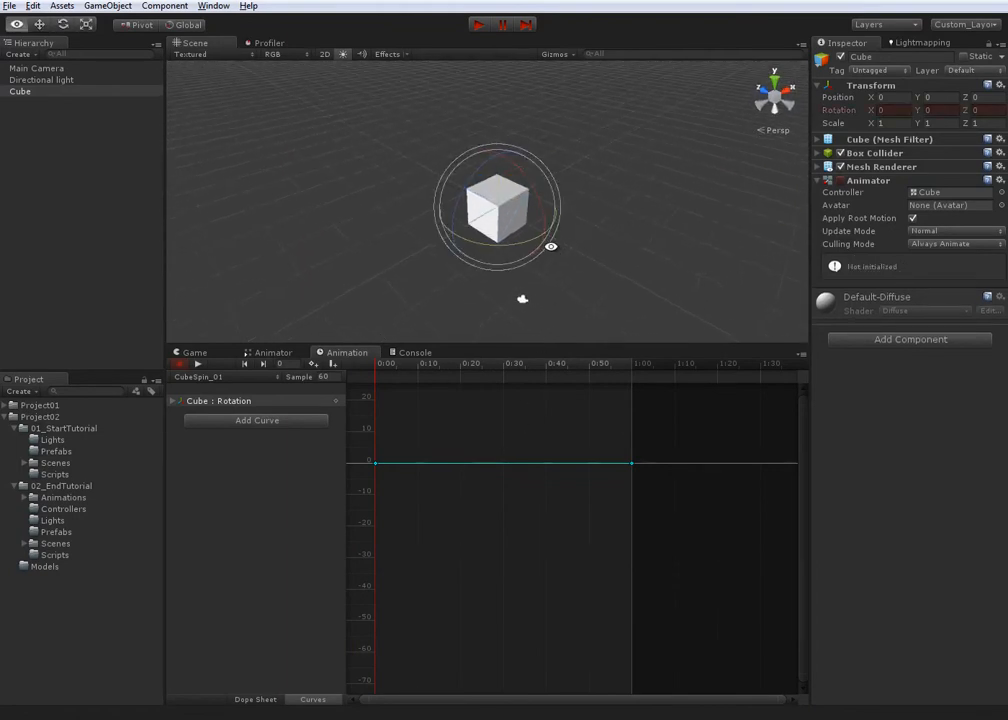
click(173, 401)
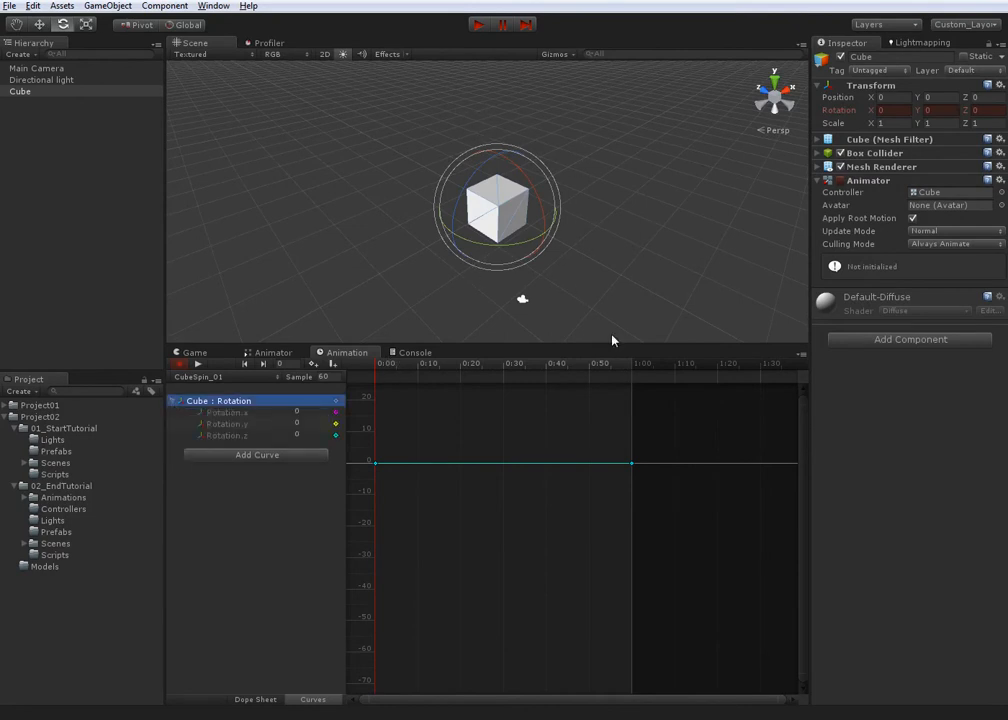
drag(382, 367, 522, 376)
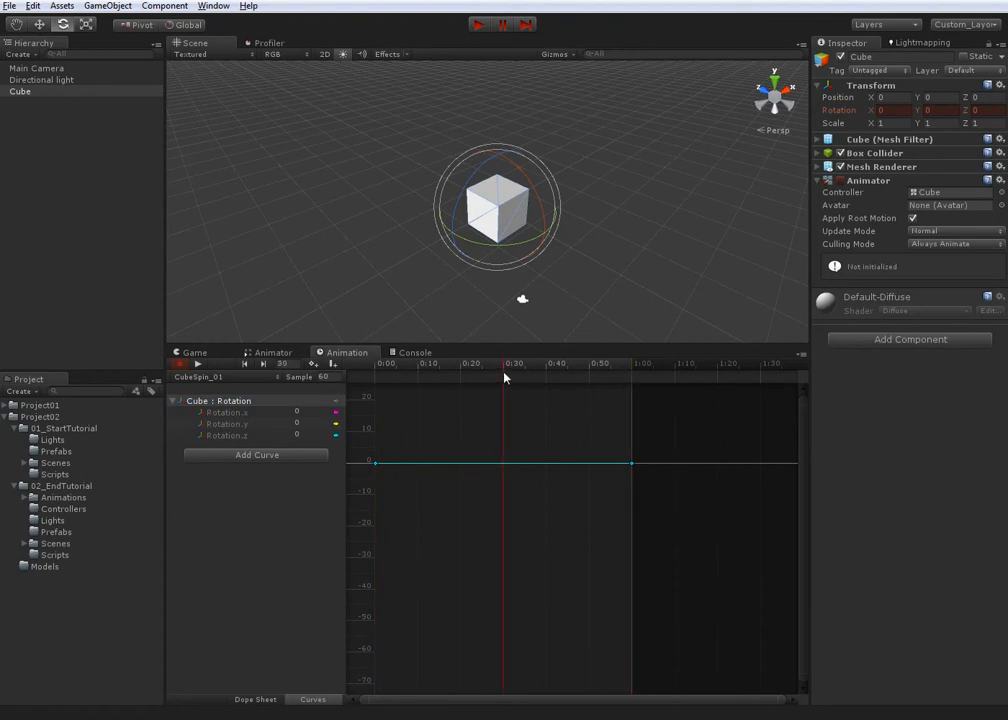
key(q)
key(e)
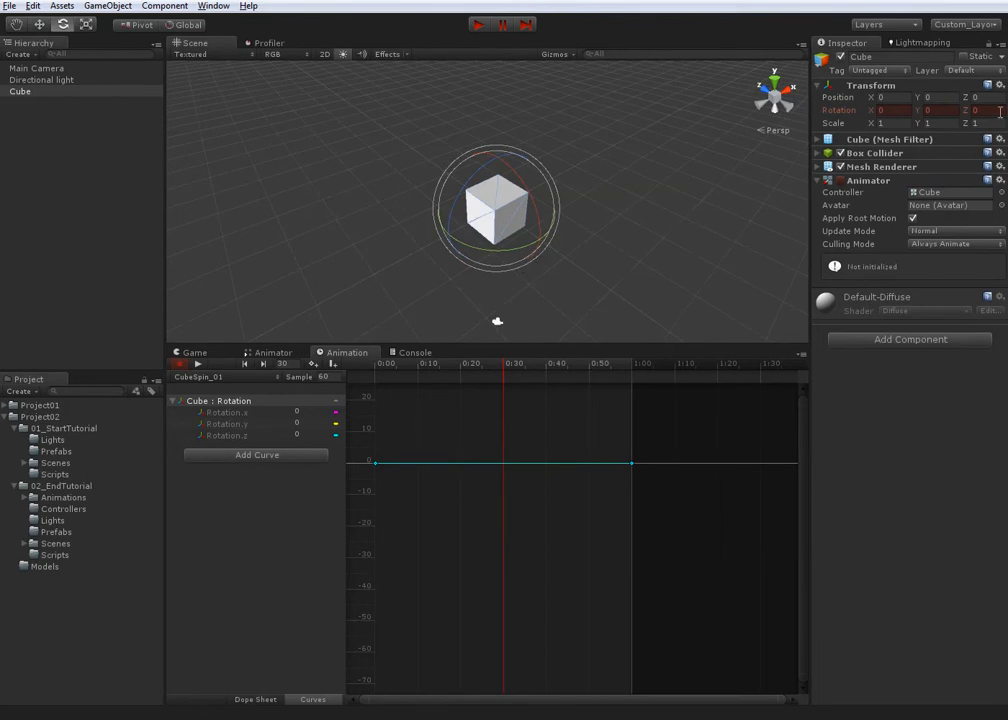
text(90)
key(Return)
Key the cube's Y rotation at -90 on frame 0
alt+right_drag(616, 479, 580, 491)
alt+drag(496, 472, 498, 533)
drag(441, 367, 376, 366)
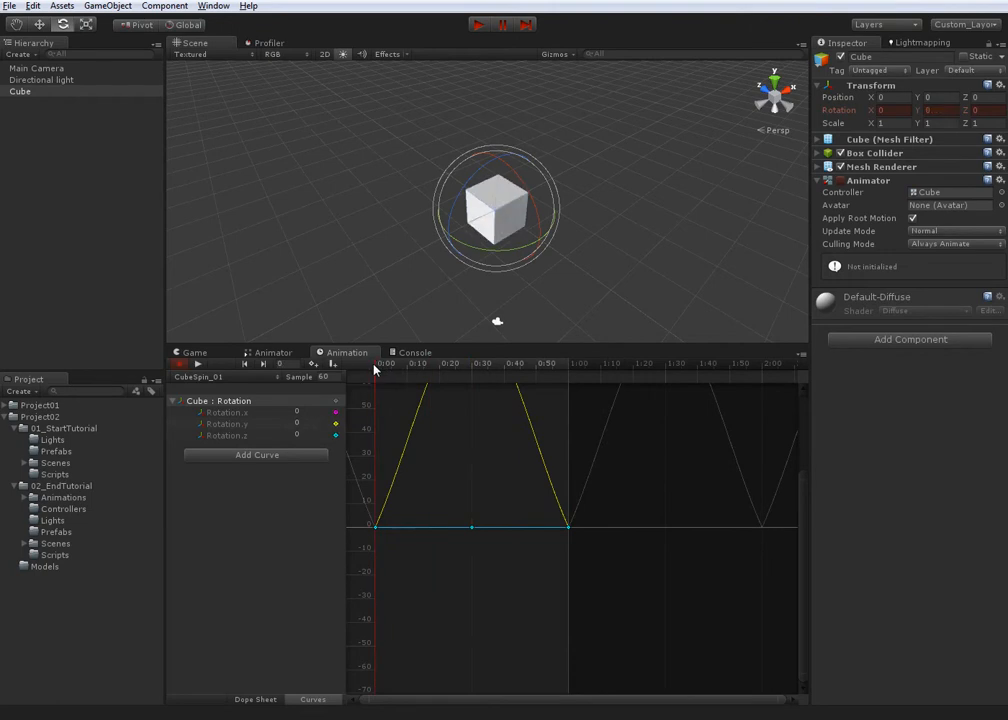
click(944, 110)
text(-90)
key(Return)
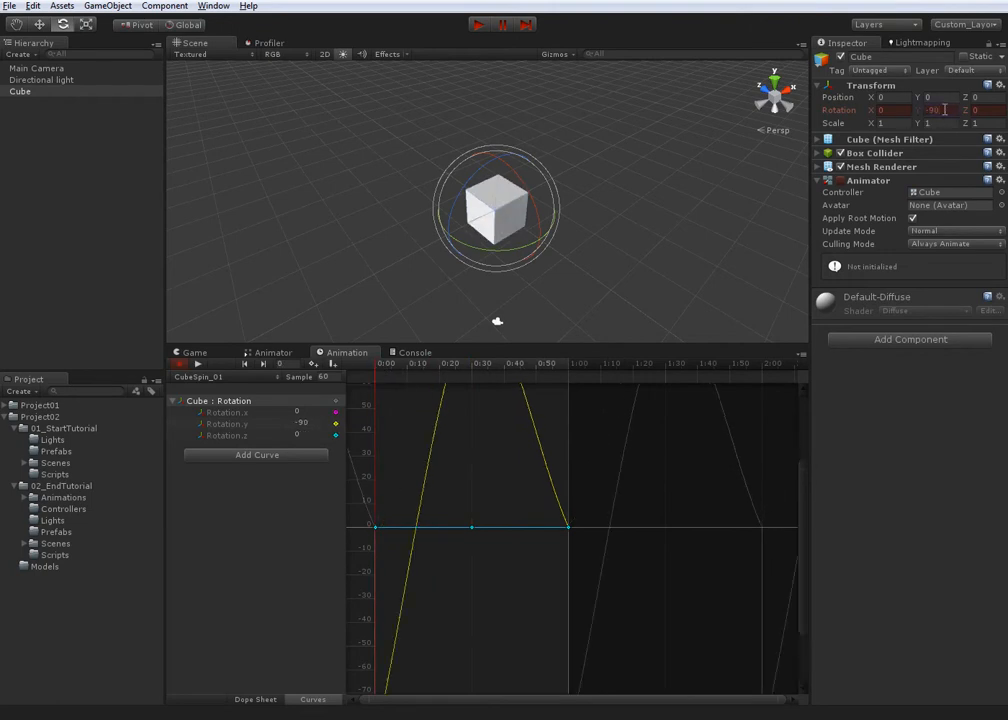
Key the cube's Y rotation at -90 on frame 60, the end of the clip
click(566, 366)
click(942, 110)
text(-90)
key(Return)
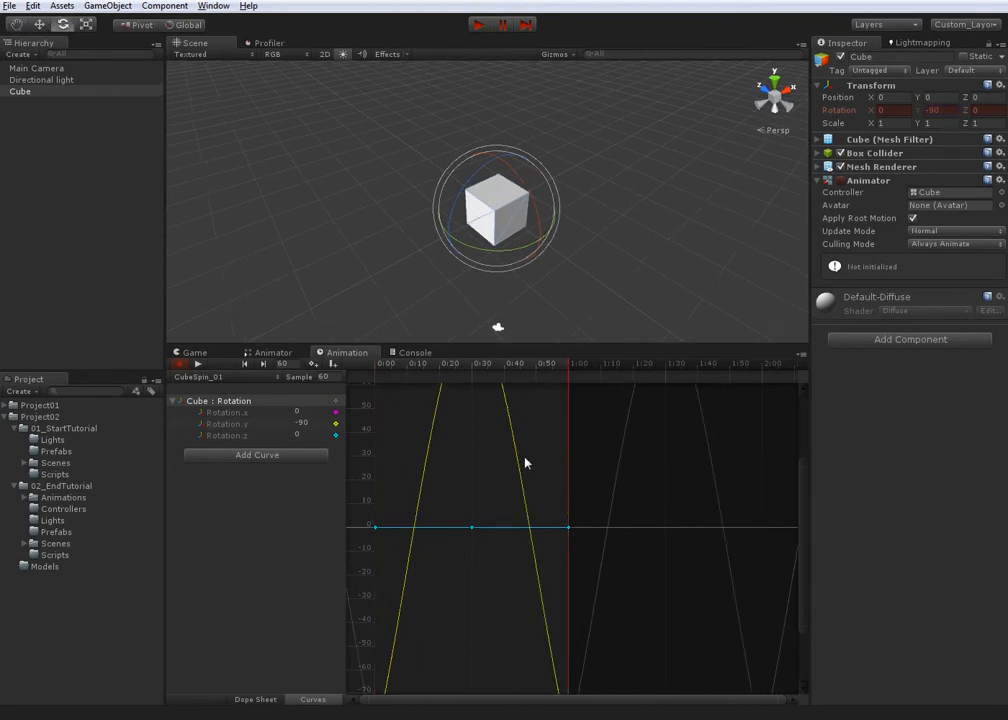
Frame the whole rotation curve and preview the cube's spin animation
key(f)
click(198, 365)
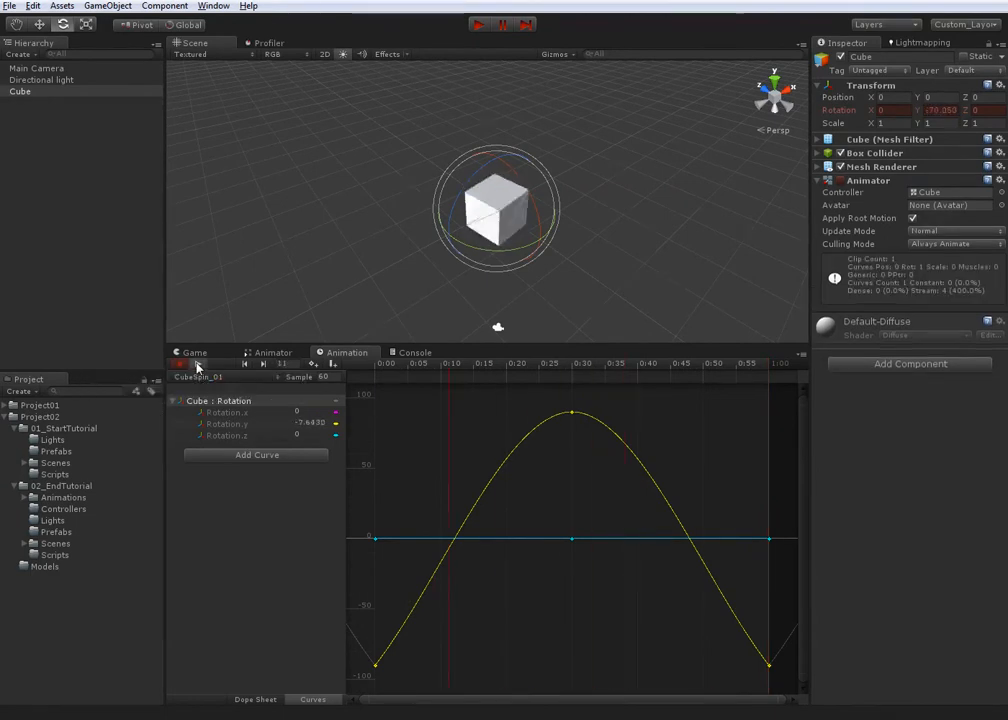
mouse_move(378, 366)
mouse_down()
mouse_move(774, 366)
mouse_move(385, 360)
mouse_up()
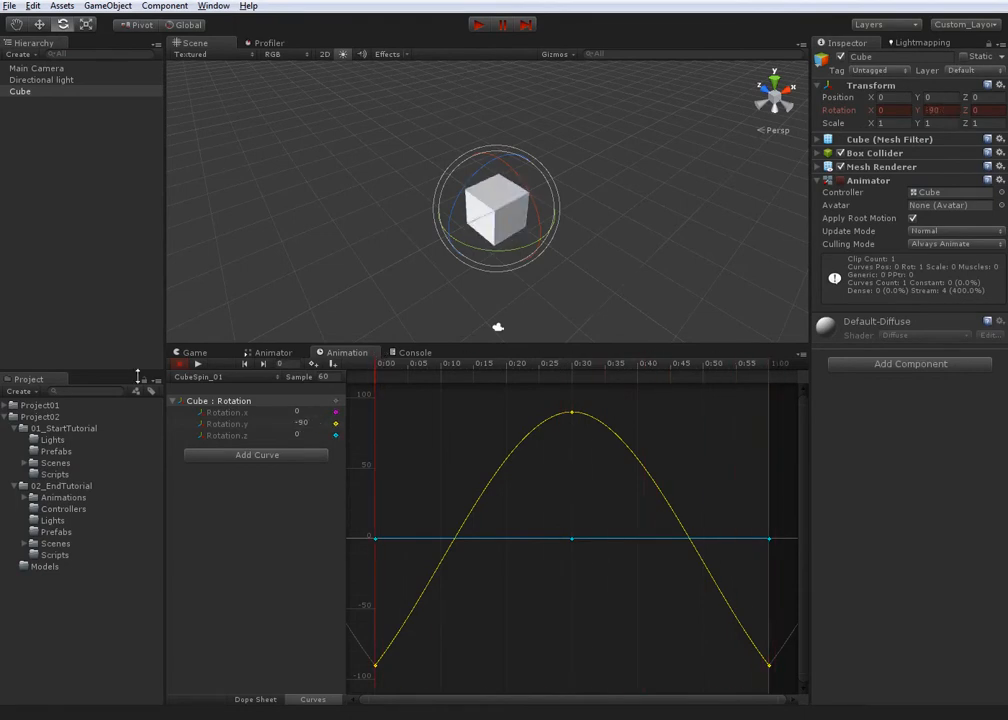
click(197, 364)
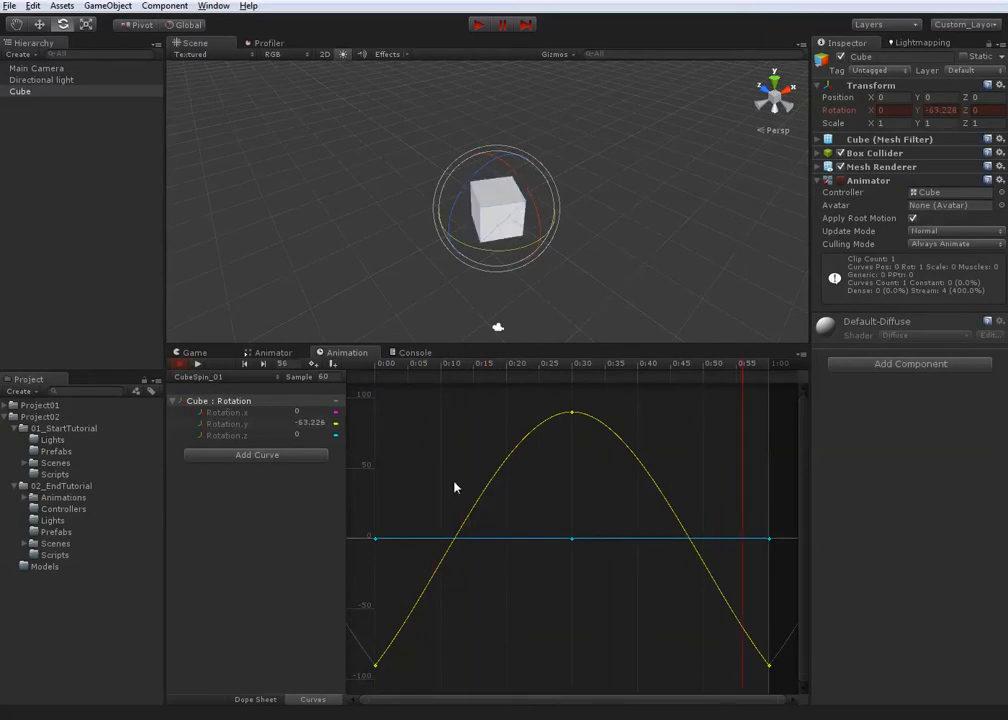
Flatten the tangents of the first and last keys on the Rotation.y curve
click(373, 666)
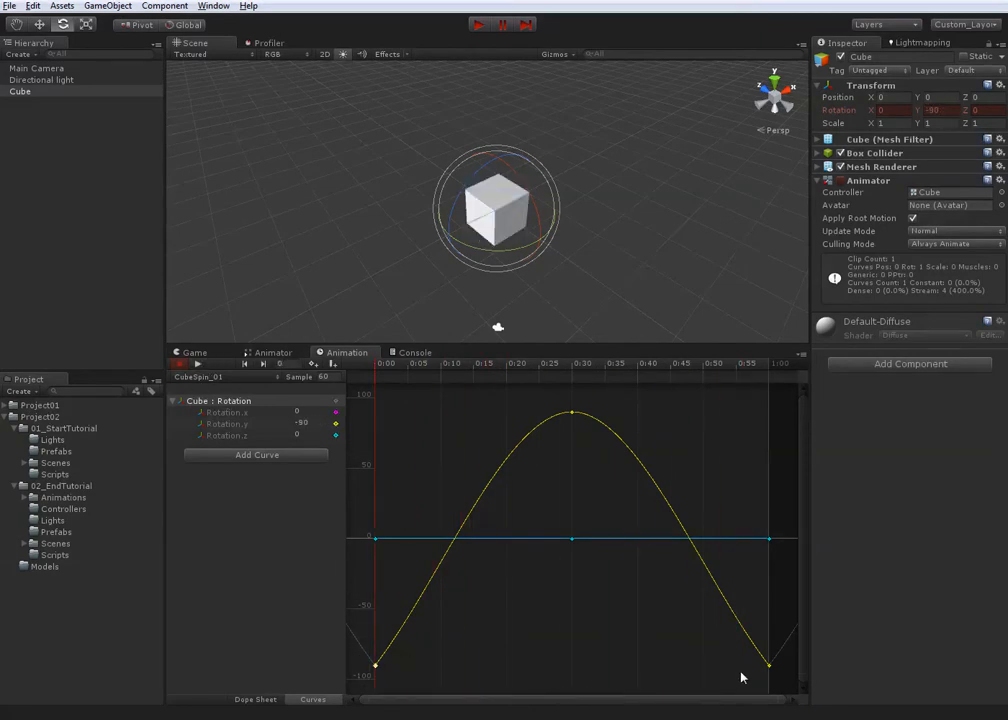
click(771, 666)
click(377, 667)
right_click(376, 668)
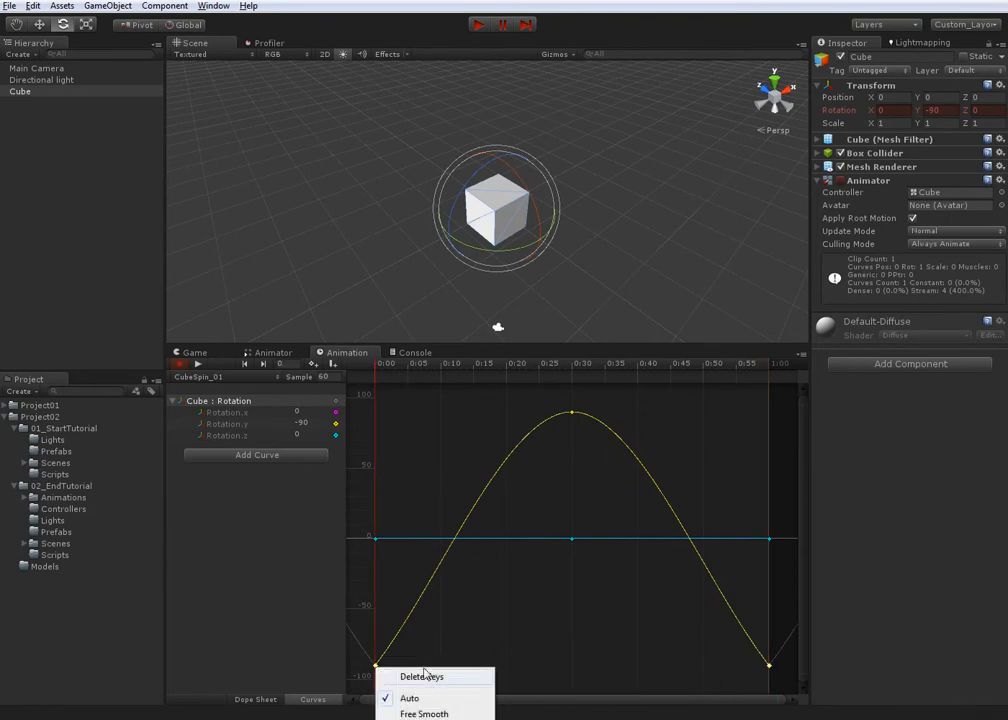
click(423, 719)
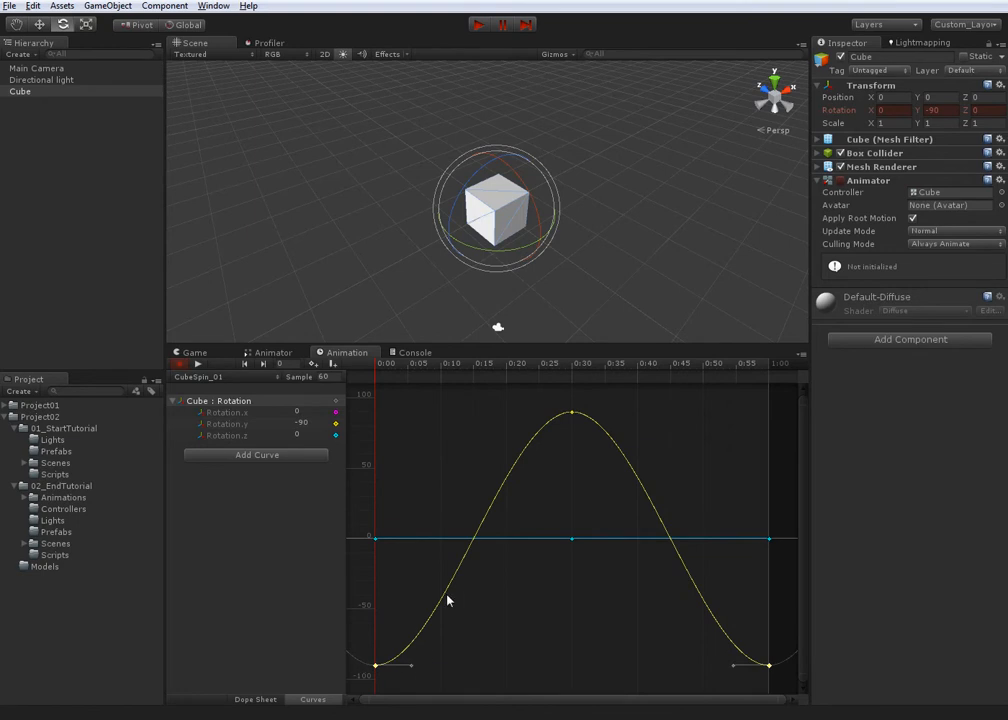
Play back the smoothed spin with the cube deselected, and return the timeline to frame 0
scroll(655, 568, down, 3)
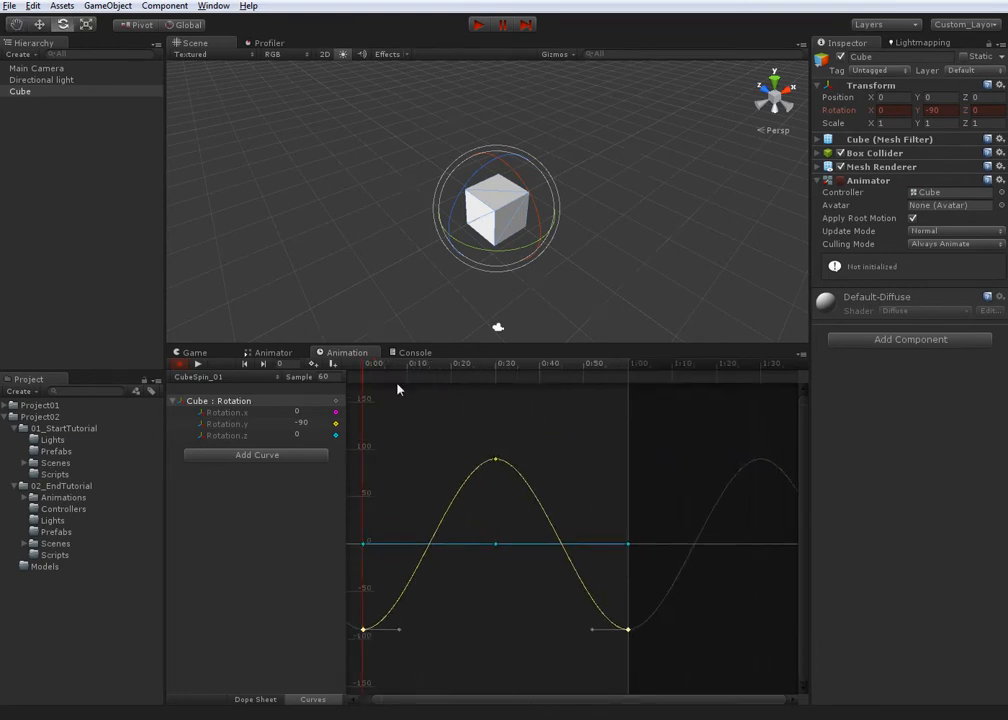
click(197, 364)
click(284, 249)
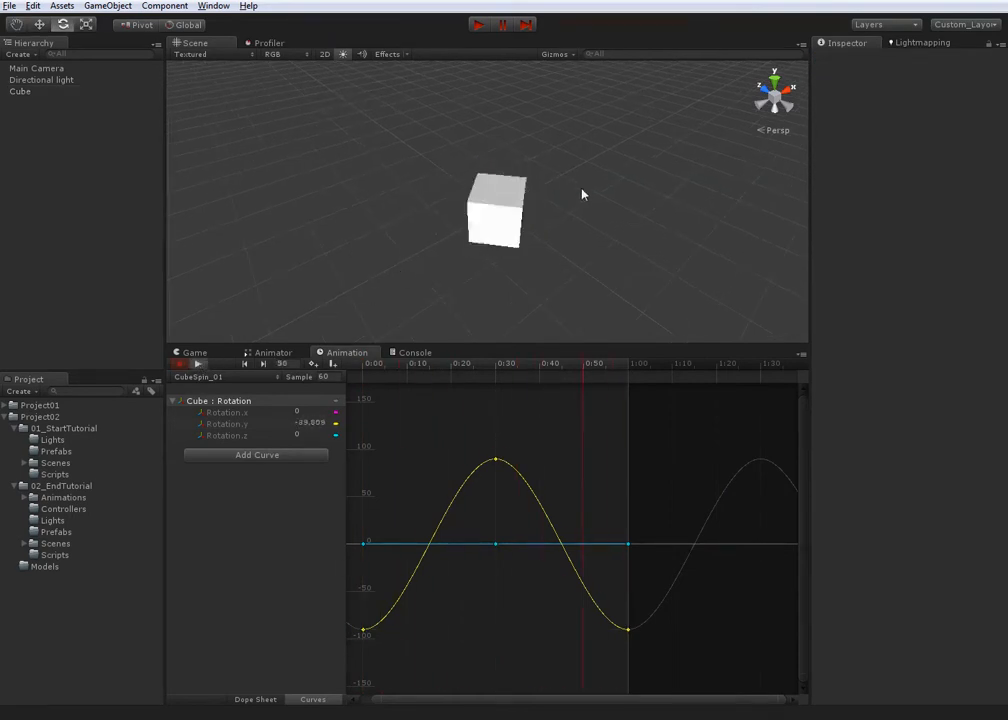
click(198, 364)
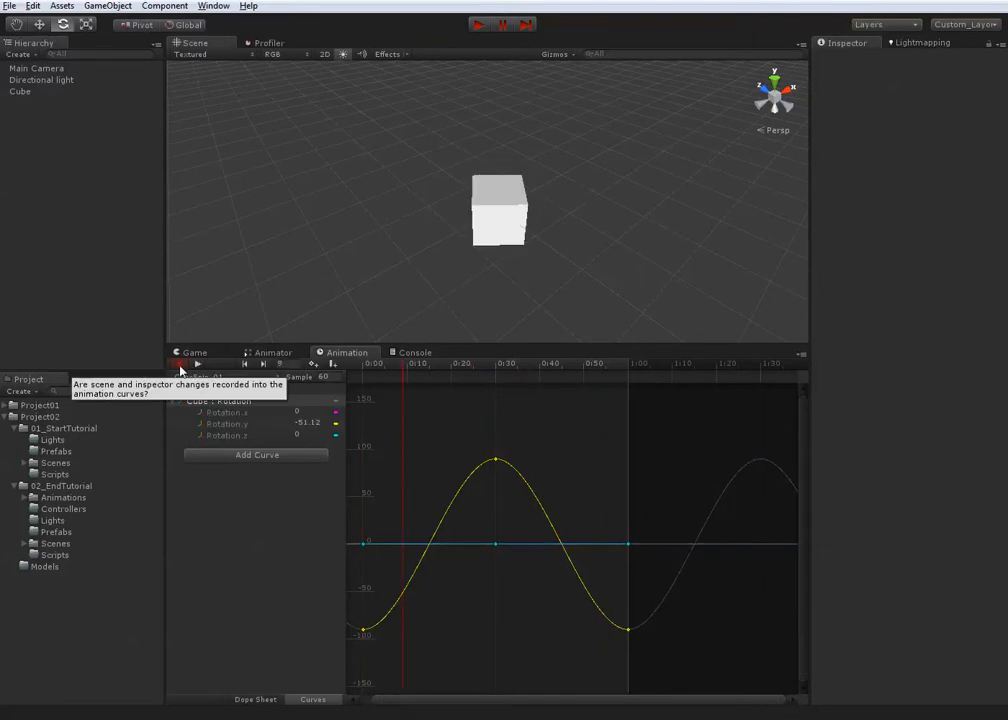
click(362, 367)
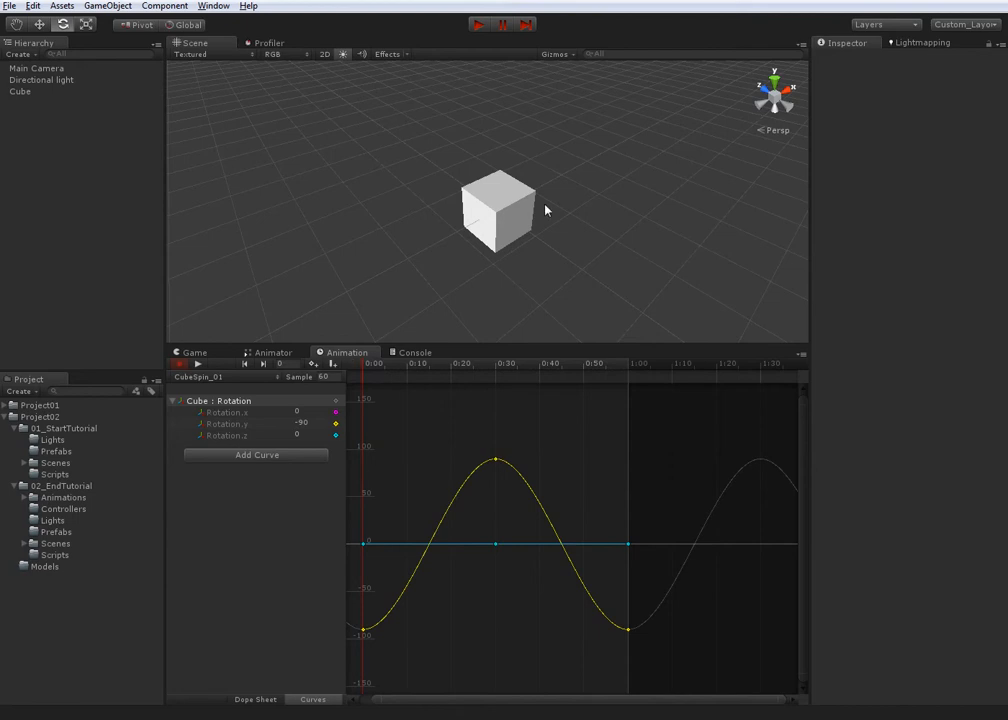
Select the cube, scrub the animation between frames 30 and 0, and turn off animation recording
click(503, 214)
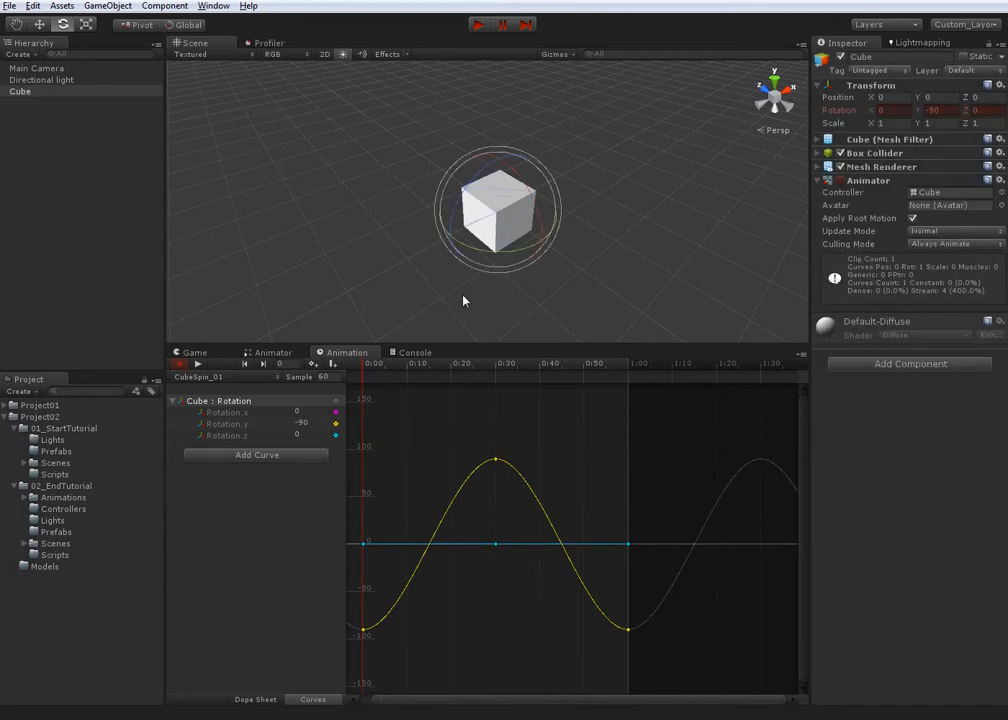
click(498, 367)
drag(498, 370, 363, 366)
click(179, 366)
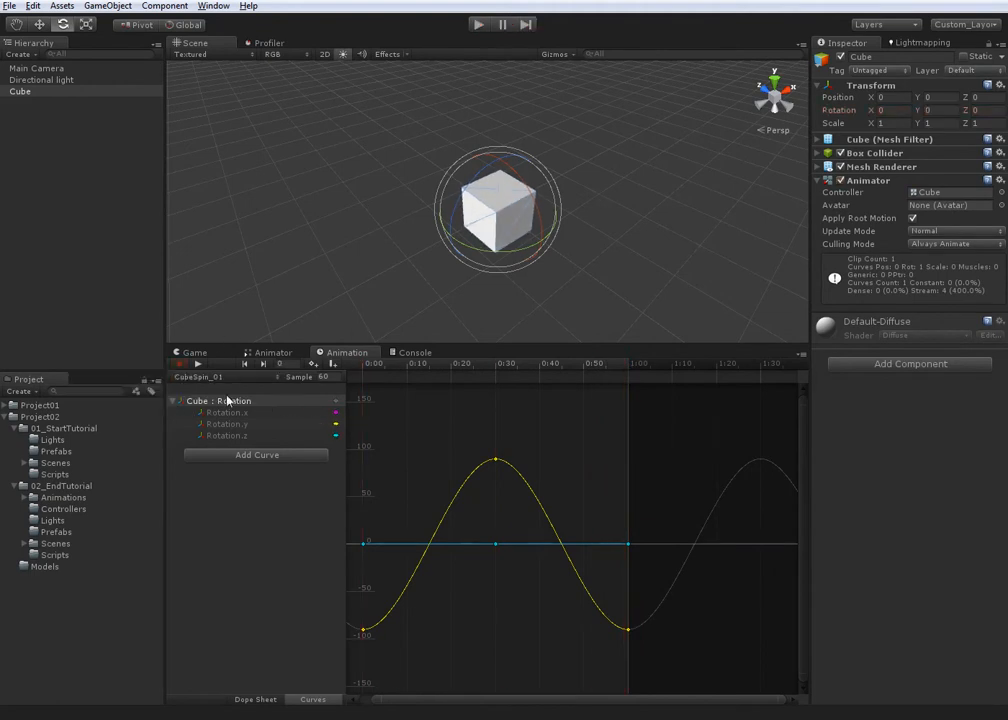
Create a second animation clip for the cube, saved as CubeSpin_02 in Project02/02_EndTutorial/Animations
click(220, 377)
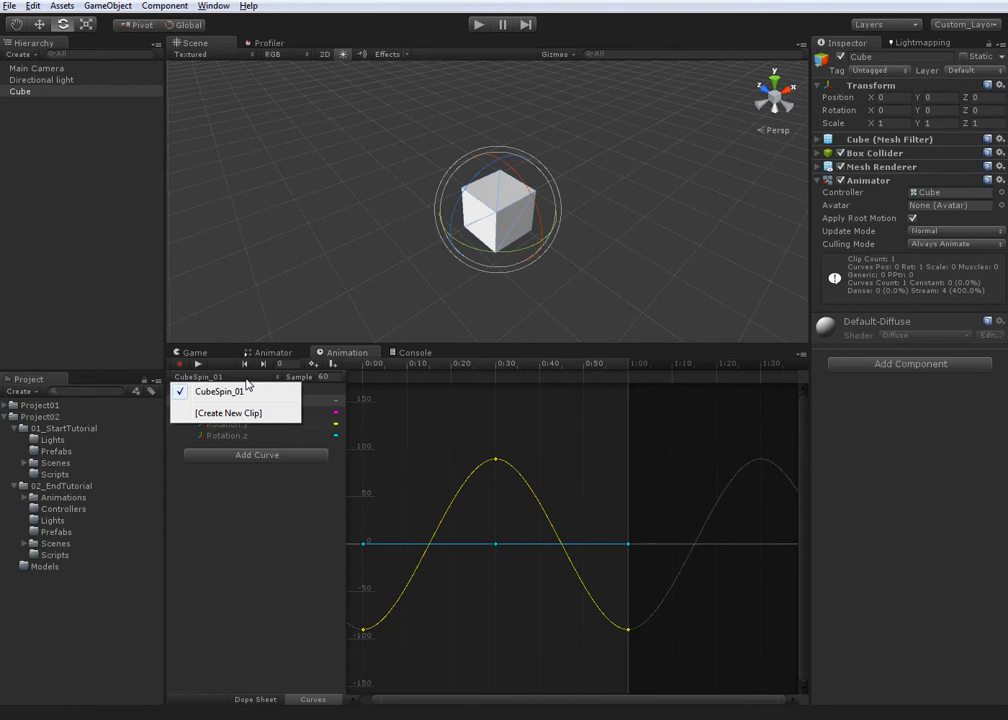
click(250, 413)
click(177, 131)
double_click(177, 131)
double_click(178, 128)
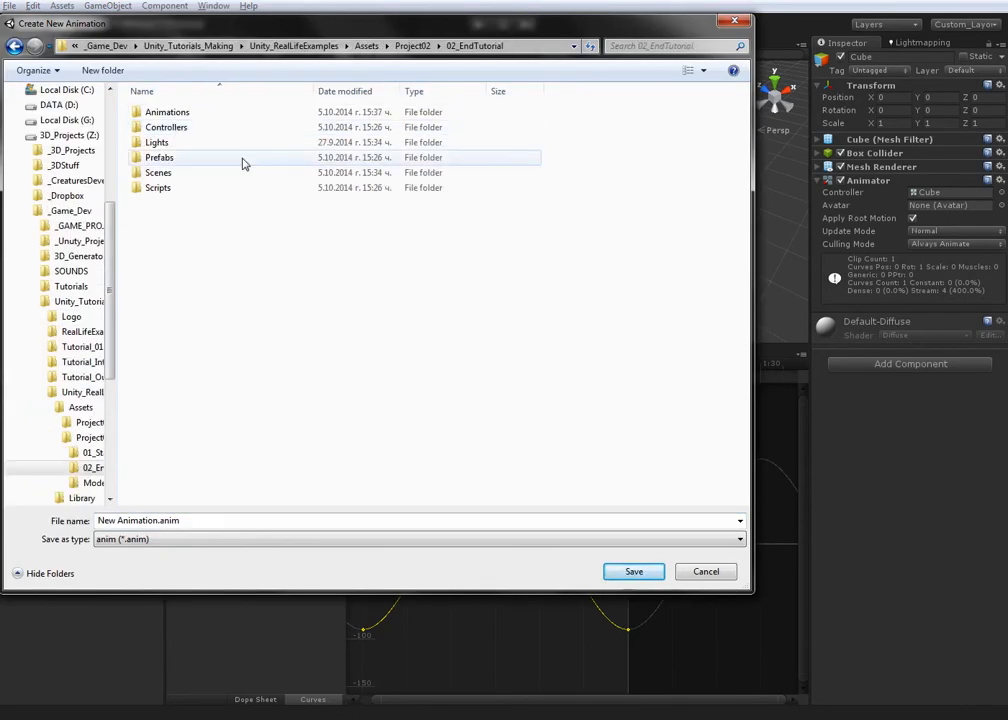
double_click(185, 113)
click(180, 112)
click(150, 521)
click(149, 521)
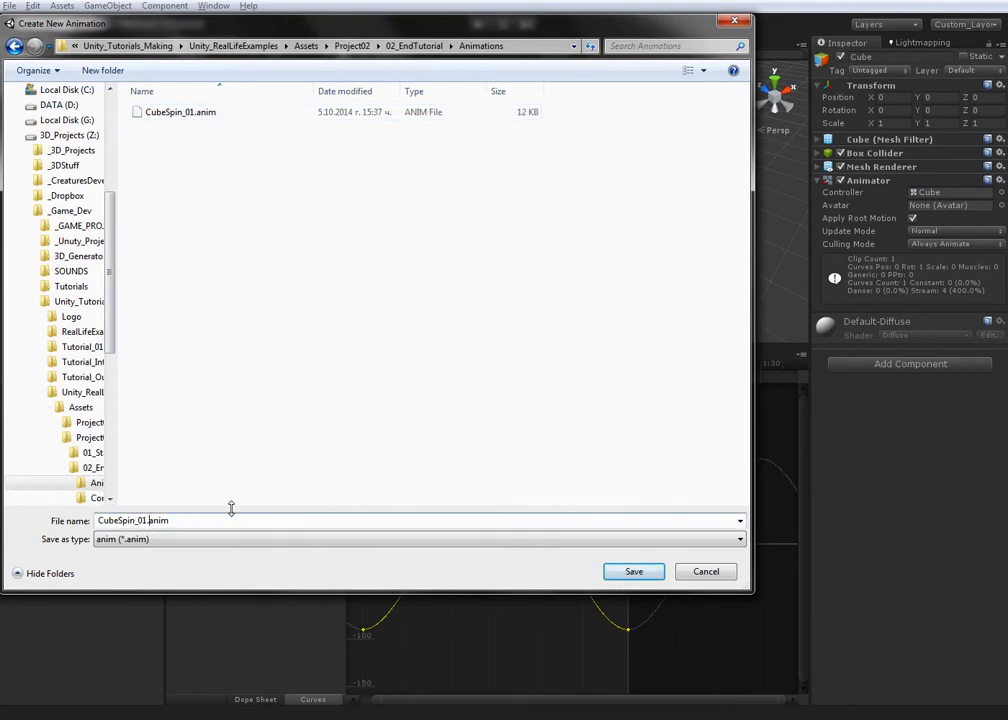
key(BackSpace)
text(2)
key(Return)
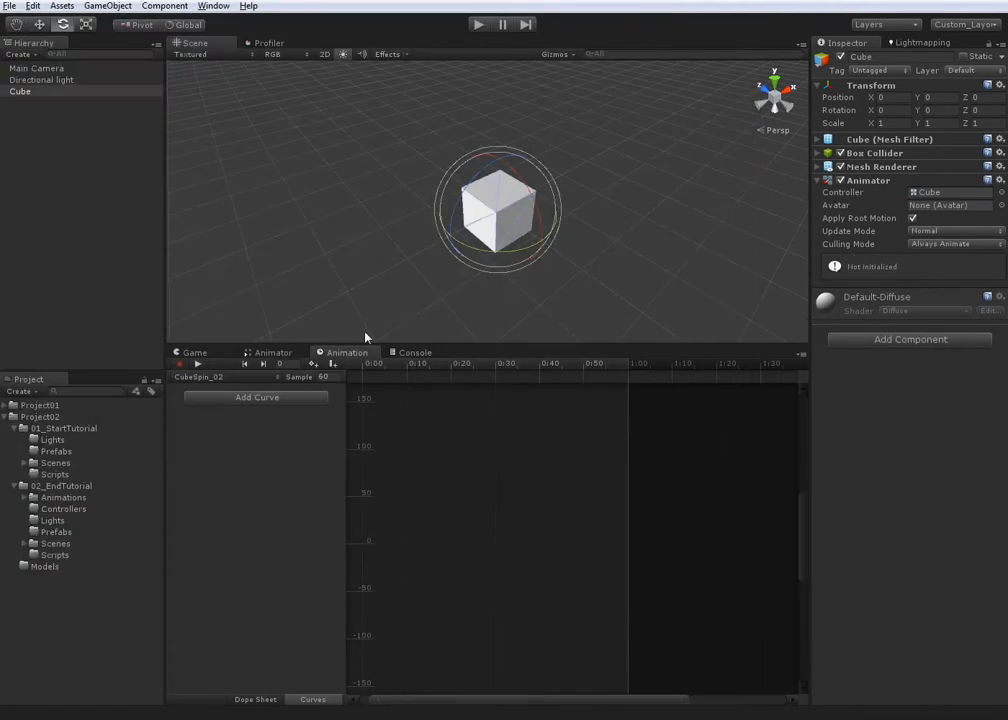
Add the cube's Transform Rotation property to the CubeSpin_02 clip
click(256, 398)
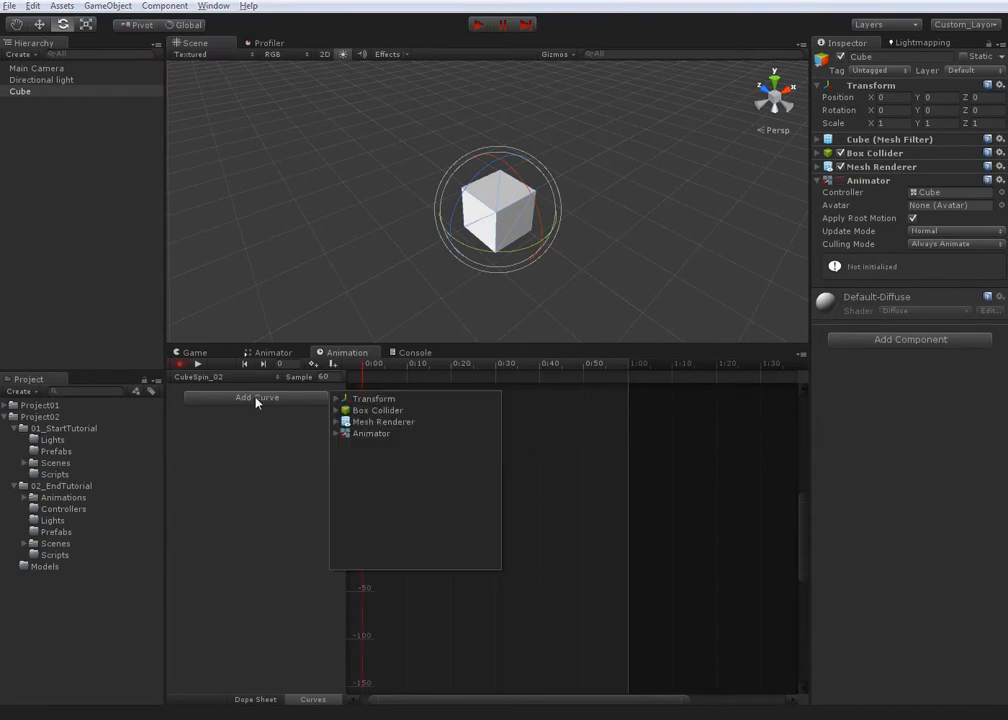
click(337, 398)
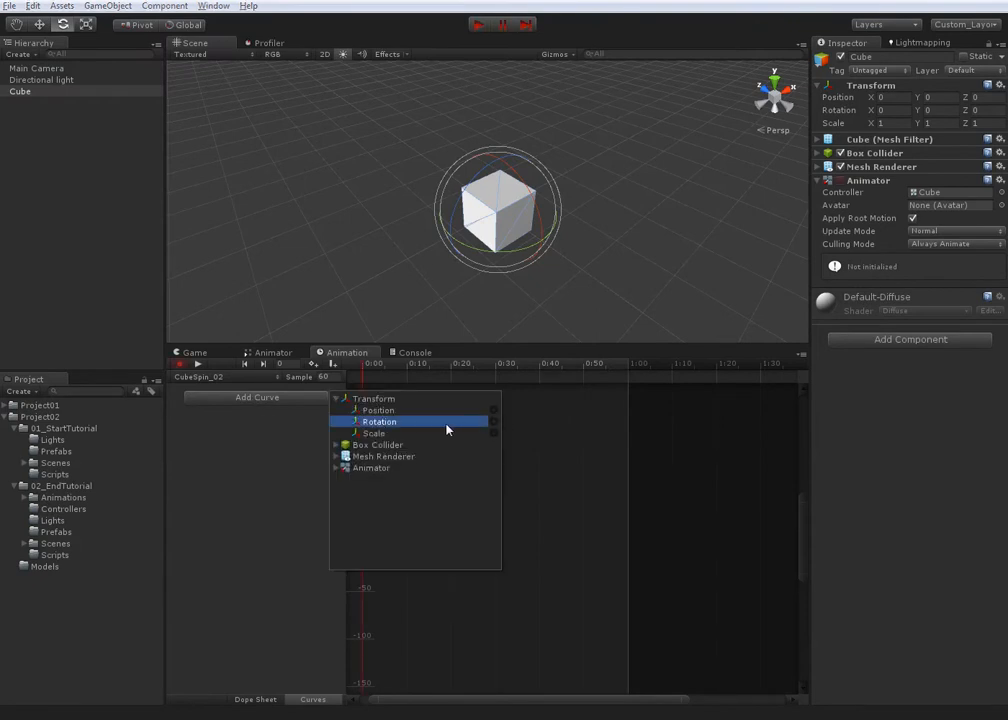
click(497, 422)
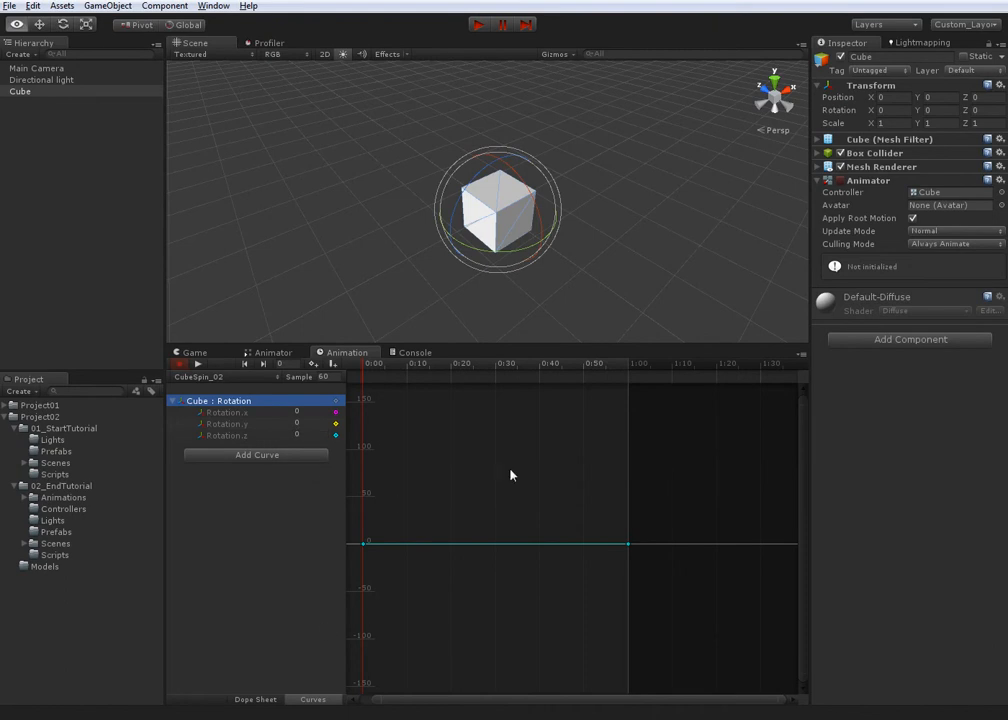
Key the cube's Y rotation in CubeSpin_02 at 45 on frame 0 and -45 on frame 30
key(e)
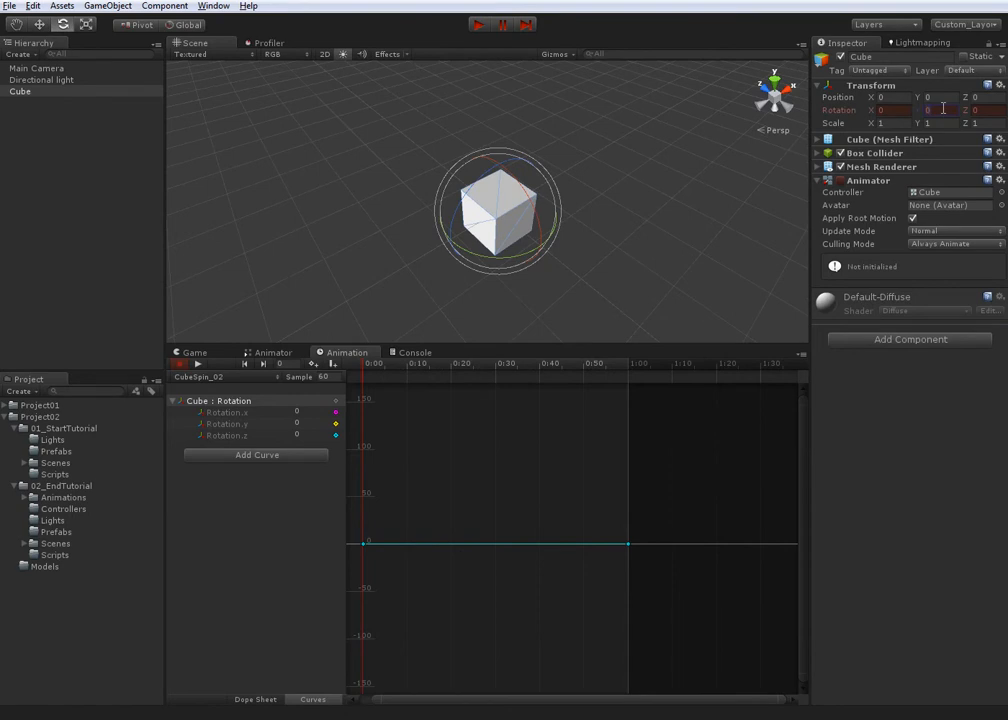
text(45)
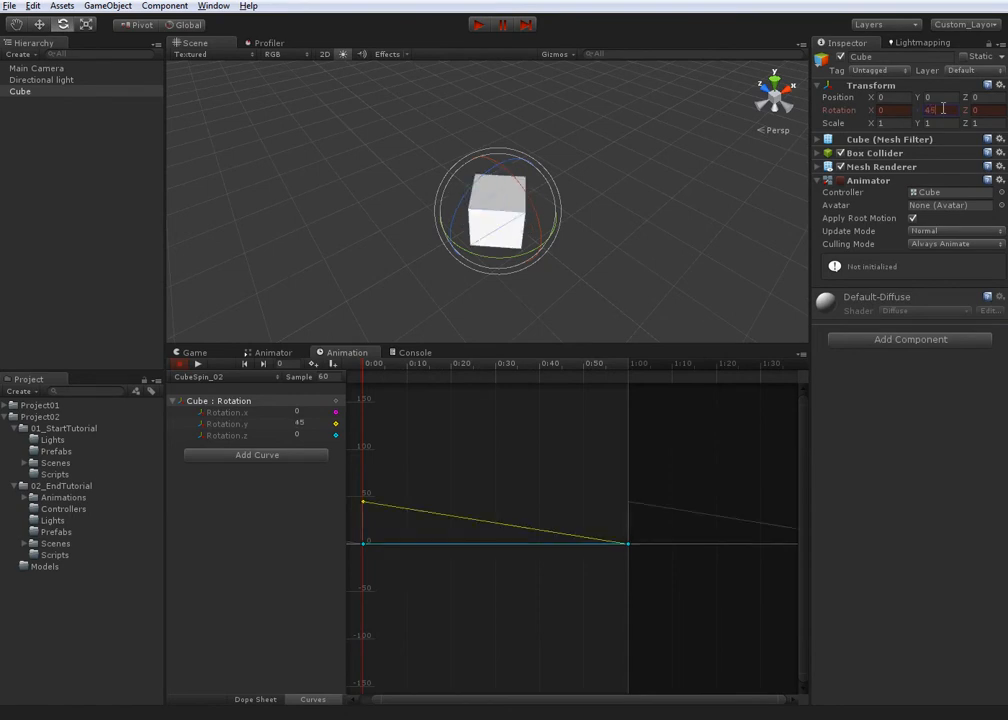
drag(455, 368, 497, 366)
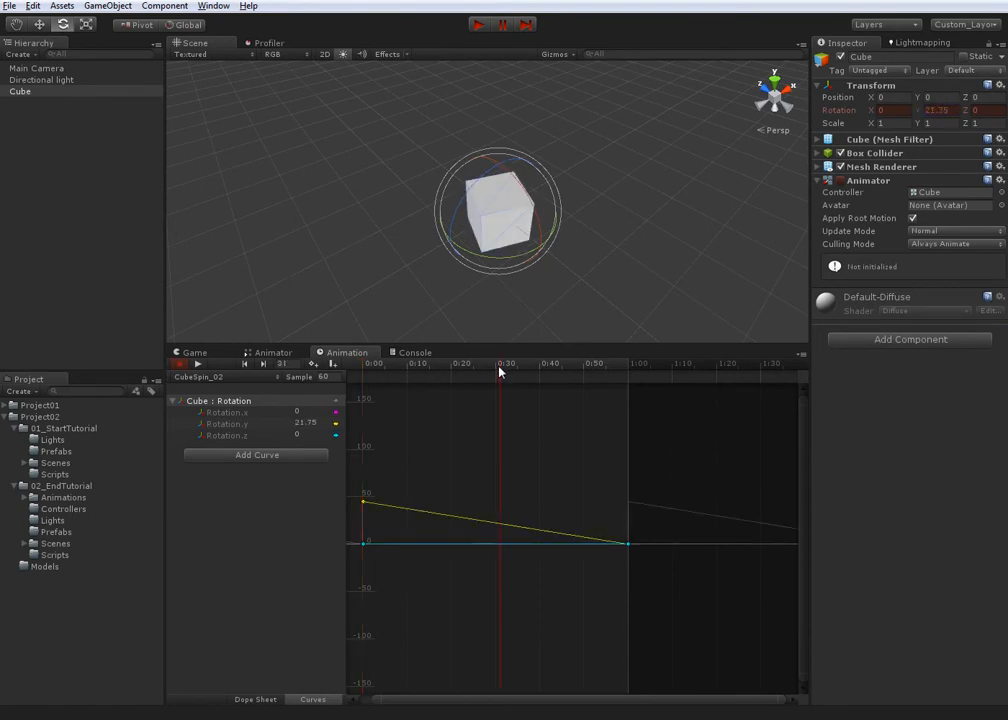
text(-45)
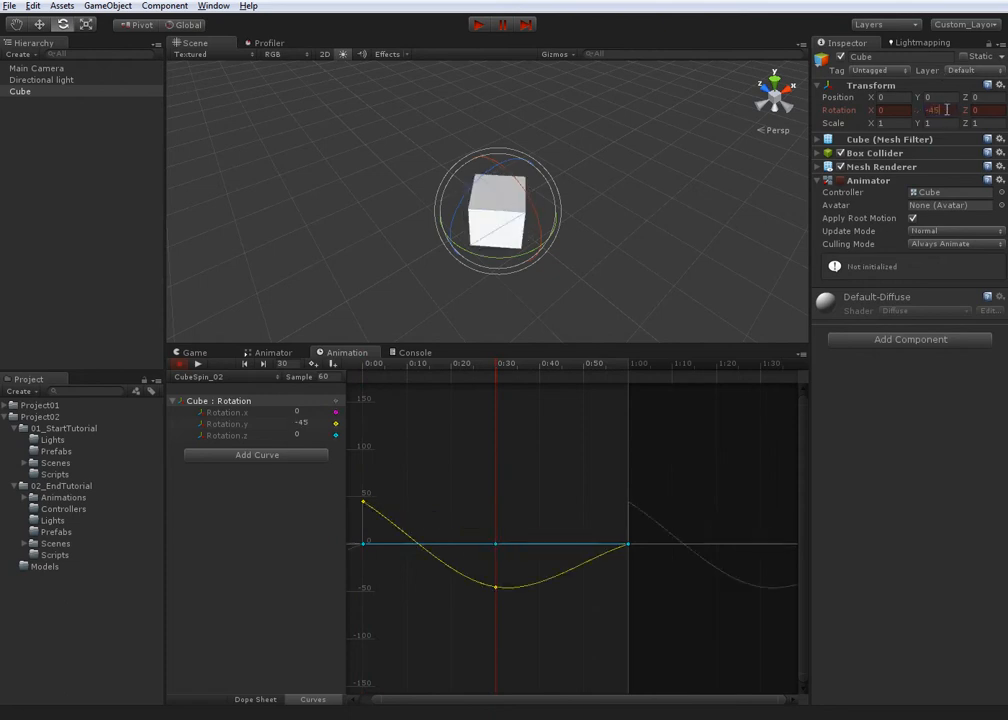
Key the cube's Y rotation in CubeSpin_02 at 45 on frame 60
drag(604, 369, 628, 368)
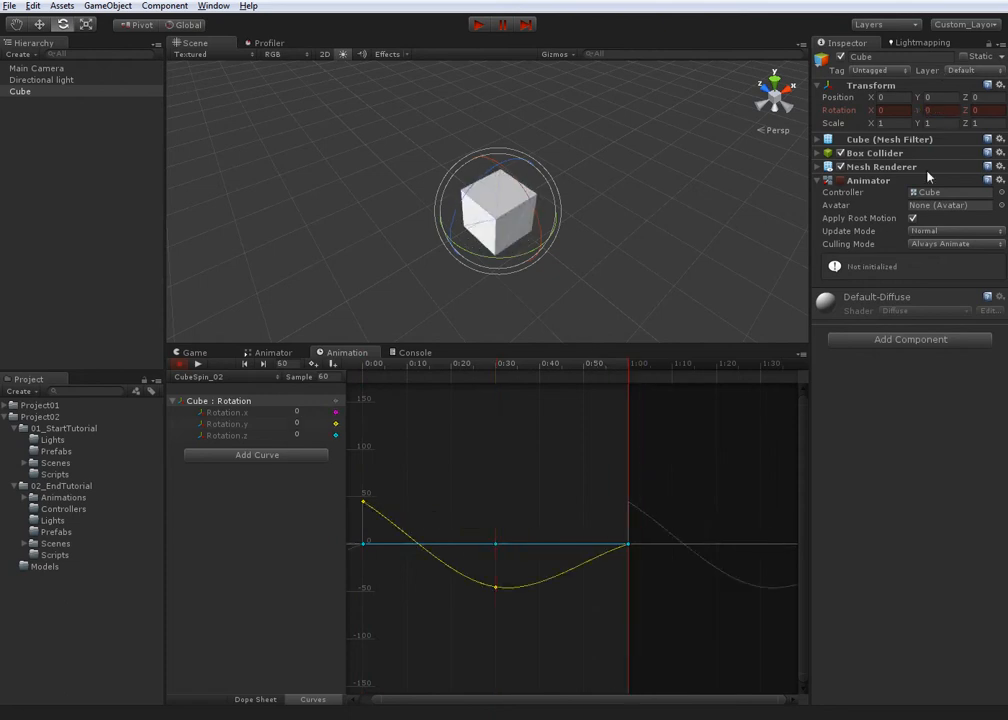
click(943, 111)
text(45)
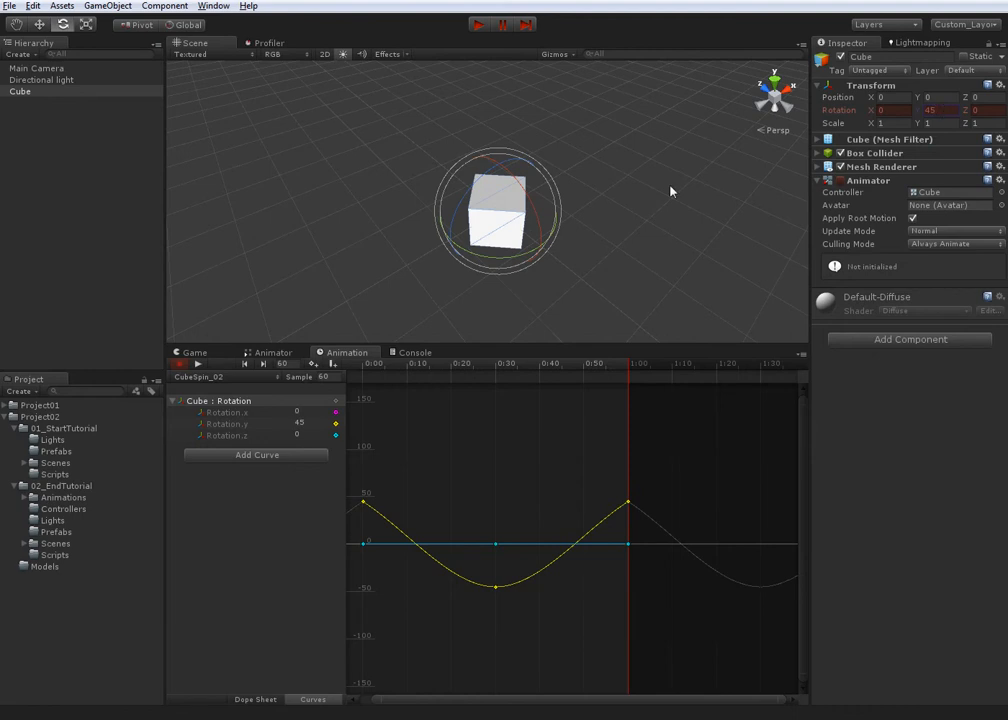
Make the first and last Y rotation keys of the CubeSpin_02 curve flat
drag(355, 486, 632, 507)
right_click(630, 507)
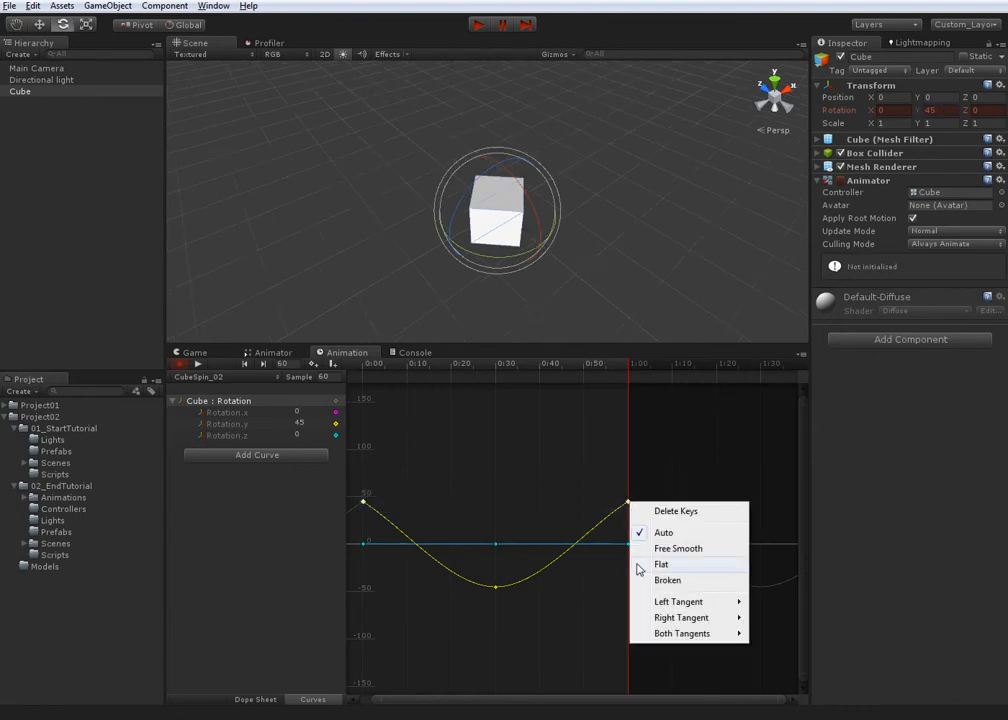
click(645, 565)
Preview the CubeSpin_02 animation back to frame 0 and turn off animation recording
click(197, 366)
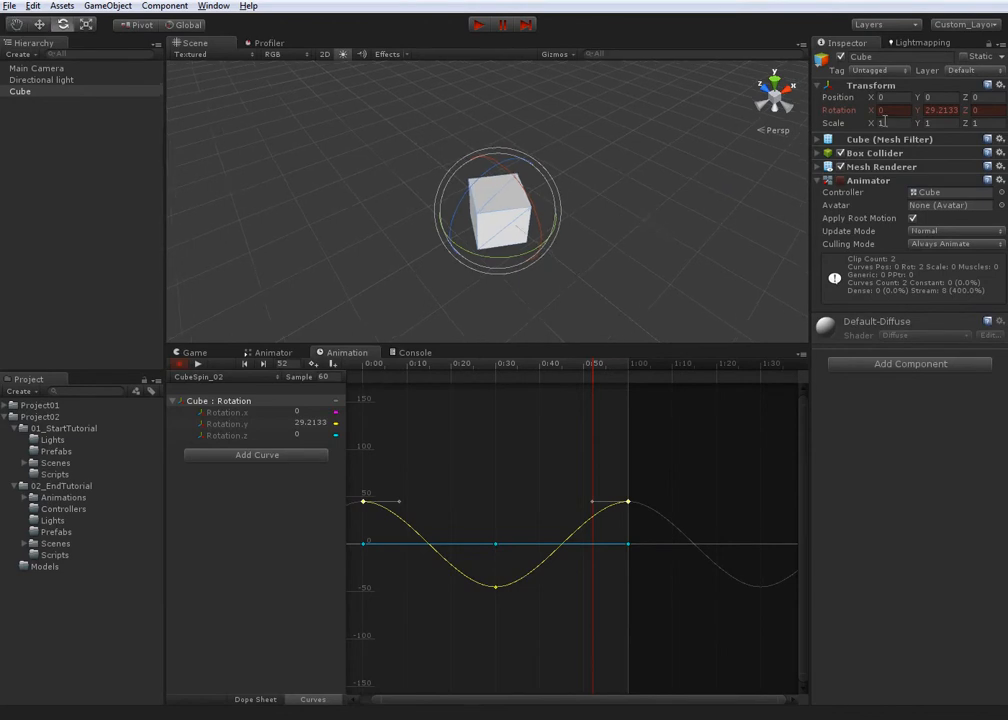
click(411, 366)
drag(411, 366, 363, 369)
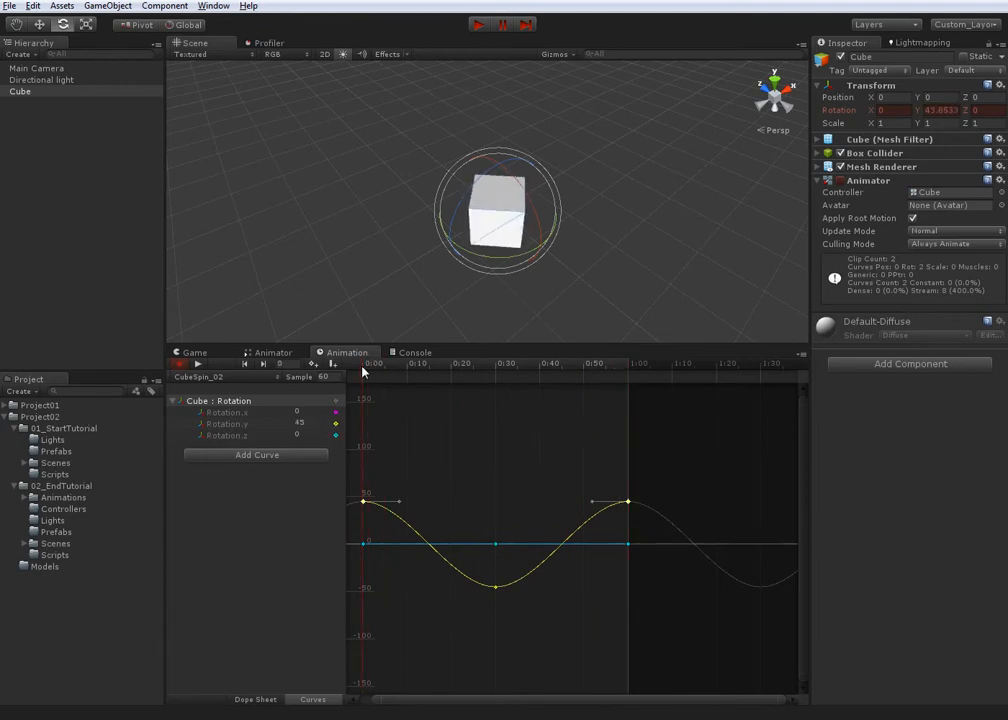
click(178, 364)
Create a third animation clip for the cube, saved as CubeSpin_03 in Project02/02_EndTutorial/Animations
click(212, 377)
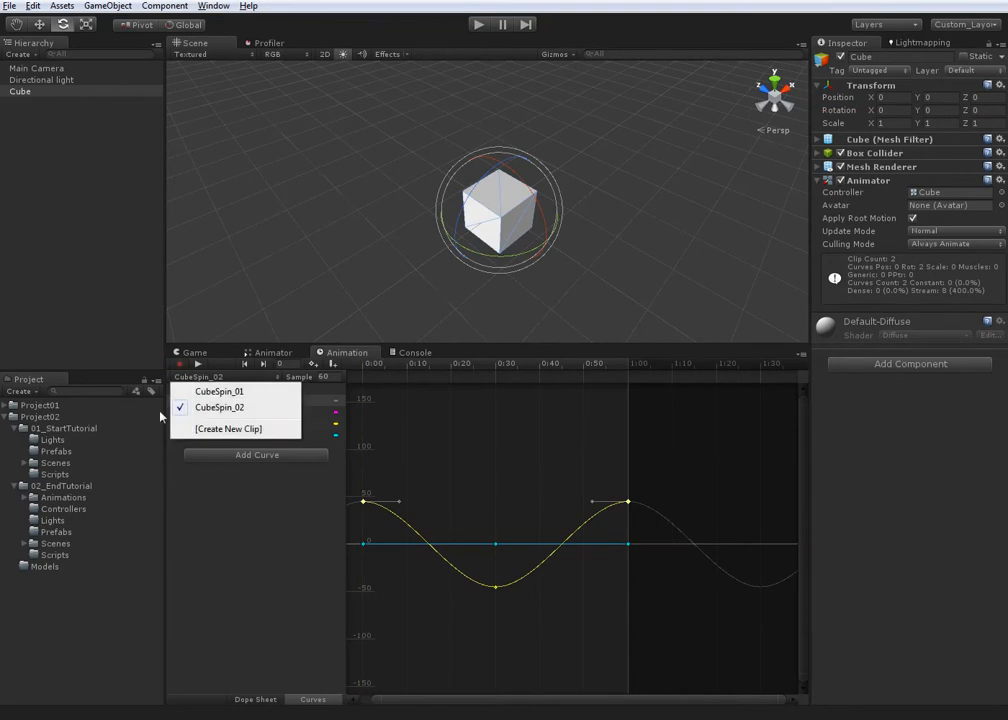
click(228, 429)
click(163, 130)
double_click(165, 128)
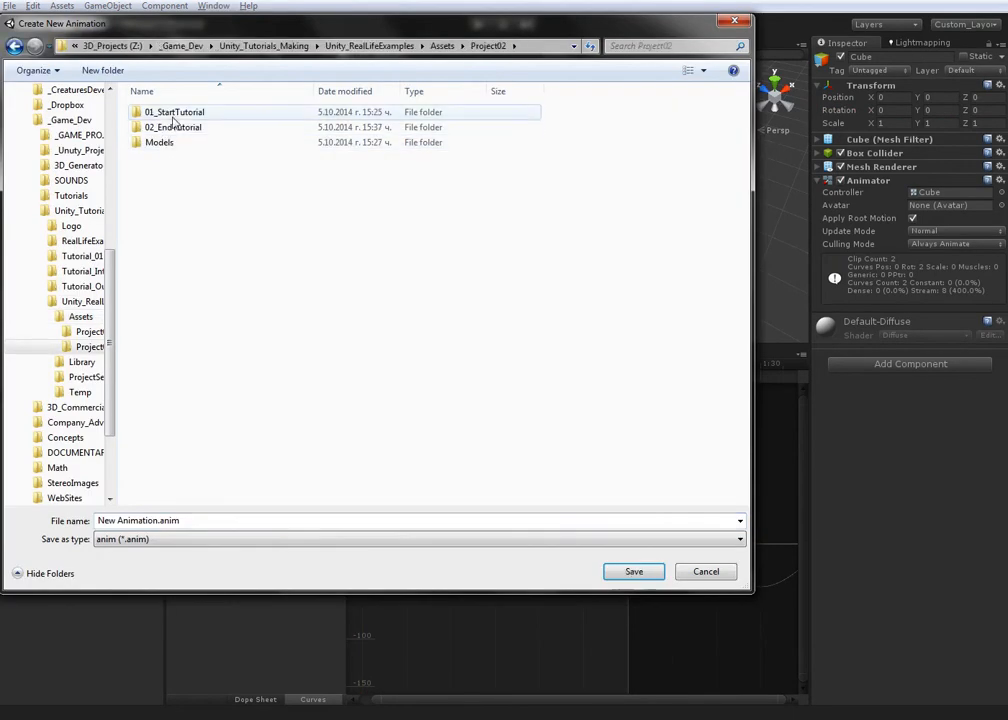
double_click(172, 127)
double_click(174, 112)
click(180, 128)
click(150, 517)
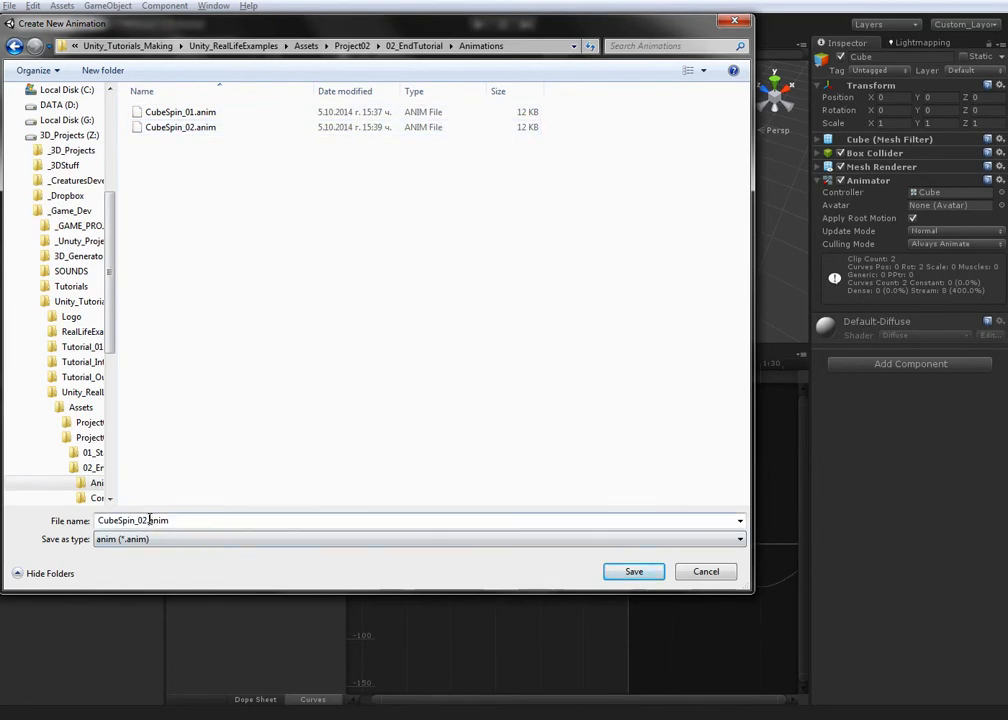
key(BackSpace)
text(3)
key(Return)
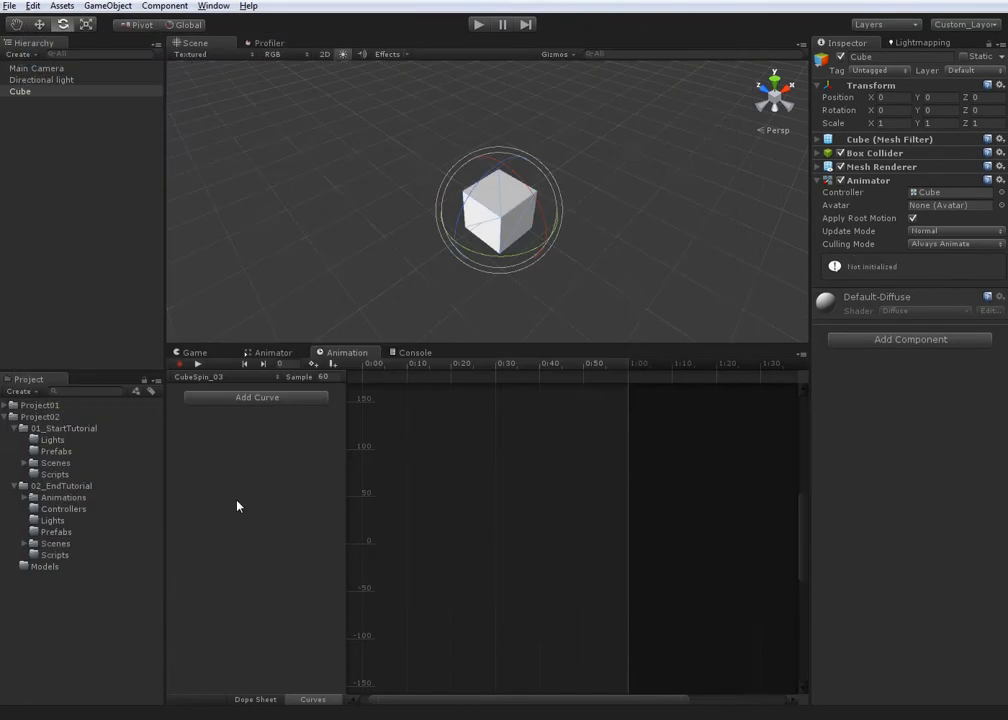
Add the cube's Transform Rotation property to the CubeSpin_03 clip
click(257, 398)
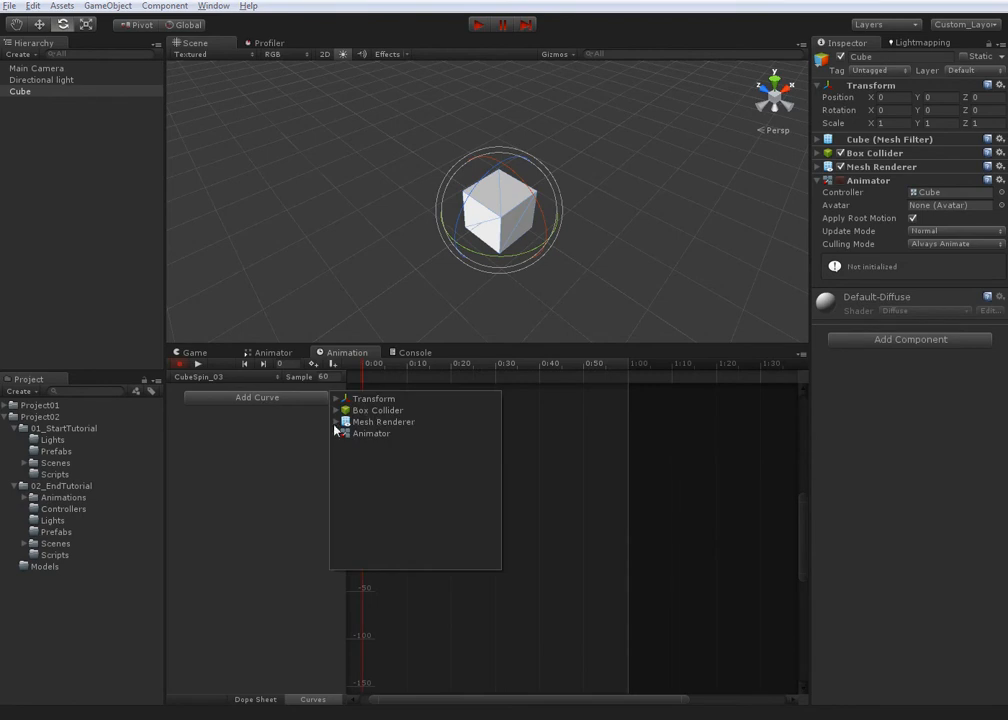
click(337, 399)
click(494, 422)
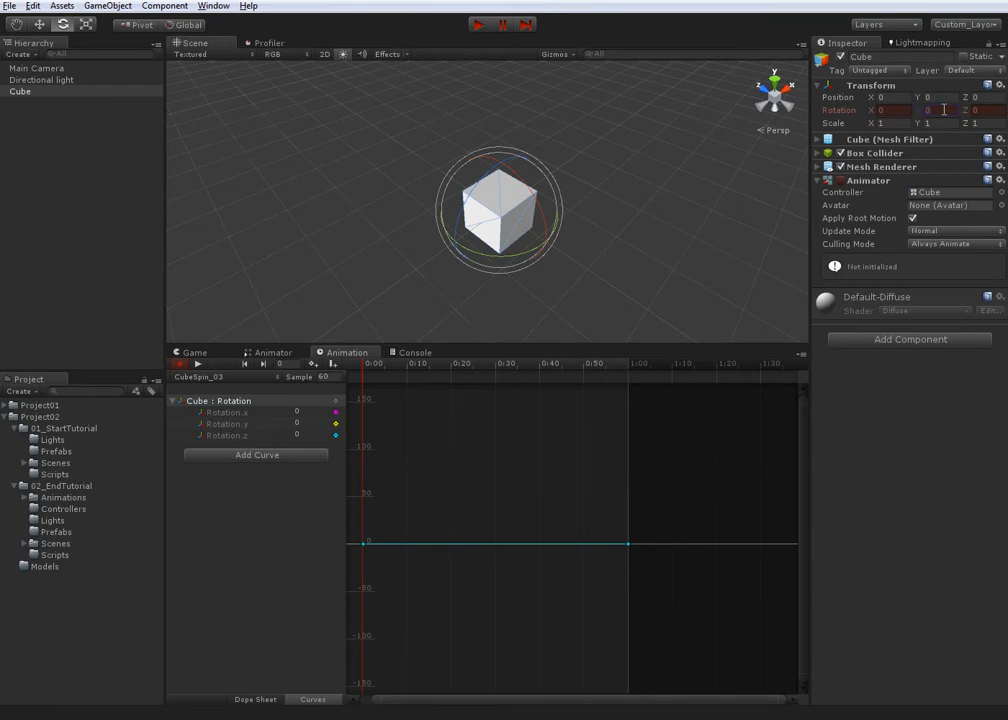
Key the cube's Y rotation in CubeSpin_03 at -65 on frames 0 and 60, and 65 on frame 30
click(944, 110)
text(-65)
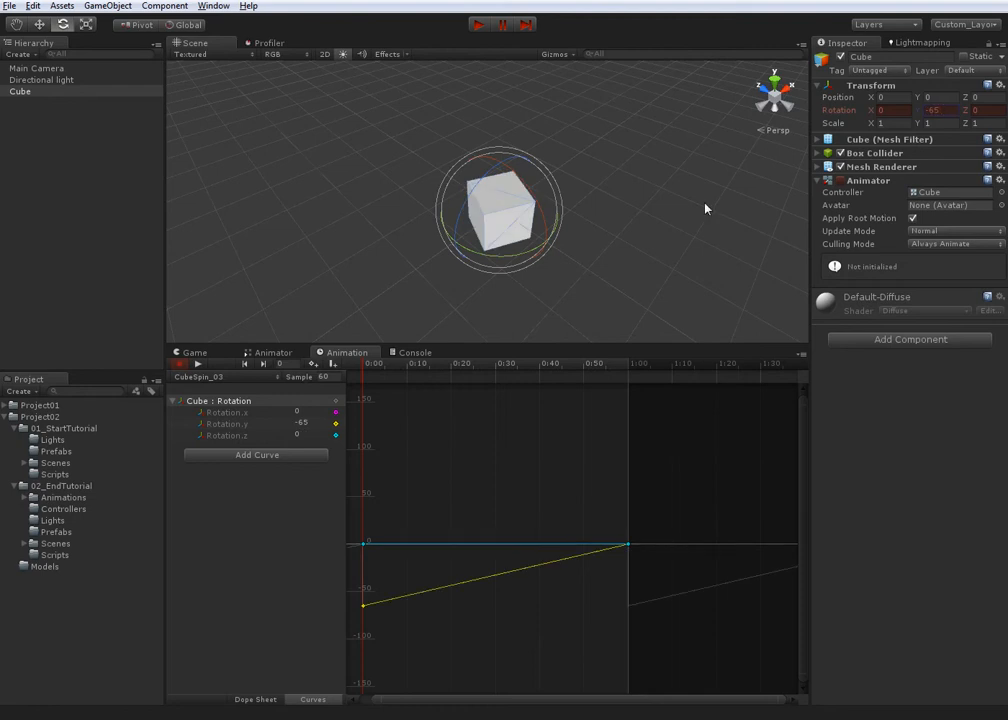
click(630, 366)
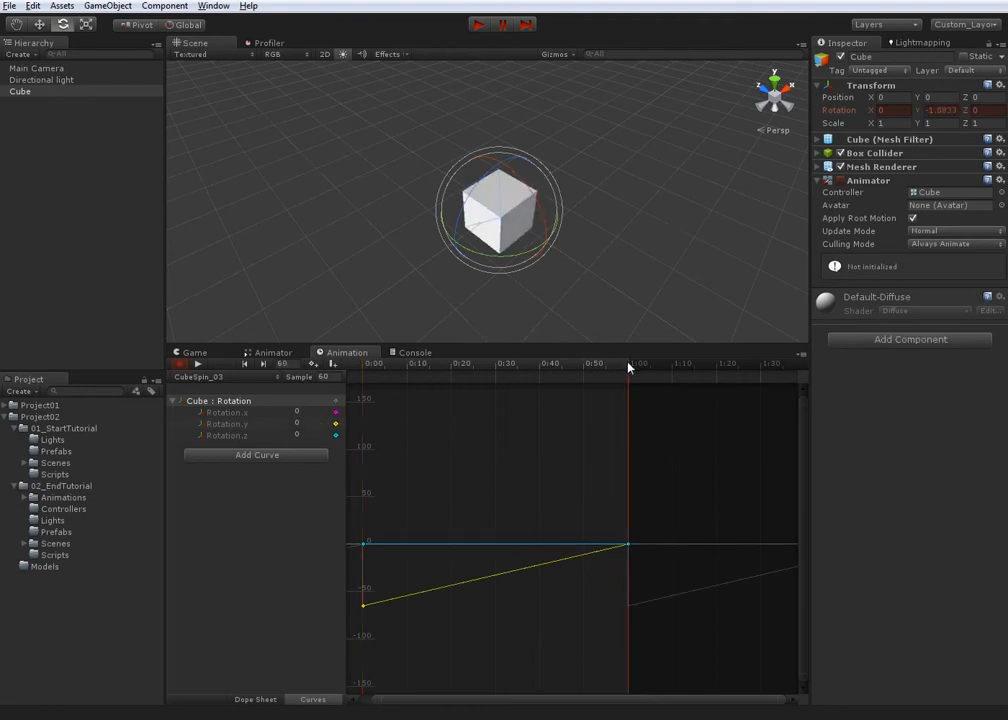
click(951, 110)
text(65)
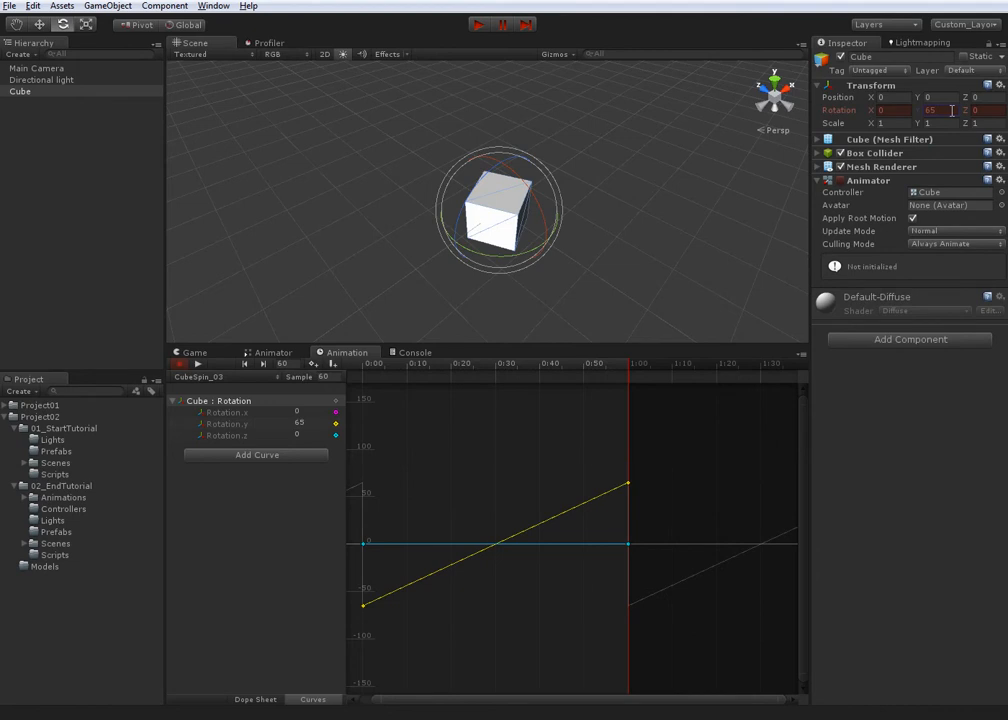
text(-65)
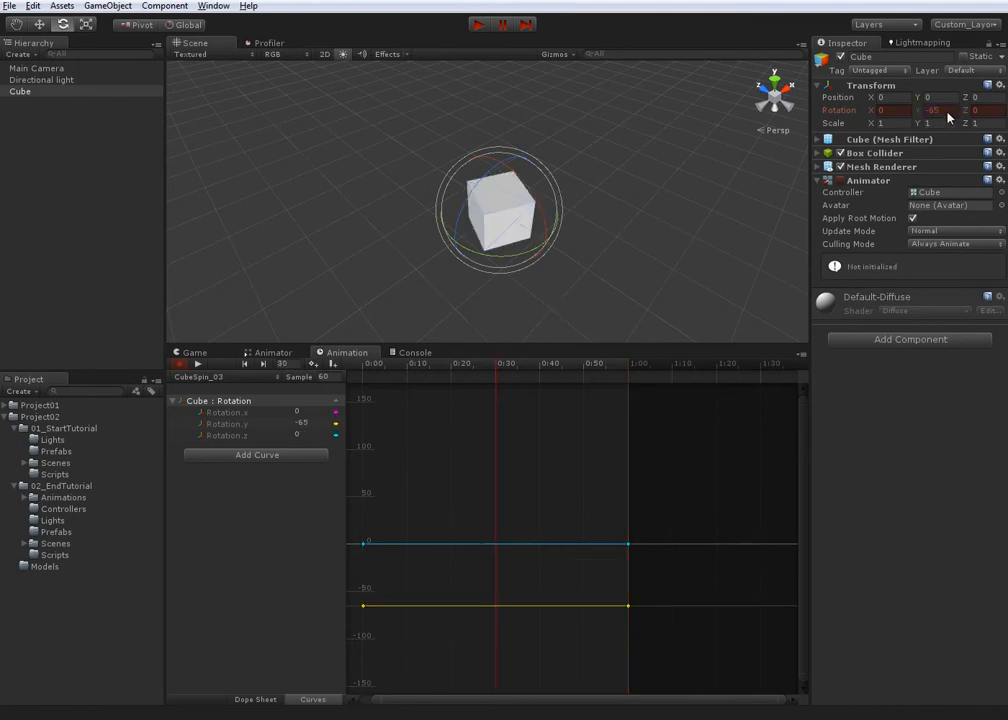
text(65)
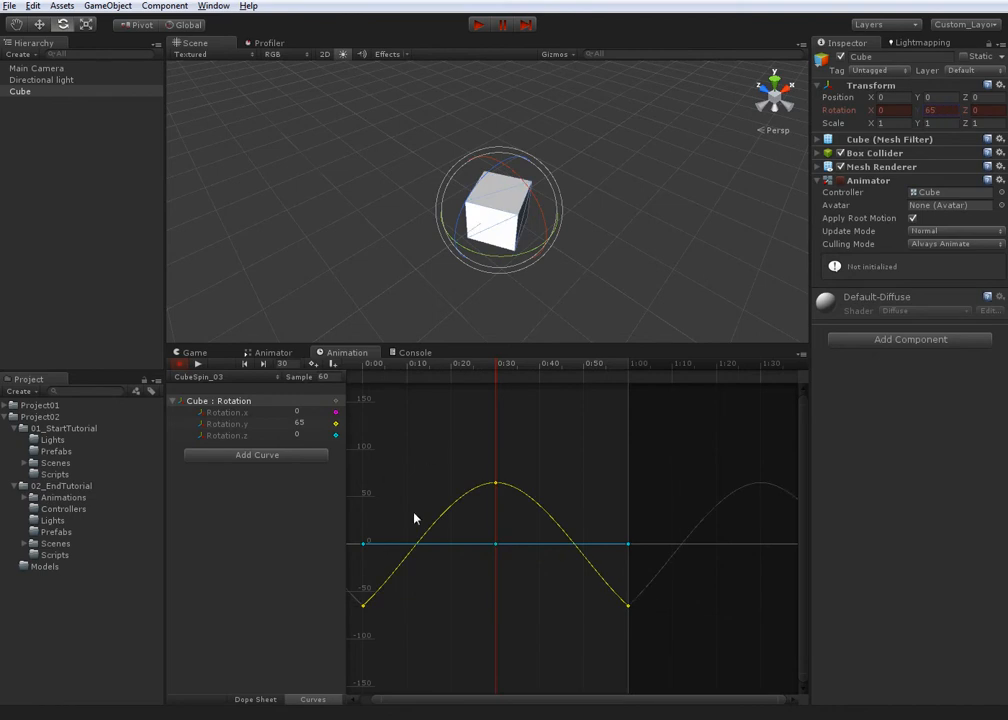
Set the Y rotation keys of CubeSpin_03 on frames 0 and 60 to 65
drag(352, 590, 691, 639)
drag(428, 366, 362, 367)
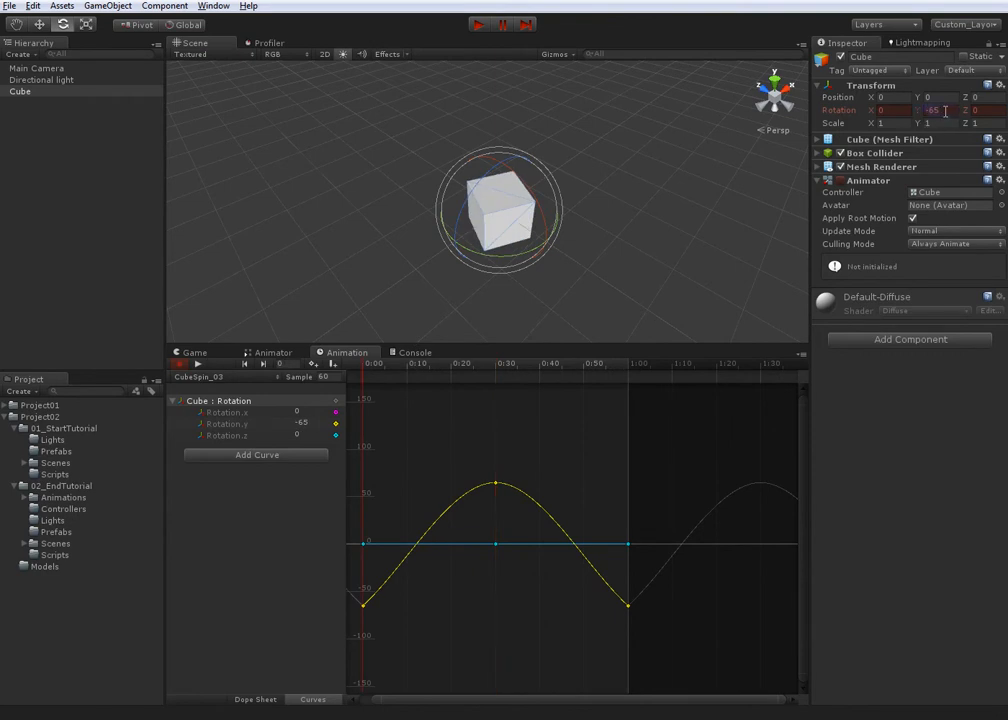
text(65)
drag(596, 593, 661, 630)
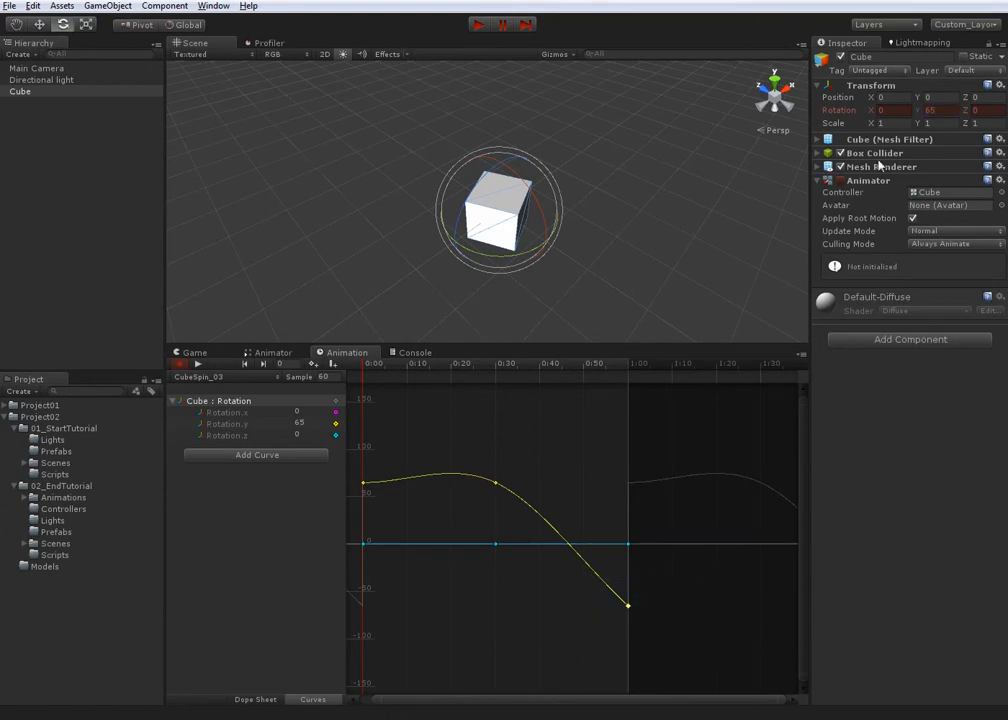
drag(557, 363, 628, 368)
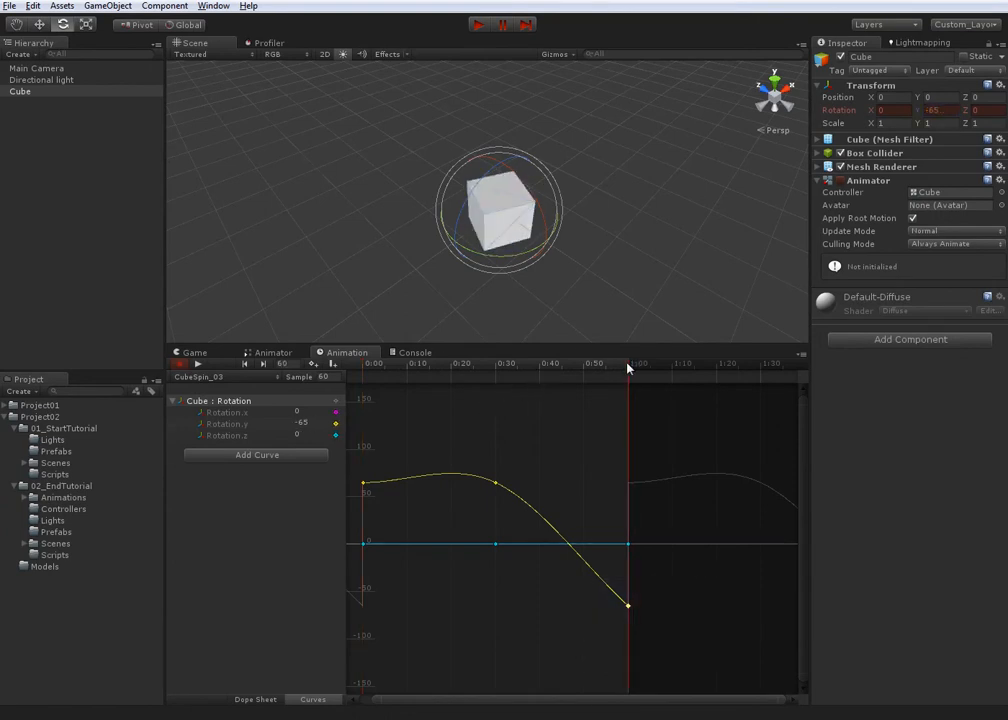
click(954, 108)
text(65)
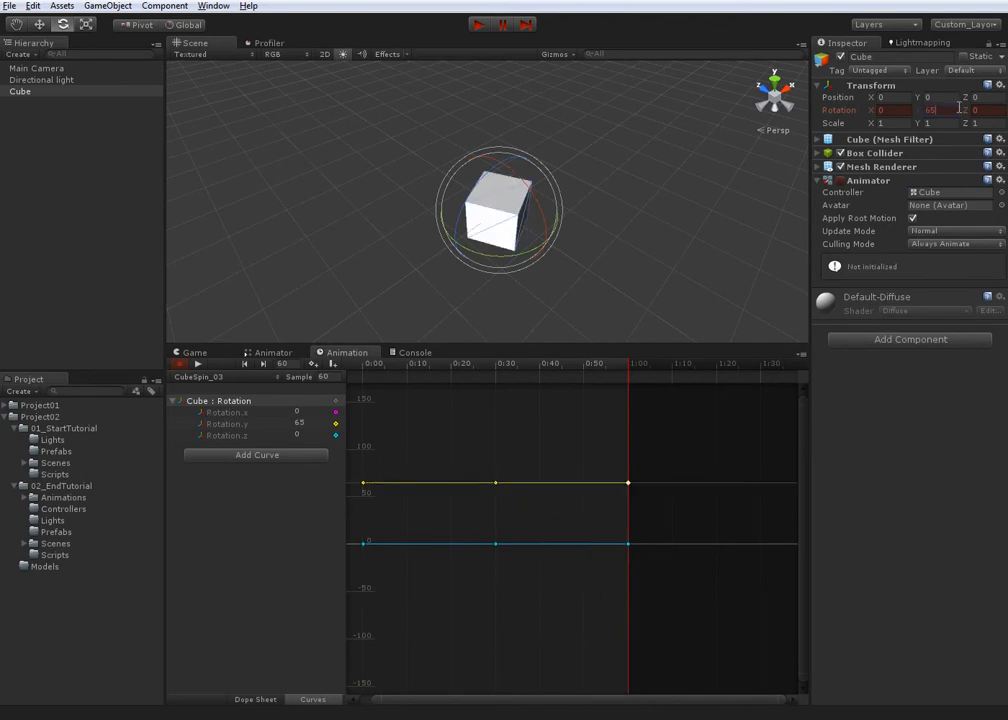
click(495, 483)
click(948, 111)
text(-65)
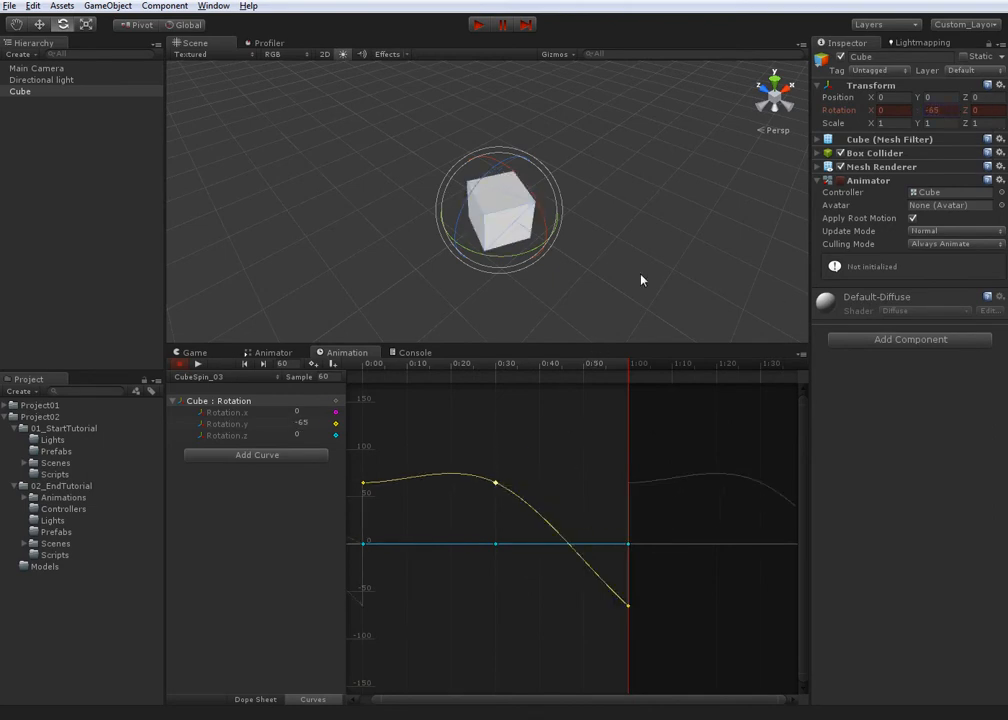
key(ctrl+z)
Set the Y rotation key of CubeSpin_03 on frame 30 to -65
click(495, 368)
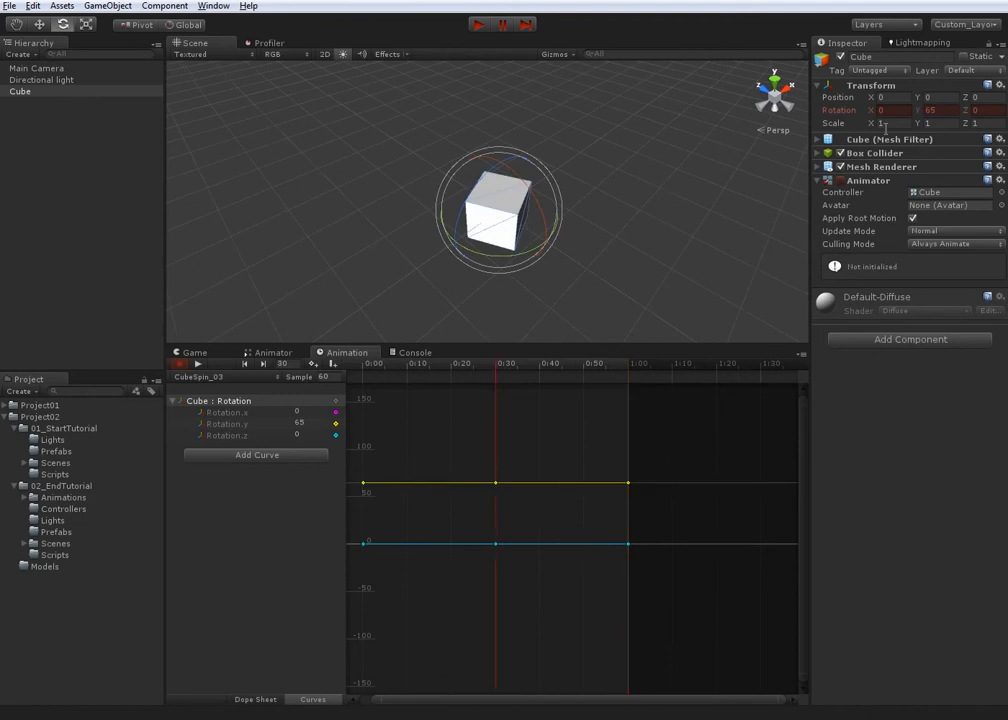
click(946, 107)
text(-65)
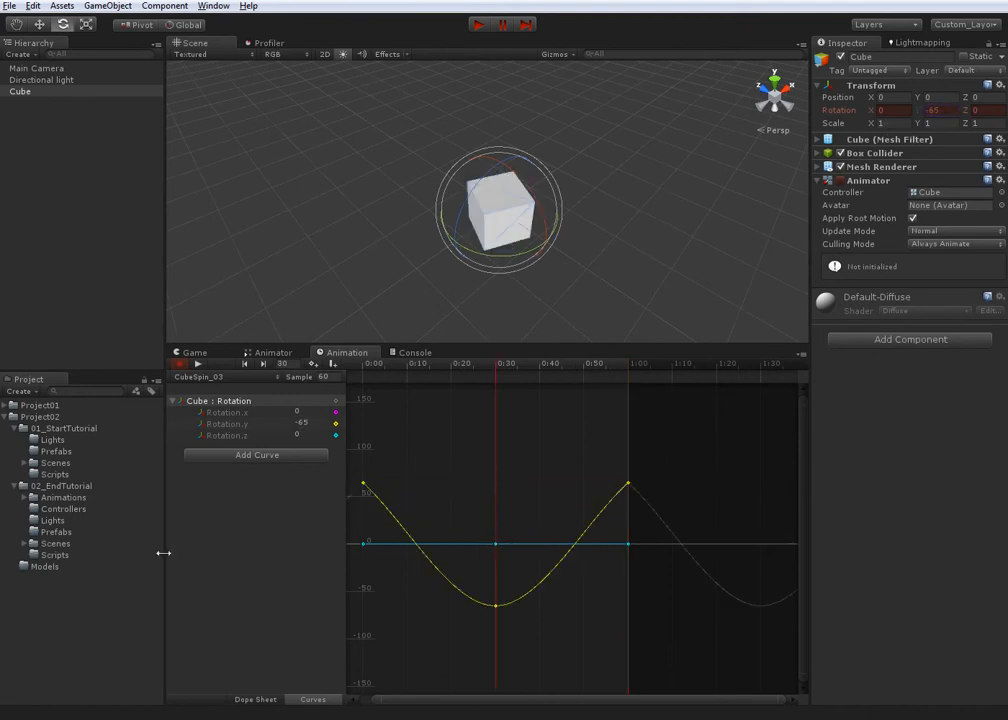
Make the first and last Y rotation keys of the CubeSpin_03 curve flat
drag(362, 466, 631, 486)
right_click(628, 487)
click(652, 546)
Play back the CubeSpin_03 animation, stop it, and return the playhead to frame 0
click(199, 365)
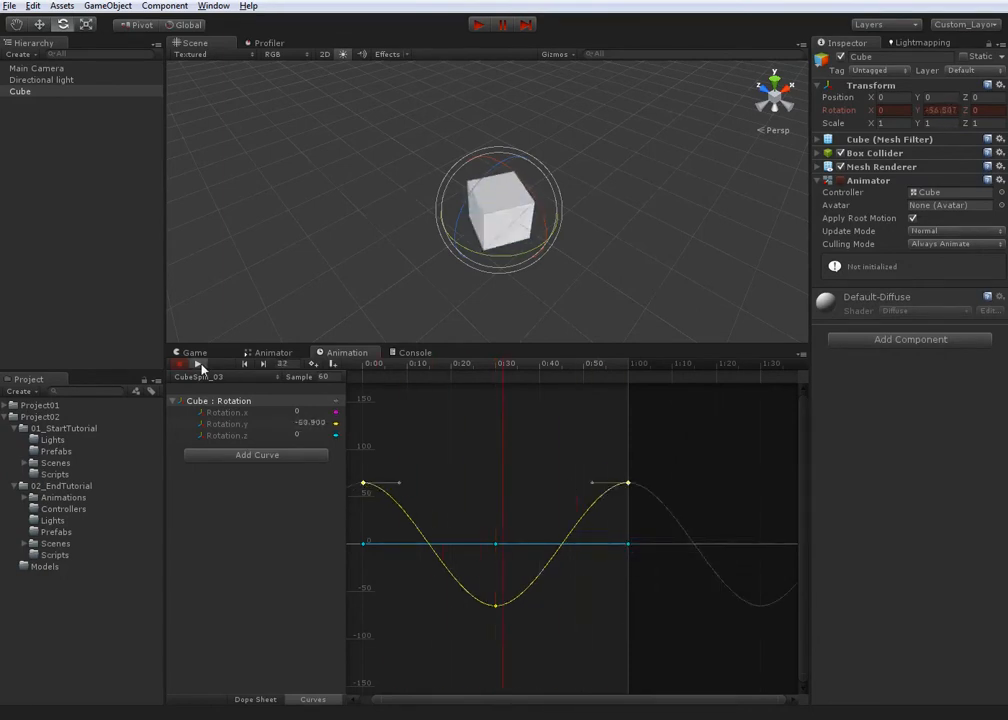
click(201, 365)
drag(376, 366, 323, 367)
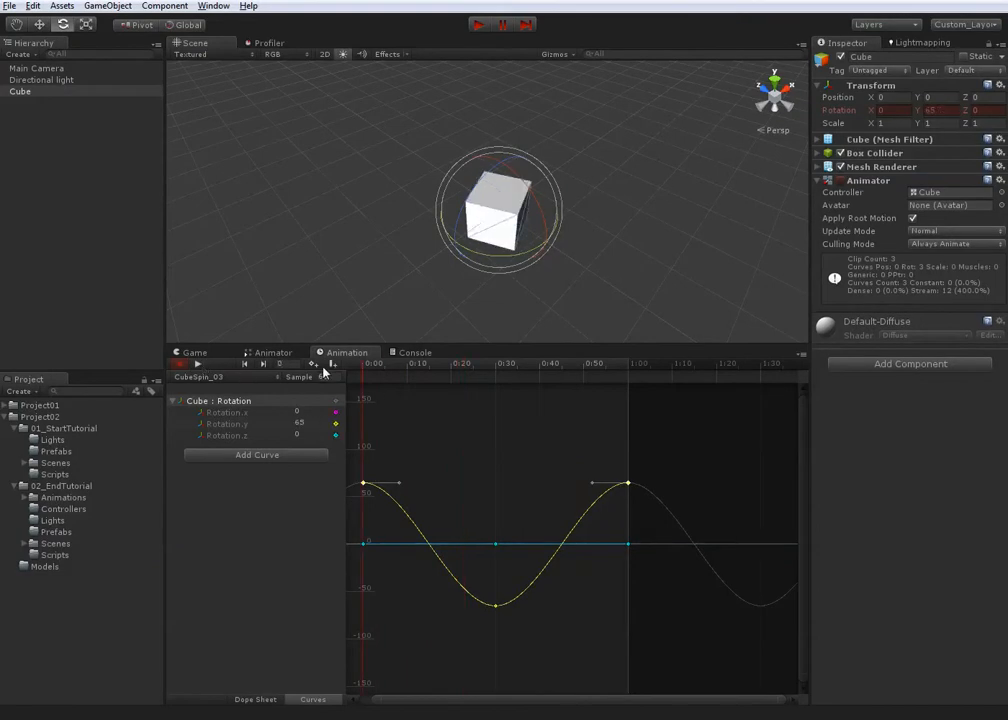
Create a fourth animation clip for the cube, saved as CubeSpin_04 in Project02/02_EndTutorial/Animations
click(205, 377)
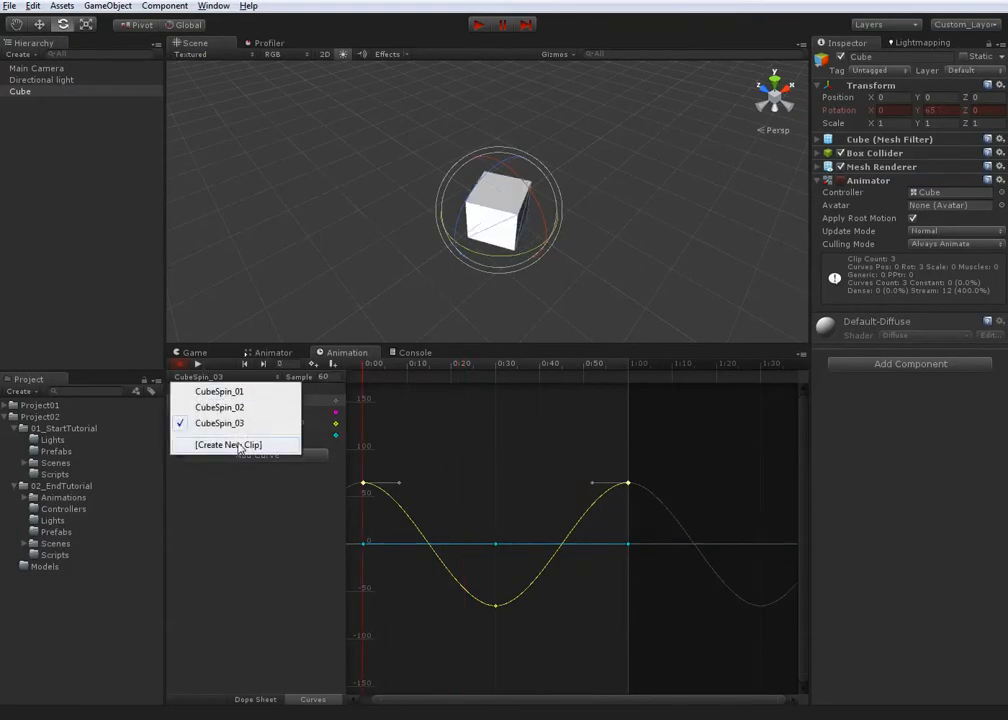
click(239, 446)
double_click(163, 127)
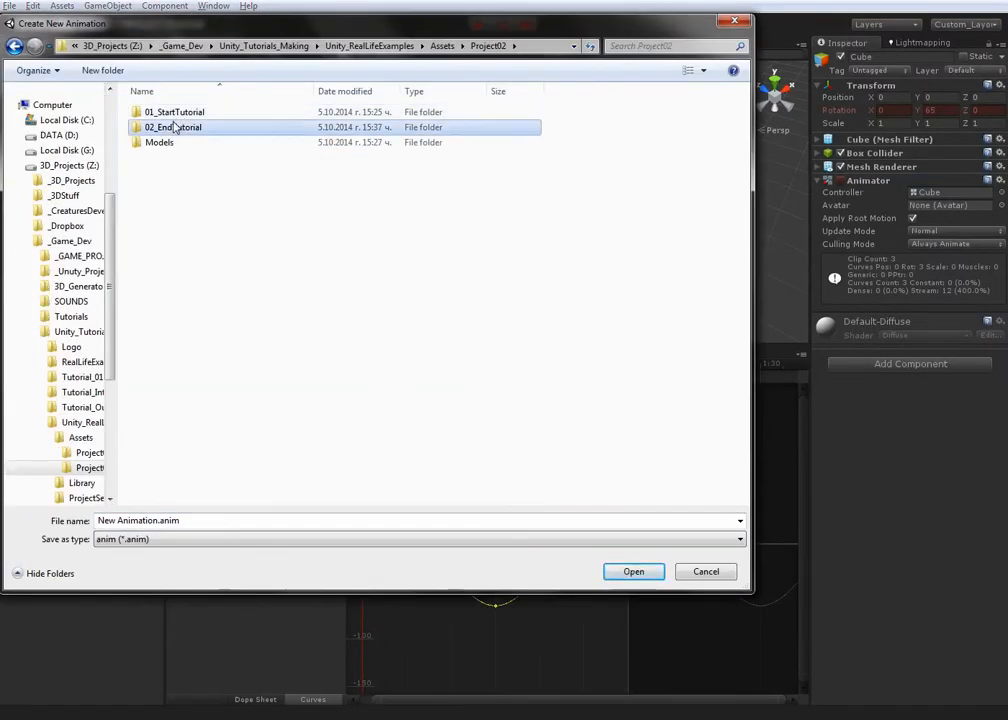
double_click(175, 128)
double_click(160, 112)
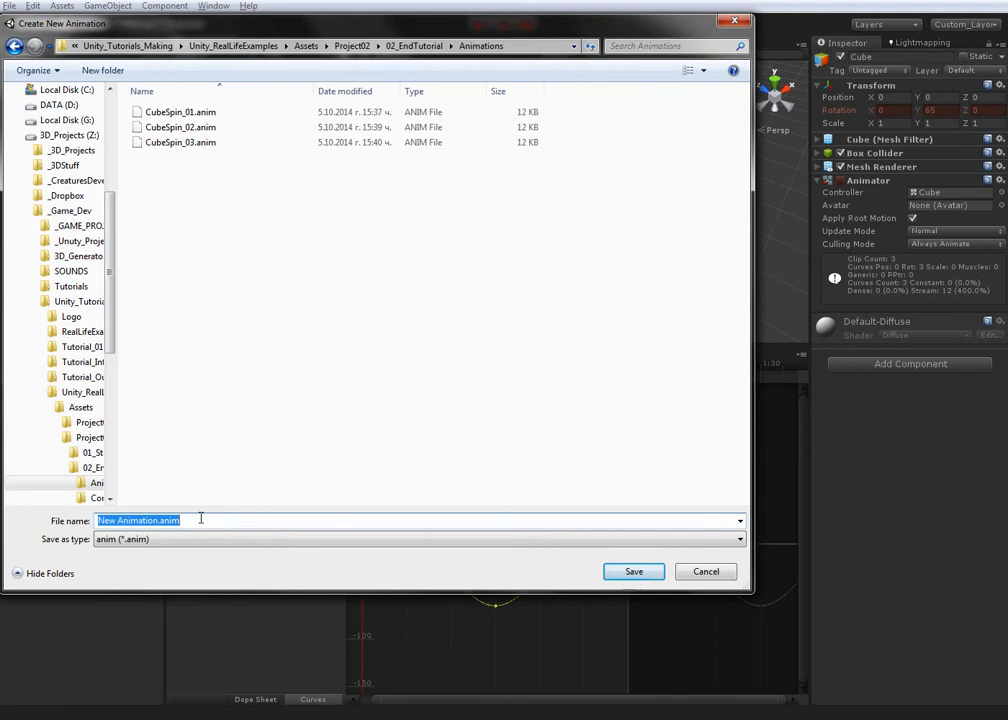
click(180, 142)
click(151, 521)
click(148, 521)
key(BackSpace)
text(4)
key(Return)
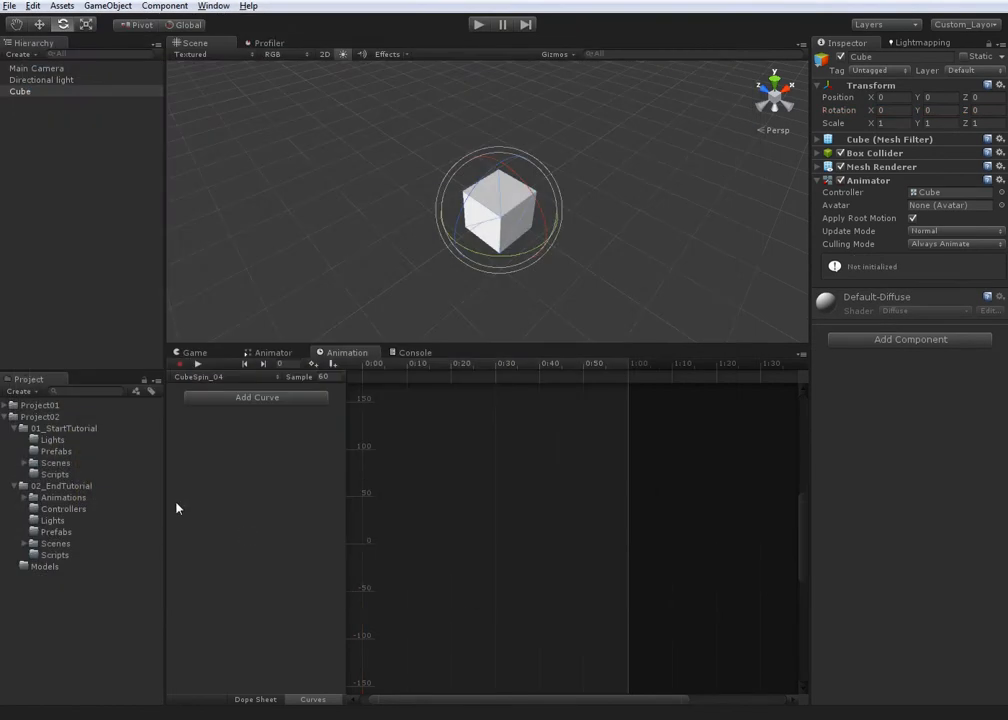
Add the cube's Transform Rotation property to the CubeSpin_04 clip
click(258, 397)
click(338, 399)
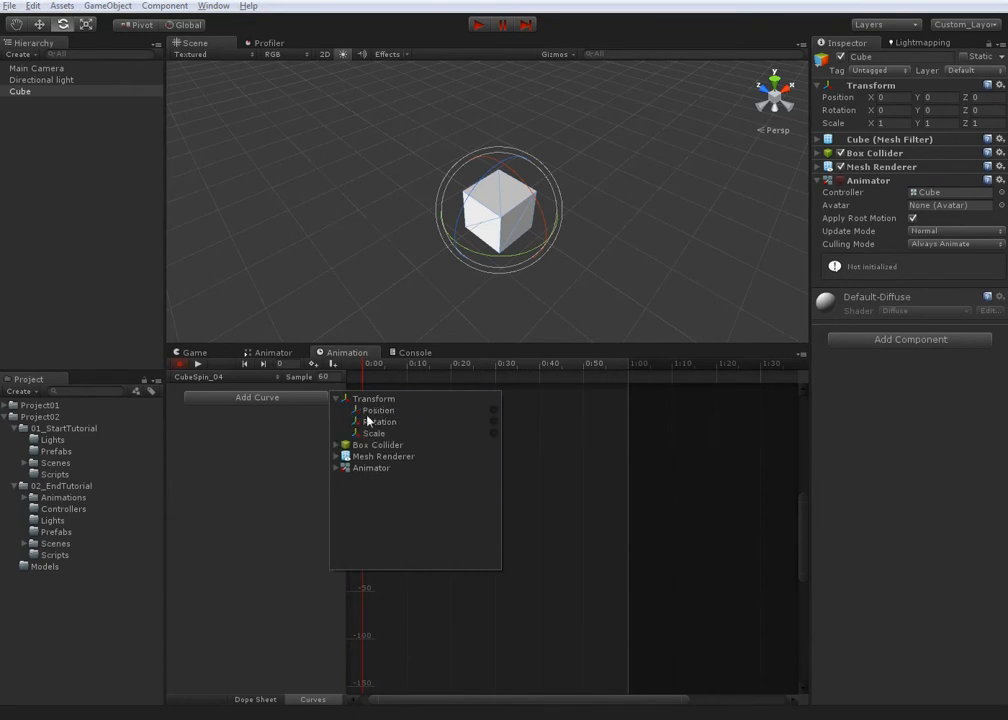
click(491, 422)
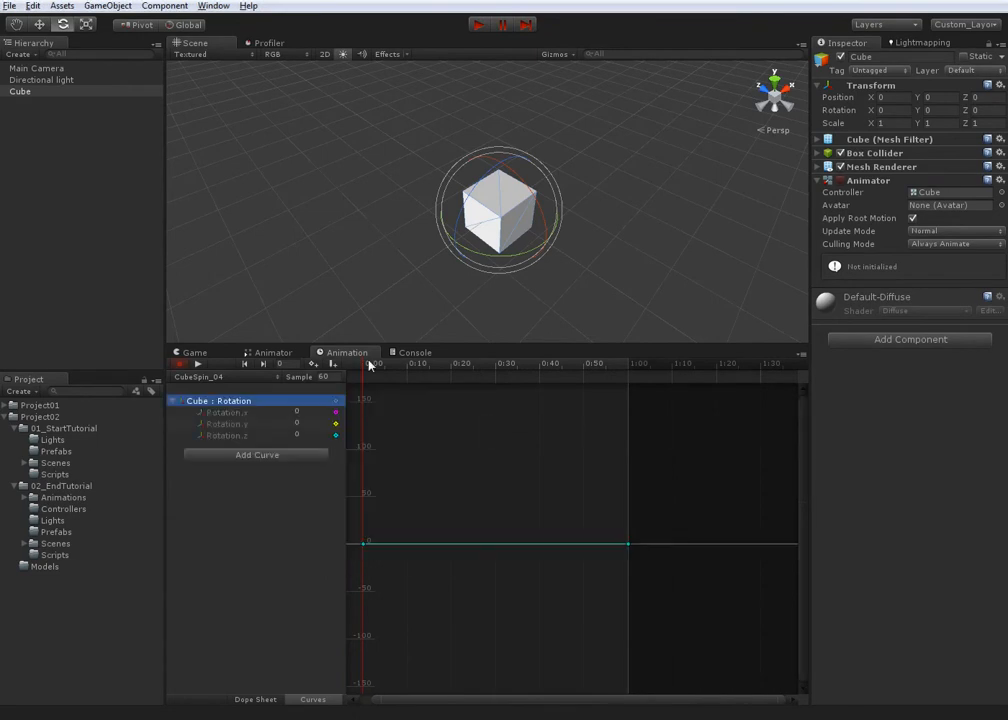
Key the cube's rotation in CubeSpin_04 at X 55 and Y 65 on frame 0
alt+click(668, 187)
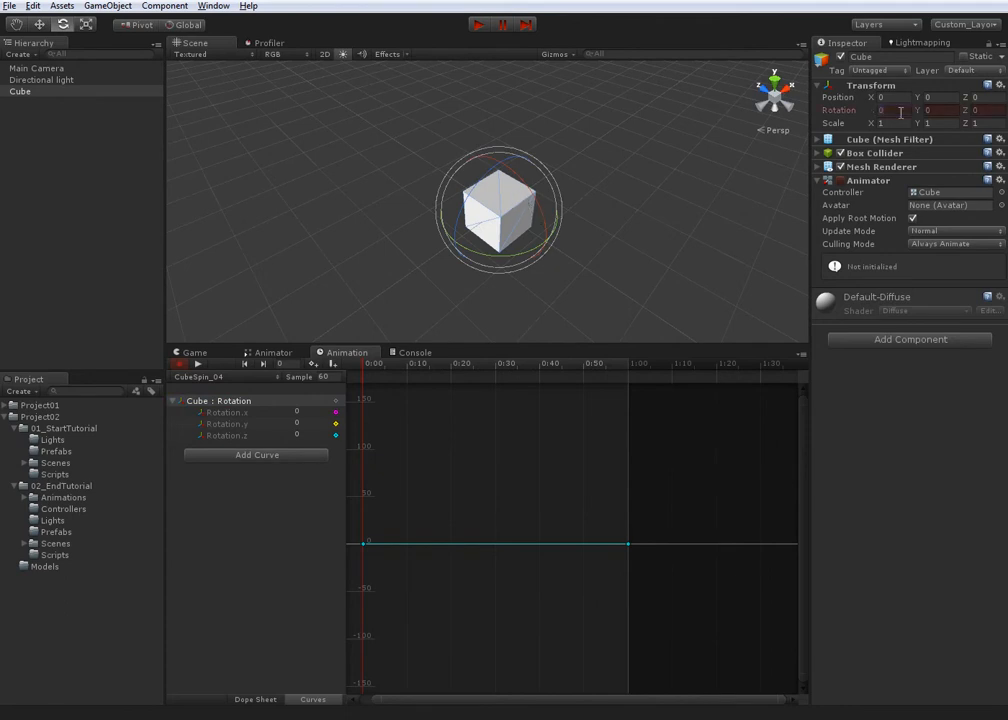
text(55)
key(Tab)
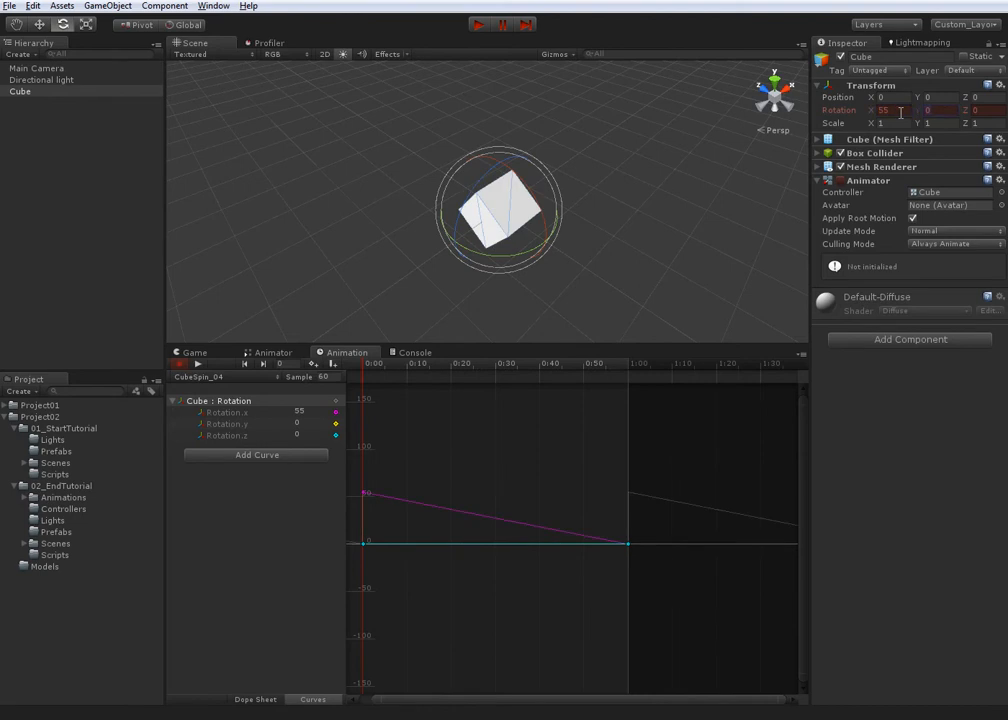
text(65)
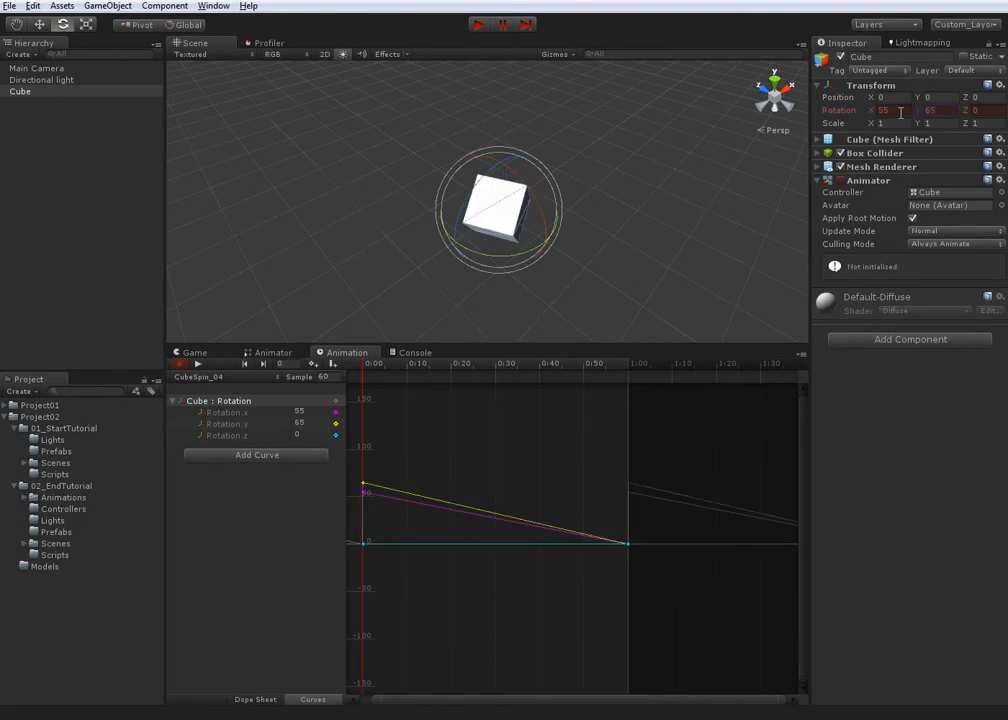
Key the cube's rotation in CubeSpin_04 at X 55 and Y 65 on frame 60
drag(559, 374, 628, 371)
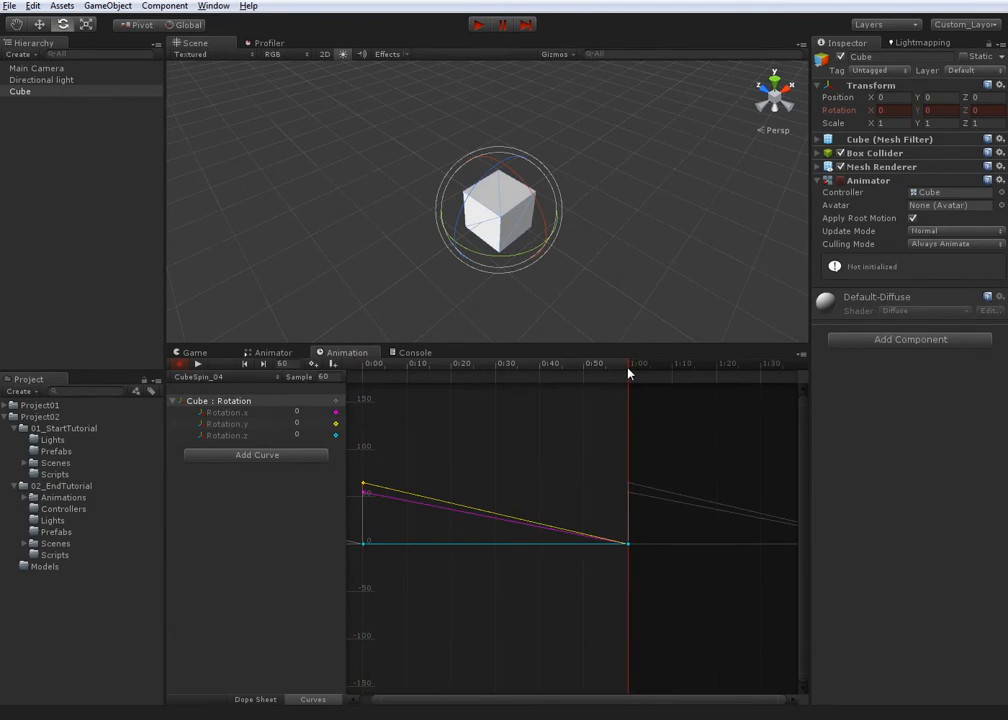
text(55)
key(Tab)
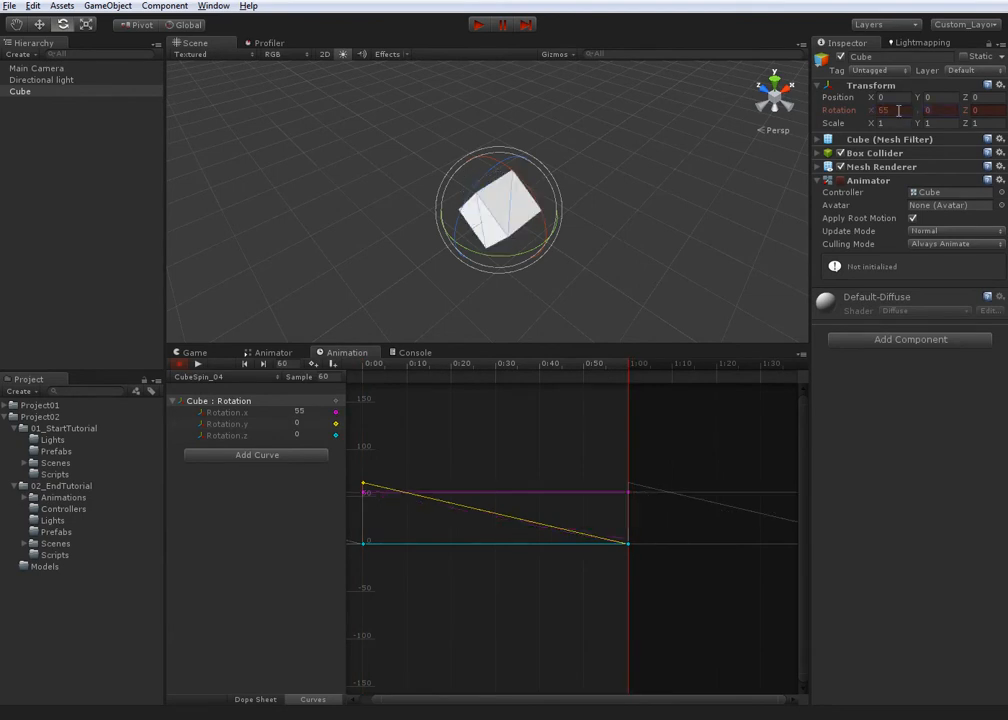
text(65)
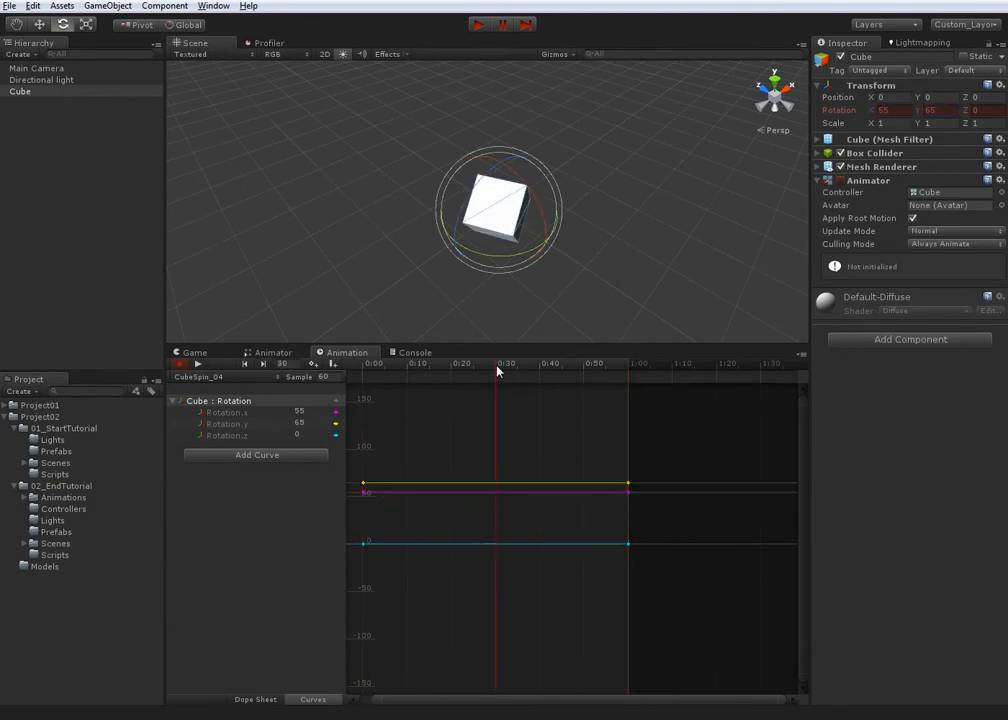
Key the cube's rotation in CubeSpin_04 at X -55 and Y -65 on frame 30
click(909, 110)
text(-55)
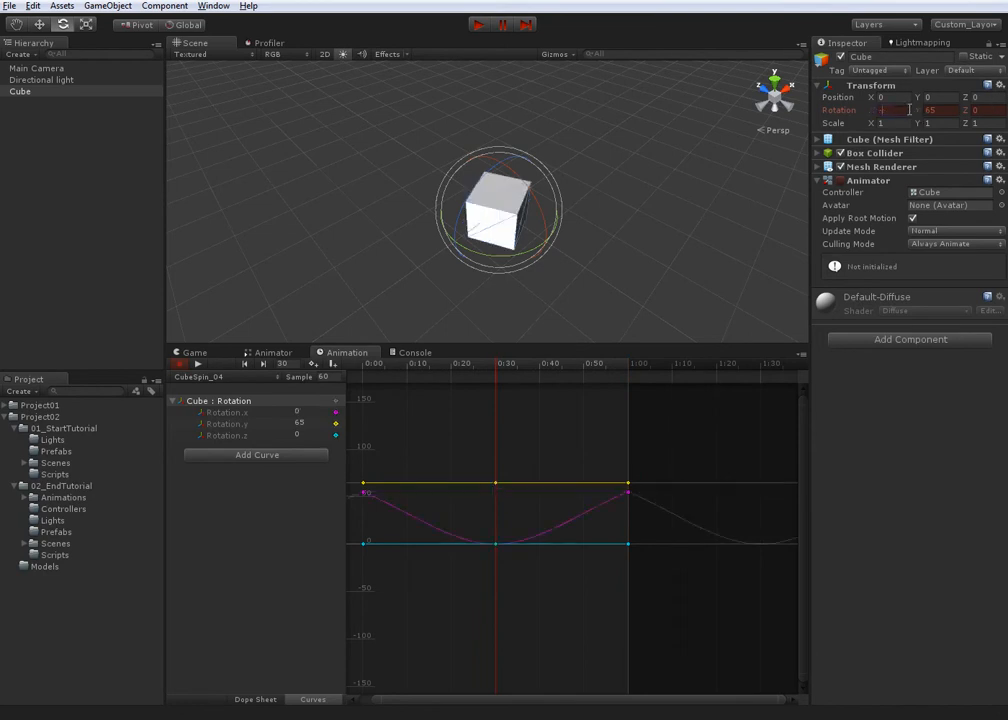
text(-65)
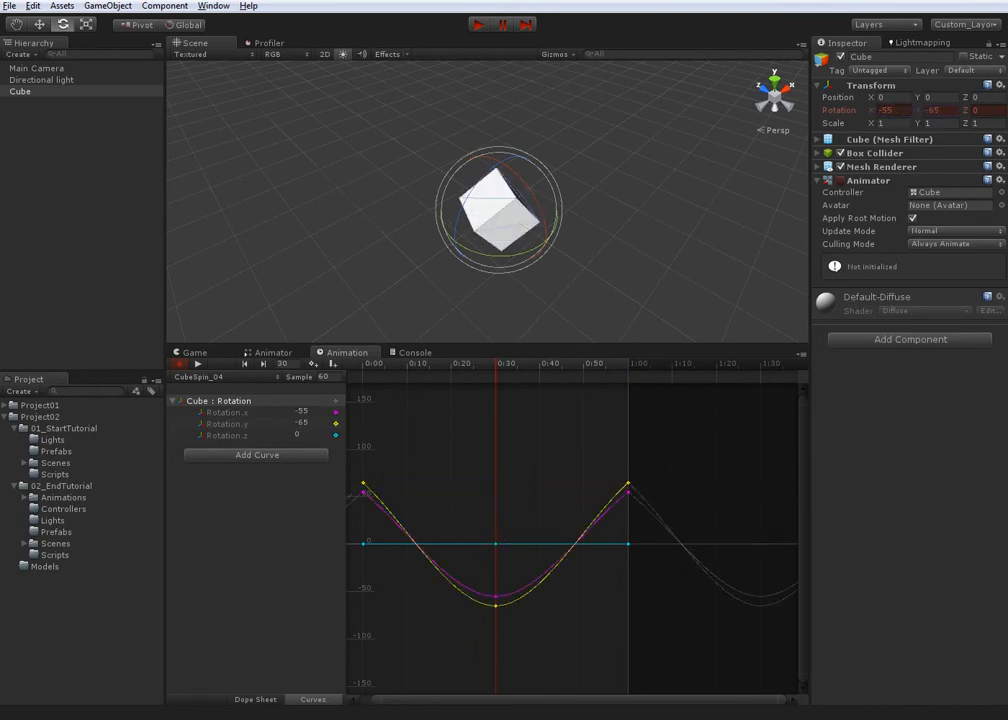
Preview CubeSpin_04, and set the X and Y rotation keys on frames 0 and 60 to flat tangents
click(199, 366)
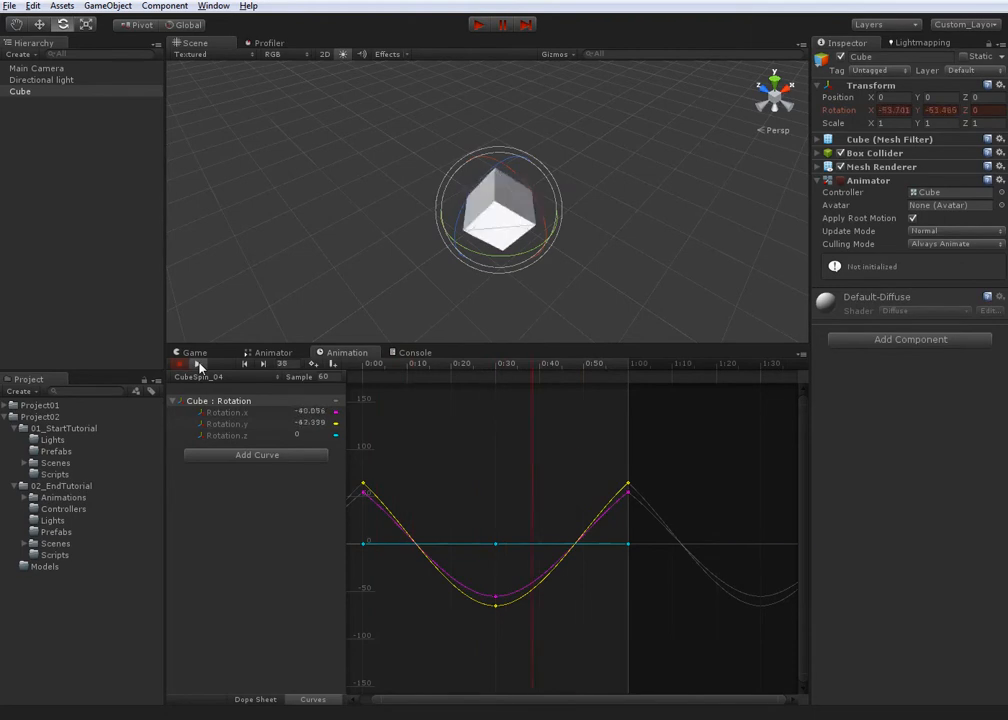
click(198, 364)
drag(352, 463, 650, 510)
right_click(628, 496)
click(655, 553)
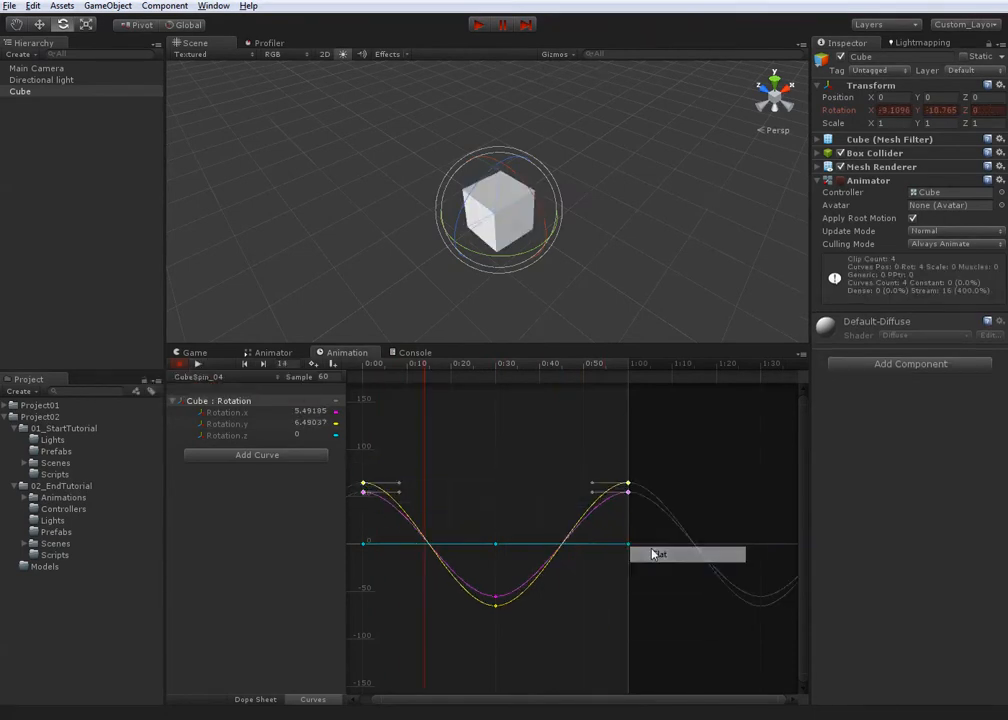
Play back CubeSpin_04 again and leave animation recording mode
click(200, 365)
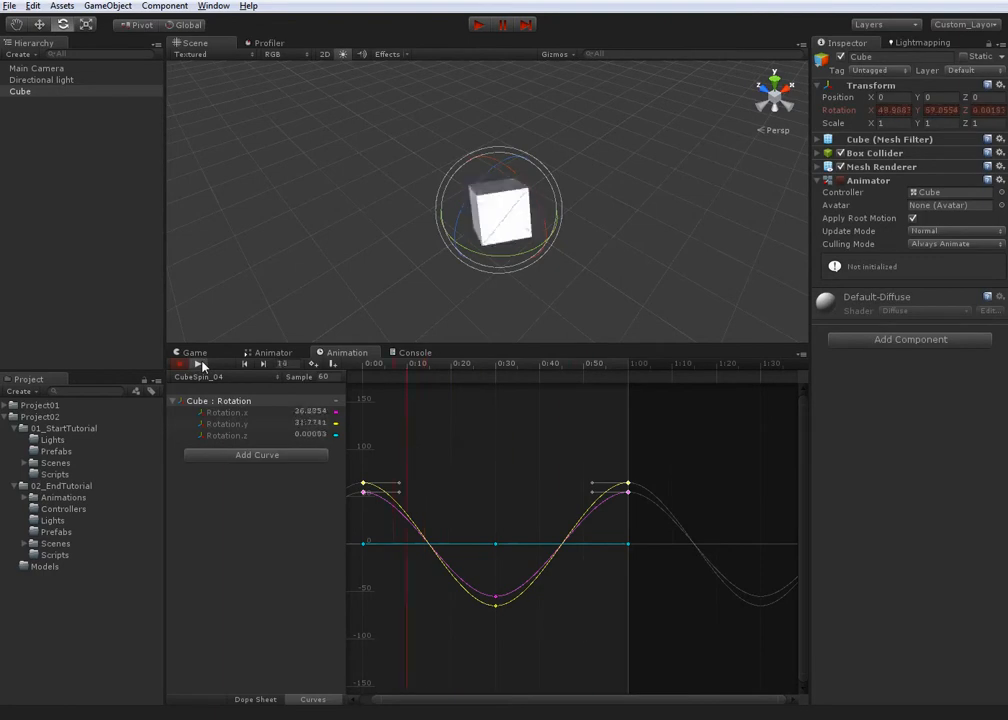
click(313, 152)
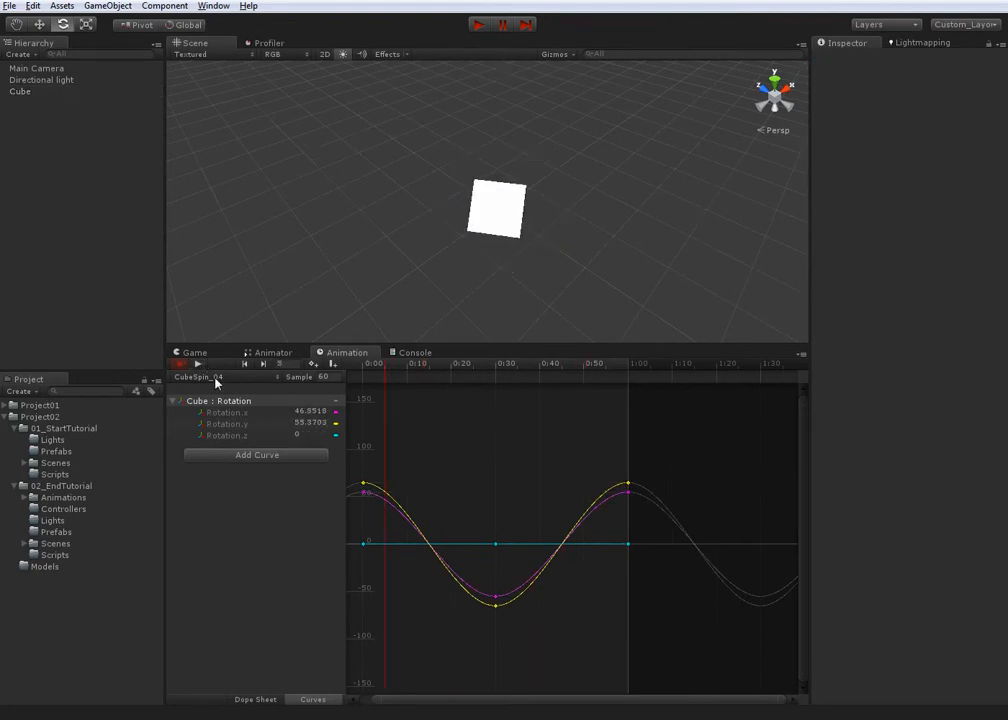
click(180, 365)
Display the cube's Animator state graph and move the four CubeSpin states together away from Any State
click(268, 353)
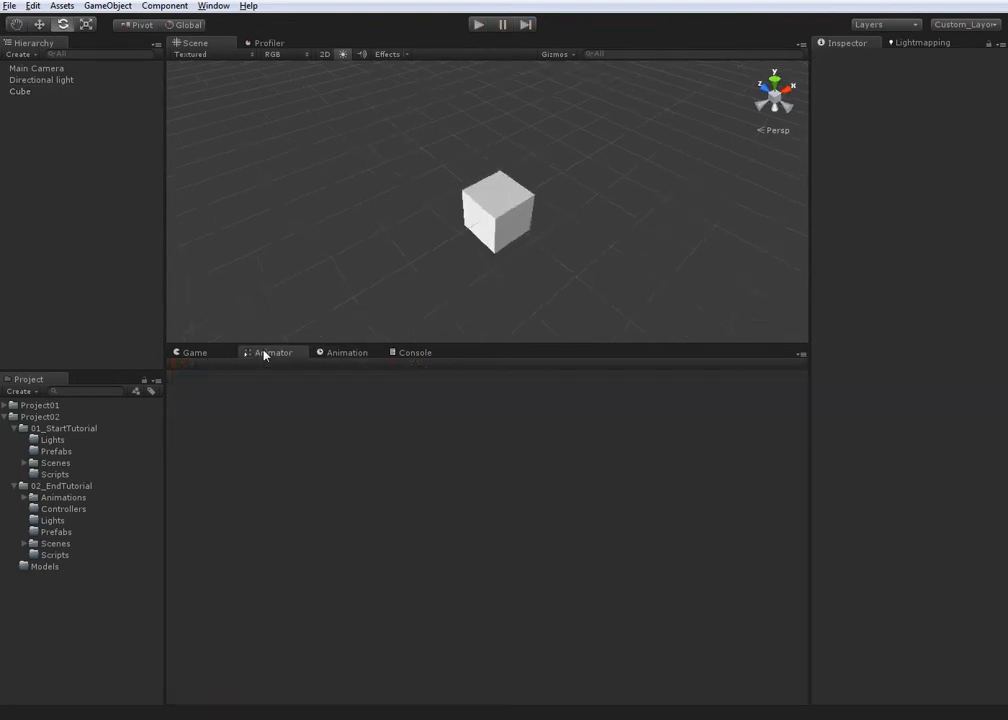
click(502, 237)
mouse_move(618, 512)
middle_down()
mouse_move(632, 533)
mouse_move(628, 514)
middle_up()
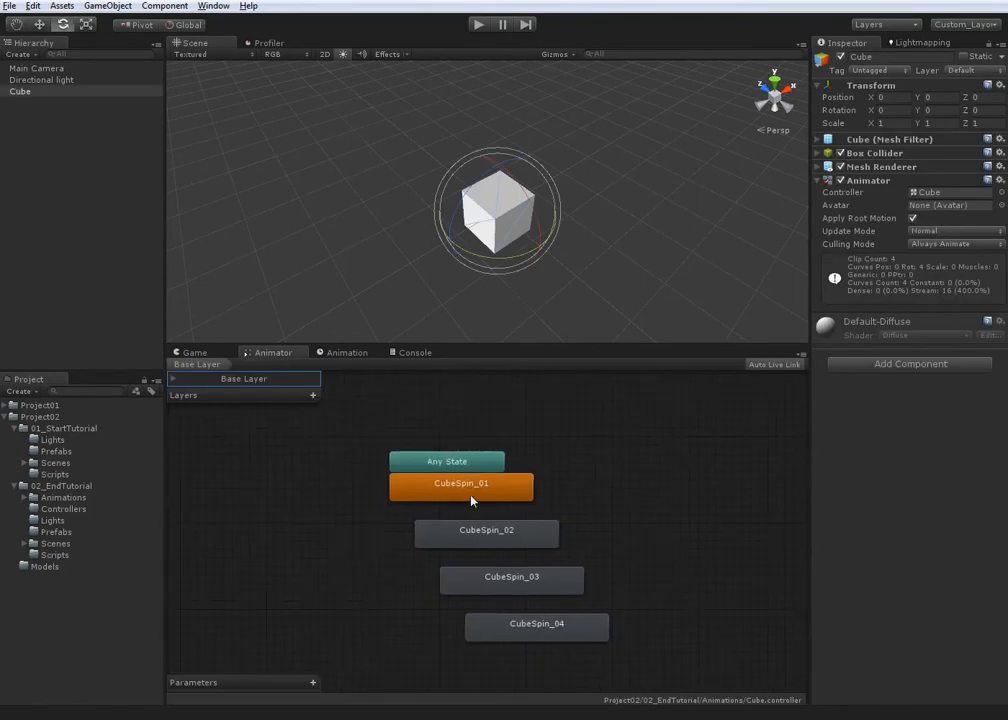
drag(265, 488, 627, 660)
drag(511, 630, 681, 568)
drag(643, 533, 643, 551)
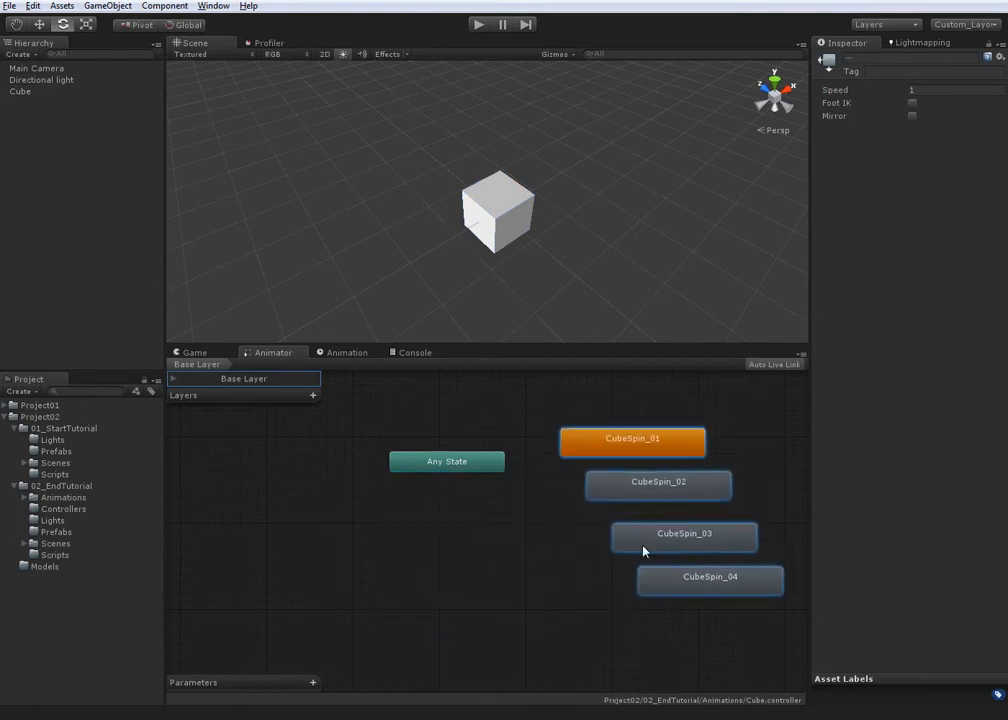
Stack the states in one column above Any State, from CubeSpin_01 lowest to CubeSpin_04 highest
click(488, 562)
alt+drag(518, 515, 547, 574)
drag(622, 517, 436, 484)
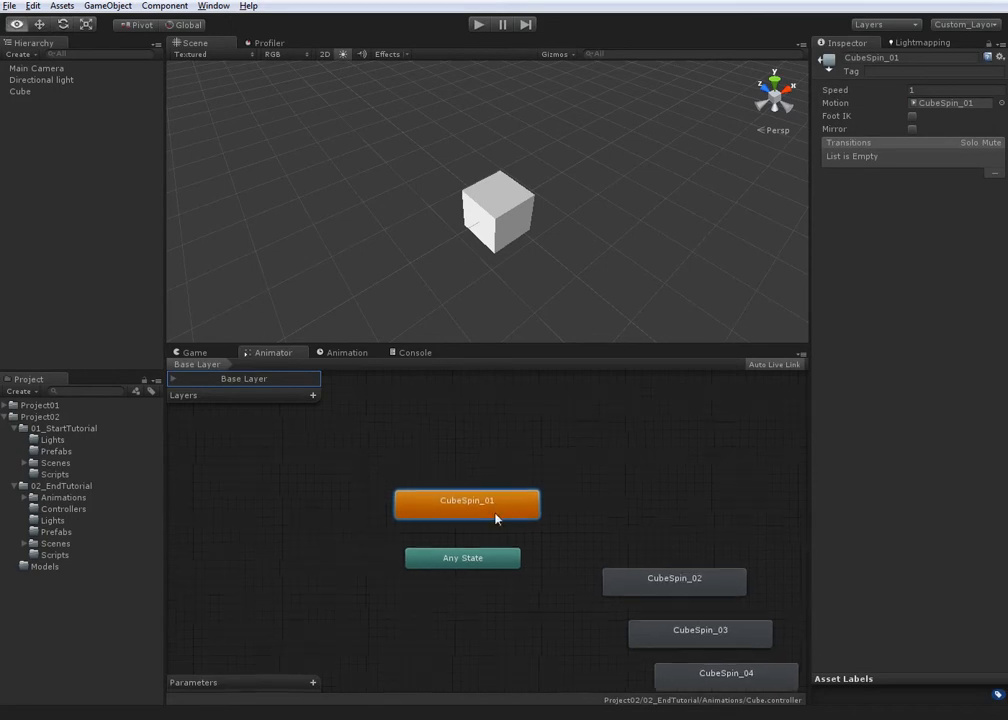
drag(627, 588, 428, 447)
alt+drag(763, 522, 769, 535)
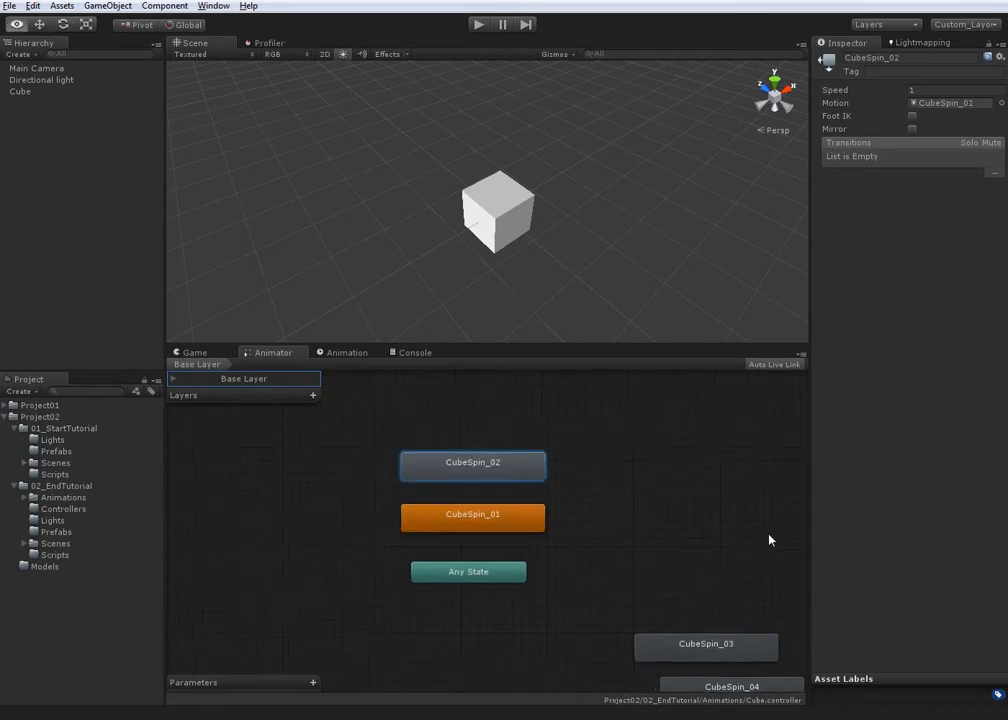
drag(687, 649, 447, 414)
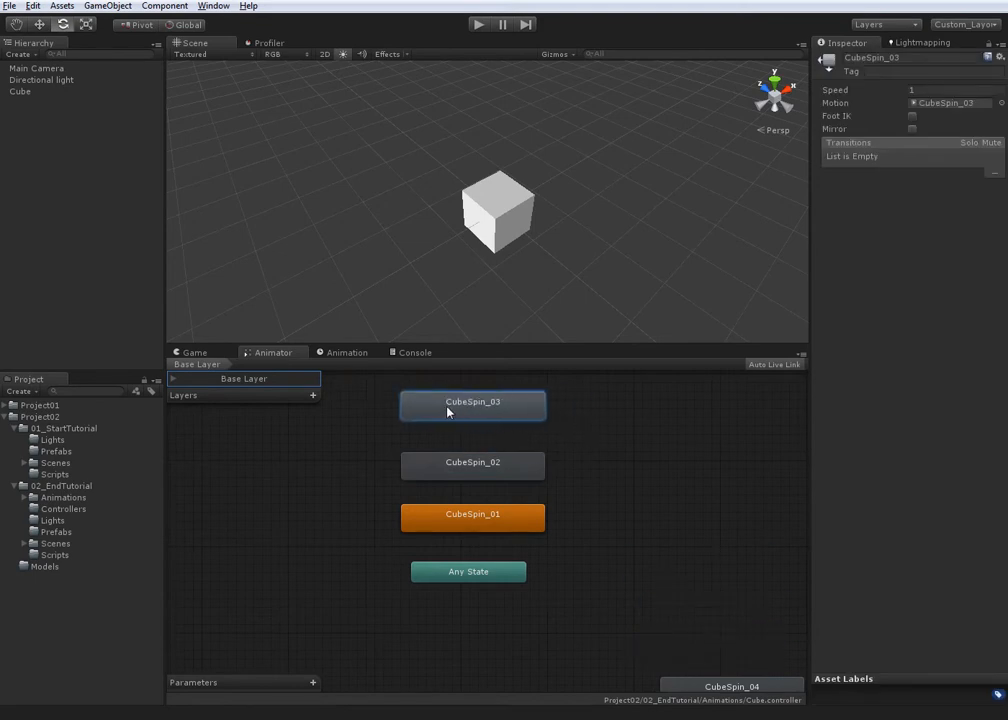
drag(695, 684, 487, 490)
shift+click(478, 473)
drag(672, 535, 548, 524)
drag(631, 432, 522, 558)
click(655, 540)
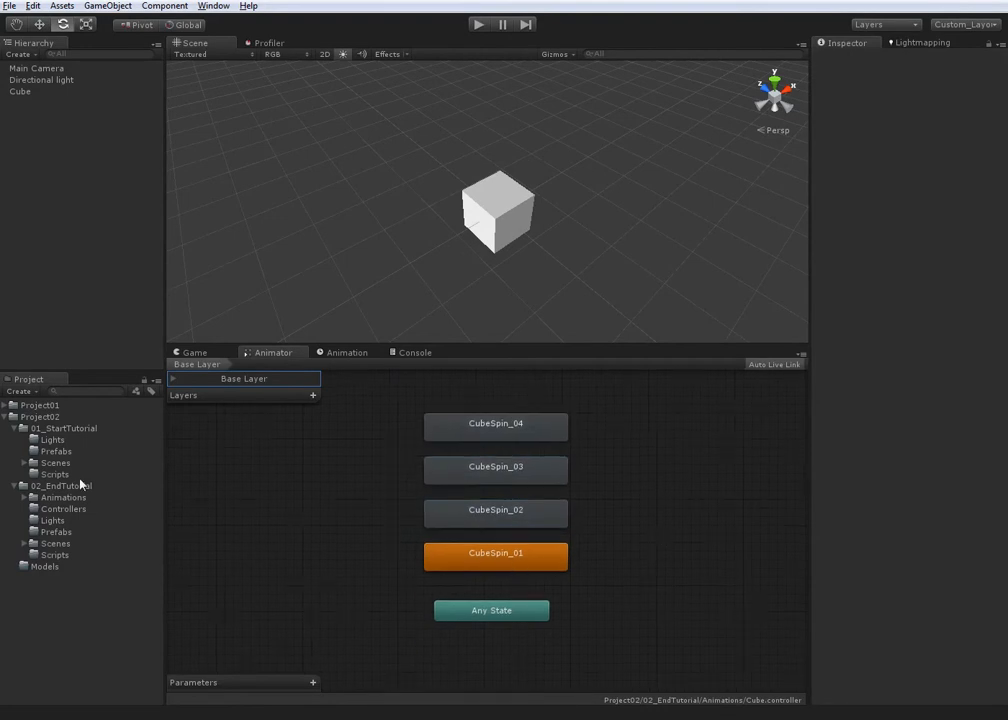
Create a Javascript file named CubeRandomAnim_JS in the Scripts folder of 02_EndTutorial
click(505, 199)
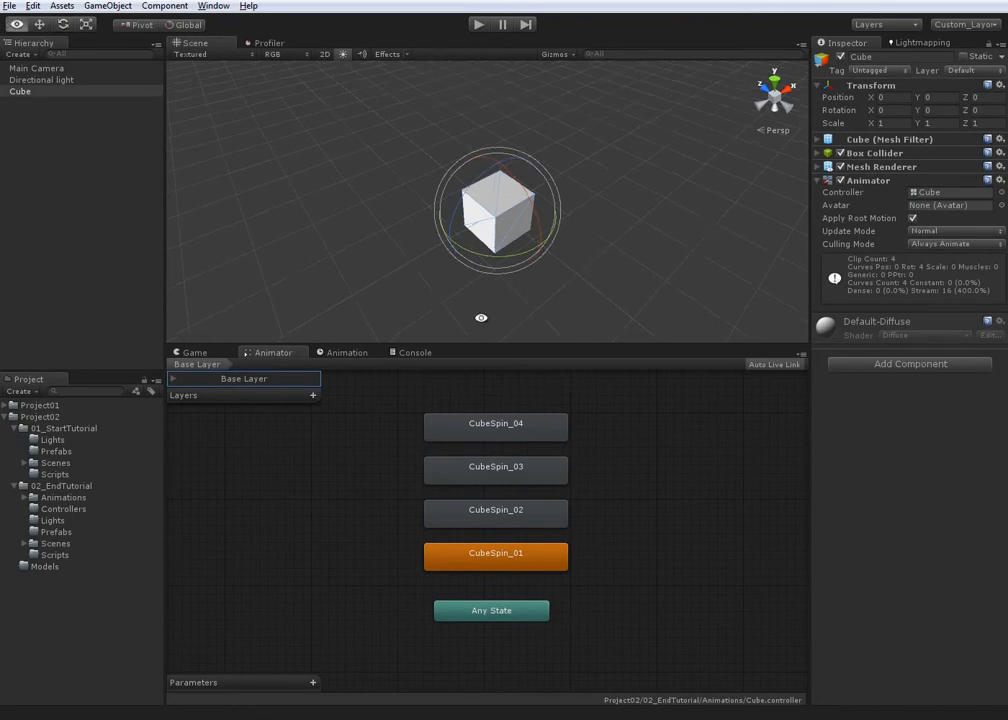
click(54, 557)
right_click(54, 562)
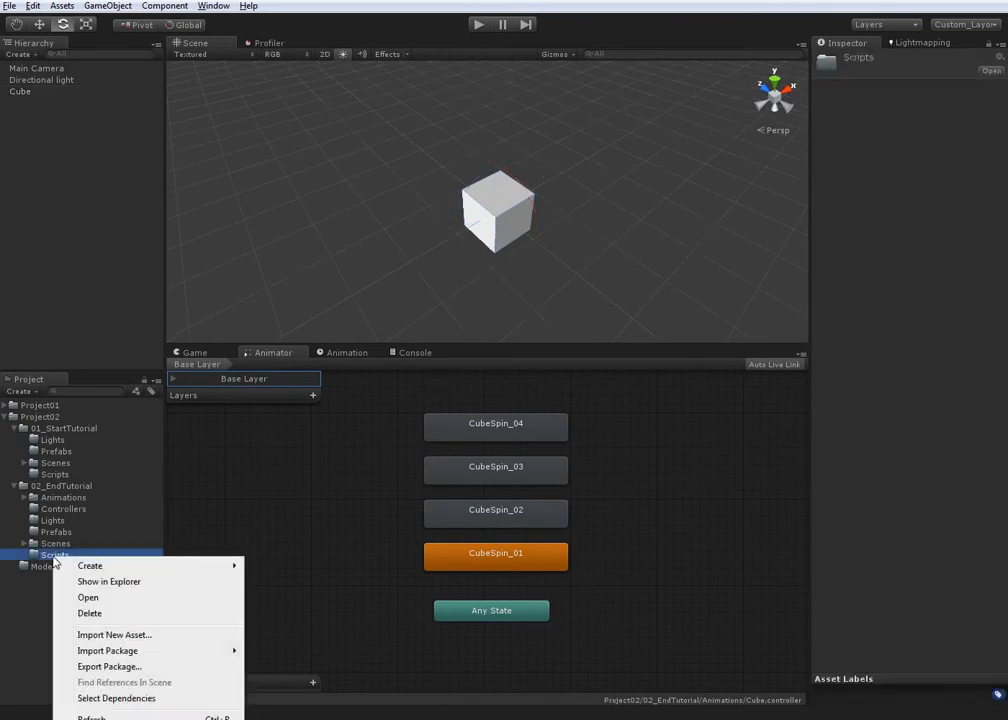
mouse_move(90, 566)
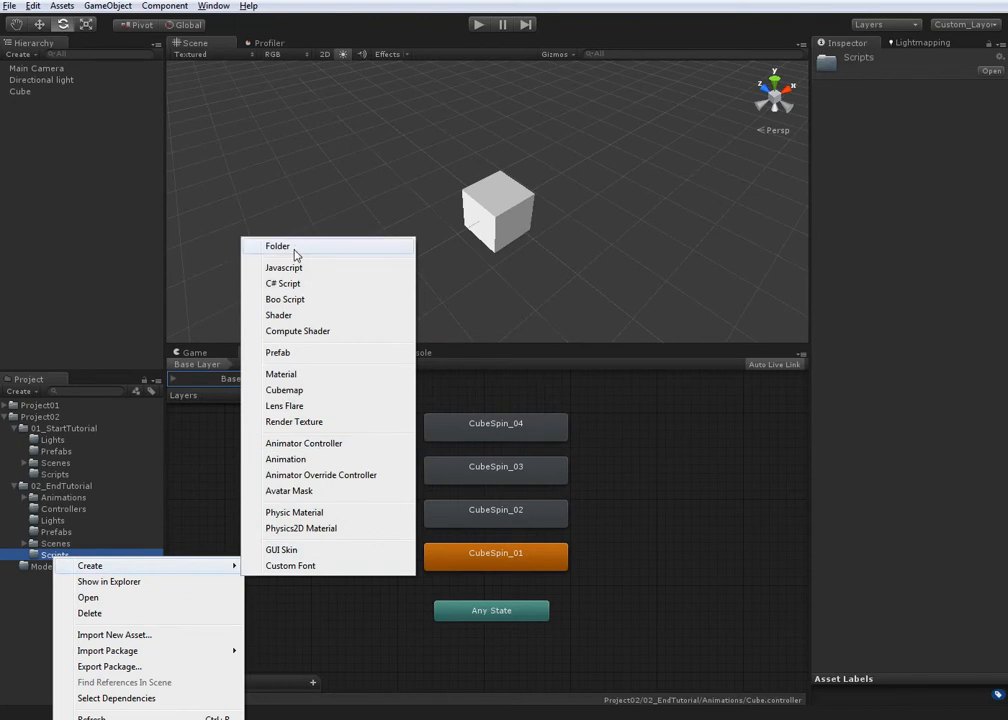
click(299, 268)
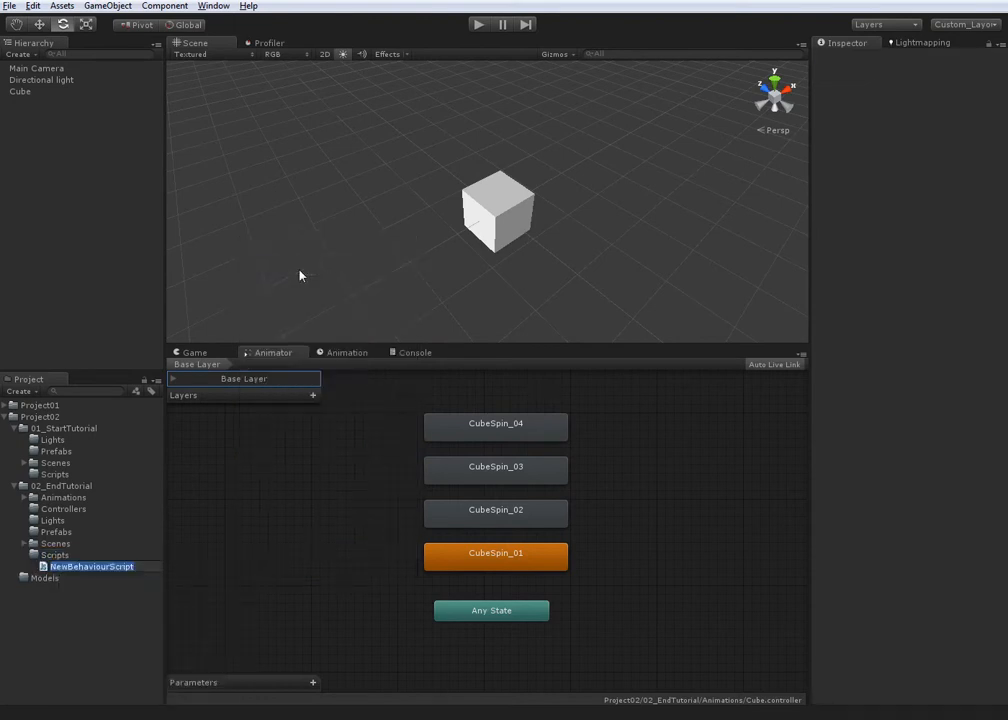
text(CubeRandomAnim_JS)
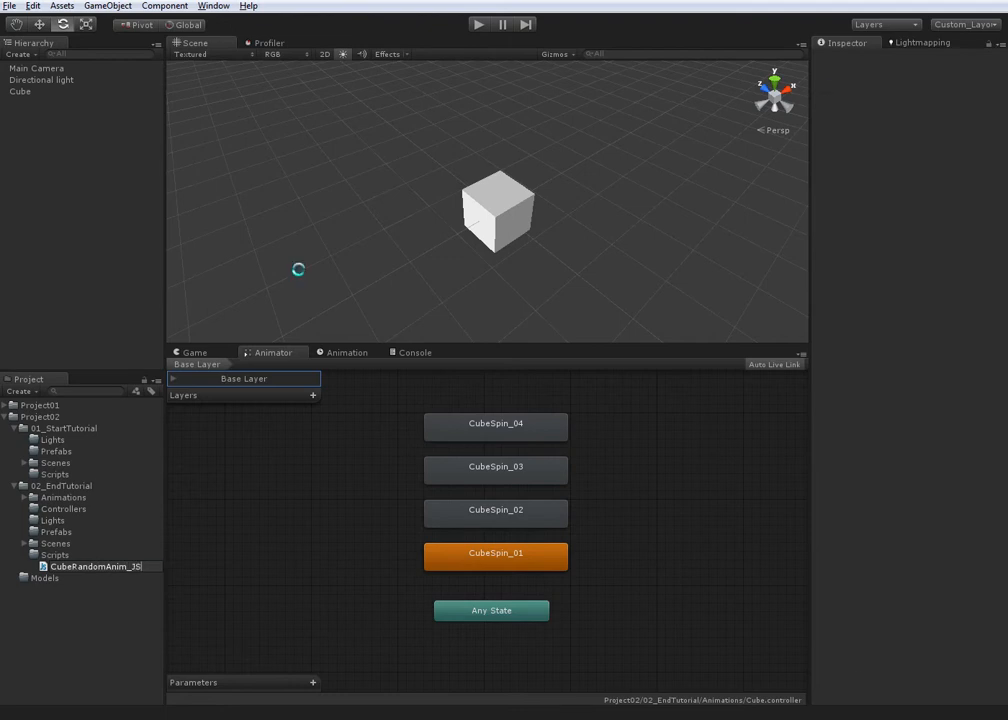
key(Return)
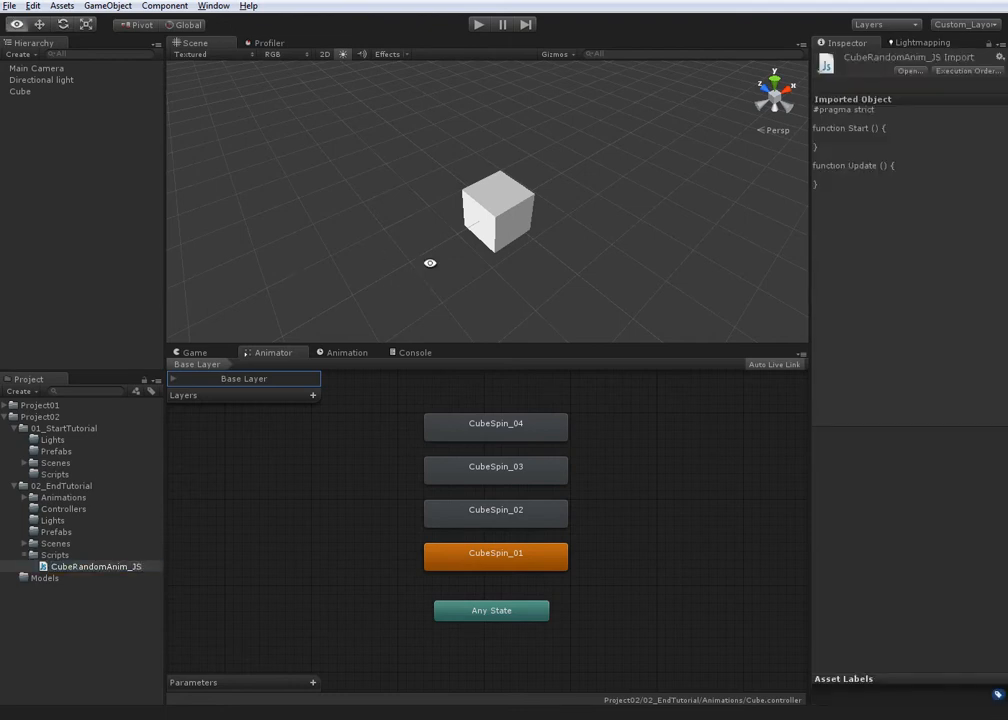
Rename the Cube object in the scene to CubeAnim
click(474, 231)
click(15, 90)
text(C)
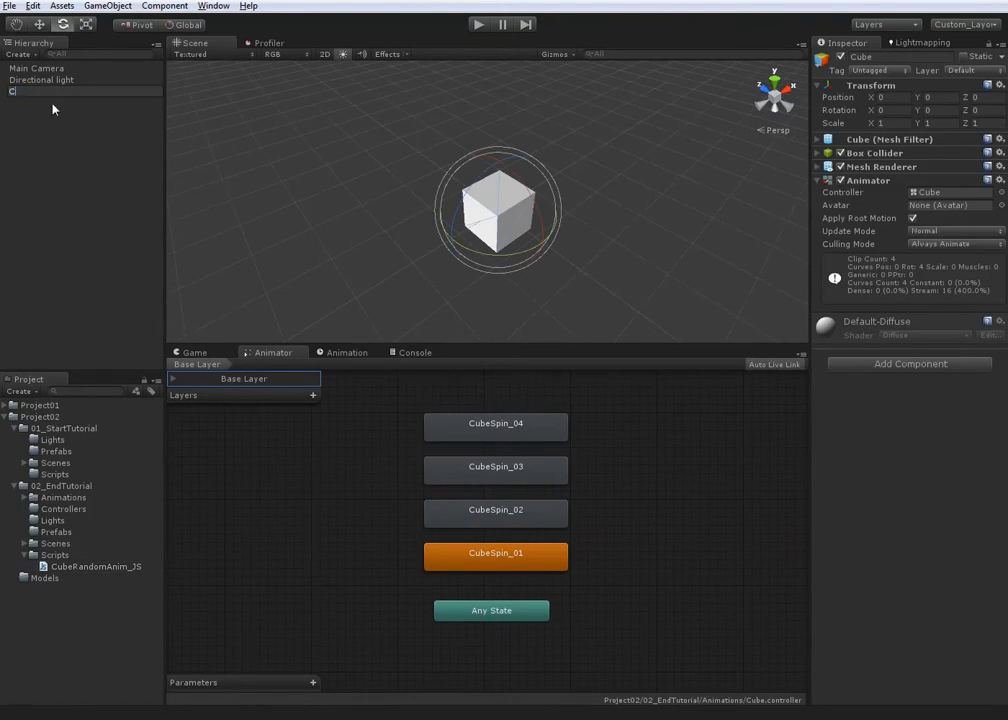
text(ubeAnim)
key(Return)
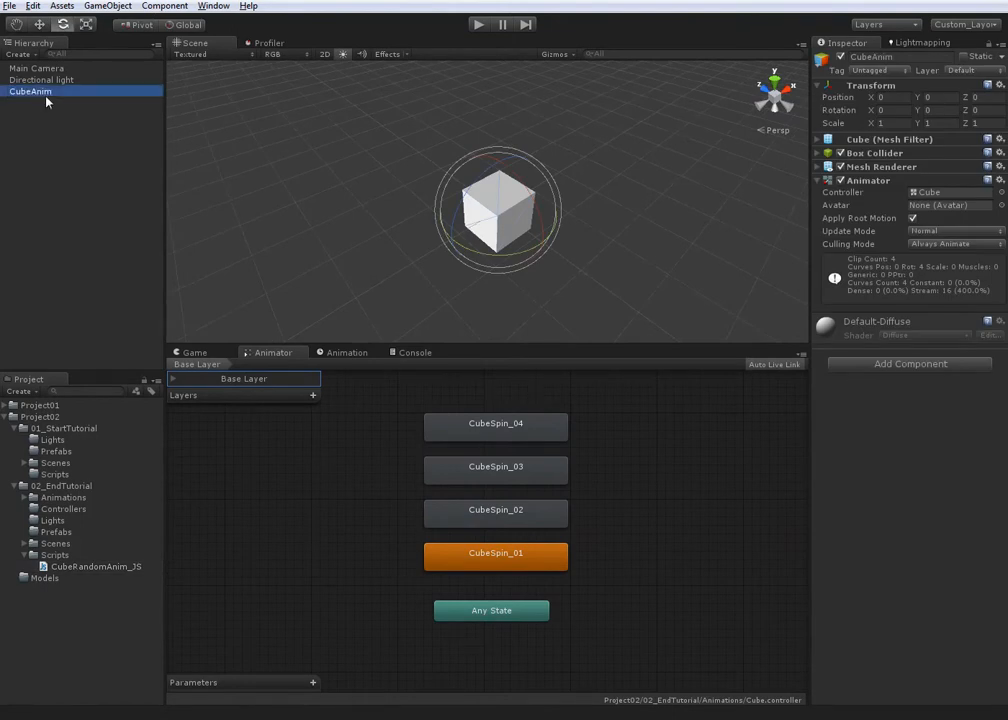
Save CubeAnim as a prefab in the Prefabs folder of 02_EndTutorial
drag(65, 270, 80, 532)
click(23, 532)
click(23, 533)
alt+right_drag(576, 209, 578, 236)
Disable Apply Root Motion on CubeAnim's Animator and apply the change to its prefab
click(912, 218)
key(ctrl+z)
click(566, 212)
click(522, 212)
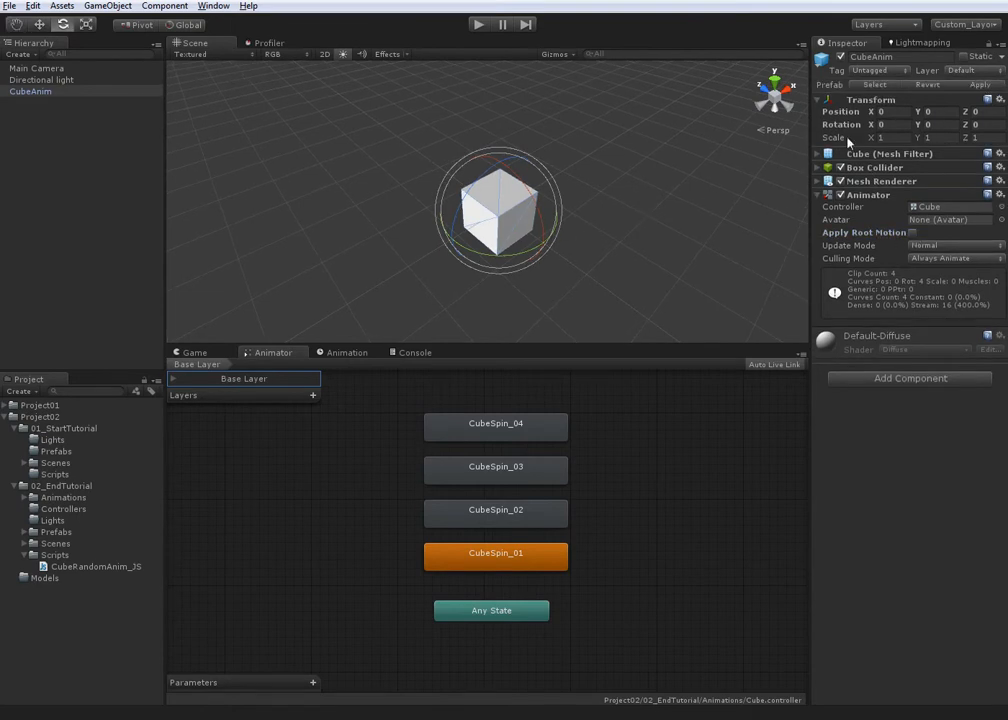
click(977, 86)
Attach the CubeRandomAnim_JS script to CubeAnim and apply it to the prefab
drag(95, 566, 498, 216)
click(977, 87)
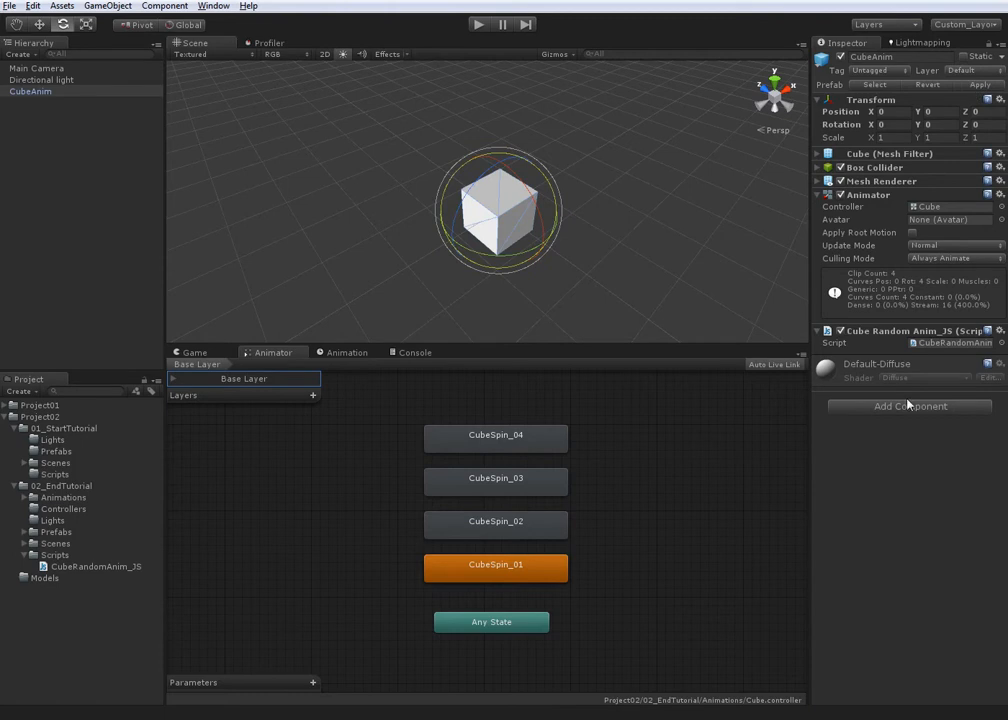
Open the attached CubeRandomAnim_JS script in MonoDevelop and fit the editor window to the screen
double_click(936, 344)
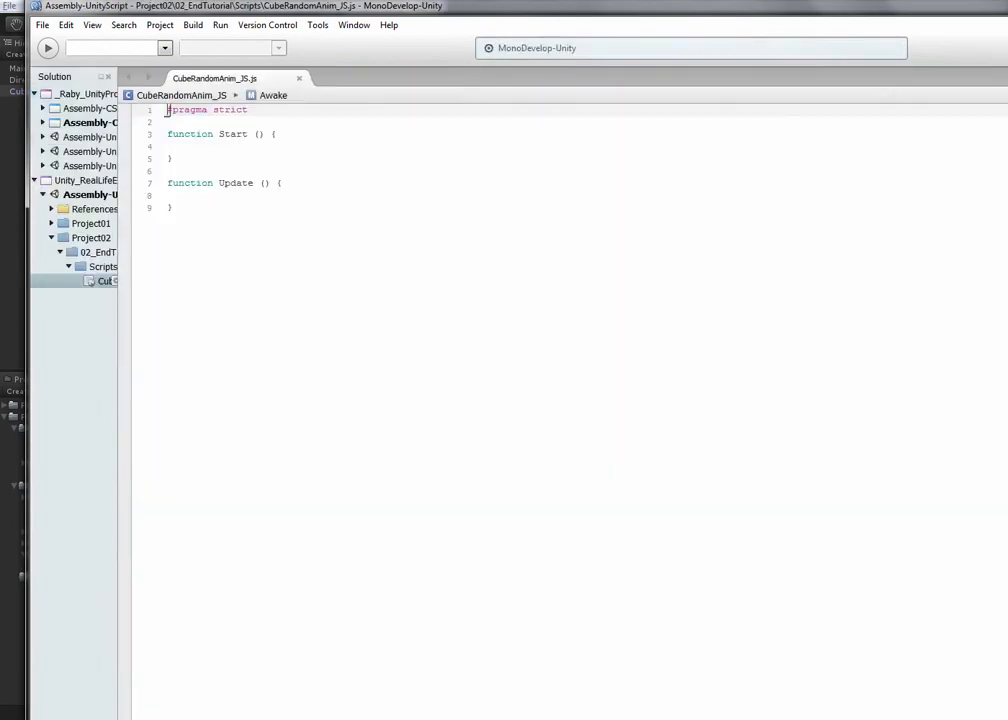
mouse_move(1007, 719)
mouse_down()
mouse_move(802, 580)
mouse_move(1007, 719)
mouse_move(994, 717)
mouse_up()
drag(712, 17, 687, 20)
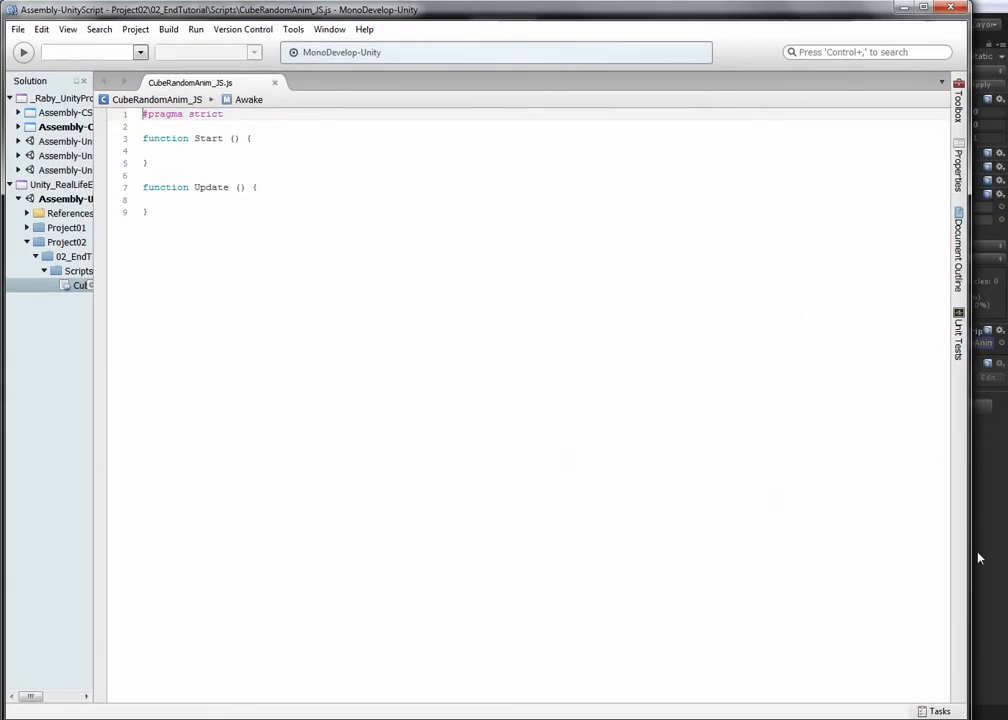
drag(970, 719, 1006, 716)
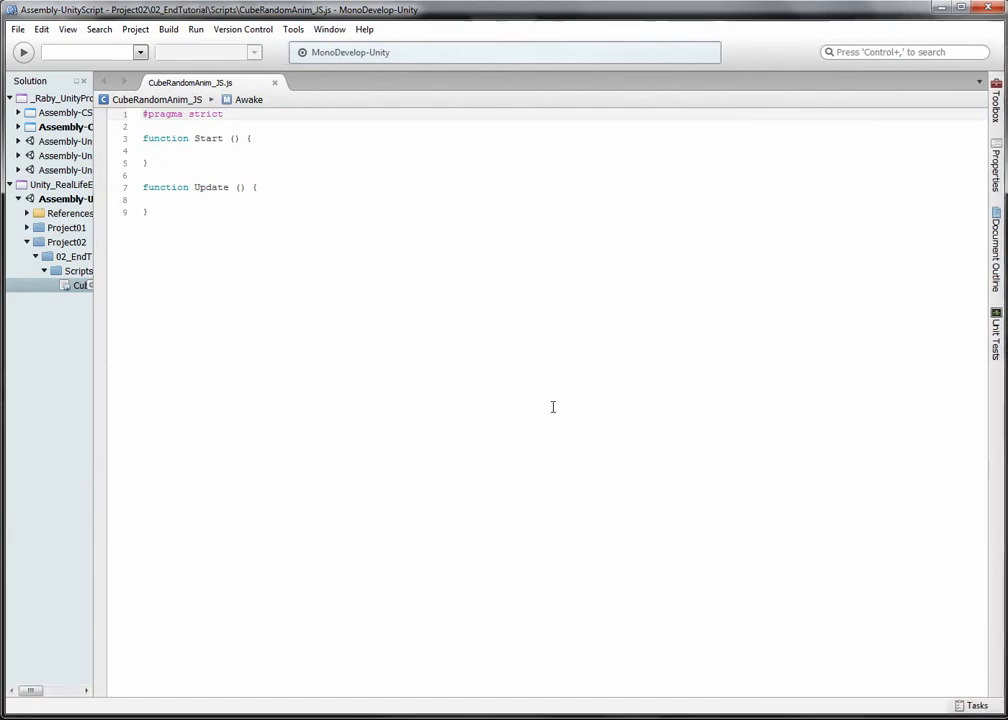
ctrl+scroll(560, 411, up, 4)
Add the comment "// Script attached to the cube, for randomising the animations." below the #pragma strict line
click(355, 117)
key(Return)
text(//)
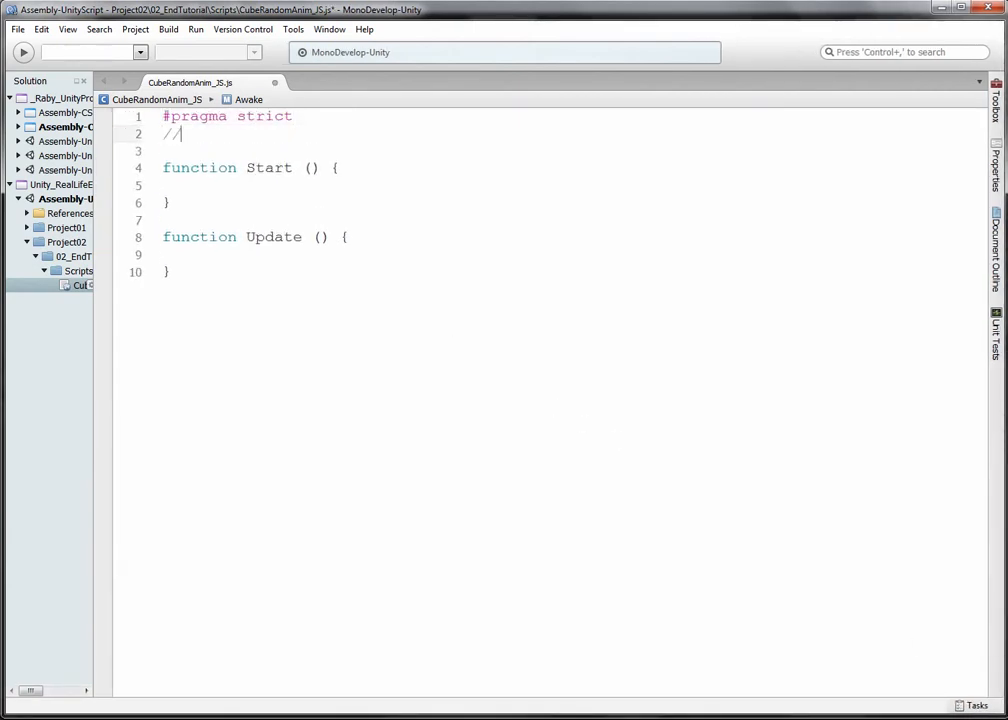
text( Script attace)
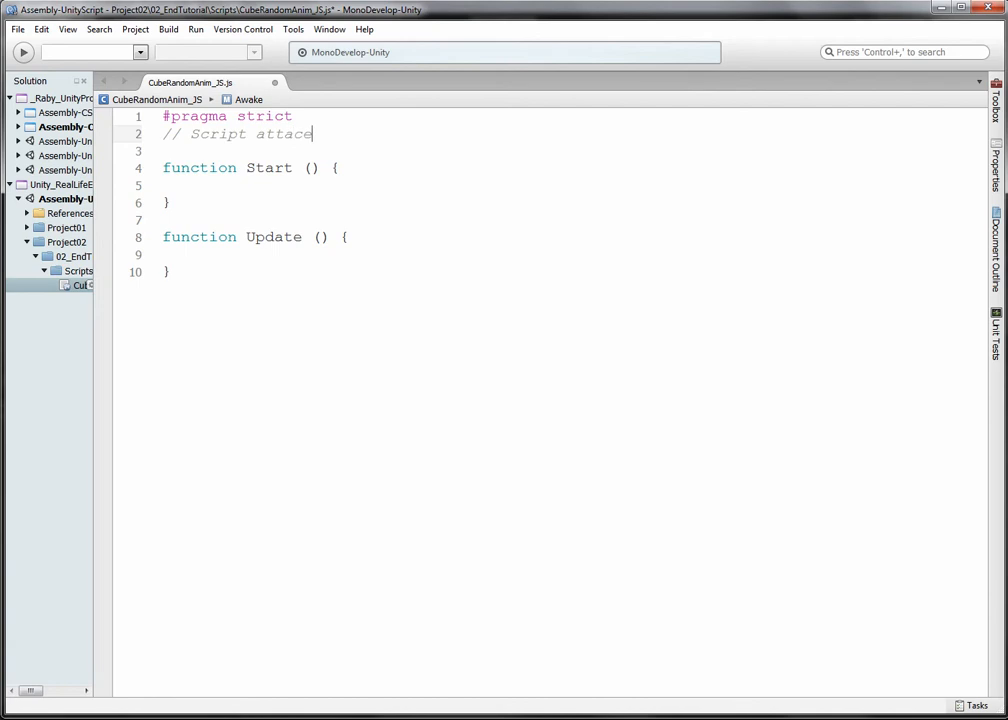
key(BackSpace)
key(BackSpace)
text(ched to a)
key(BackSpace)
key(BackSpace)
text(the cube, for ran)
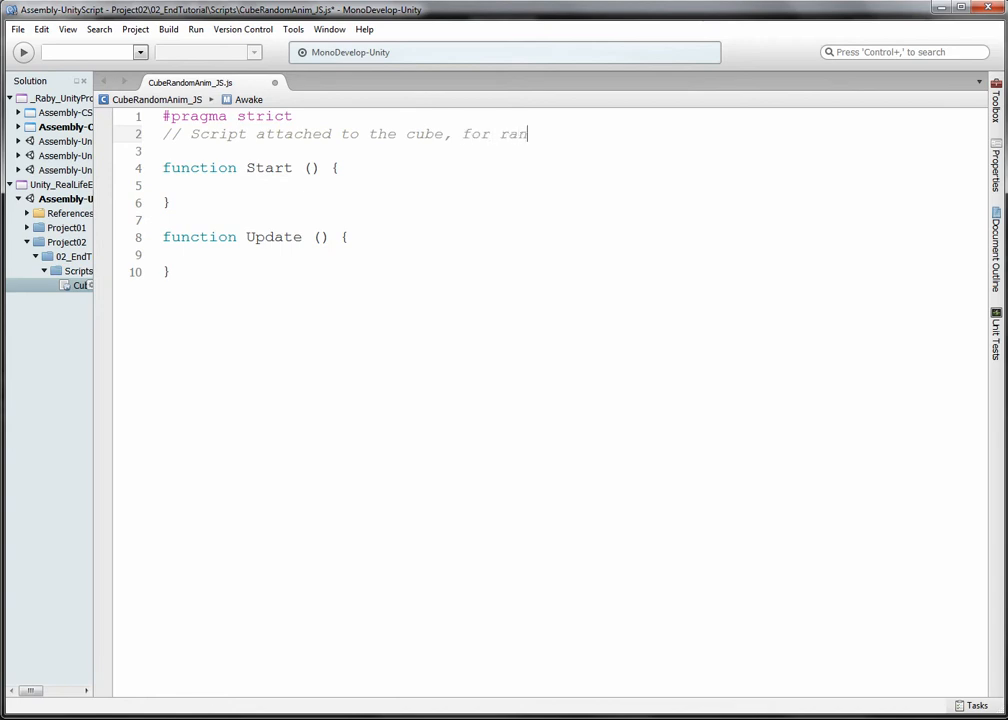
text(domising the animat)
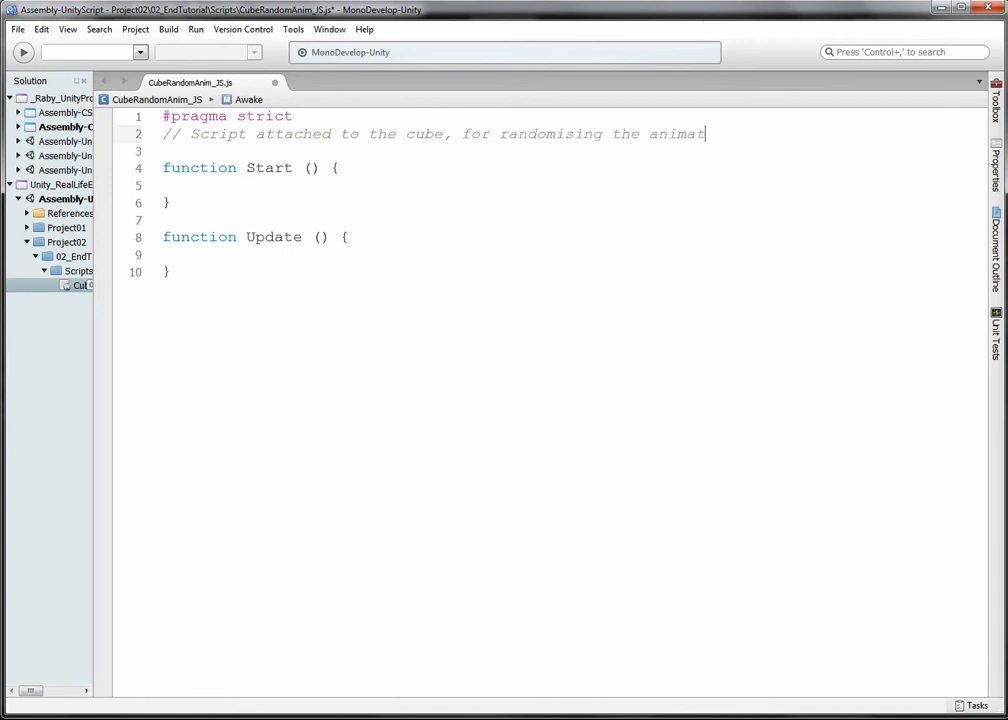
text(ions.)
Add the comments "// Public Variables" and "// Private Variables" below the script description, separated by blank lines
key(Return)
key(Return)
text(// Public Variables)
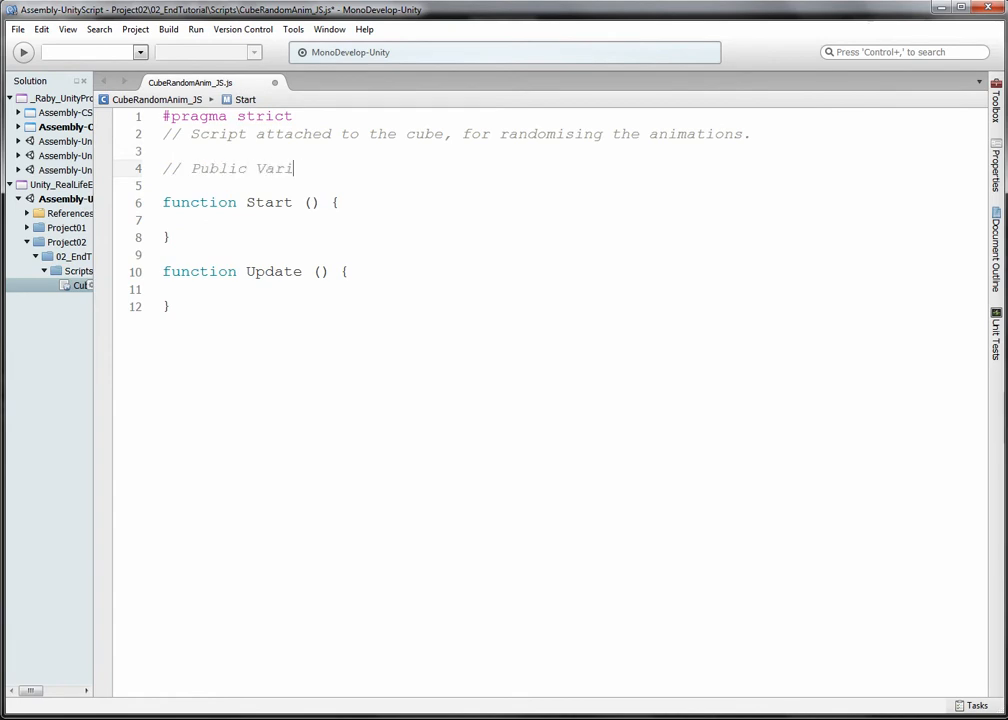
key(Return)
key(Return)
text(// Priva)
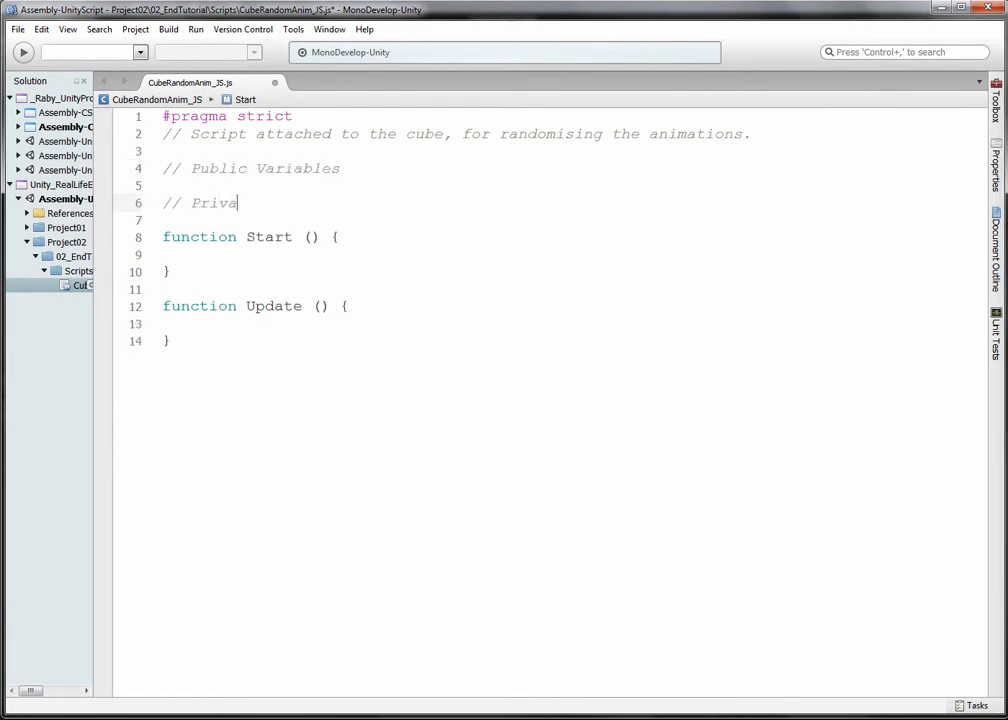
text(te Variables)
Insert an extra empty line beneath both the Public Variables and Private Variables comments
key(Up)
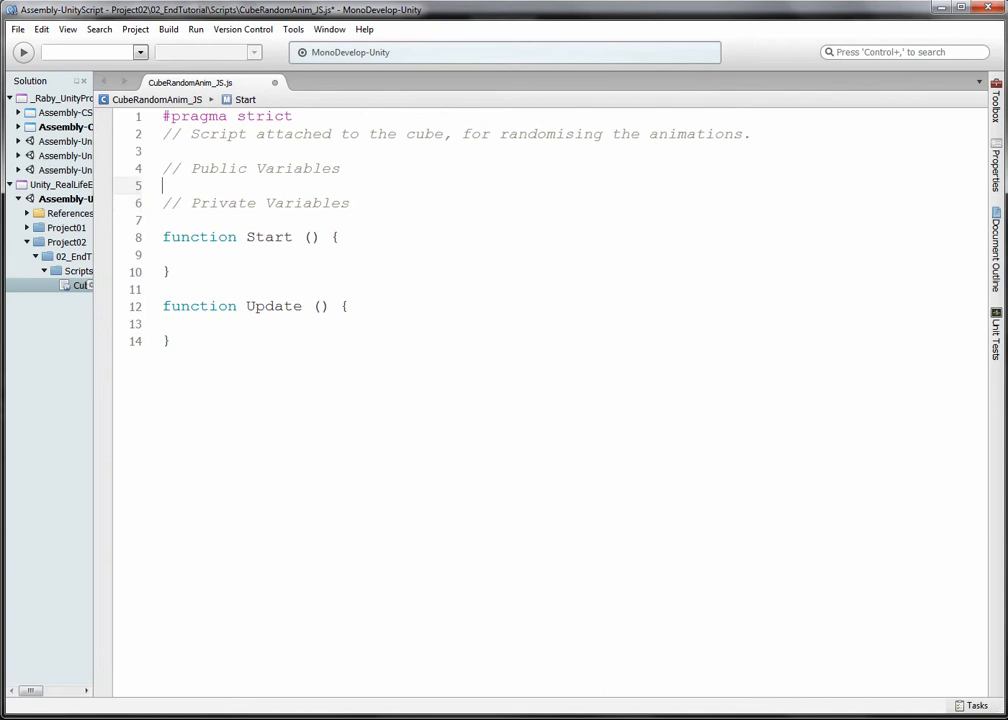
key(Return)
key(Up)
key(Down)
key(Down)
key(Down)
key(Return)
key(Up)
Declare "private var trans : Transform;" under the Private Variables comment, with the type aligned in a separate column
text(private )
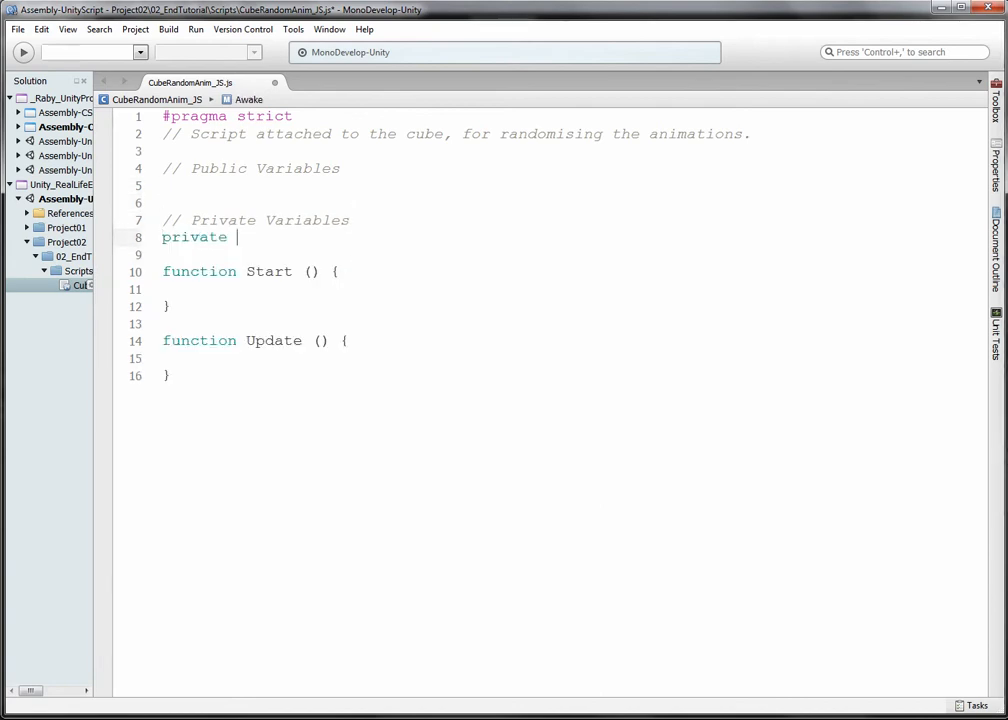
text(var trasn)
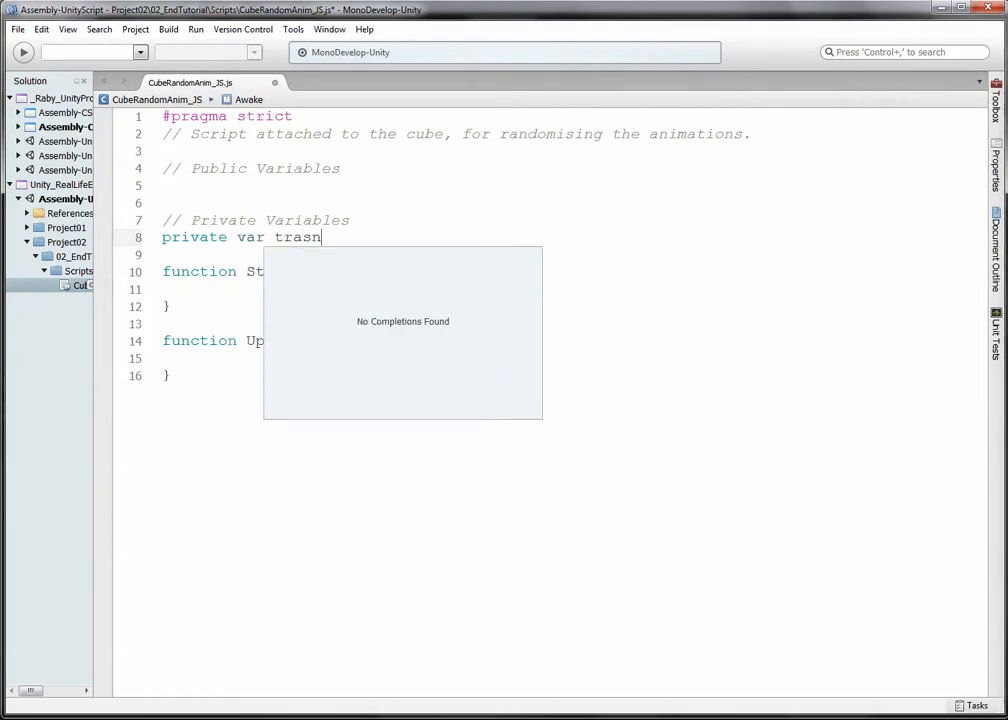
key(BackSpace)
key(BackSpace)
text(ns)
key(Escape)
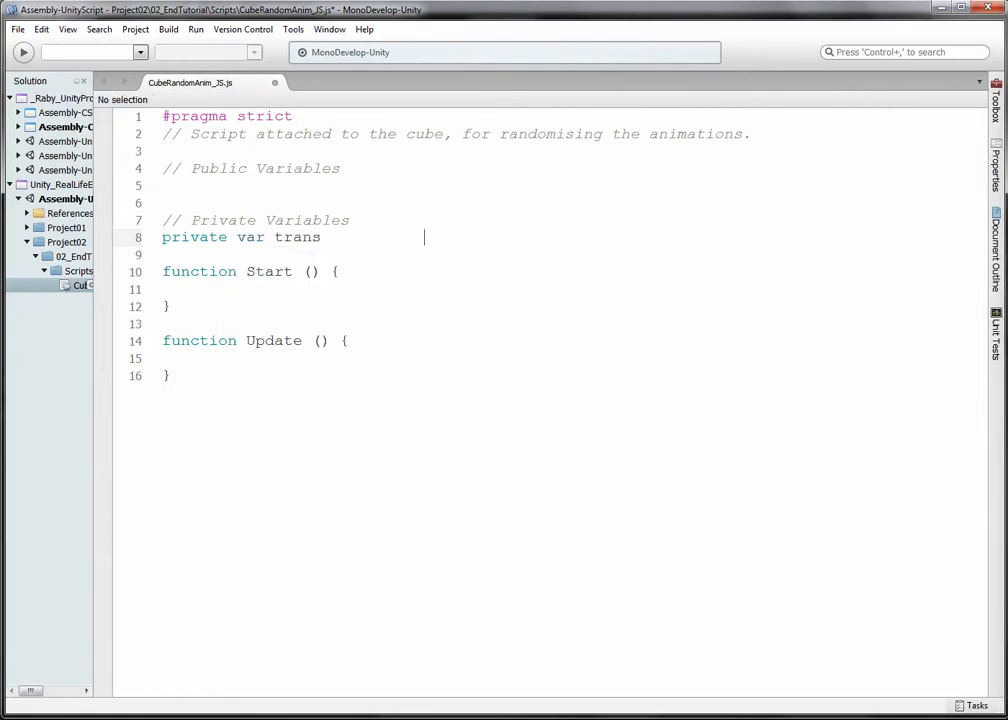
key(Tab)
text(: Transfor)
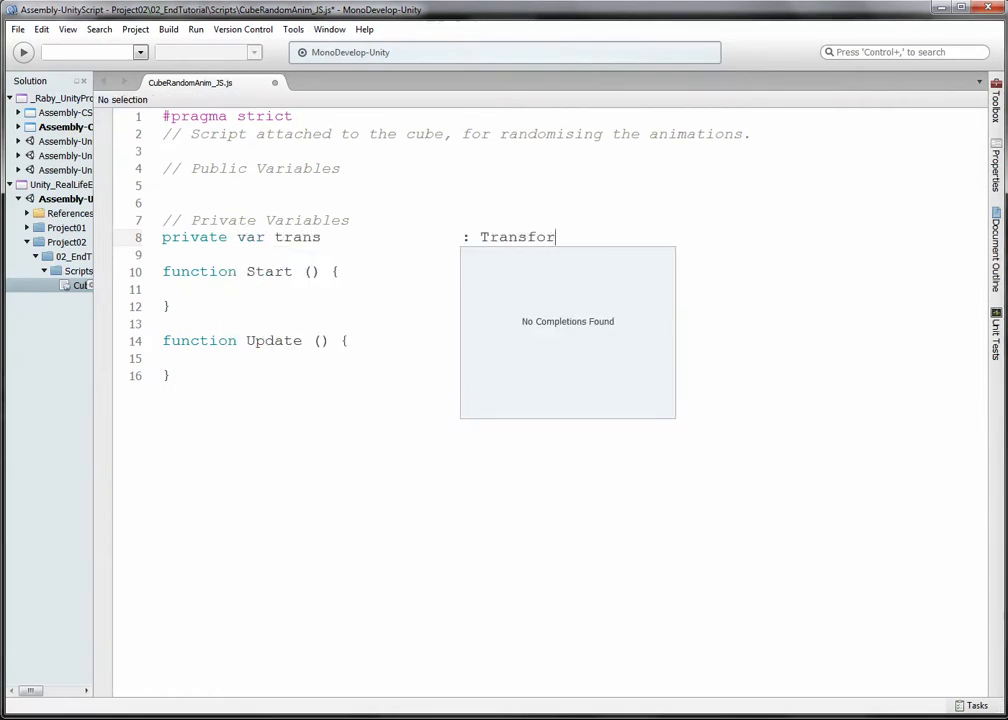
text(m;)
Declare "private var anim : Animator;" beneath the trans variable, aligning its type with the line above
key(Return)
text(private var anim)
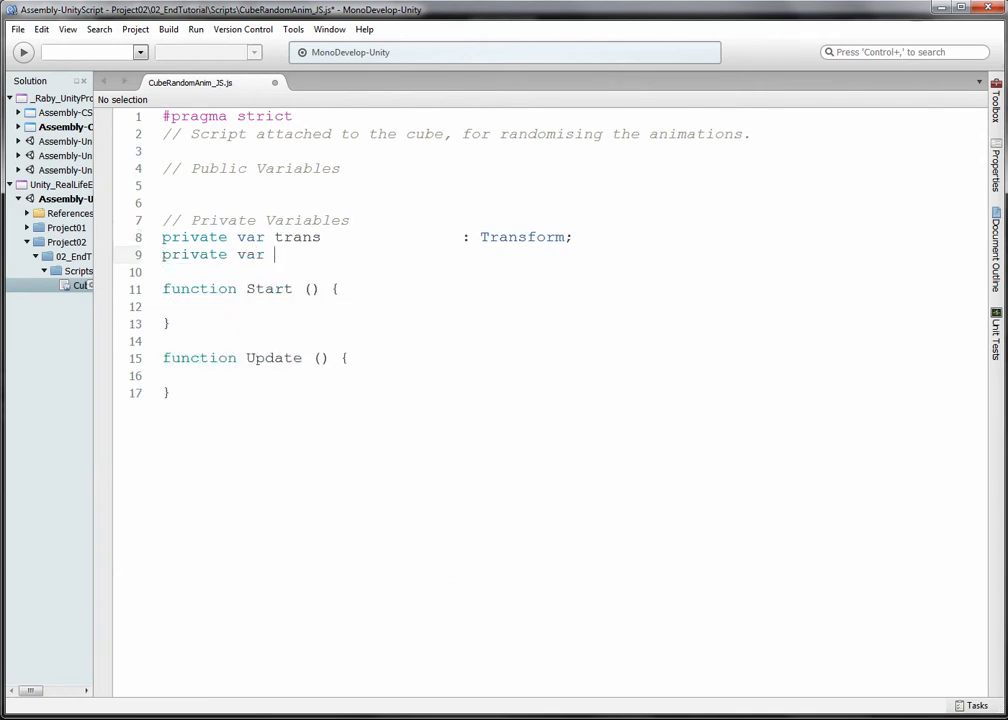
key(Escape)
key(Tab)
text(: Animator;)
key(Return)
text(private)
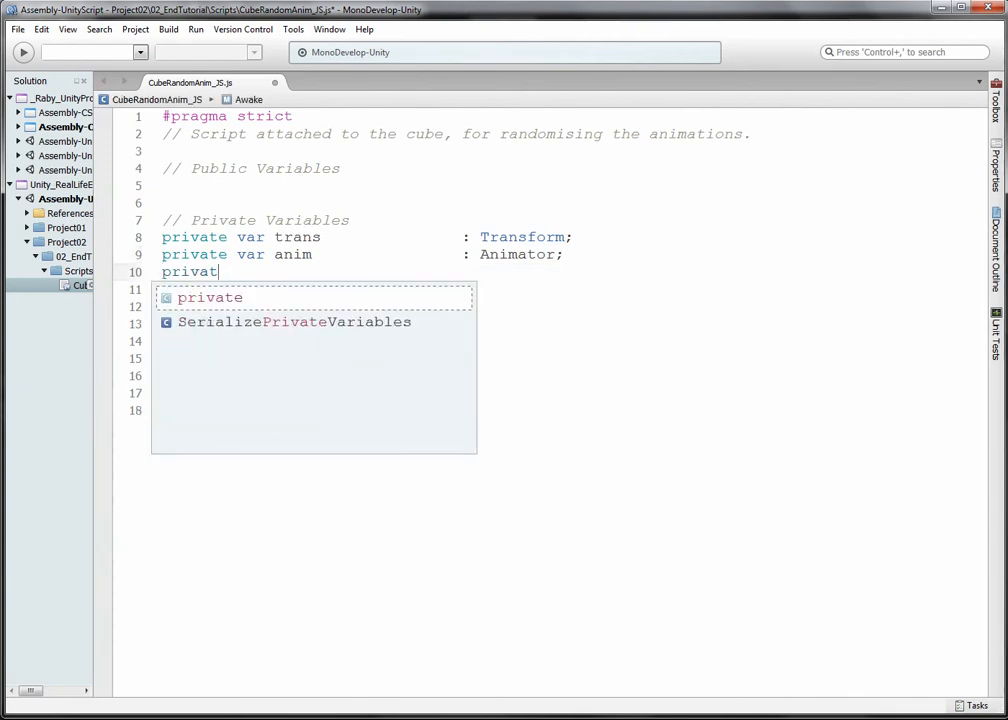
key(BackSpace)
key(BackSpace)
key(BackSpace)
key(BackSpace)
key(BackSpace)
key(BackSpace)
key(BackSpace)
Declare "public var numberAnim : int;" under the Public Variables comment, aligning its type with the private variables
key(Up)
key(Up)
key(Up)
key(Up)
text(public var)
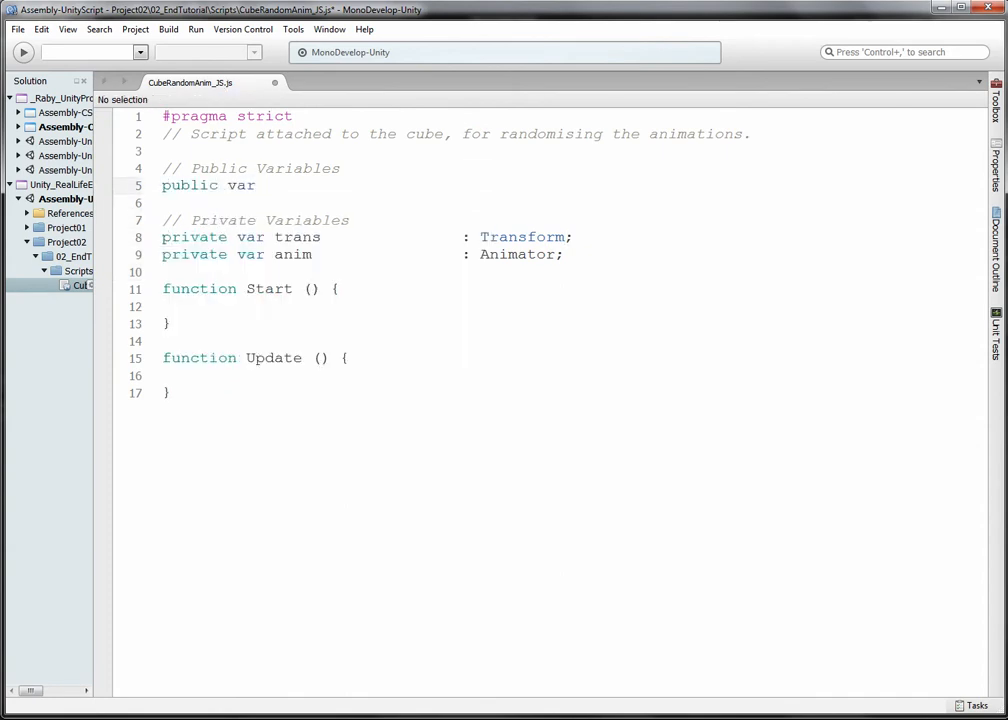
text( numberAnm)
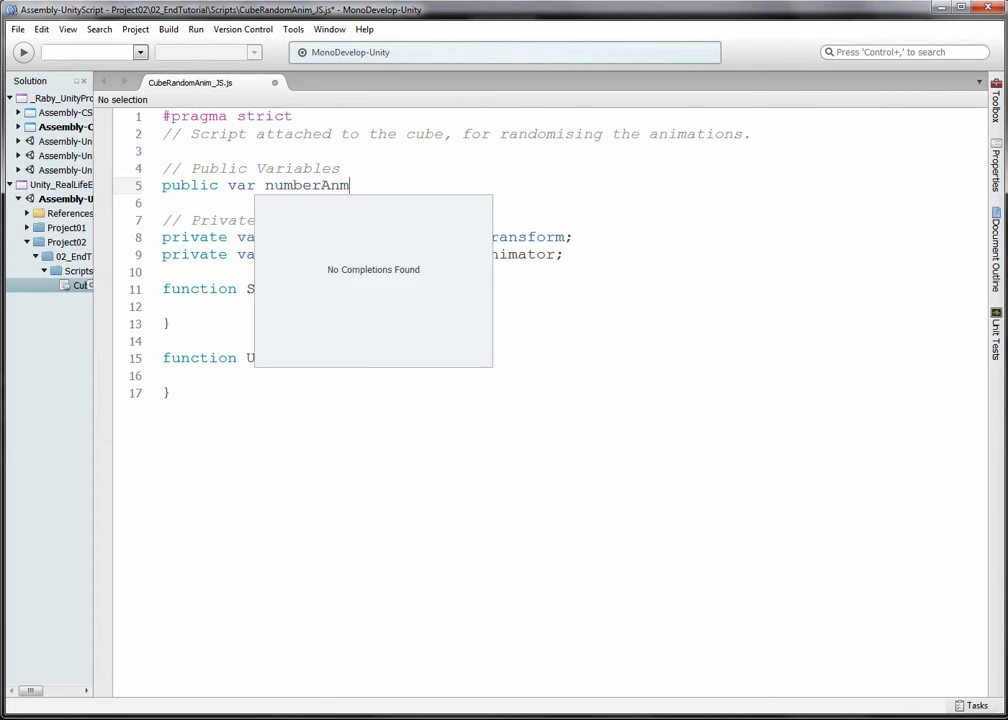
key(BackSpace)
text(im)
key(Tab)
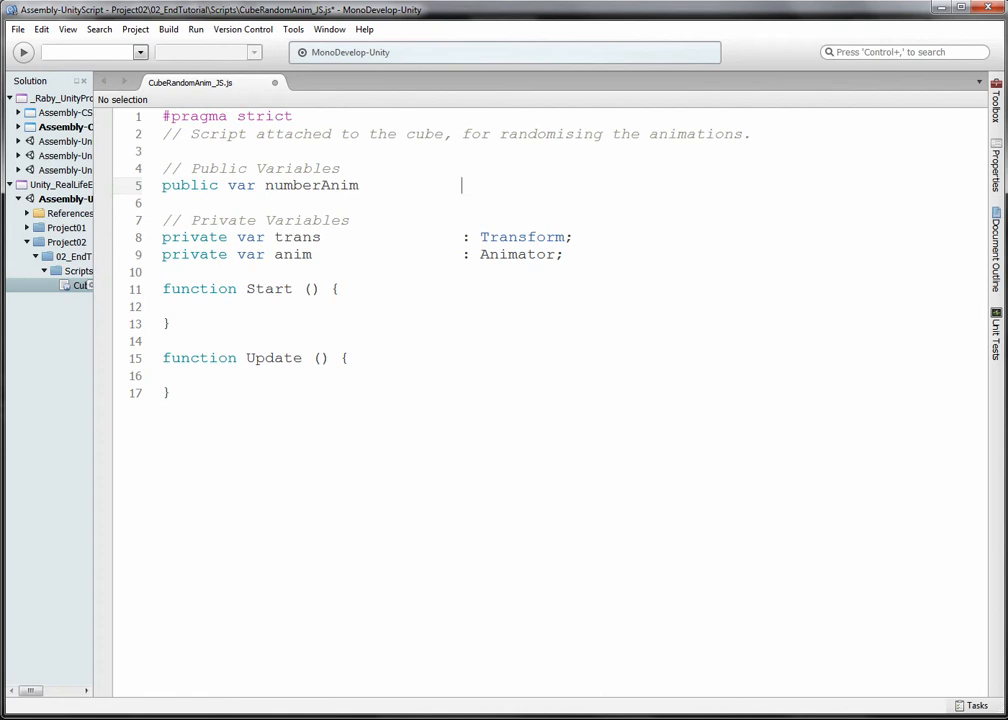
text(: int;)
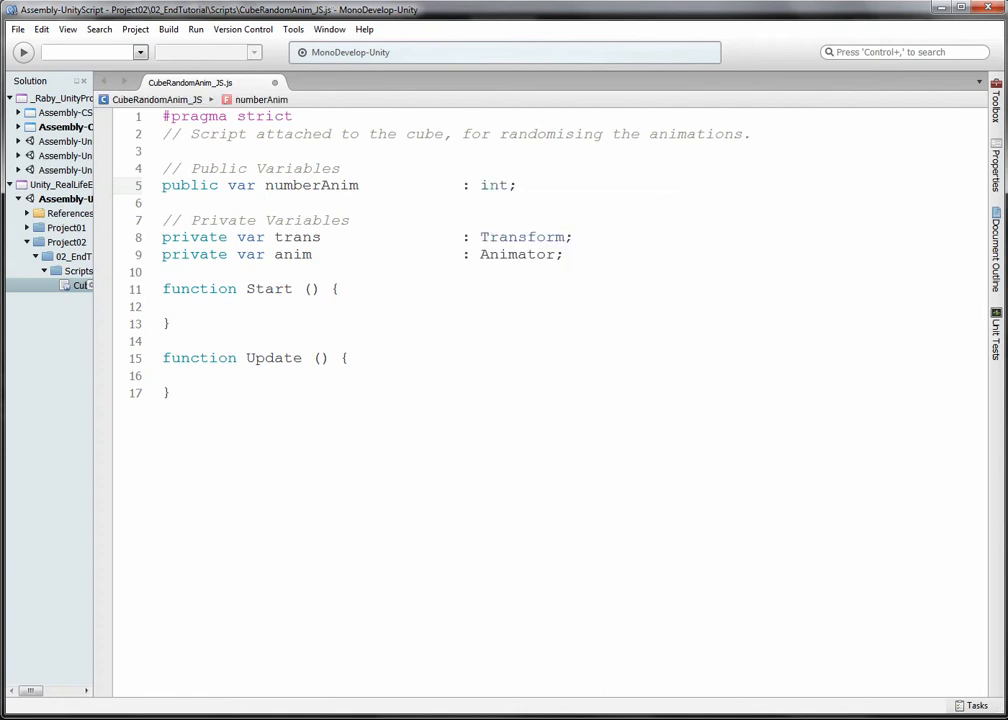
Put the opening brace of the Start function on its own line
key(Down)
key(Down)
key(Down)
key(Down)
key(Down)
key(Down)
key(Left)
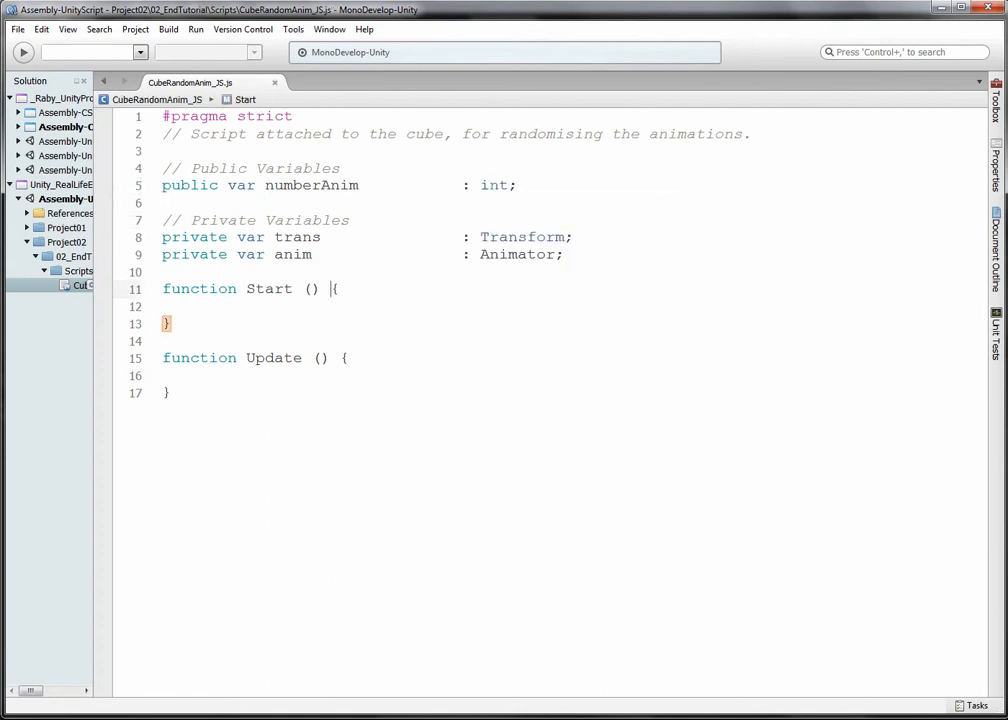
key(Return)
Add an empty "function Awake()" with its braces on separate lines above the Start function
key(Up)
key(Up)
key(Return)
key(Return)
key(Up)
text(function Awake())
key(Return)
text({)
key(Return)
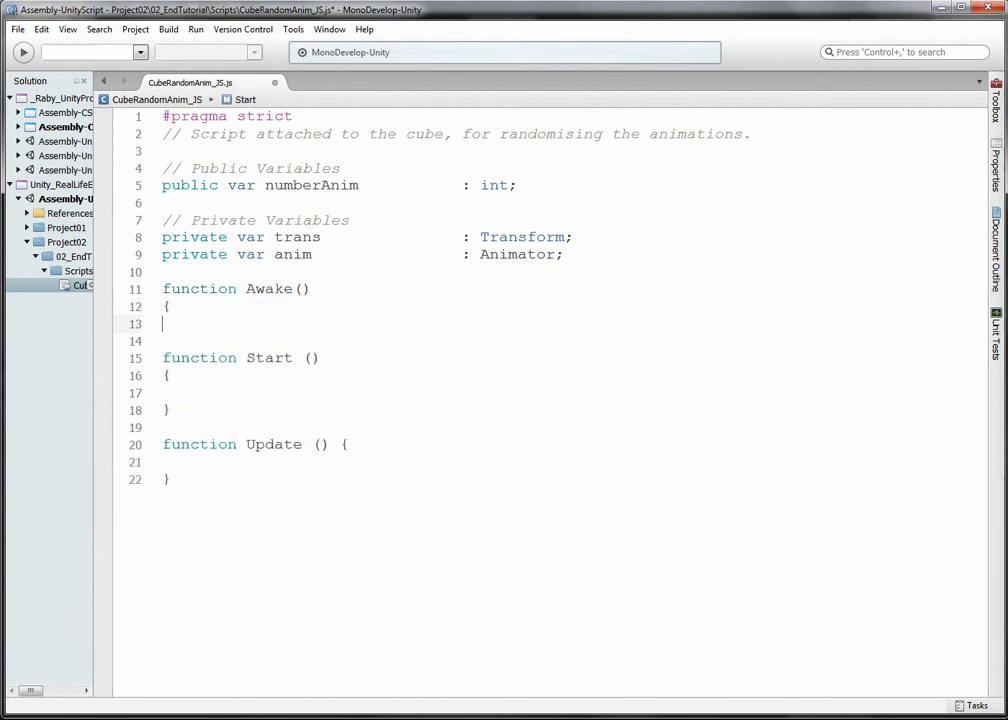
key(Return)
text(})
Assign "trans = transform;" inside the Awake function
key(Up)
text(trans)
key(Escape)
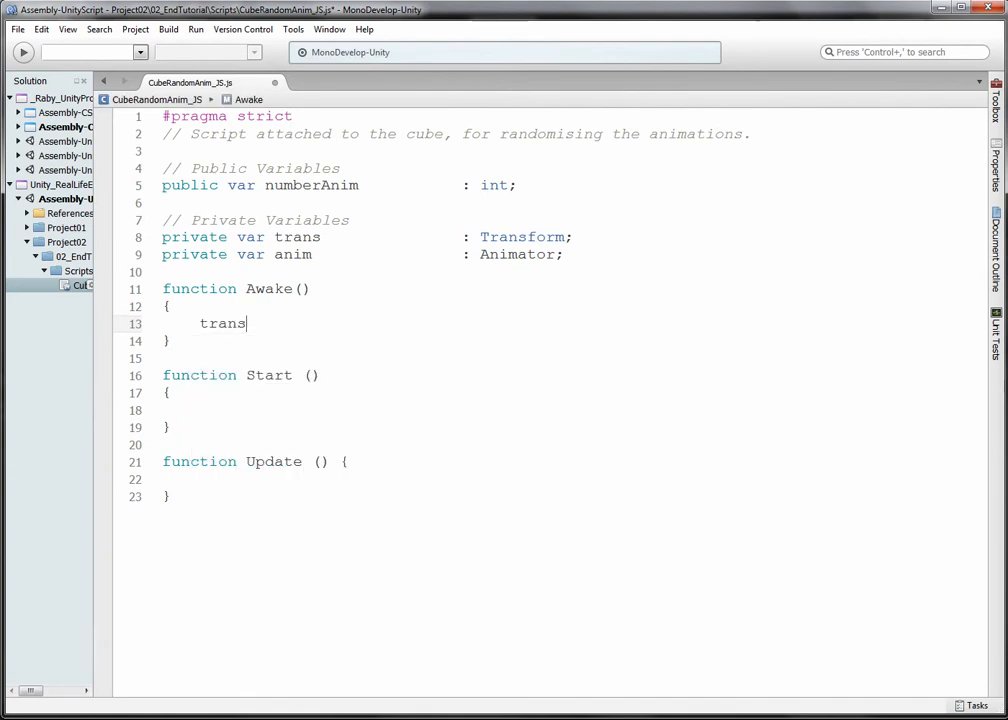
key(Tab)
text(= )
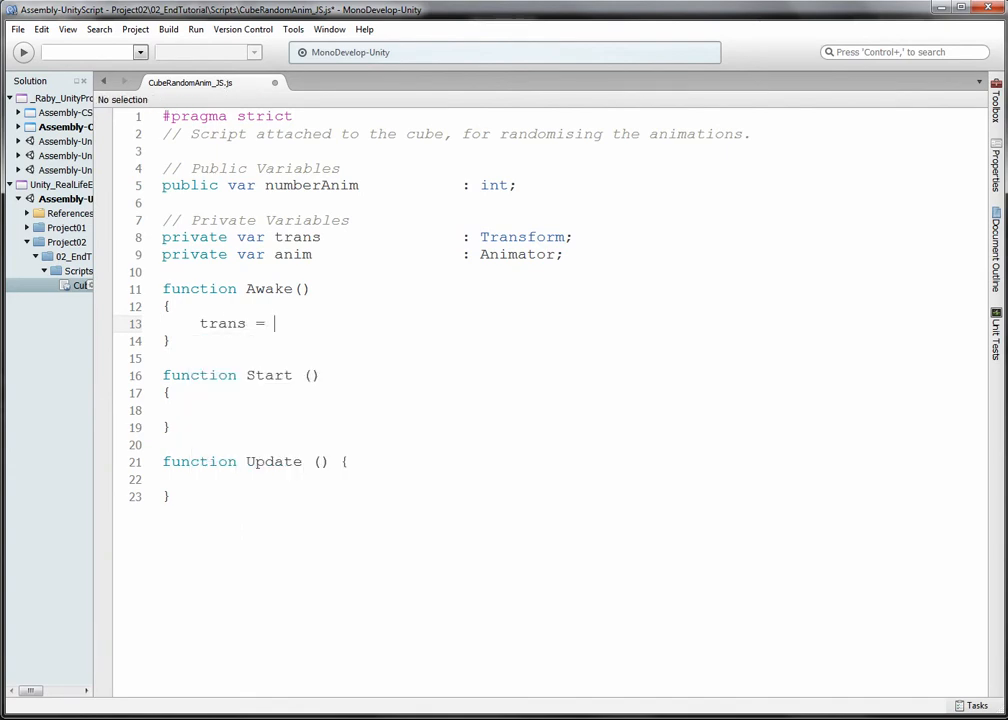
text(transform;)
key(Return)
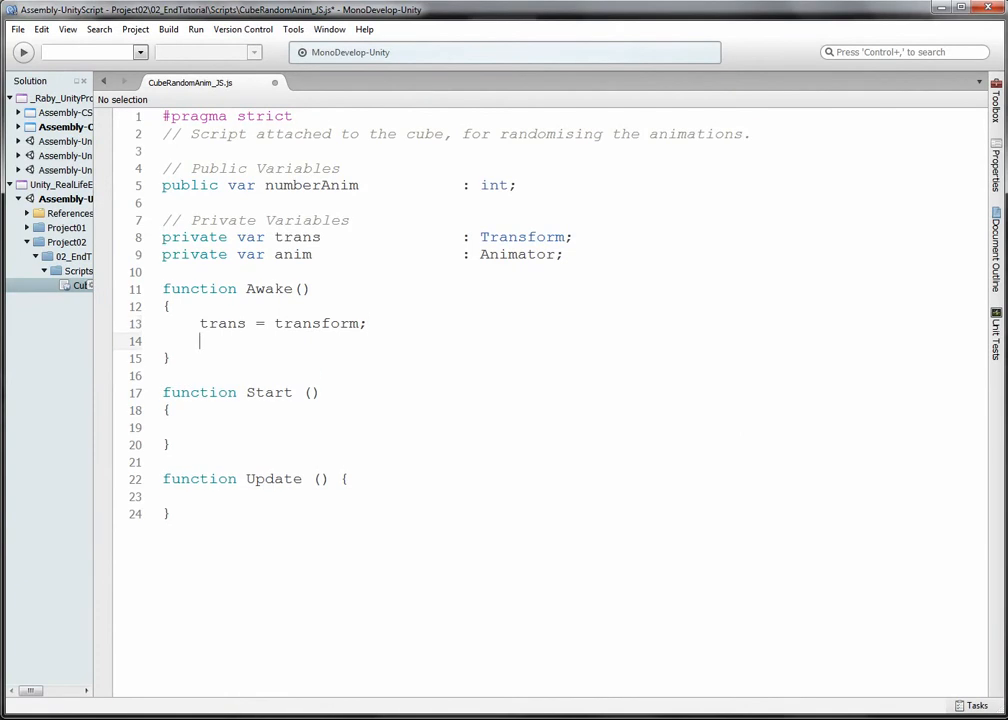
Assign "anim = trans.GetComponent(Animator);" below the trans assignment in Awake
text(anim)
key(Escape)
key(Tab)
text(= trans.GetComponent(An)
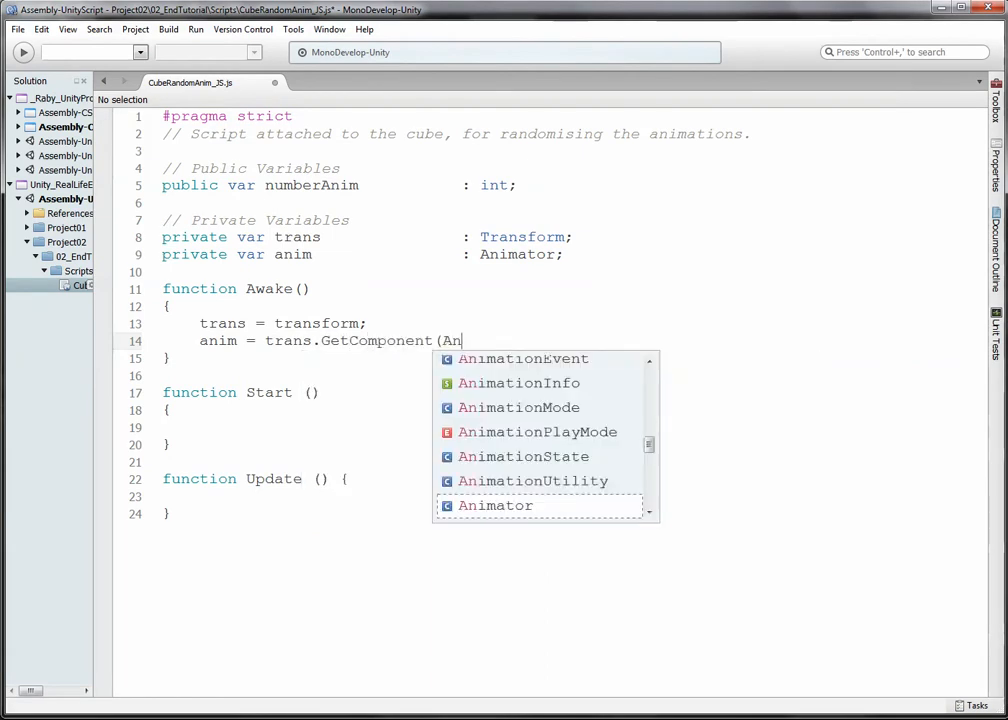
text(imator);)
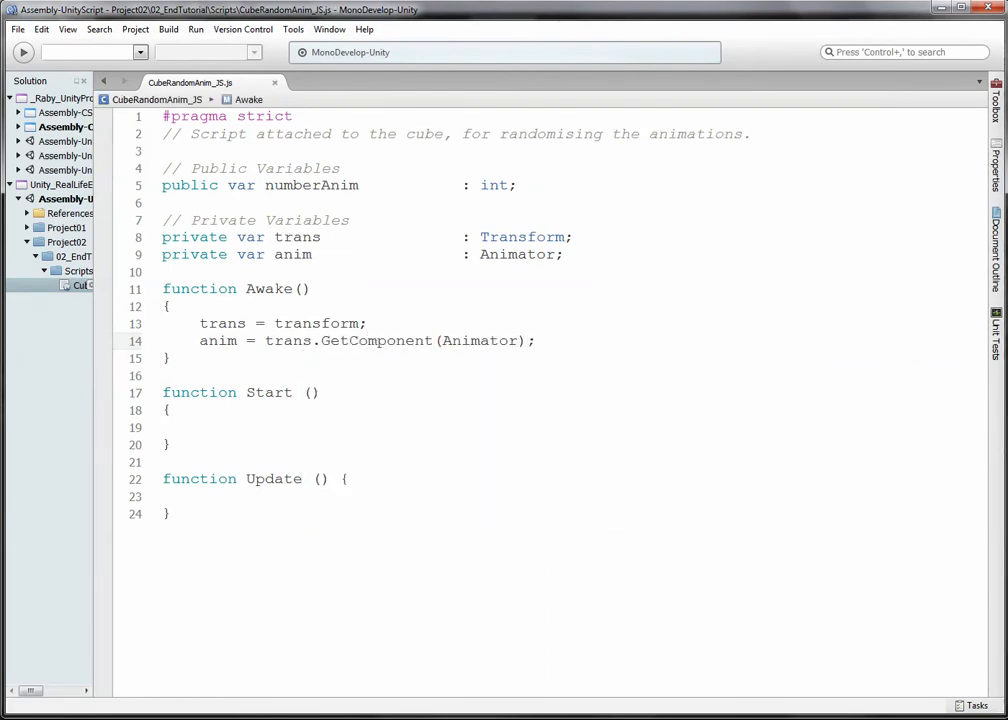
Place the text cursor on the empty line inside the Start function's body and indent it one level
key(Down)
key(Down)
key(Down)
key(Down)
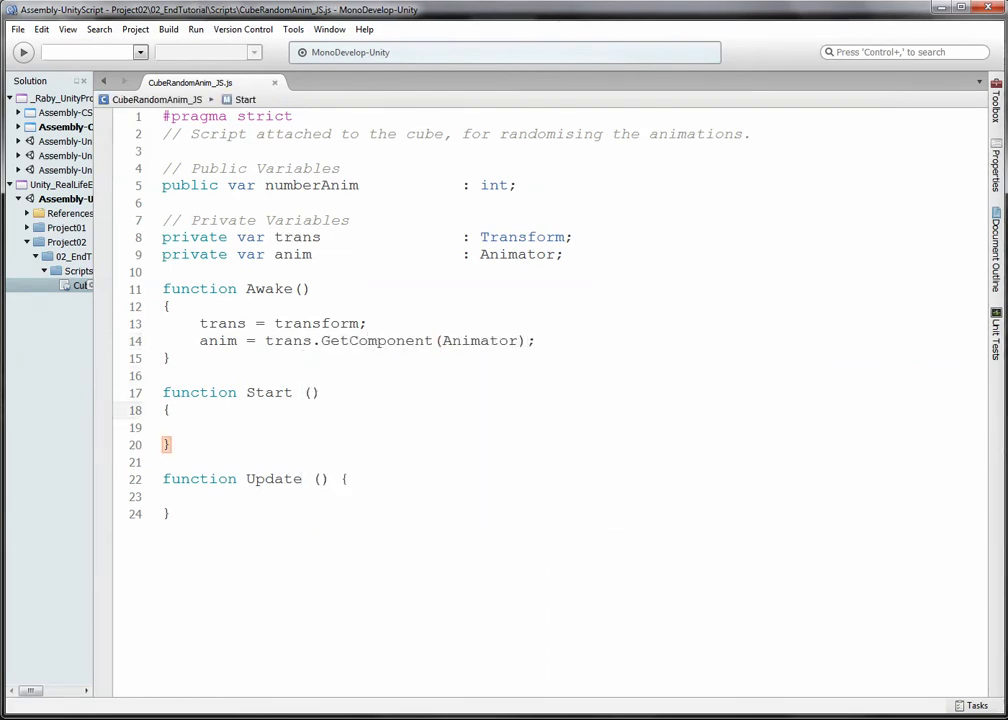
key(Down)
key(Down)
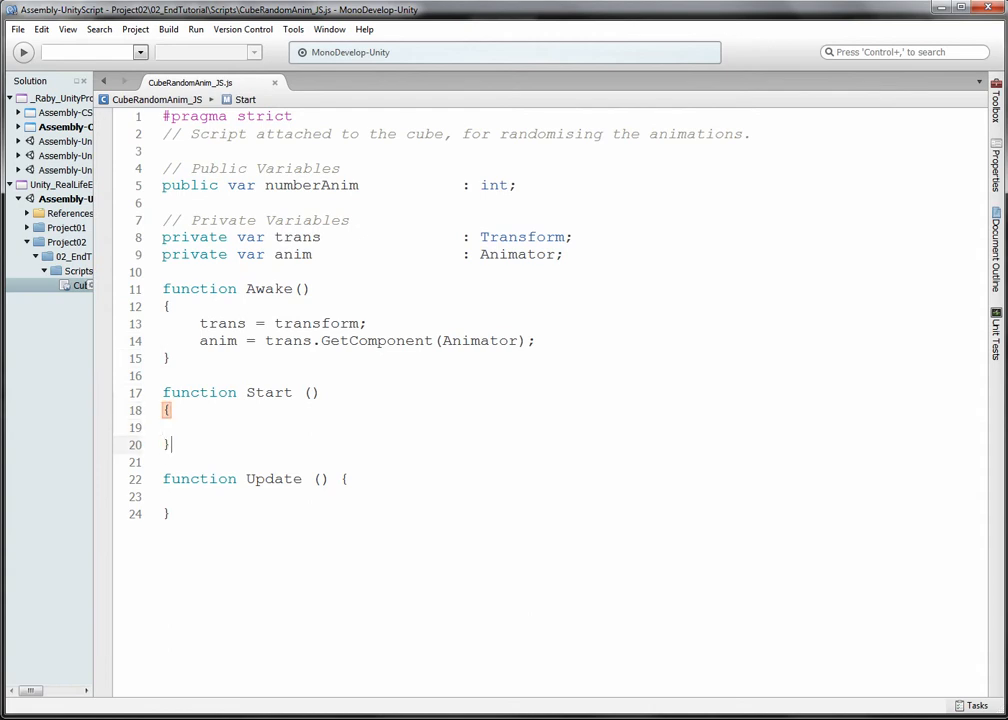
key(Up)
key(Tab)
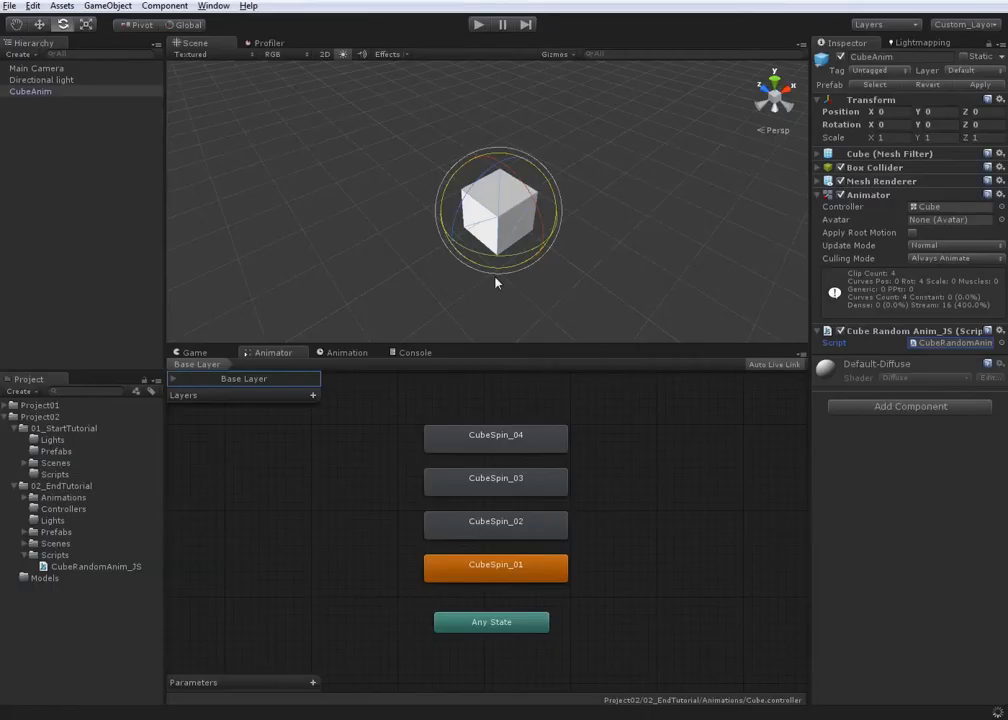
click(582, 425)
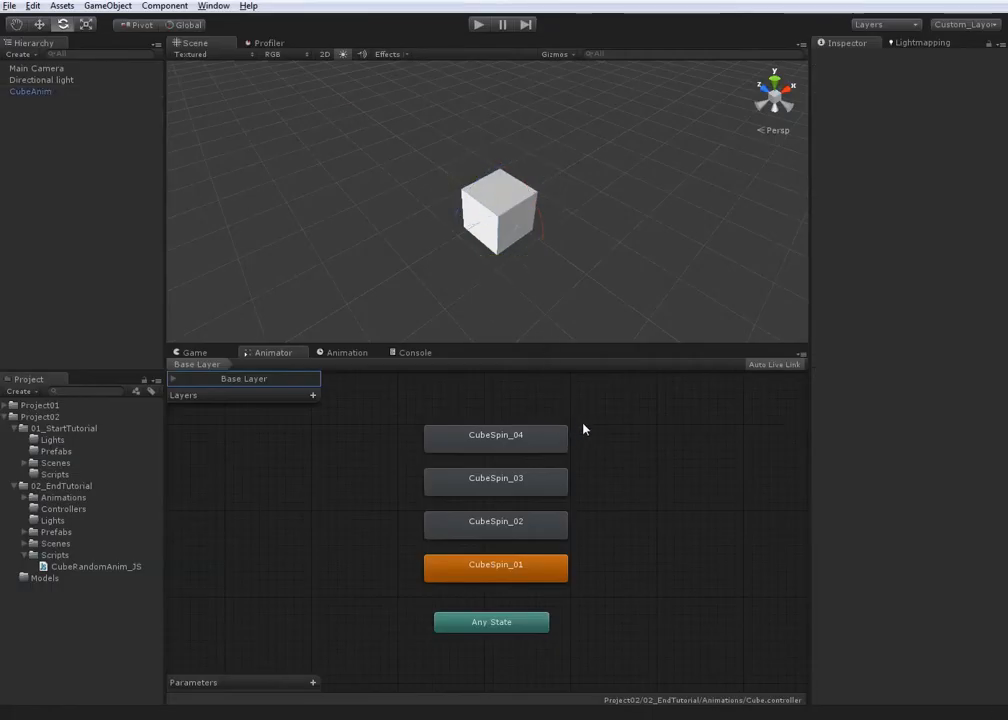
middle_drag(590, 491, 590, 487)
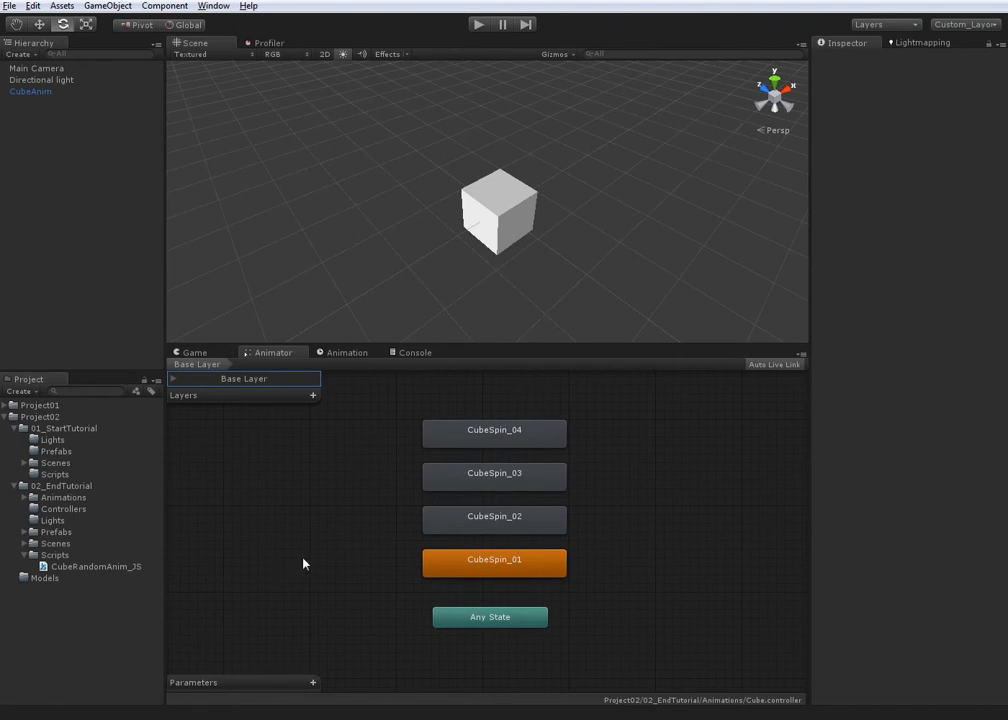
middle_drag(463, 560, 453, 554)
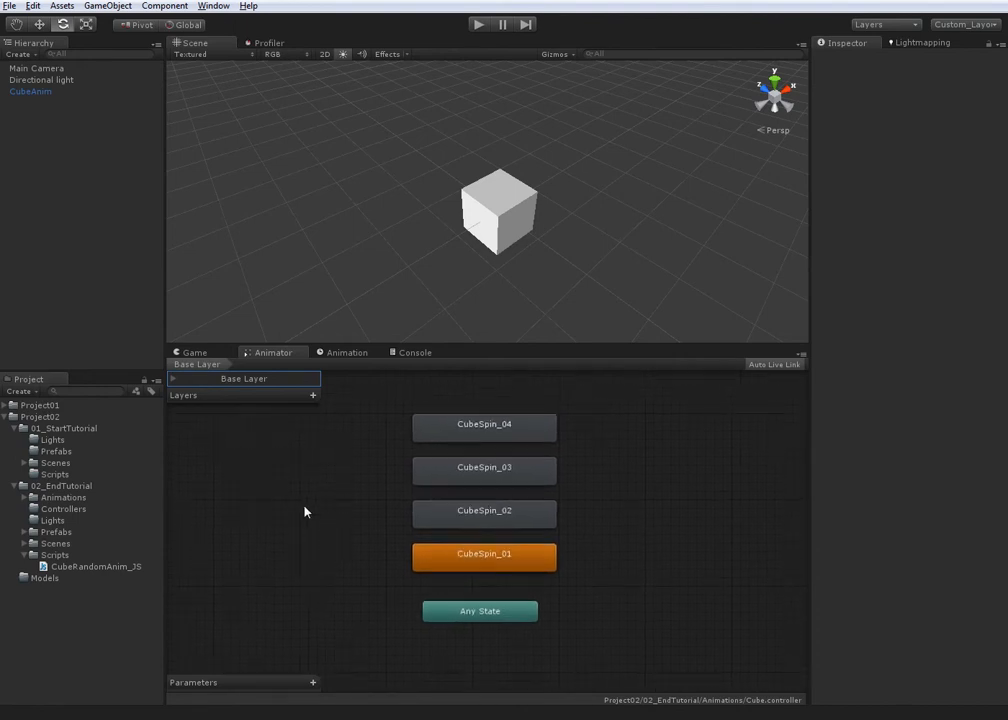
Create a new animation clip named CubeEmpty for CubeAnim in Project02's 02_EndTutorial/Animations folder
click(525, 193)
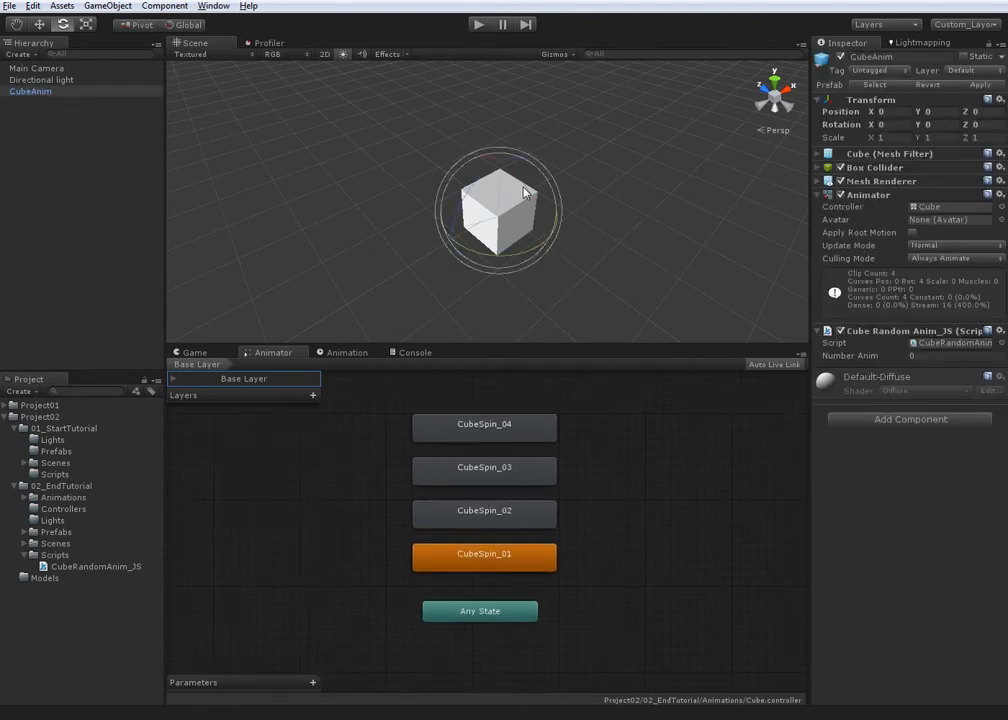
click(340, 353)
click(198, 377)
click(232, 461)
double_click(160, 128)
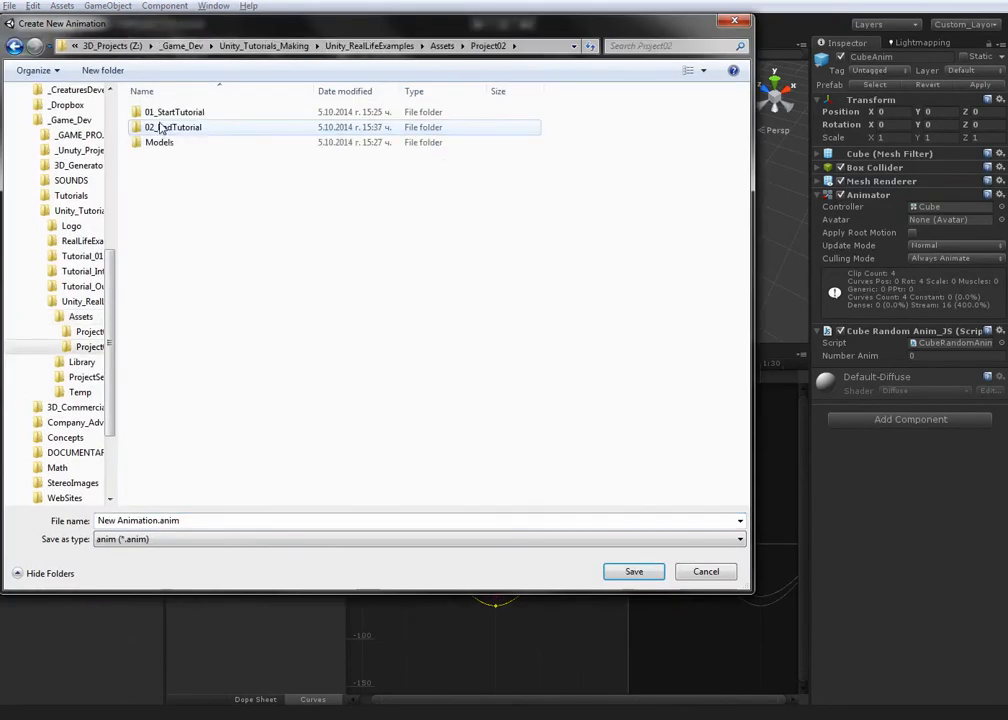
double_click(165, 127)
double_click(165, 112)
key(shift+Tab)
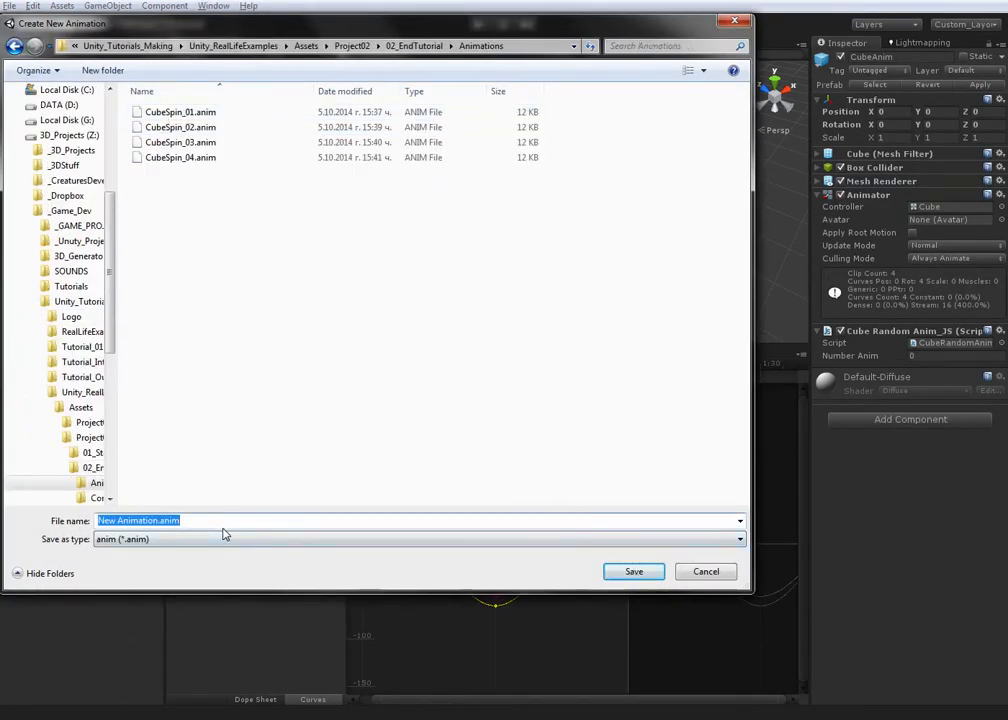
text(CubeEmpty)
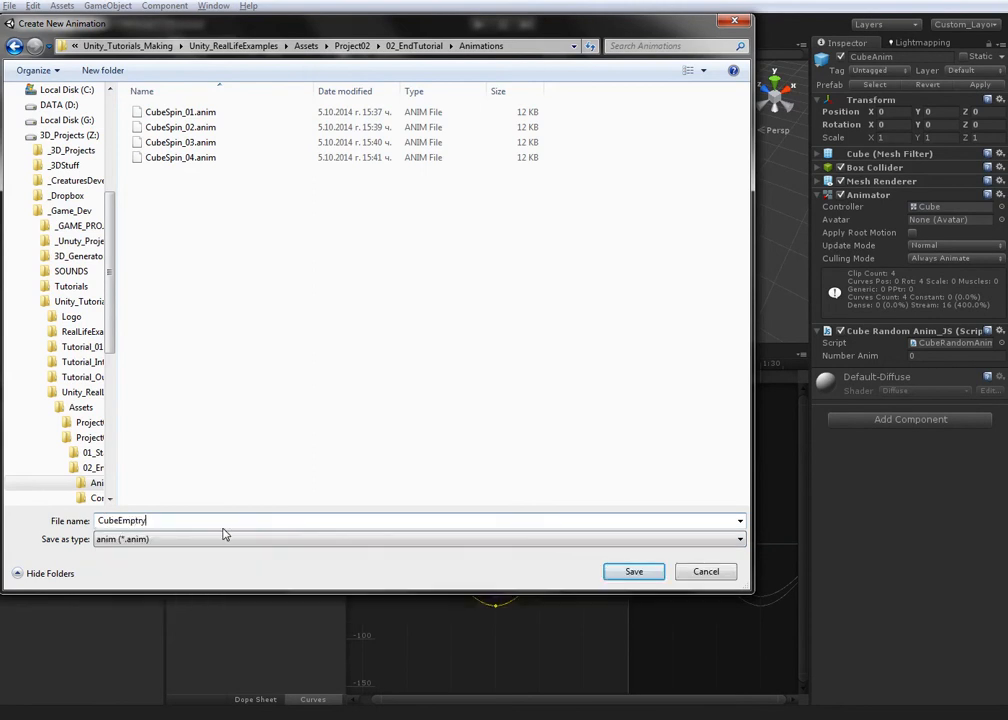
key(Return)
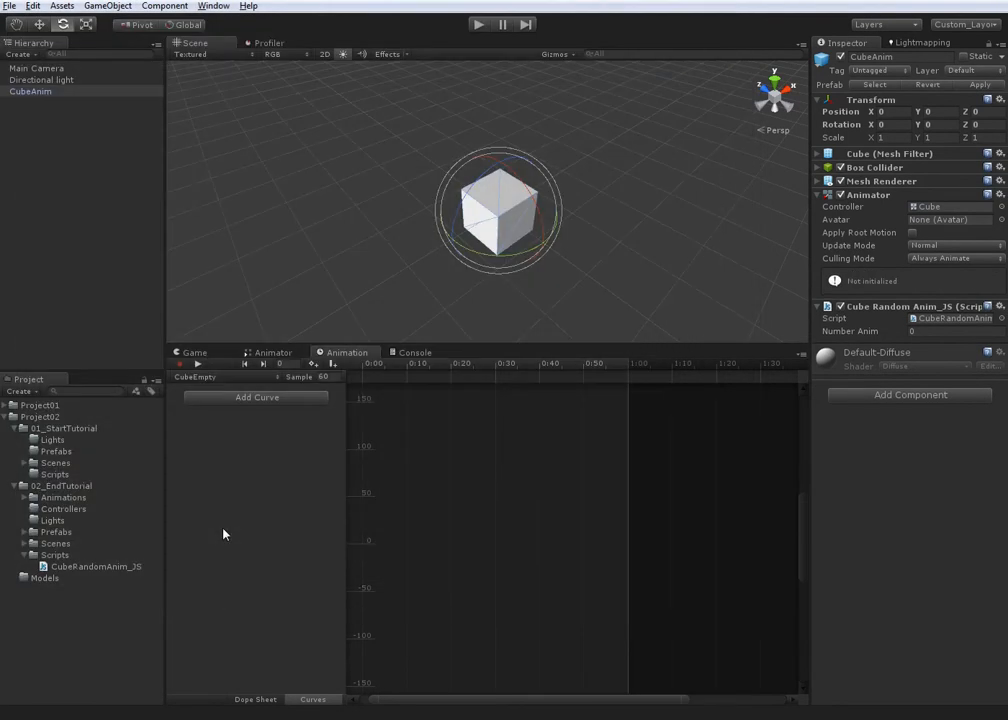
Add a Rotation curve to the CubeEmpty clip and delete its keyframes at 1:00, keeping only those at 0:00
click(257, 397)
click(345, 400)
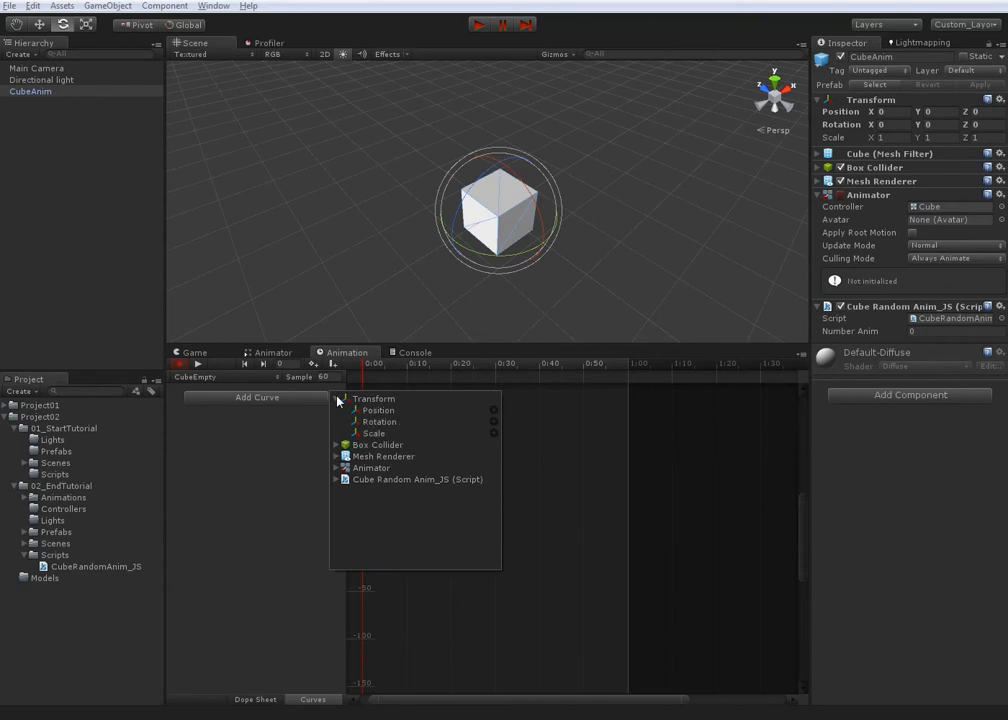
click(494, 424)
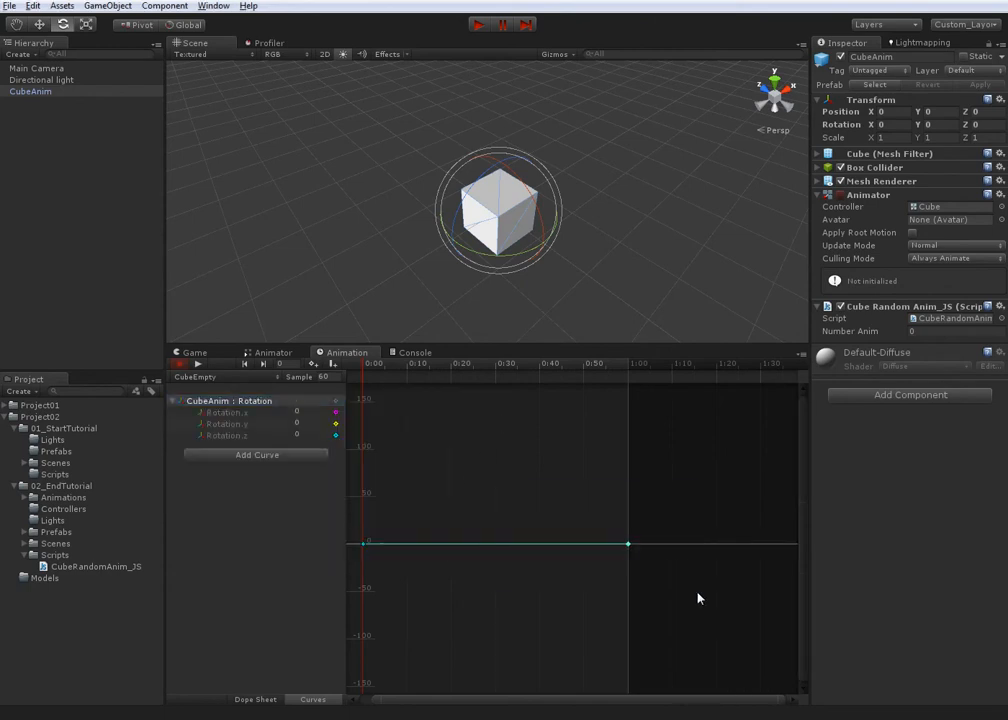
key(Delete)
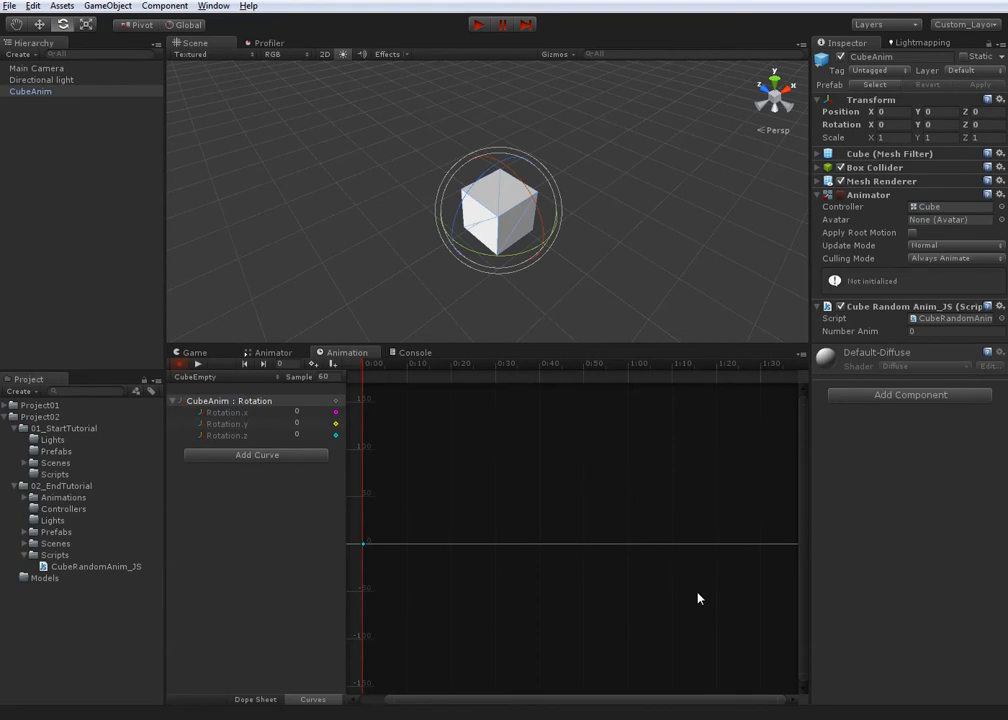
Stop animation recording and place the CubeEmpty state directly to the right of CubeSpin_01 in the Animator graph
click(380, 187)
click(183, 366)
click(257, 353)
drag(515, 466, 715, 565)
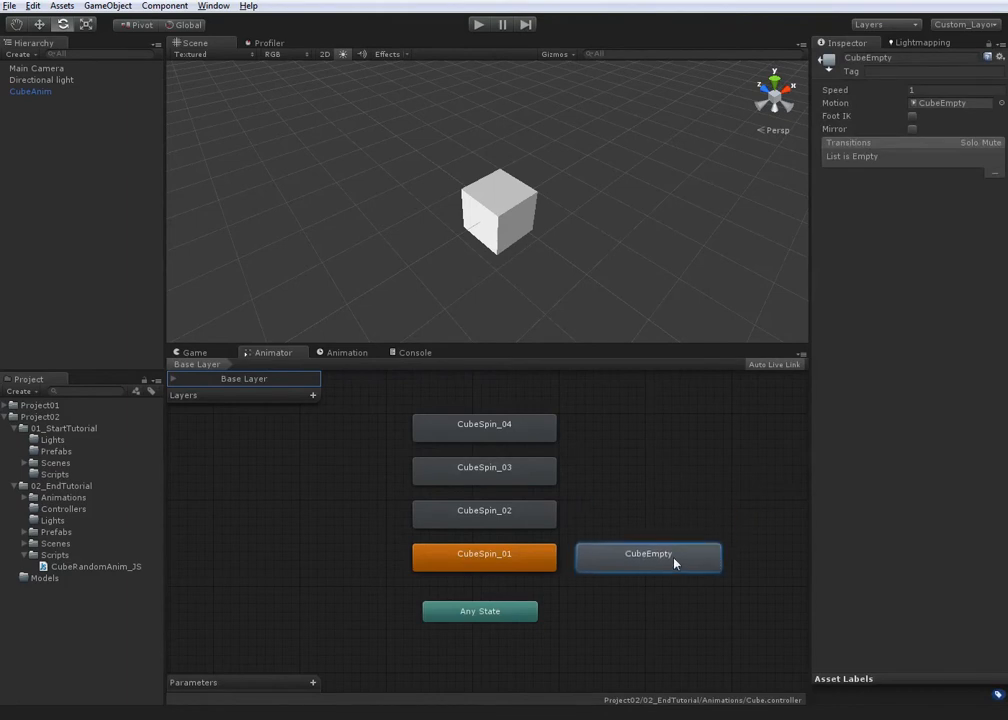
Make CubeEmpty the default state and shift it slightly further right of CubeSpin_01 in the Animator graph
right_click(676, 565)
click(704, 586)
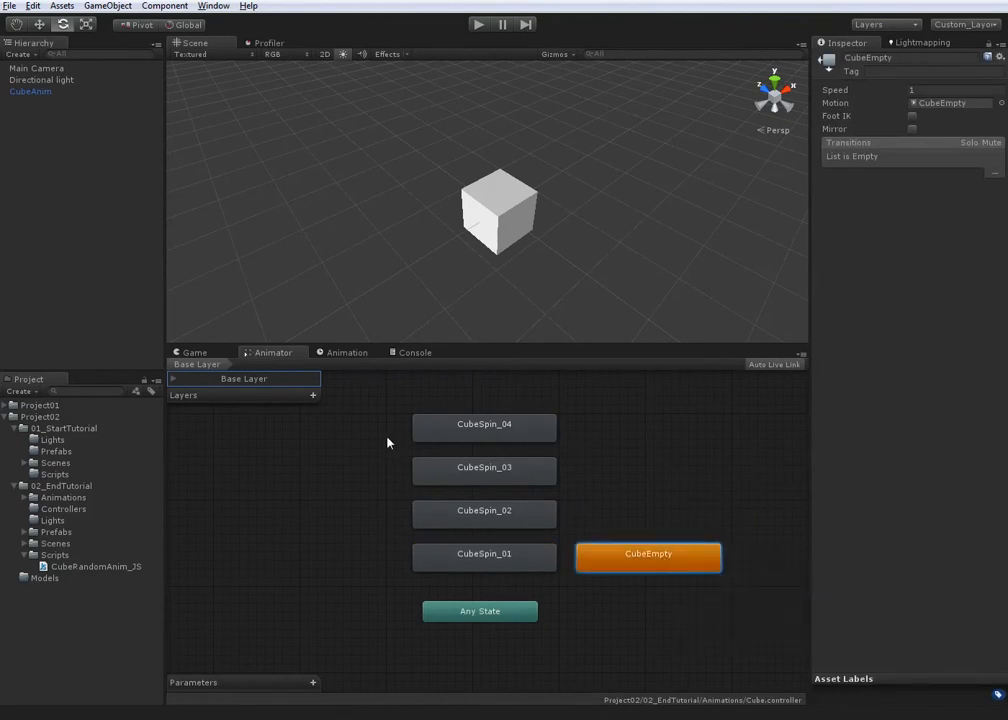
drag(630, 563, 637, 565)
click(639, 484)
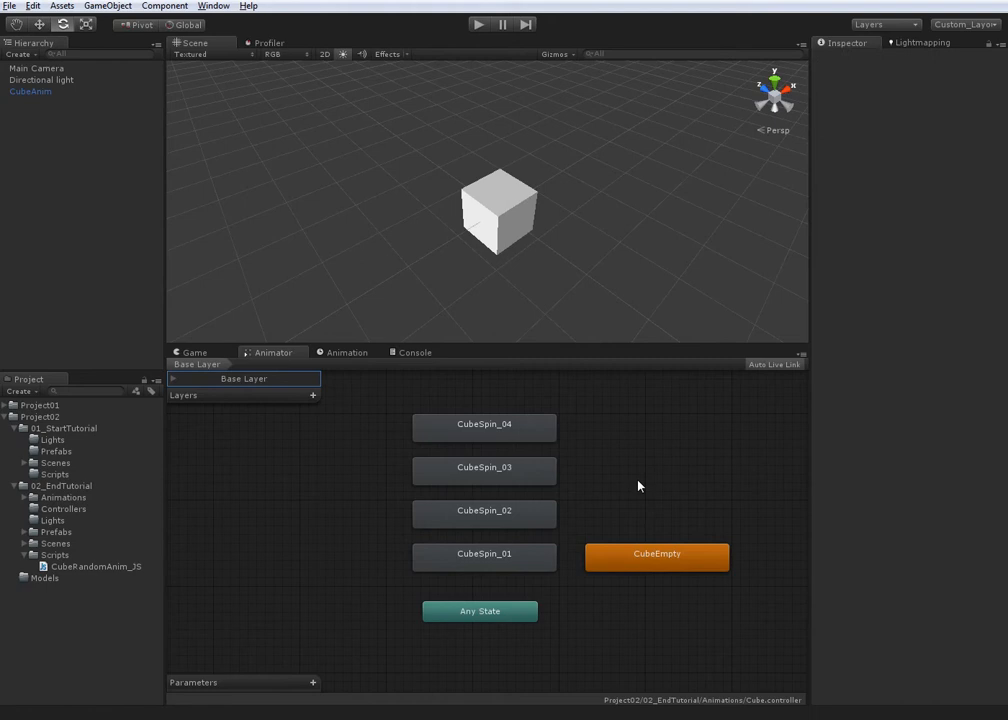
Add an Int parameter named AnimNumber to the Cube animator controller
click(313, 683)
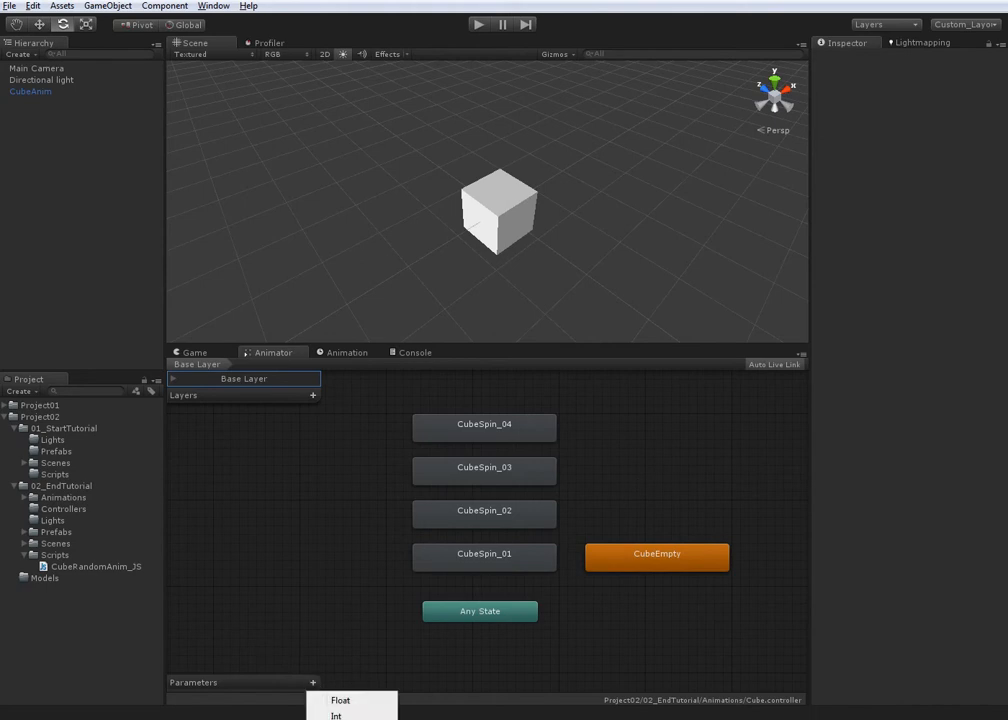
click(338, 716)
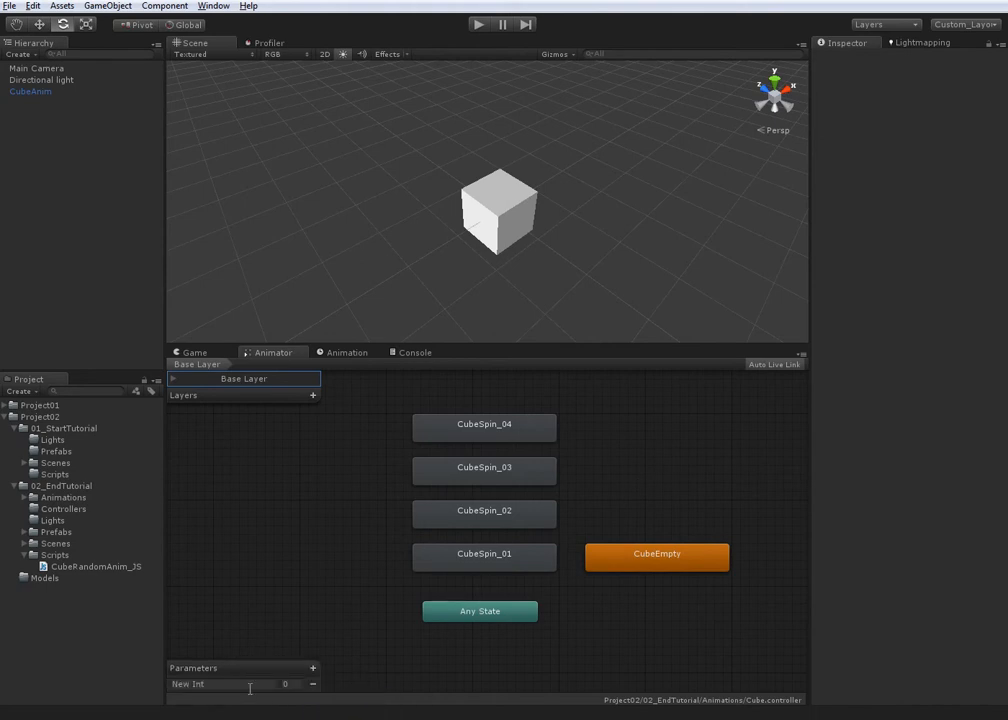
double_click(247, 688)
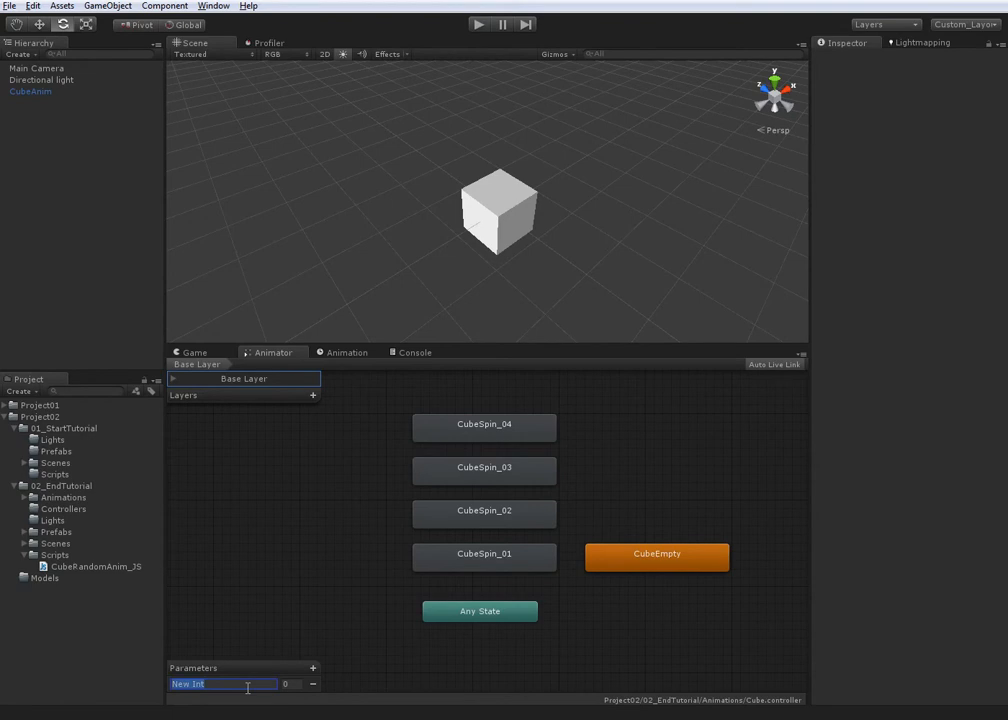
text(AnimNumber)
Make a transition from the CubeEmpty state to the CubeSpin_01 state
right_click(662, 546)
mouse_move(730, 551)
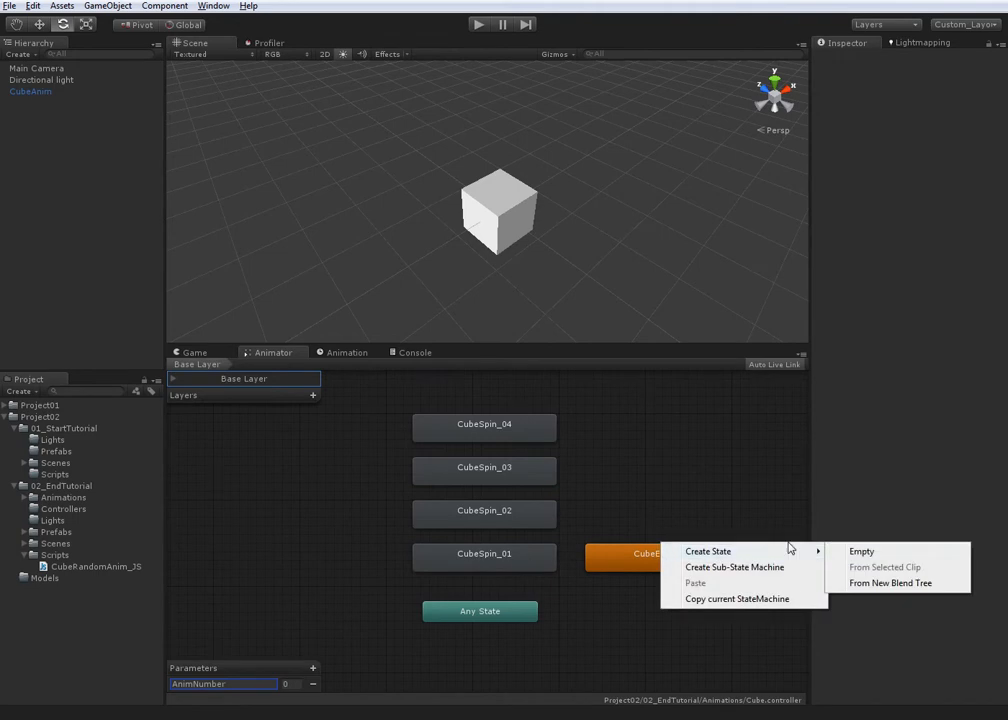
click(620, 551)
right_click(616, 560)
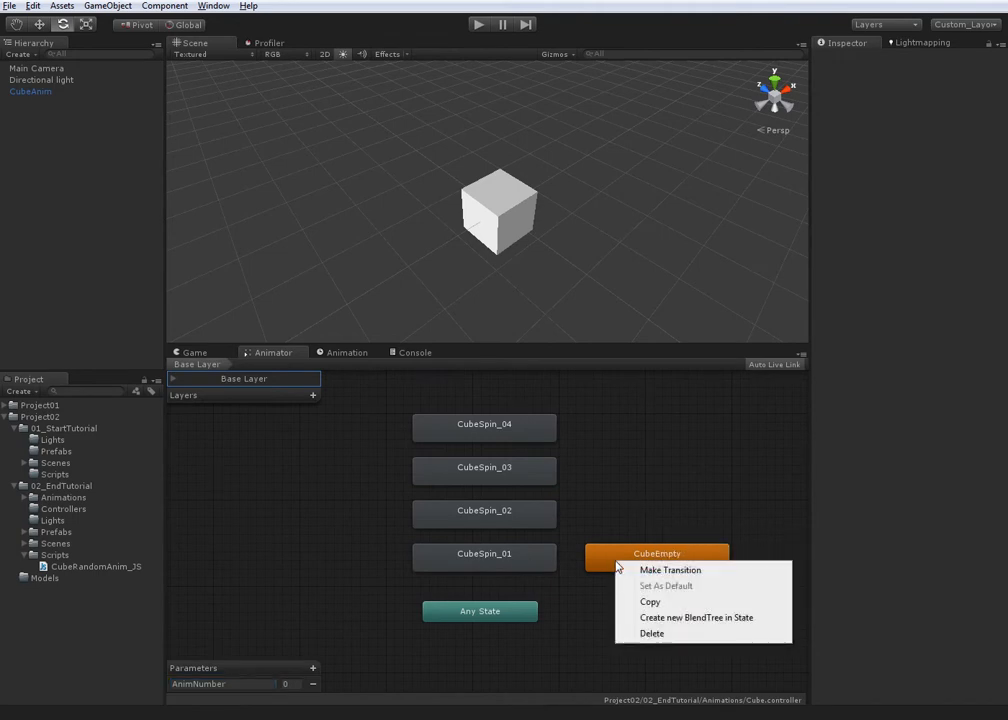
click(618, 556)
right_click(621, 558)
click(621, 558)
drag(621, 558, 602, 559)
right_click(606, 558)
click(598, 559)
right_click(602, 559)
click(603, 568)
click(550, 556)
Make transitions from CubeEmpty to each of the CubeSpin_02, CubeSpin_03 and CubeSpin_04 states
right_click(608, 562)
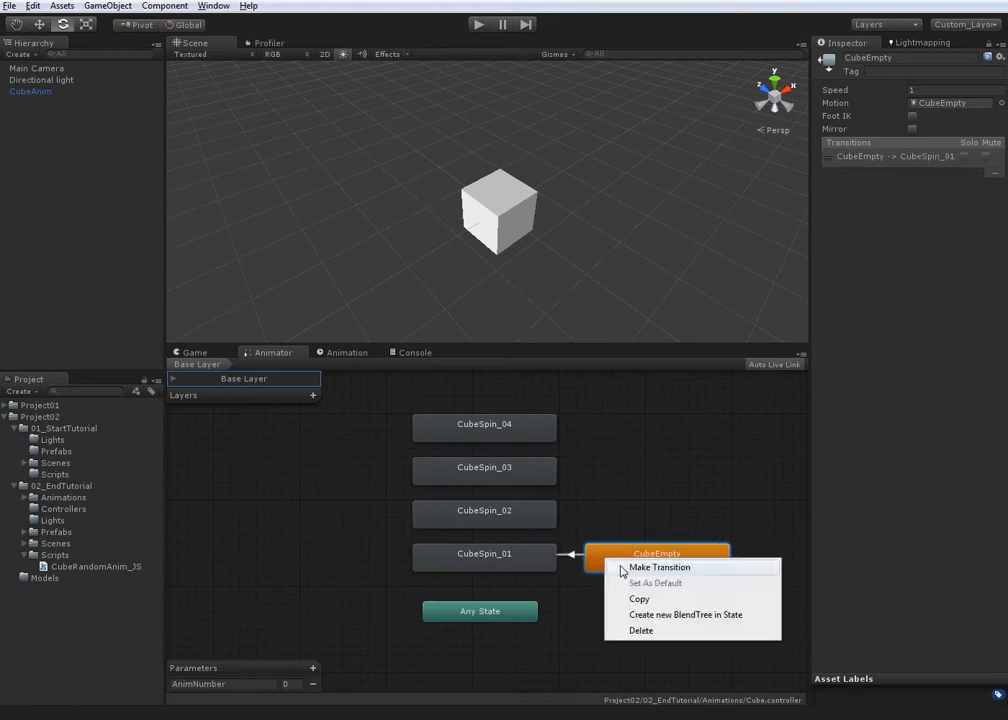
click(622, 567)
click(529, 510)
right_click(627, 561)
click(627, 558)
click(548, 477)
right_click(600, 561)
click(606, 568)
click(478, 424)
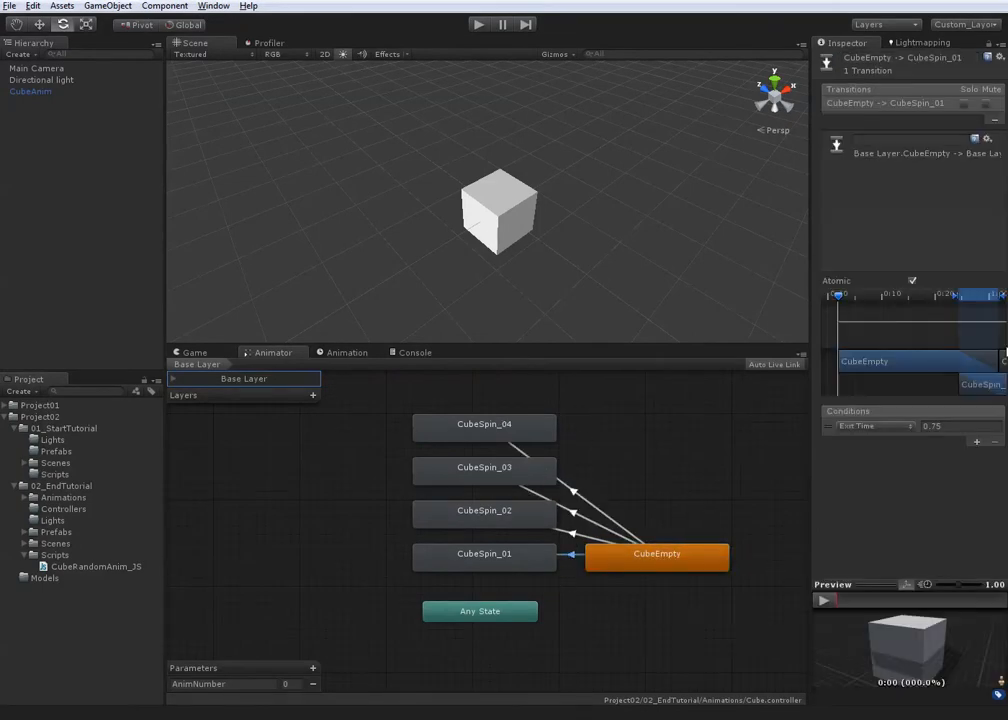
Shorten the blend of the CubeEmpty to CubeSpin_01 transition and set its condition to AnimNumber Equals 1
middle_drag(987, 295, 940, 295)
drag(944, 295, 919, 297)
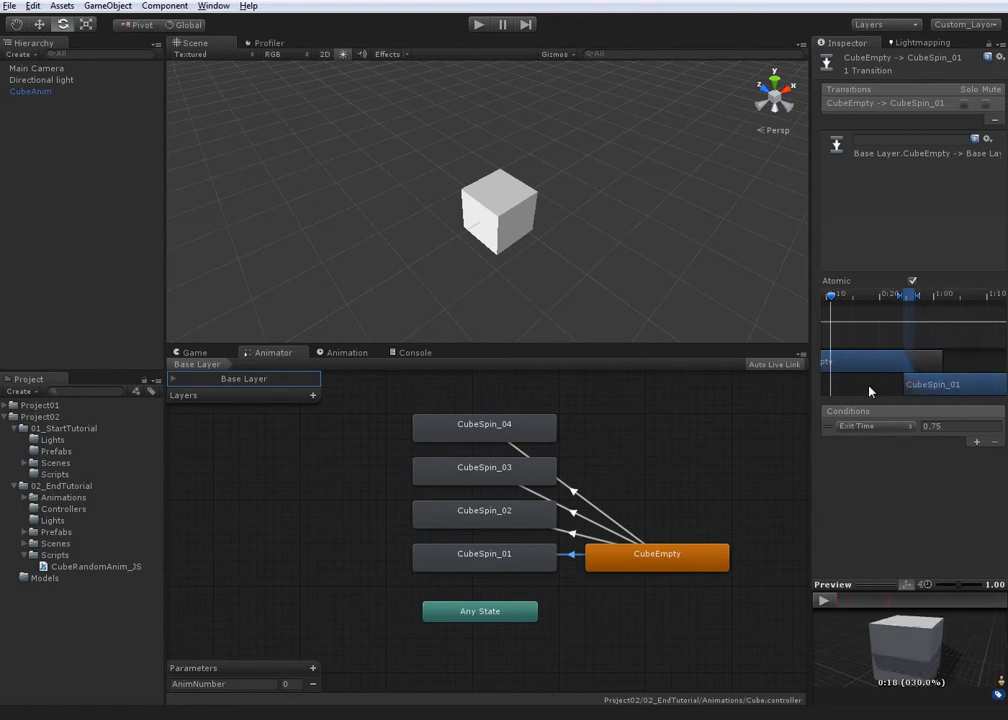
click(873, 426)
click(868, 442)
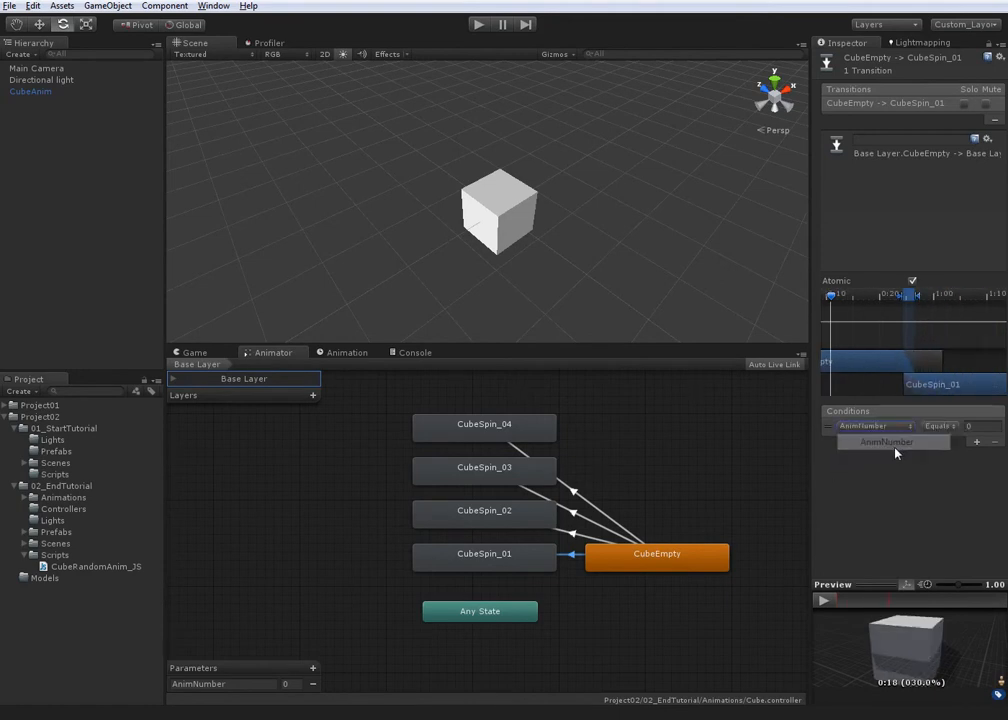
click(945, 426)
click(954, 469)
click(978, 426)
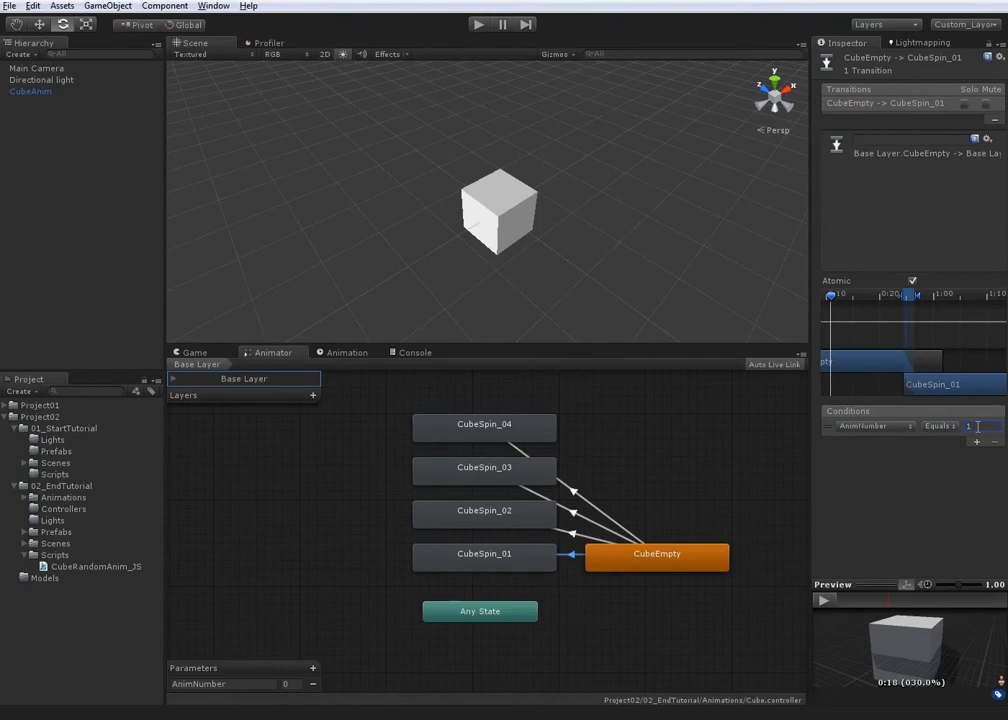
Use the AnimNumber parameter with Equals as the condition of the CubeEmpty to CubeSpin_02 transition
click(560, 533)
click(873, 426)
click(868, 442)
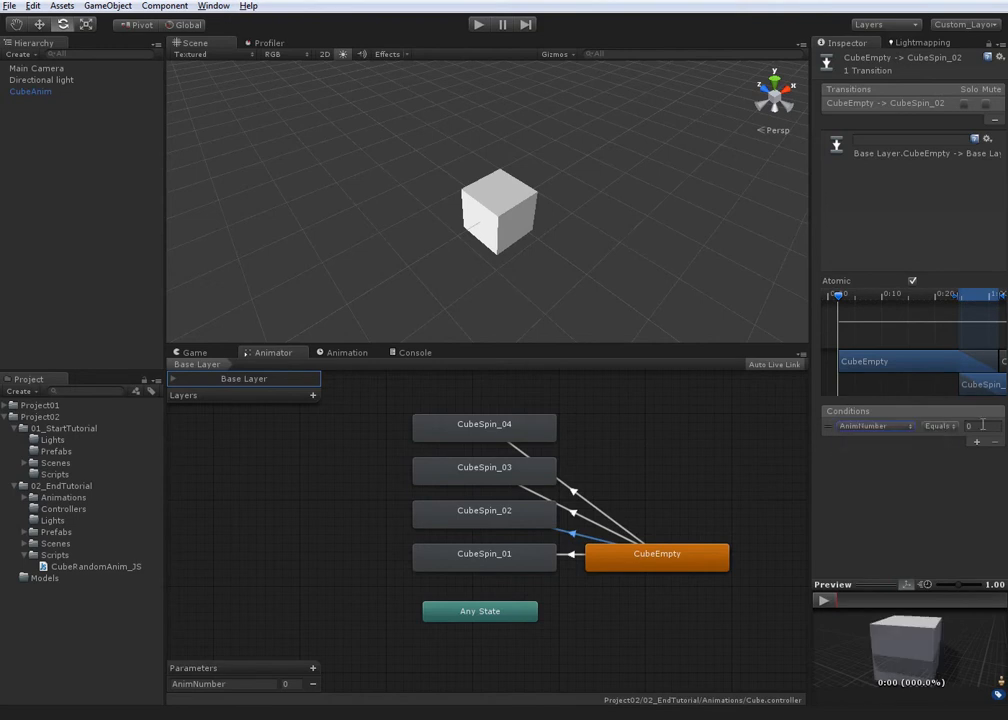
Set the condition of the CubeEmpty to CubeSpin_03 transition to AnimNumber Equals 3
click(590, 520)
click(870, 427)
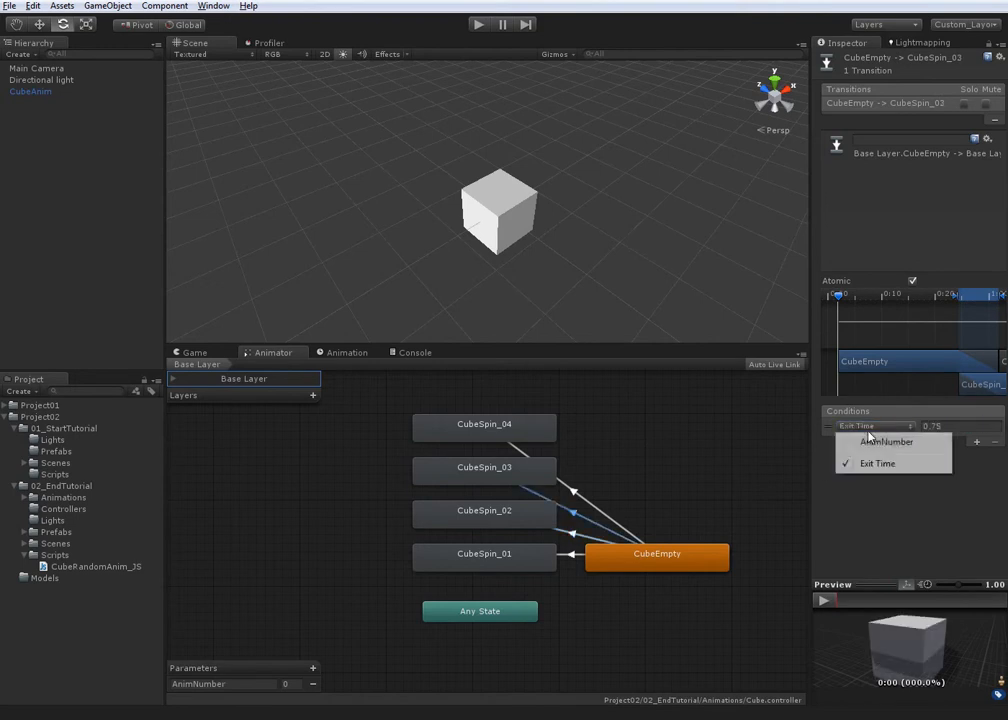
click(874, 441)
click(991, 428)
text(3)
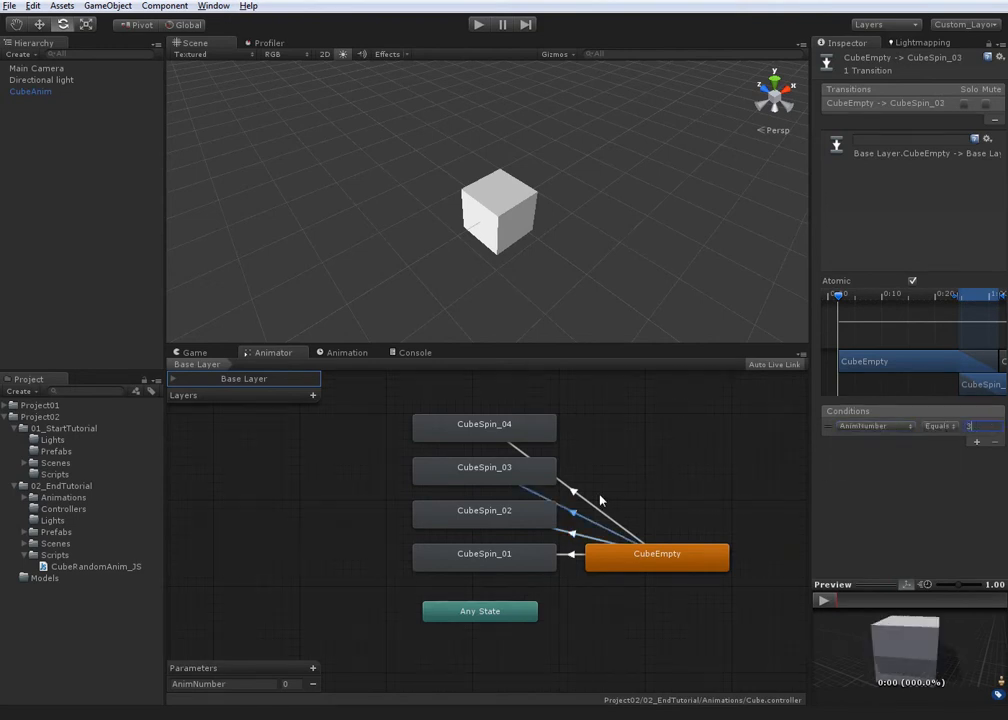
Set the condition of the CubeEmpty to CubeSpin_04 transition to AnimNumber Equals 4 and preview that transition
click(598, 510)
click(876, 427)
click(876, 442)
click(988, 426)
text(4)
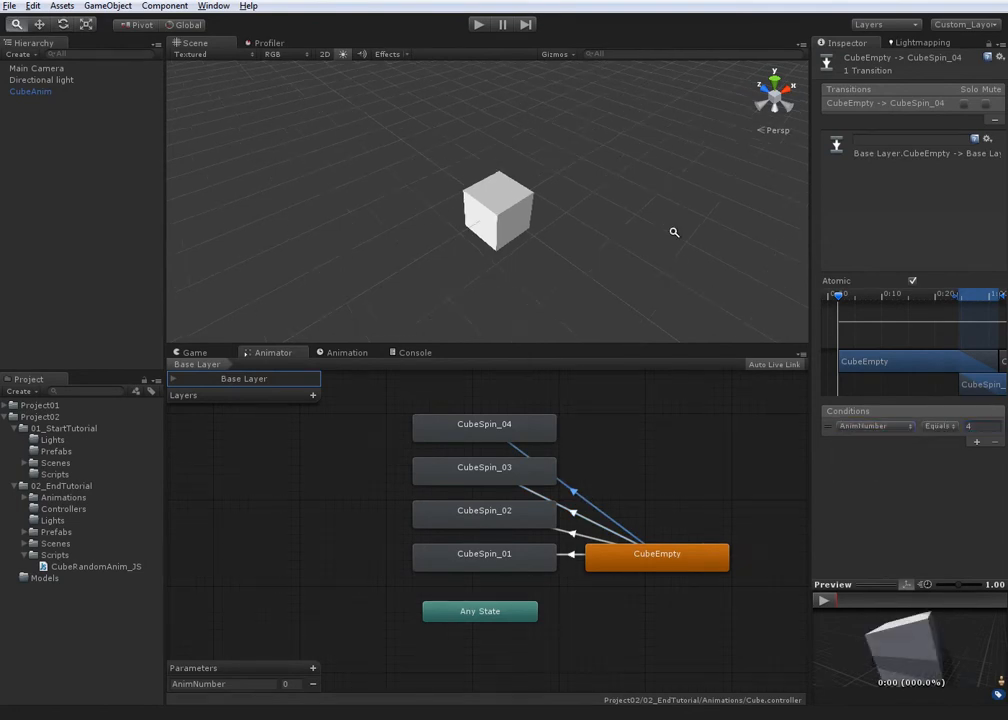
click(823, 600)
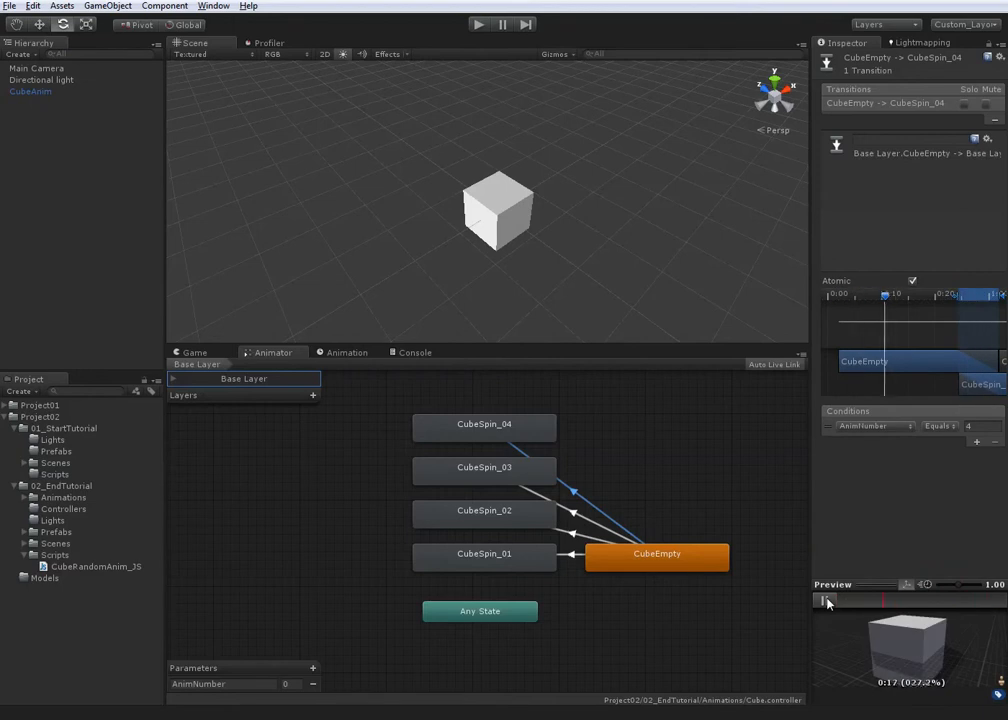
click(823, 600)
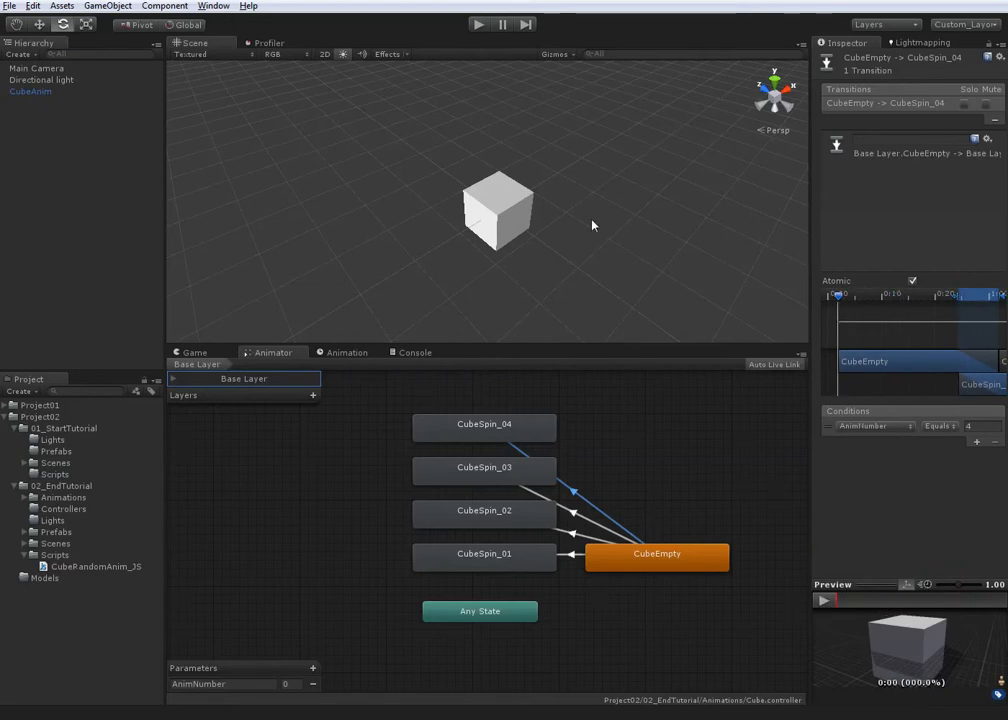
Switch to CubeRandomAnim_JS in MonoDevelop and begin the line "var randFloat : float =" inside the Start function
key(alt+Tab)
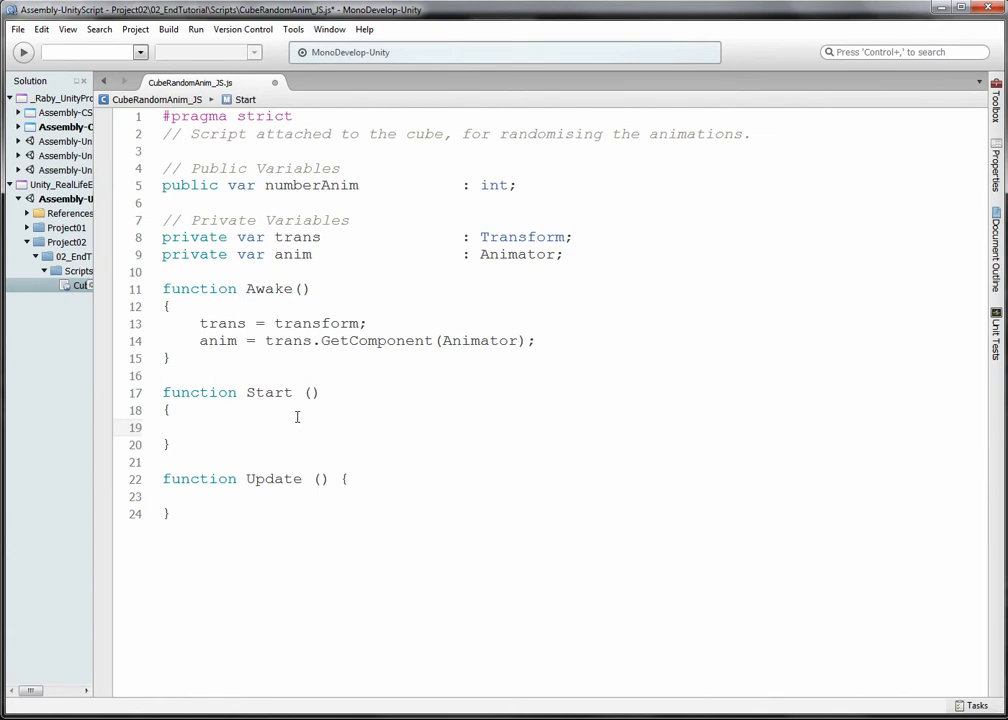
click(599, 254)
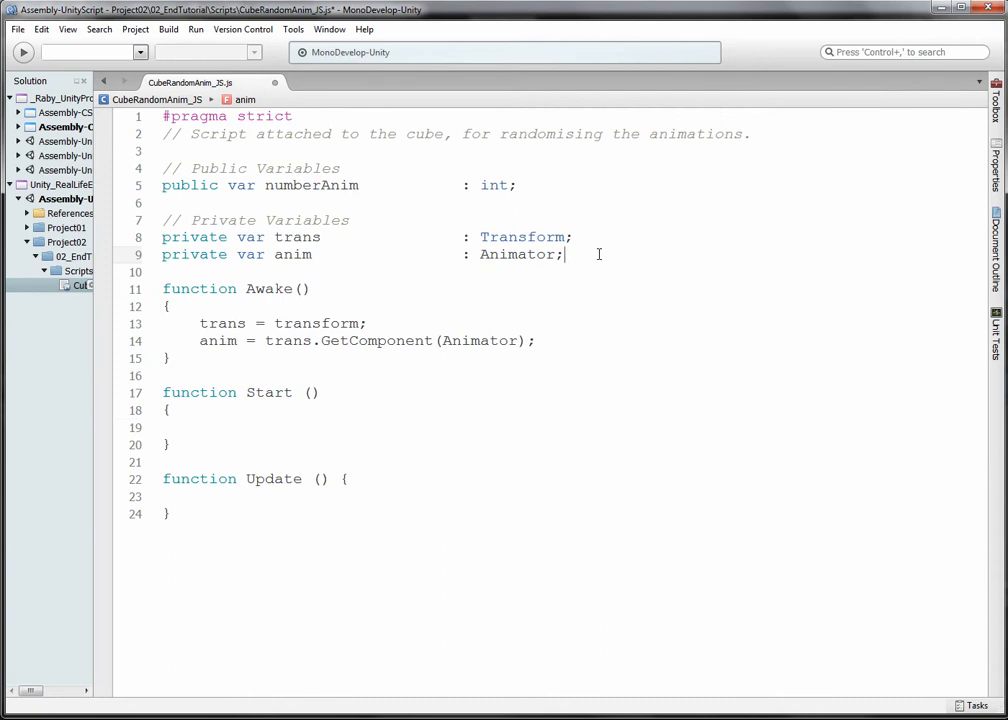
click(279, 430)
text(var )
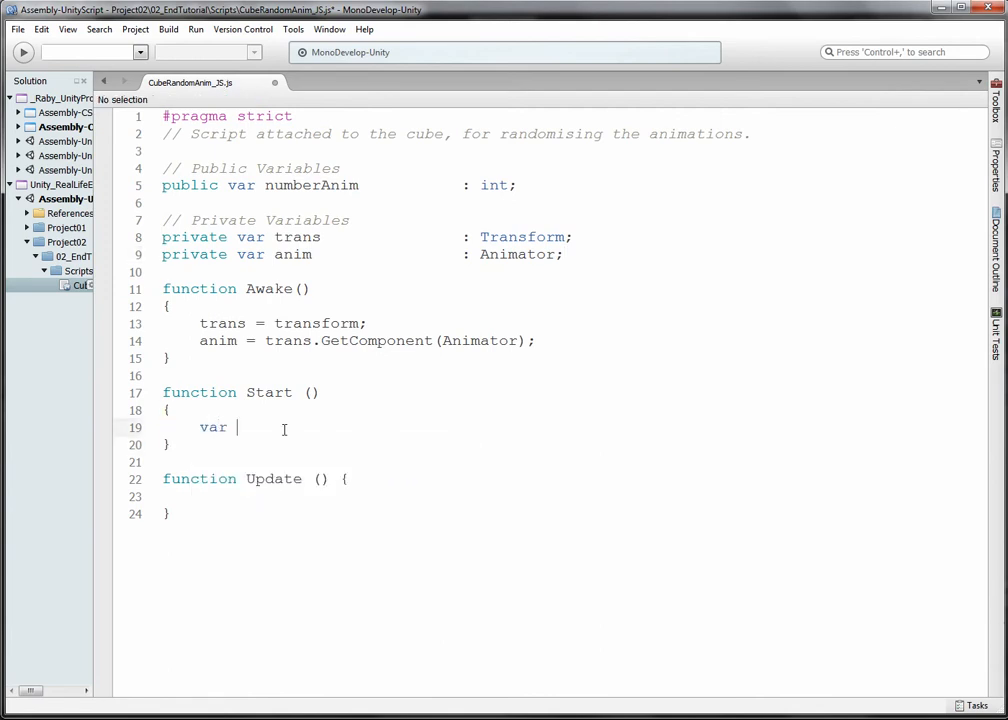
text(randFloat)
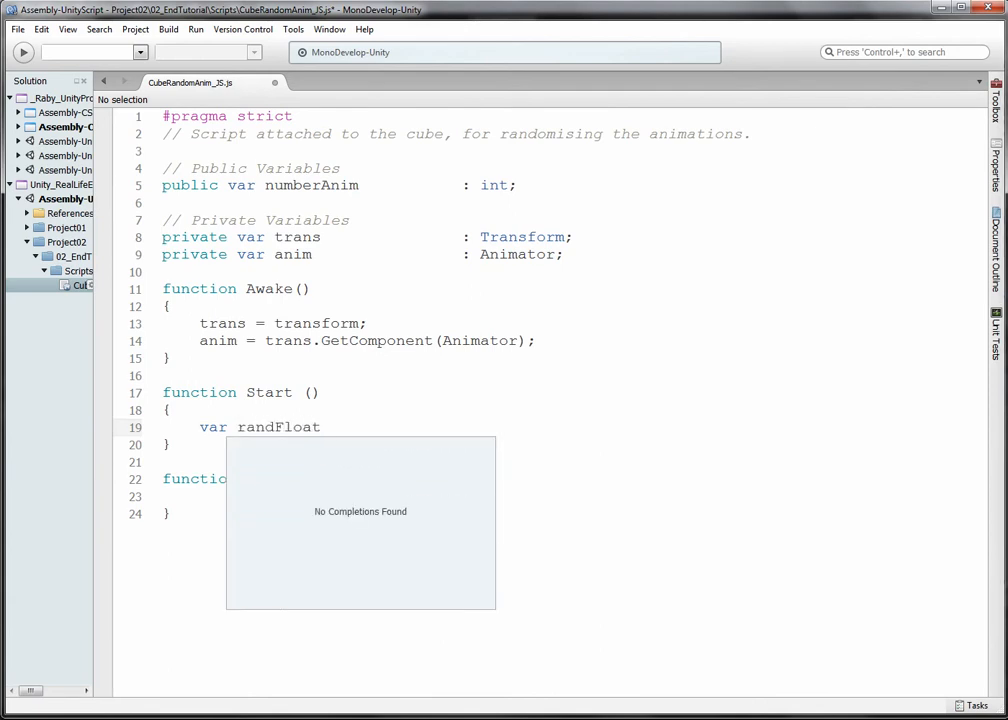
key(Tab)
text(: fl)
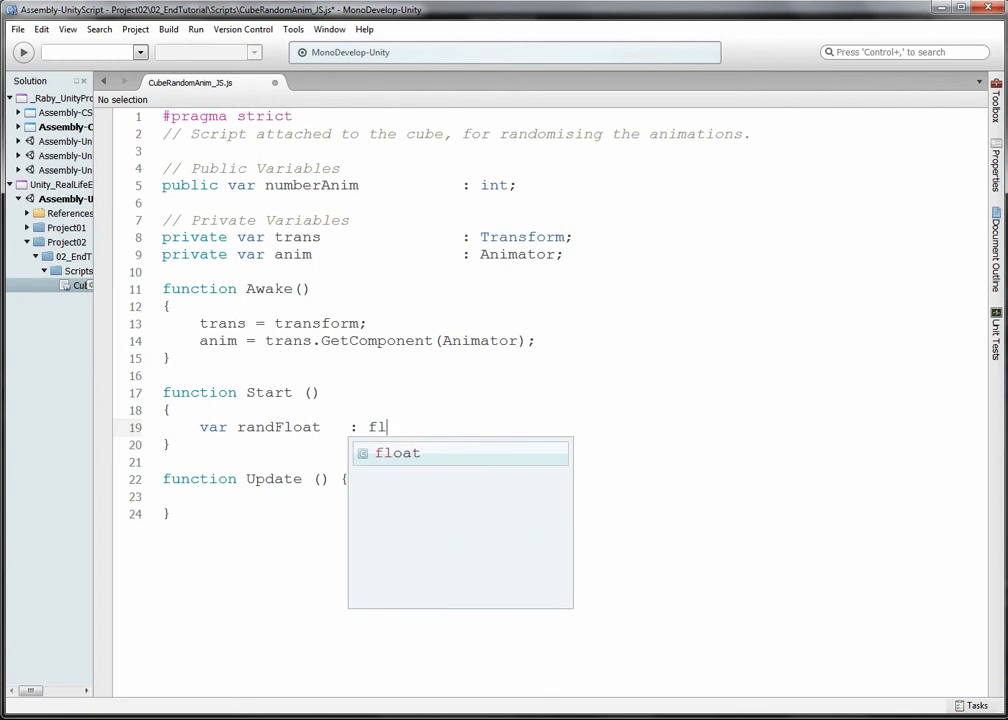
text(oat =)
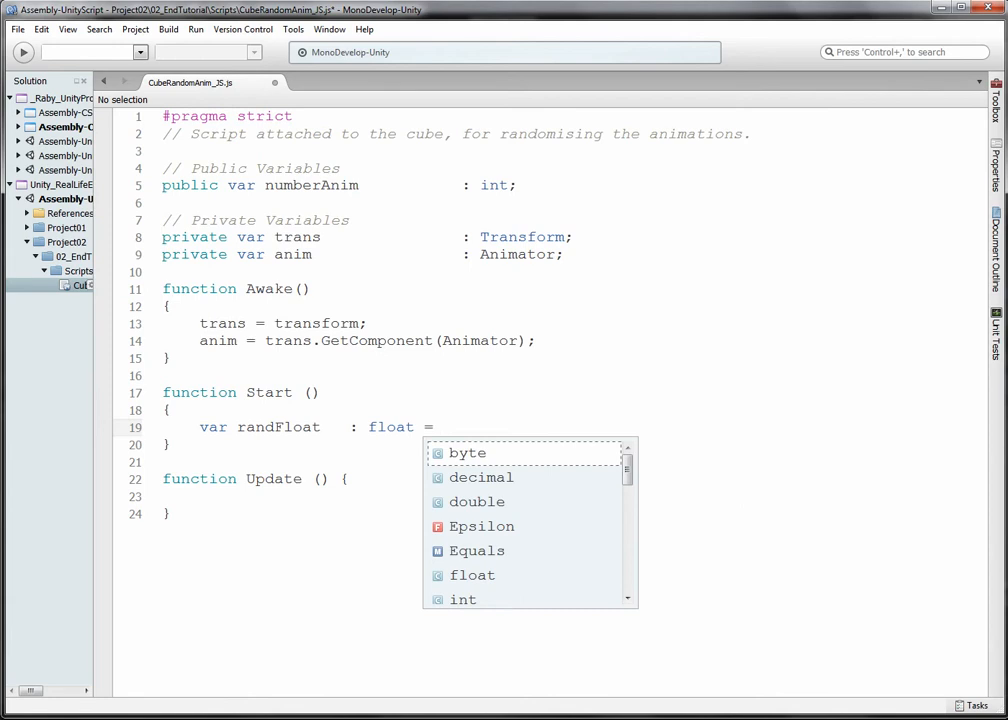
Continue the randFloat declaration with a Random.Range call whose minimum argument is 1
text(Random)
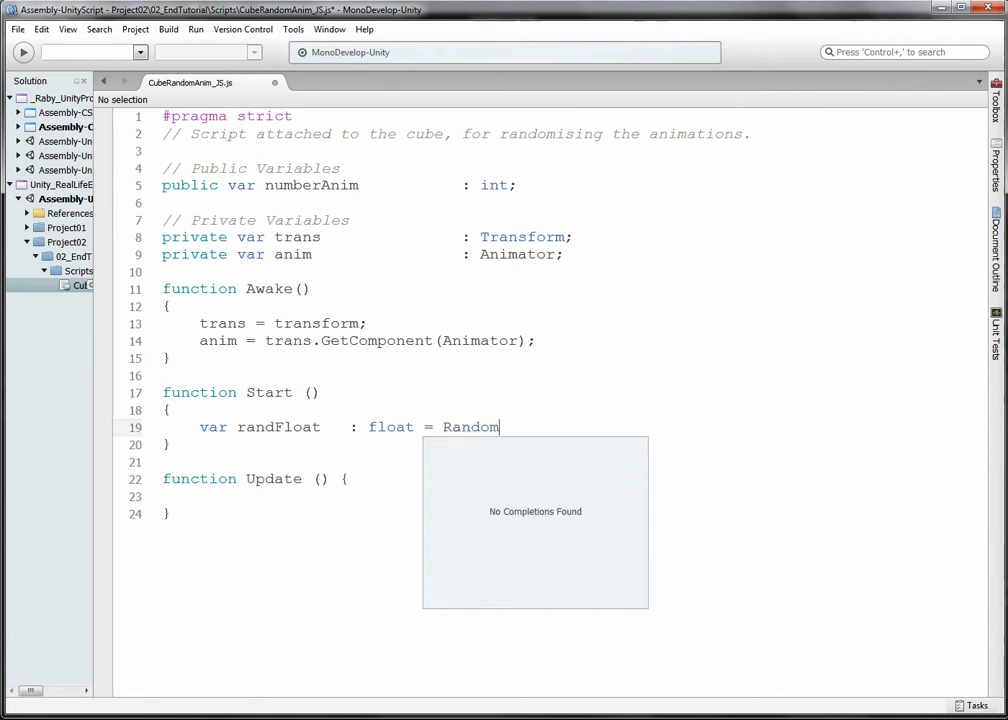
text(.Range)
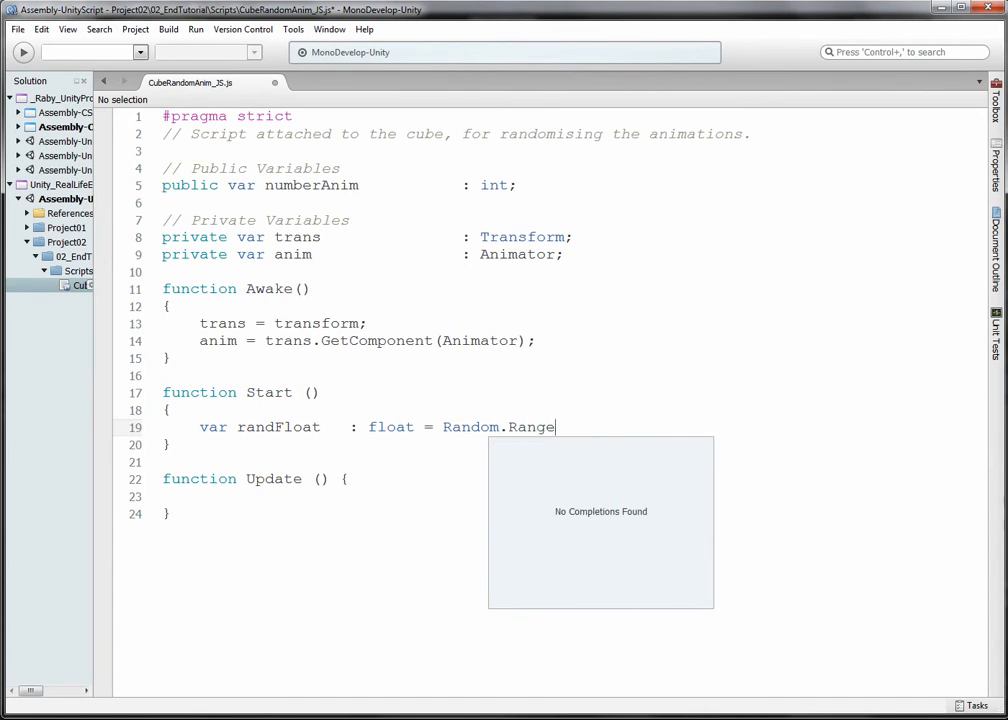
key(Escape)
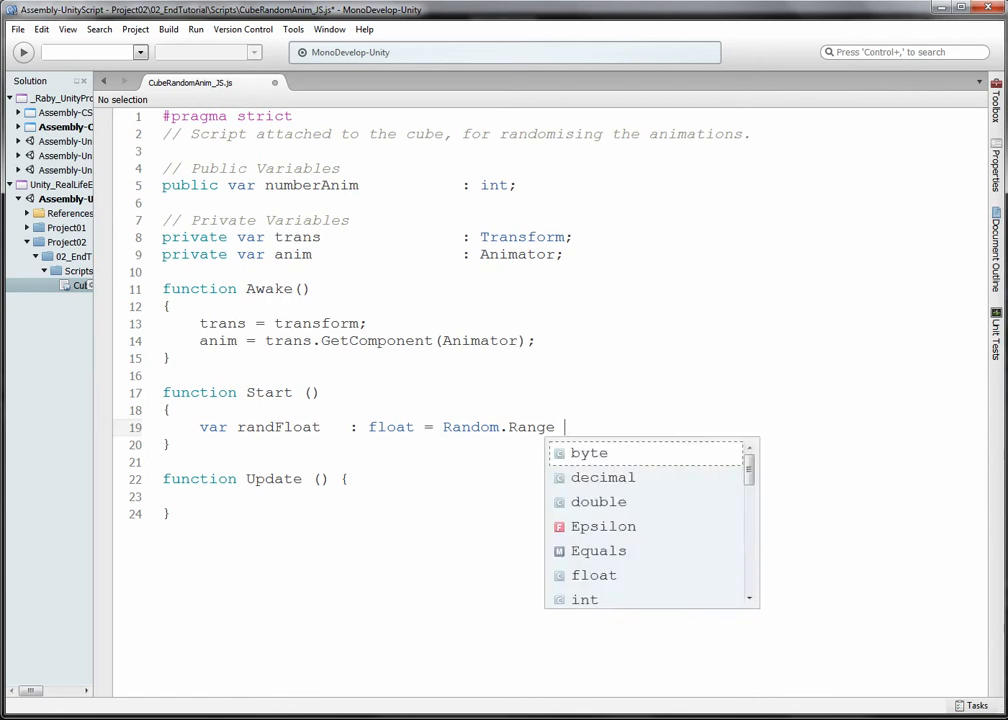
text(()
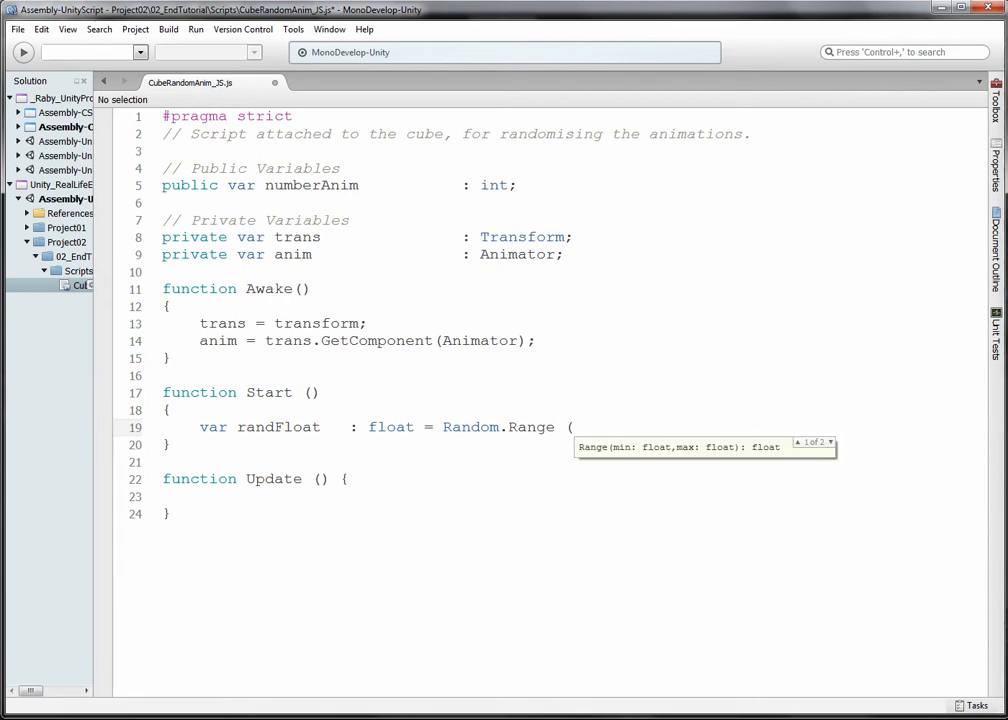
text(0)
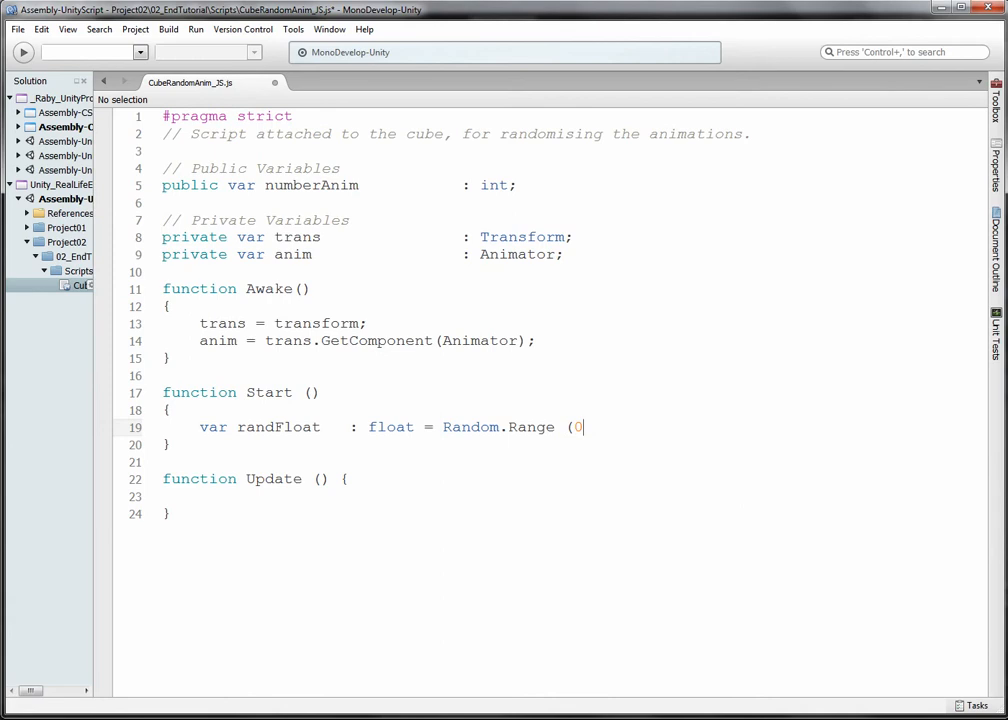
key(BackSpace)
text(1)
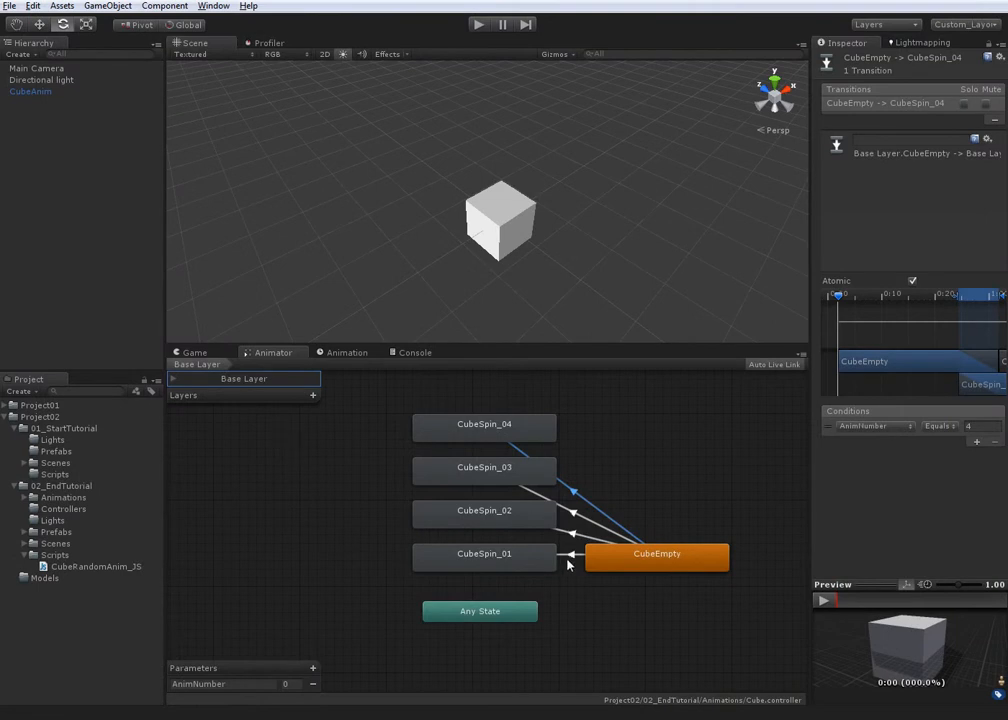
Complete the randFloat declaration in MonoDevelop with Random.Range (1.0, numberAnim); and save the script
click(566, 555)
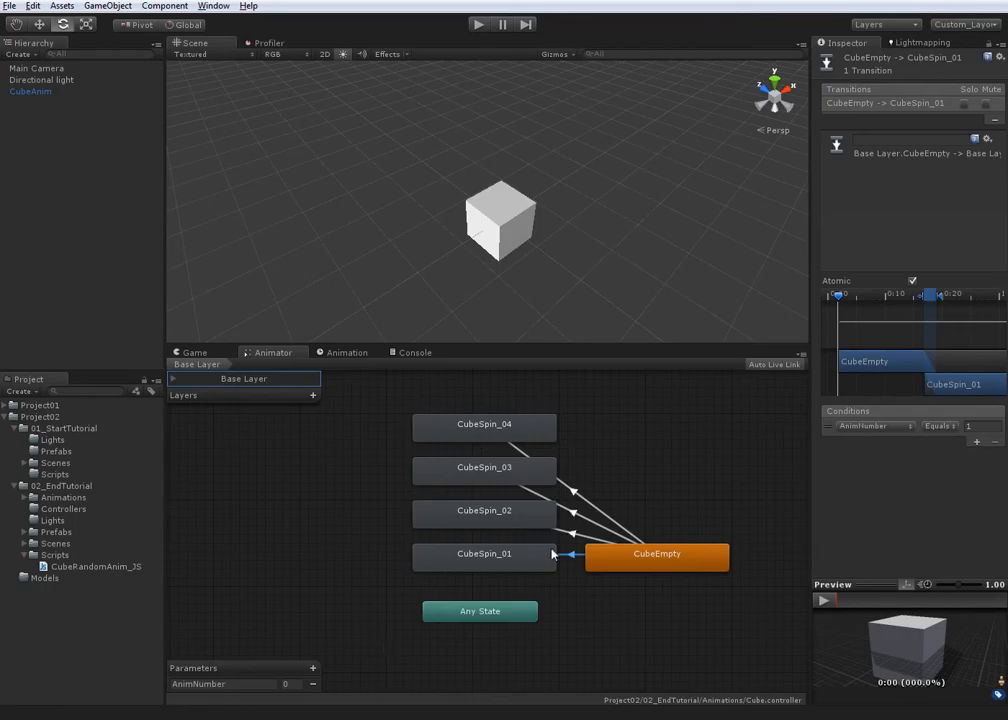
key(alt+Tab)
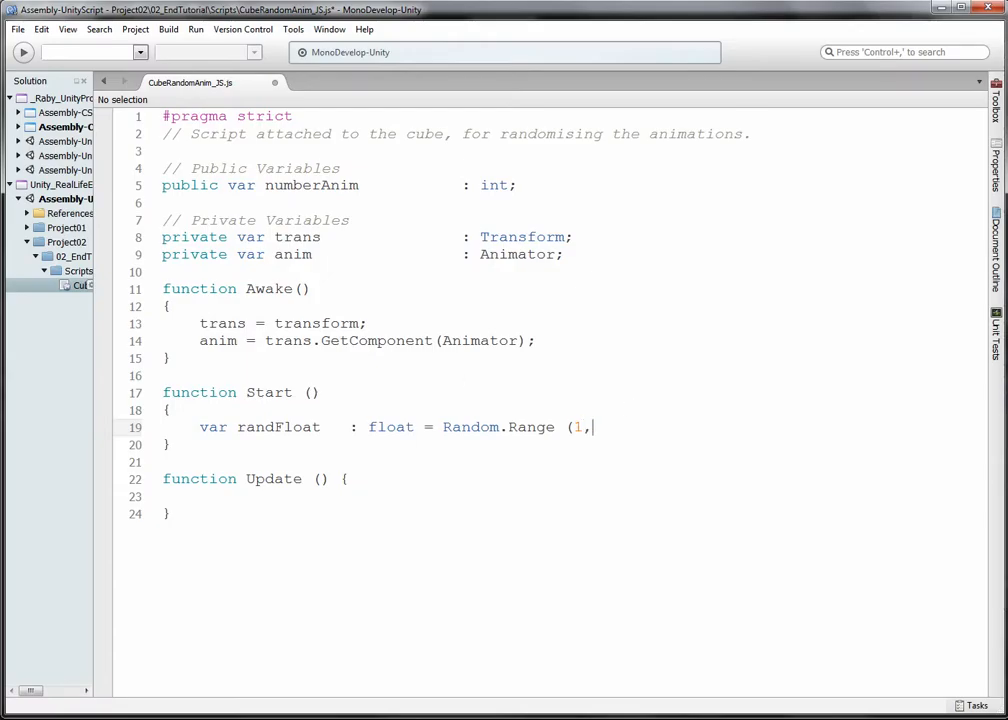
text(, numberAnim)
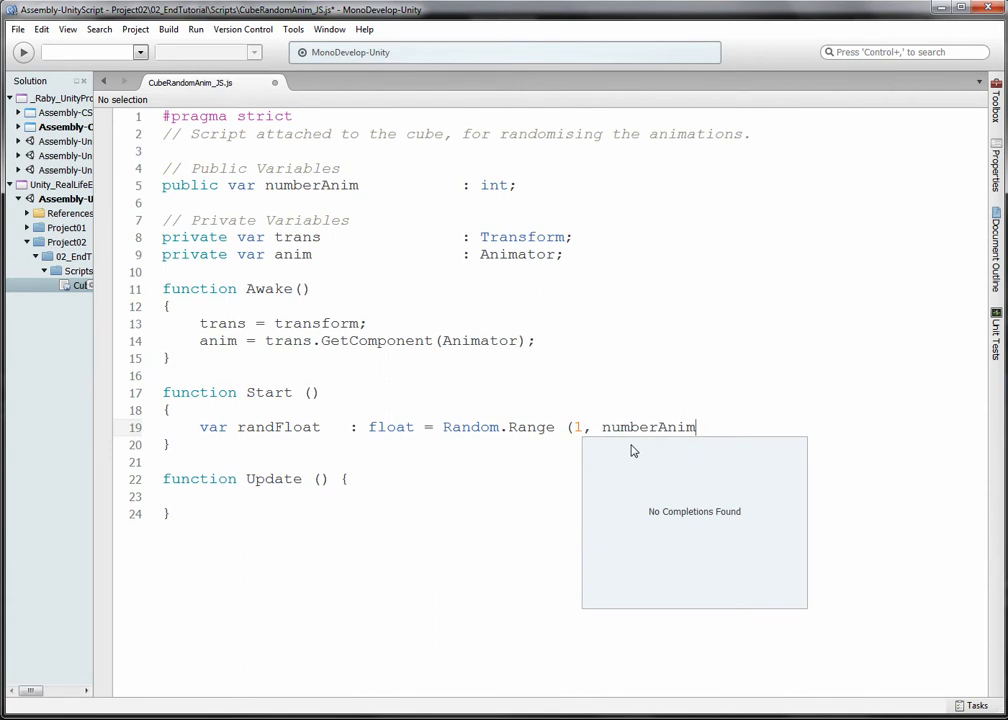
click(572, 427)
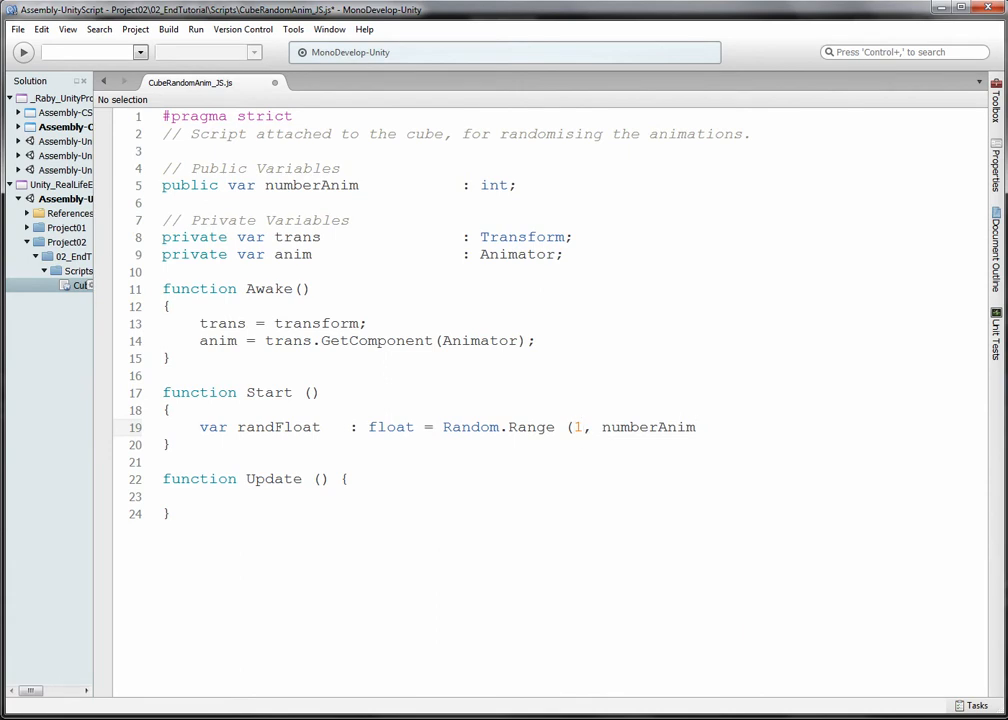
text(.0)
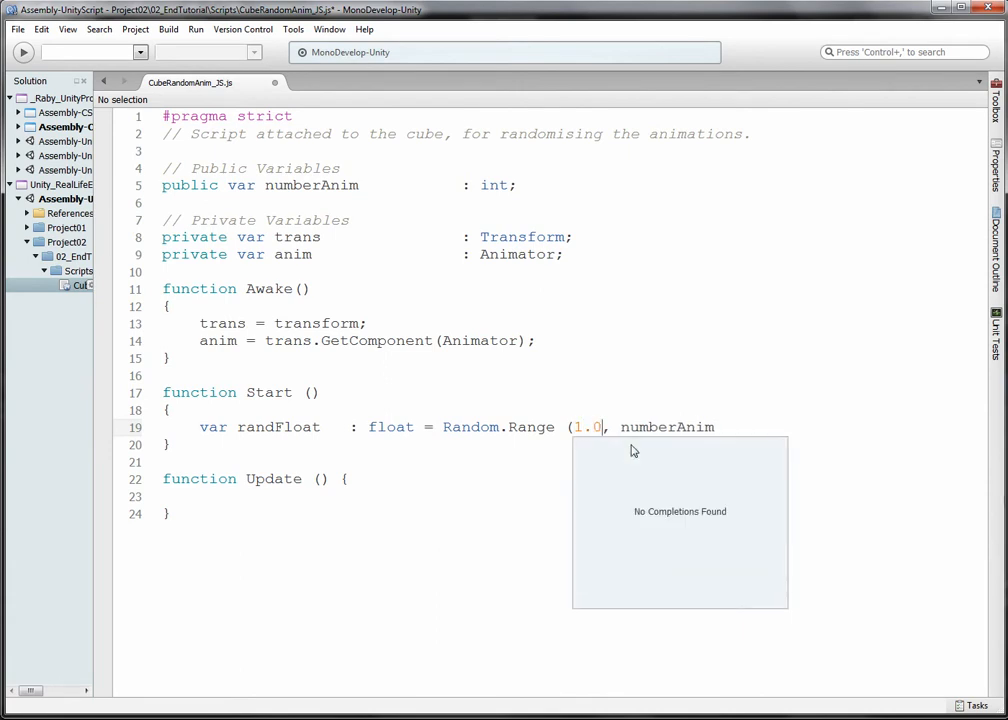
key(End)
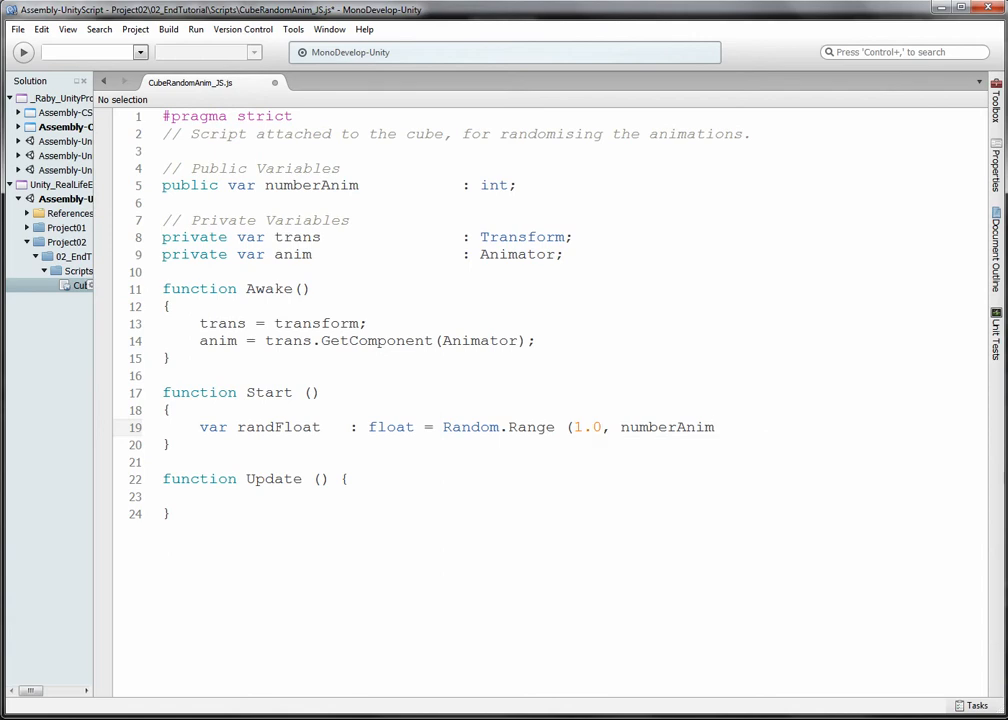
text();)
key(ctrl+s)
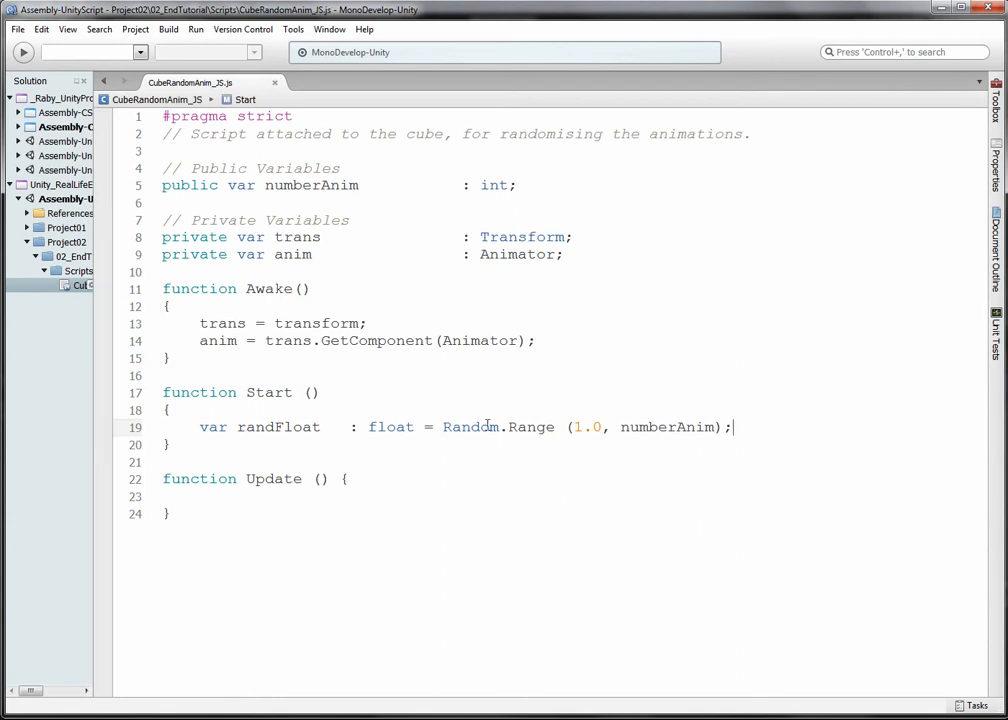
Switch to Unity, test-run the scene with the Console shown, and return to MonoDevelop
key(alt+Tab)
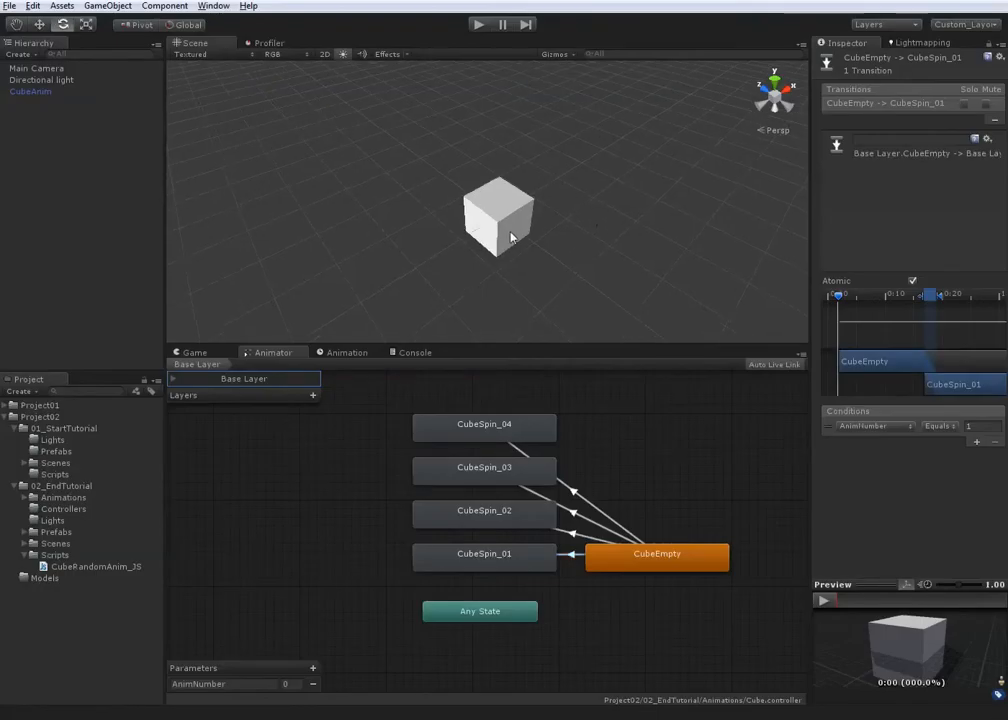
click(415, 352)
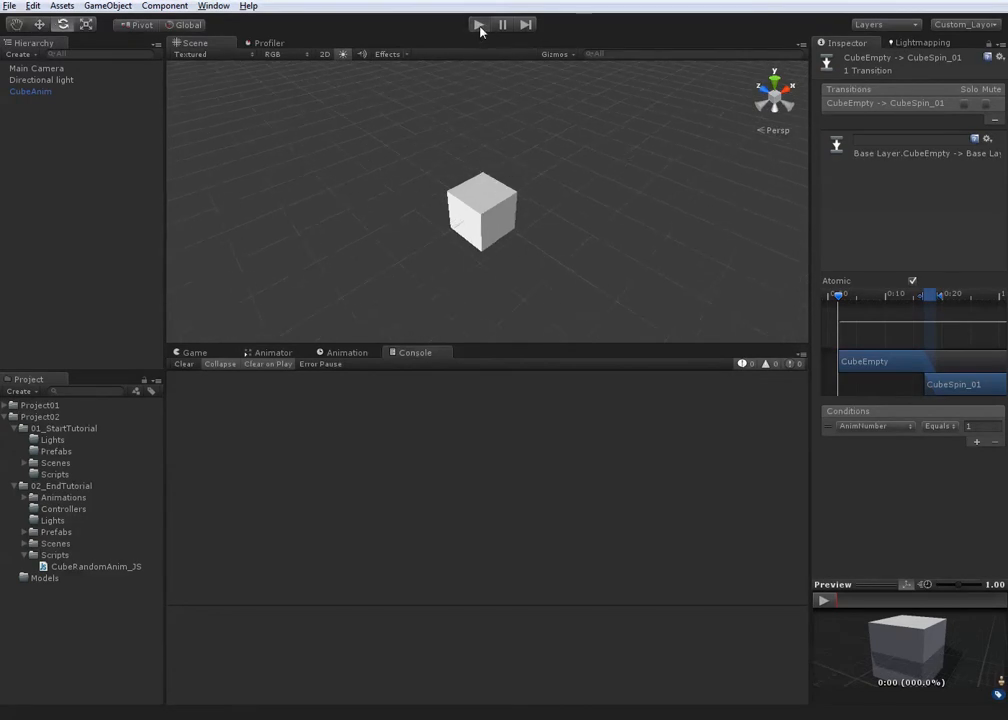
click(479, 26)
click(479, 26)
key(alt+Tab)
click(565, 341)
key(Return)
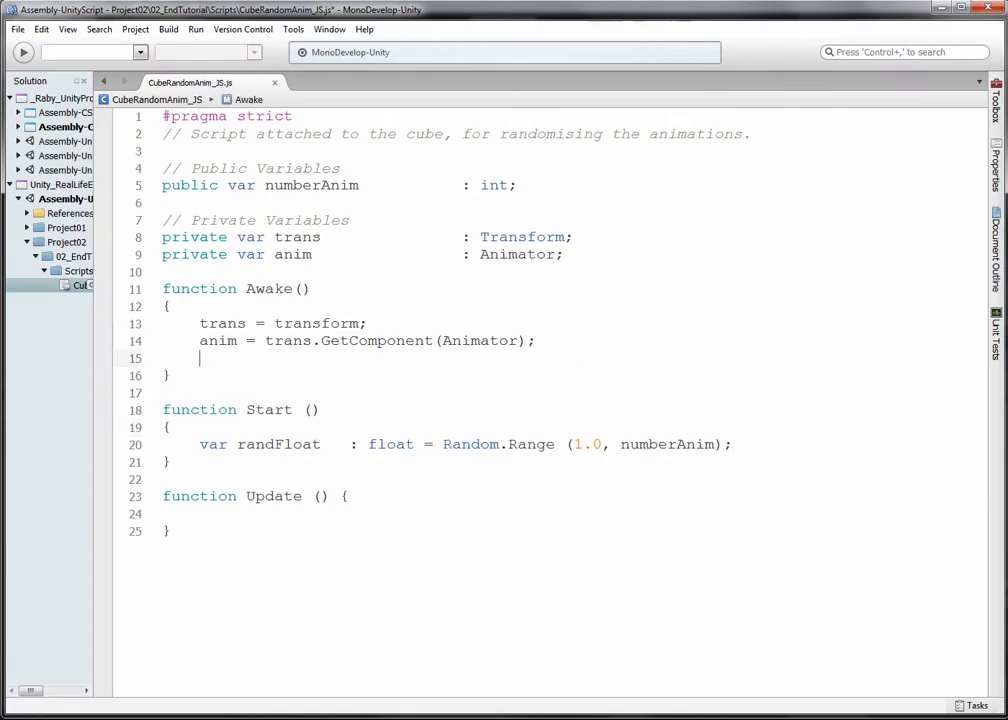
key(BackSpace)
Add the line "print (randFloat);" below the randFloat declaration in the Start function and save the script
key(Down)
key(Down)
key(Down)
key(Down)
key(Down)
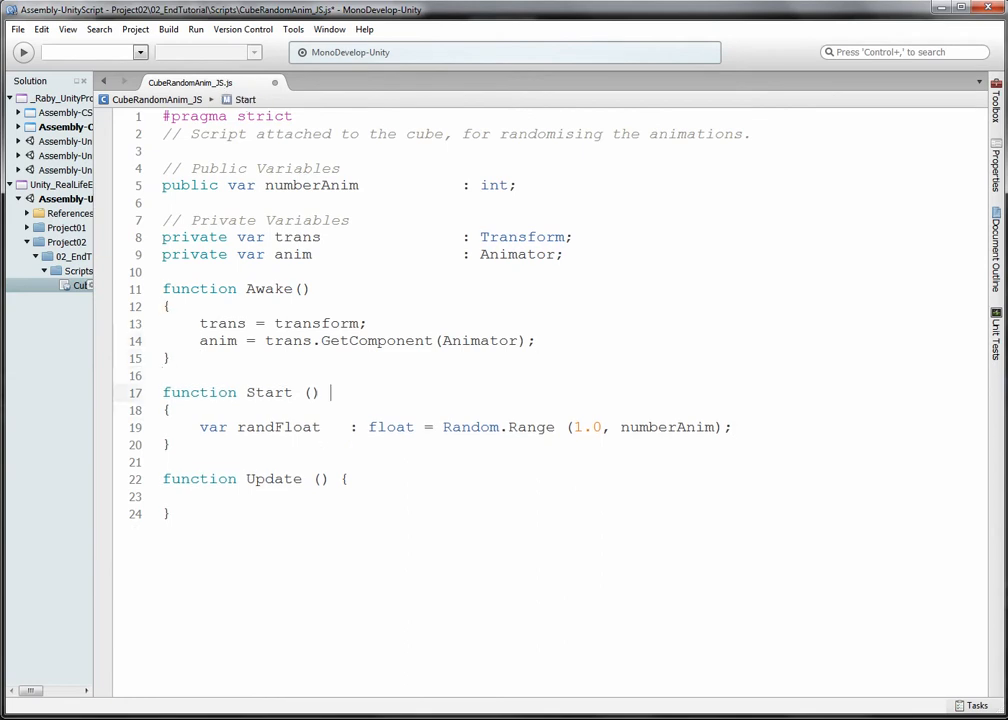
key(End)
key(Return)
text(pri)
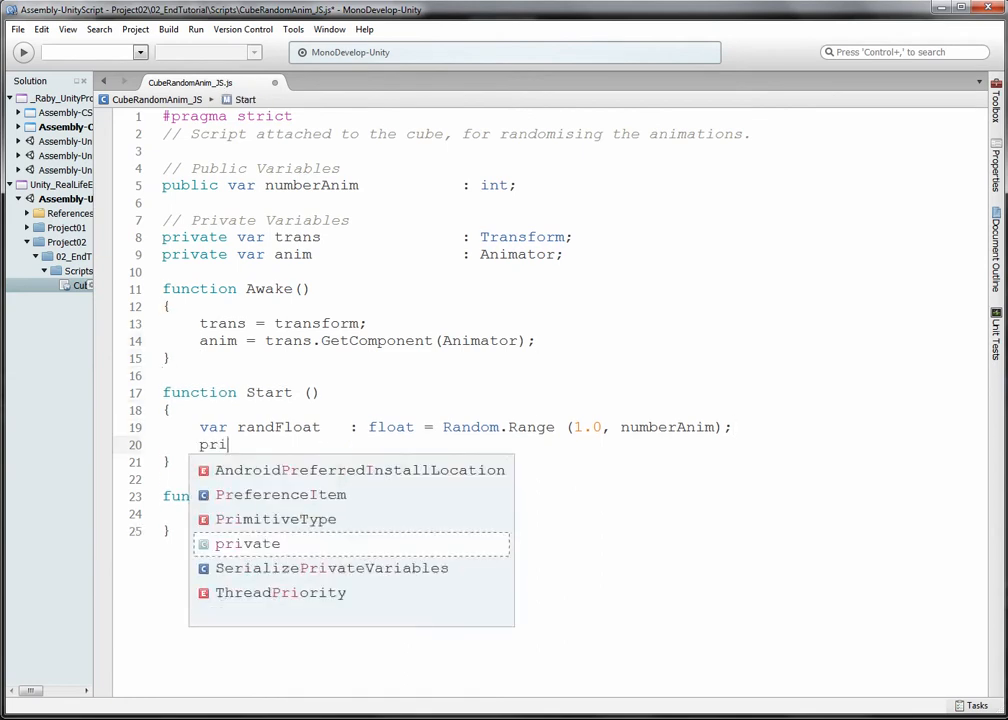
text(nt (randFloat);)
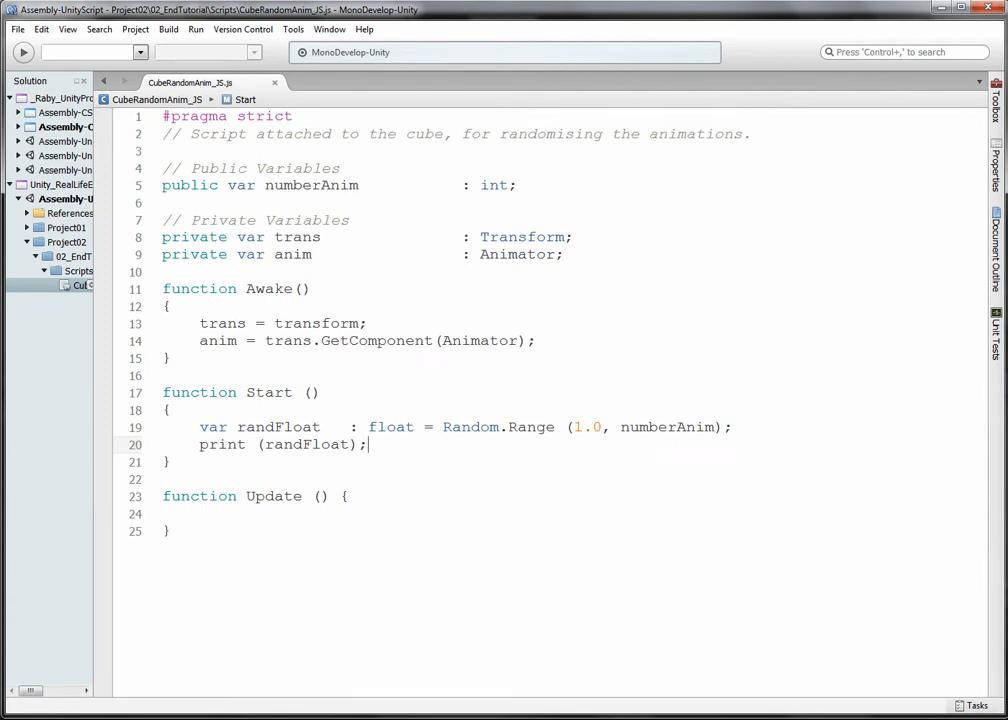
Switch to Unity and run the scene twice, checking the printed randFloat value in the Console
key(alt+Tab)
key(ctrl+p)
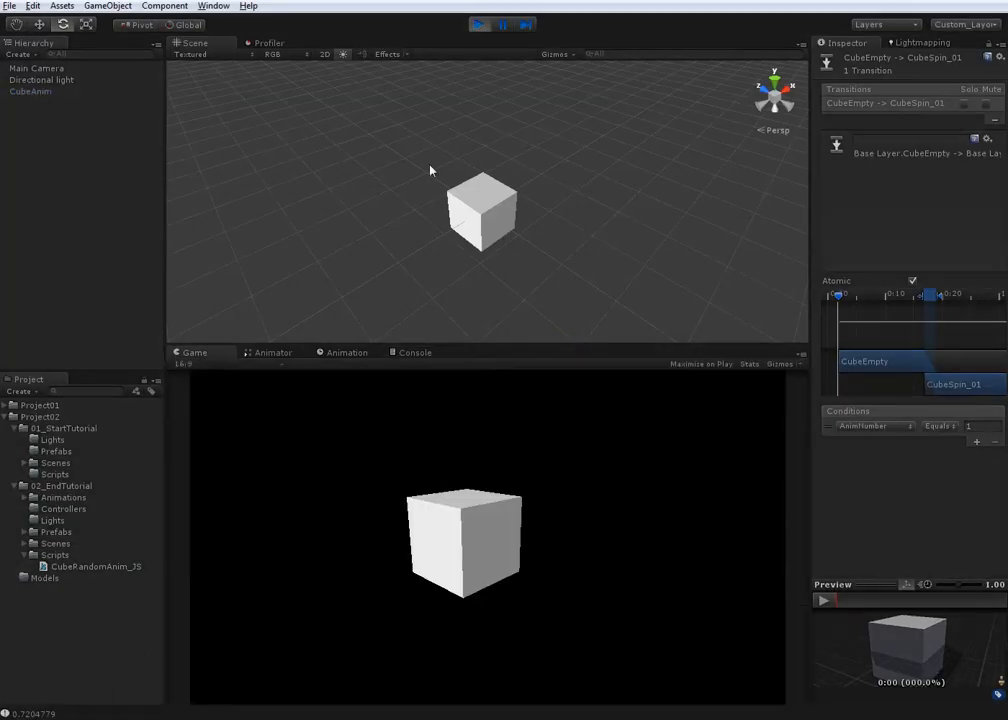
click(478, 25)
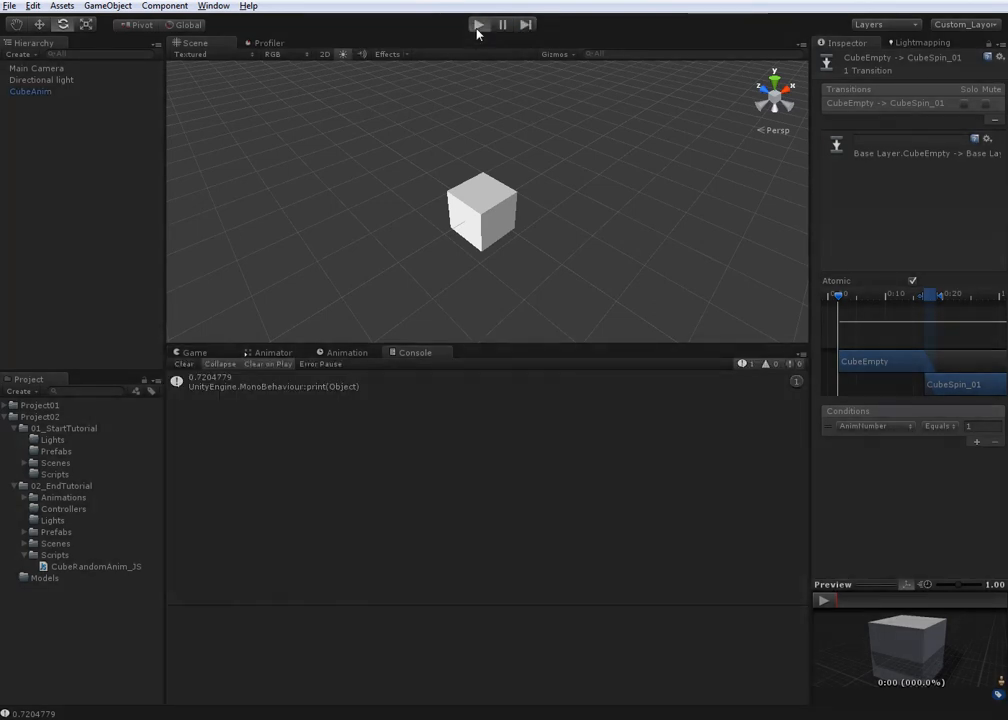
click(478, 25)
click(478, 25)
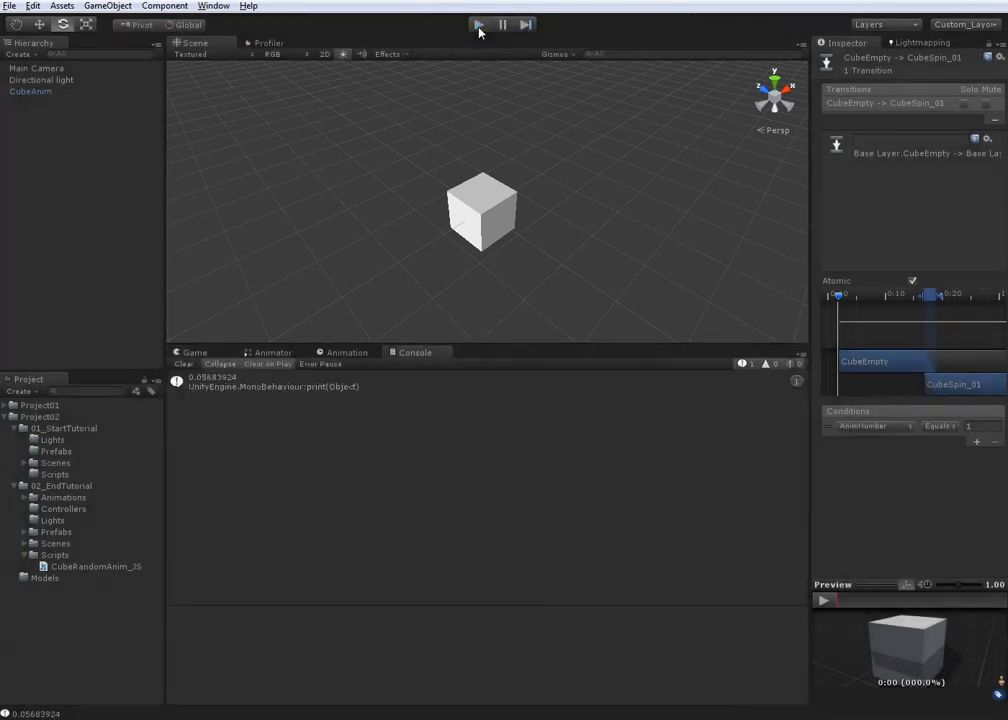
Recheck the Random.Range line in MonoDevelop, then in Unity set CubeAnim's Number Anim to 4 and apply the change to its prefab
key(alt+Tab)
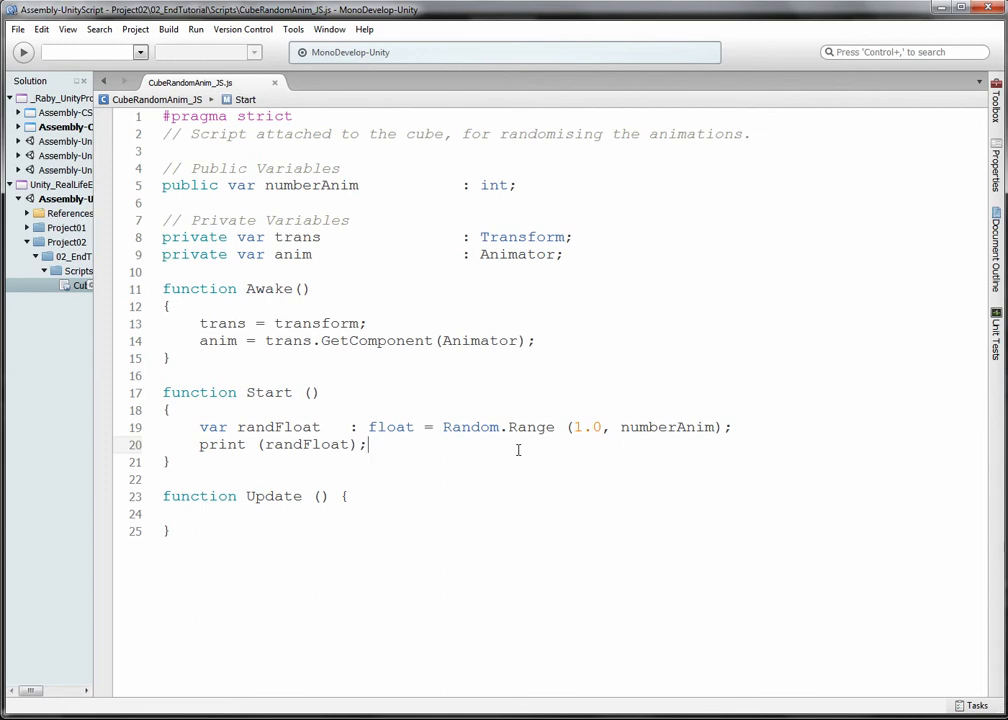
key(alt+Tab)
click(507, 208)
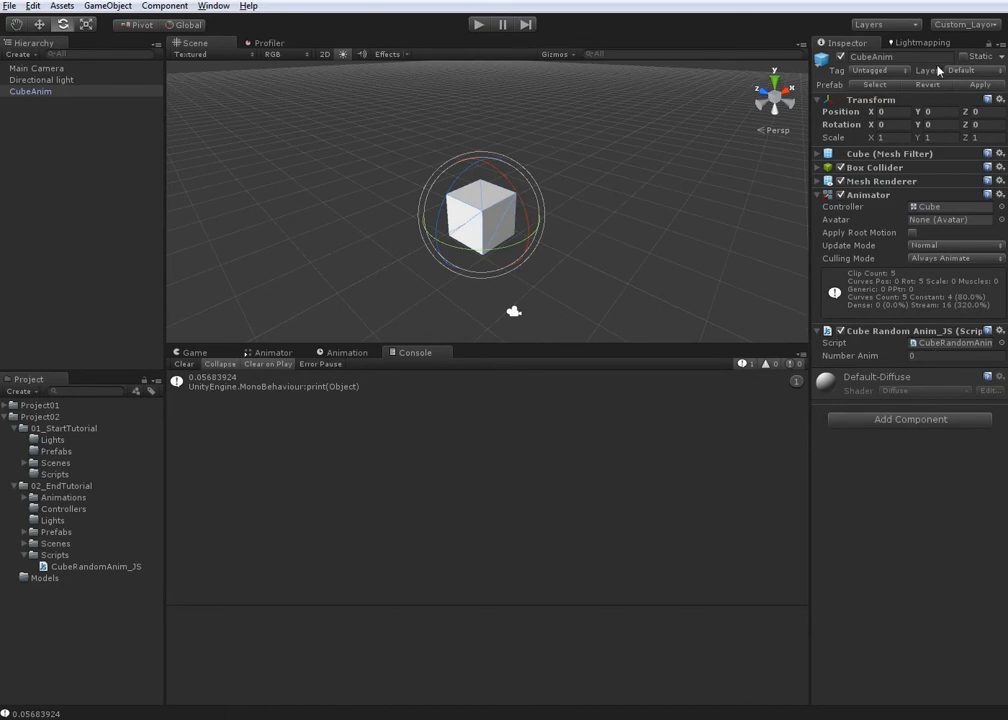
click(934, 356)
text(4)
click(976, 87)
alt+right_drag(503, 190, 513, 192)
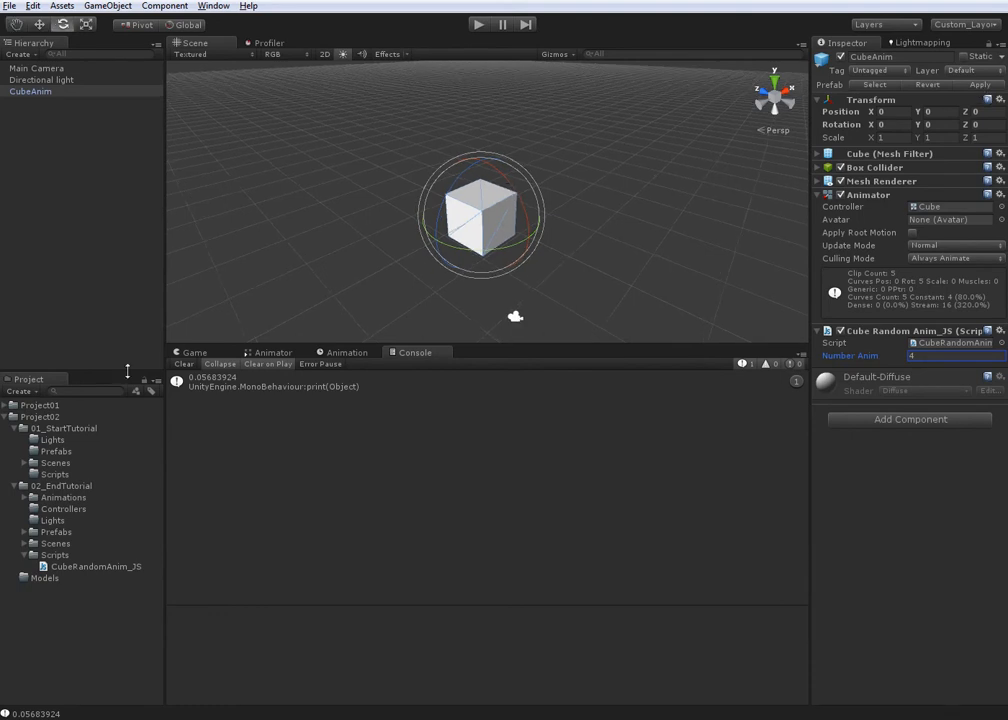
Clear the Console and run the scene again to check the printed randFloat value
click(184, 365)
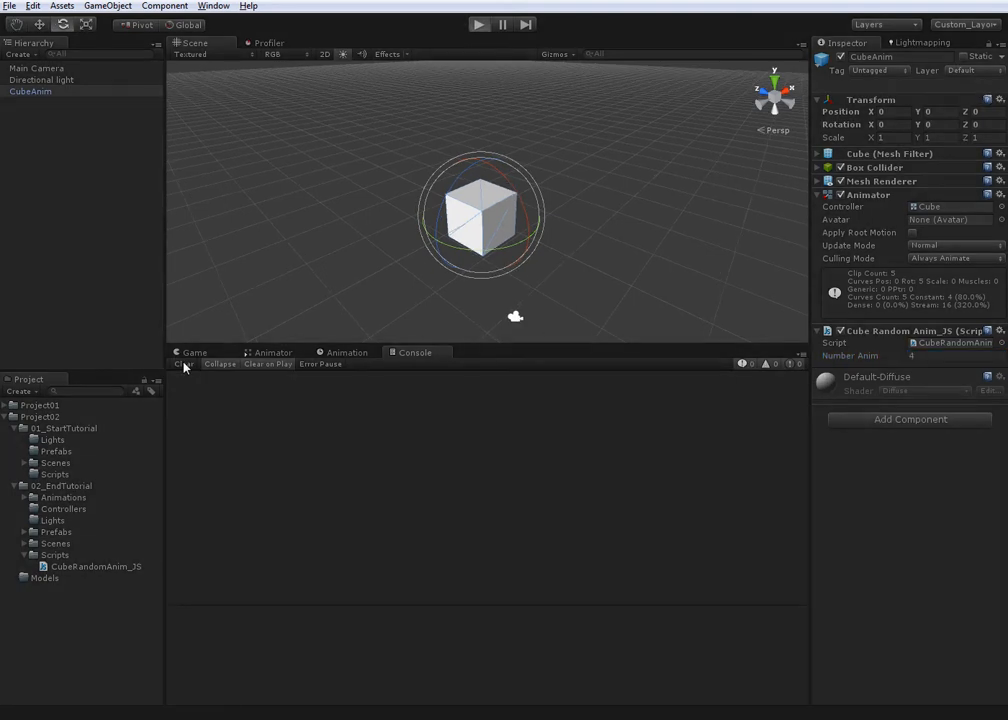
key(ctrl+p)
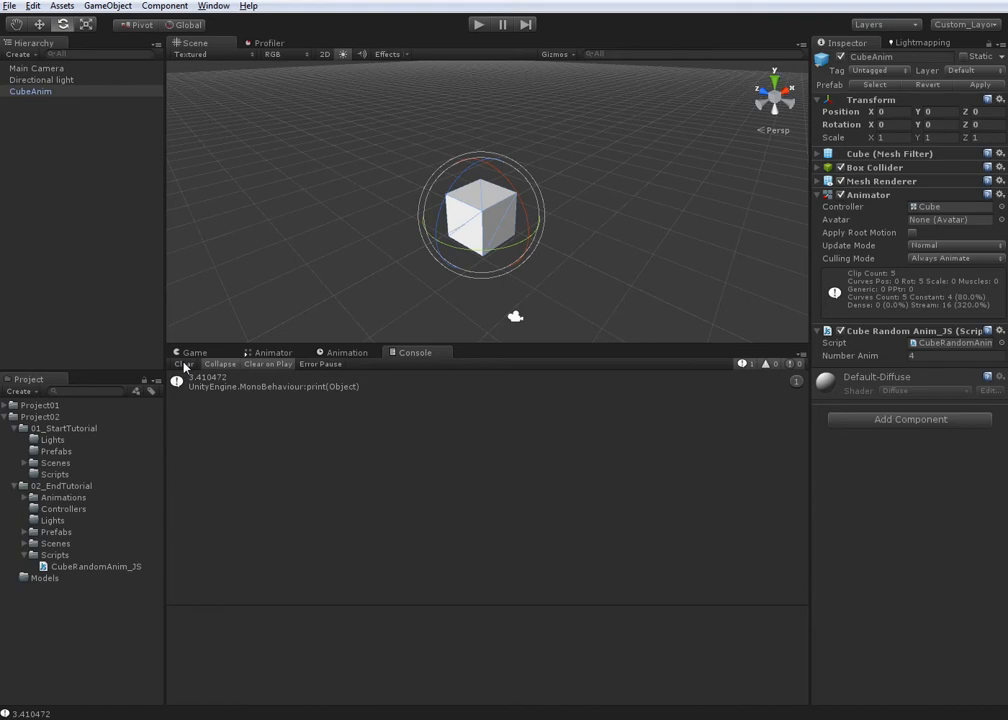
Switch to MonoDevelop and replace the print statement in the Start function with the beginning of a new line, "randFloat = Mathf("
key(alt+Tab)
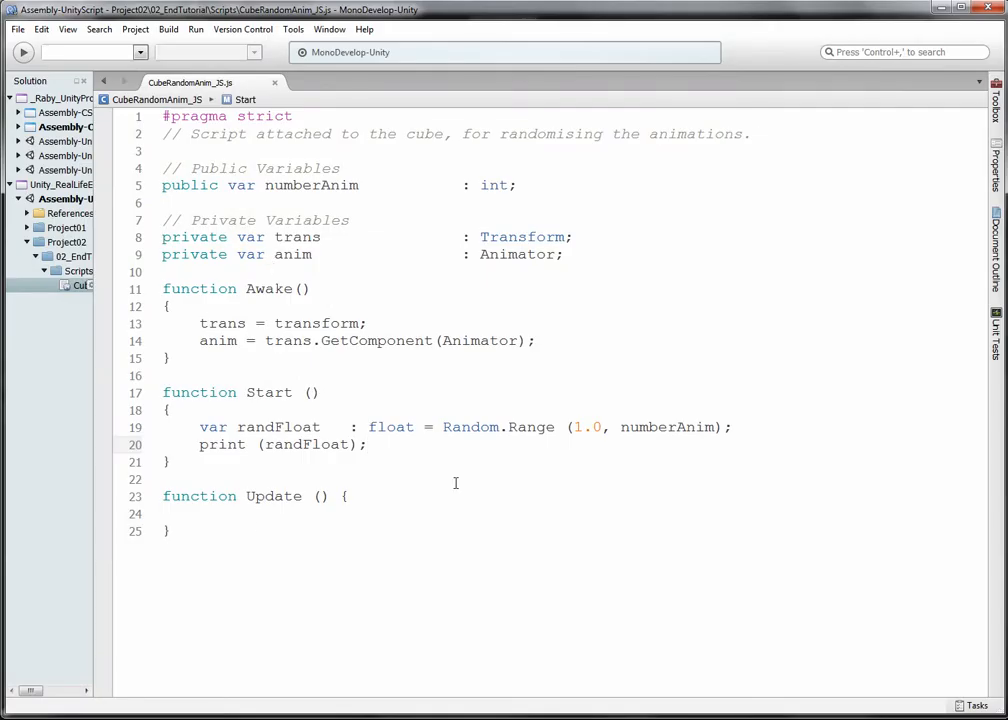
drag(418, 438, 286, 452)
key(BackSpace)
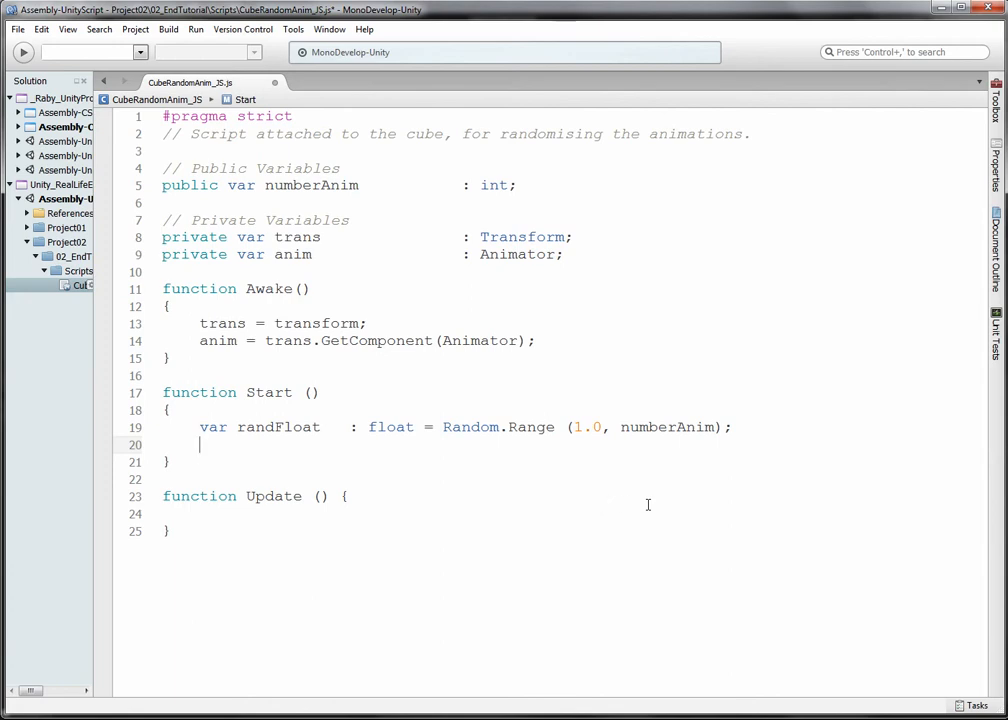
text(randF)
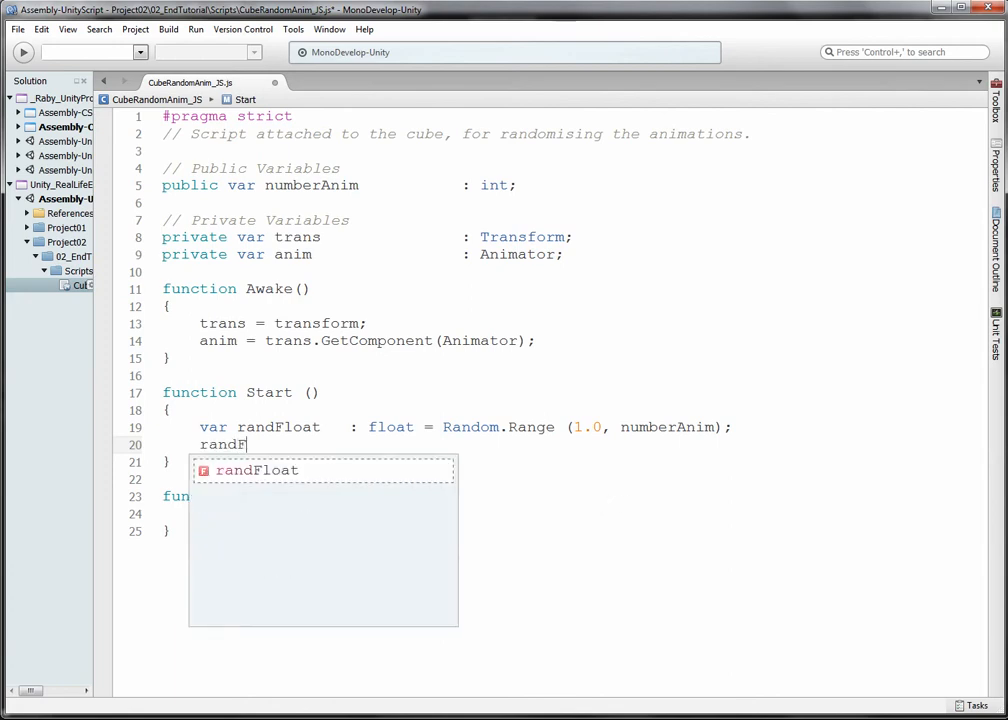
text(loat = Mathf)
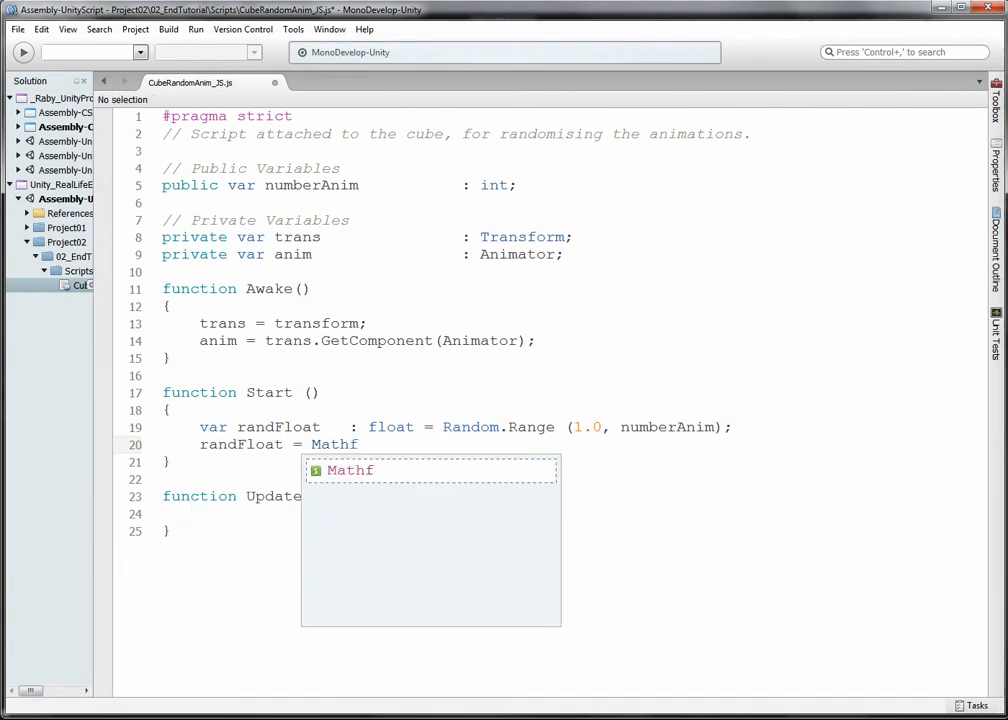
text(()
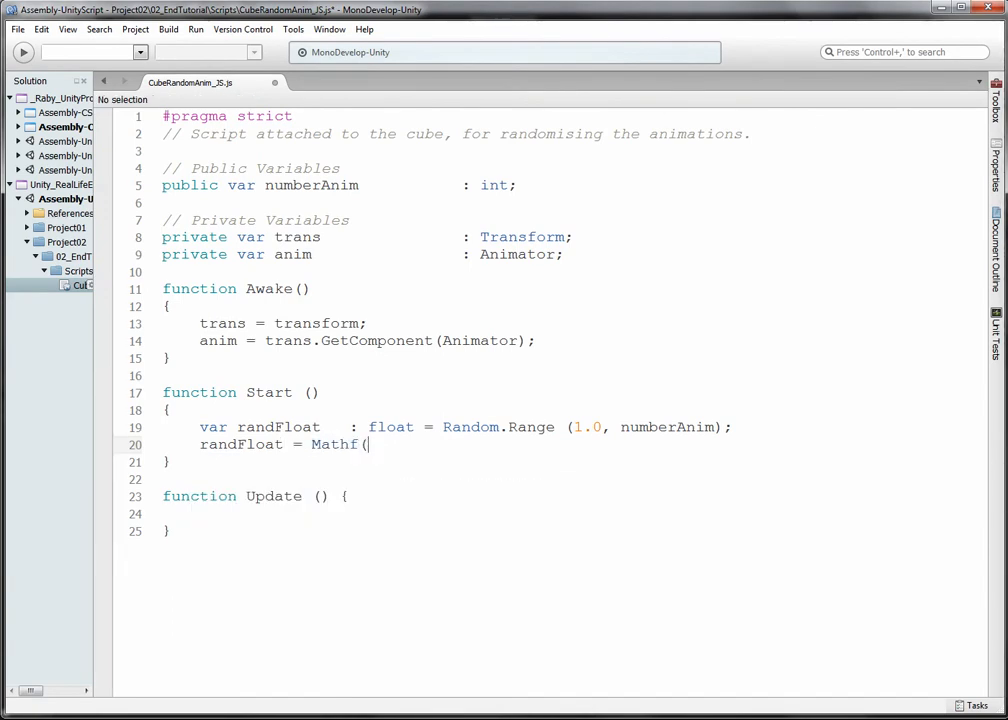
Complete the randFloat assignment in Start so it reads randFloat = Mathf.FloorToInt(randFloat);
key(BackSpace)
text(.Flor)
key(BackSpace)
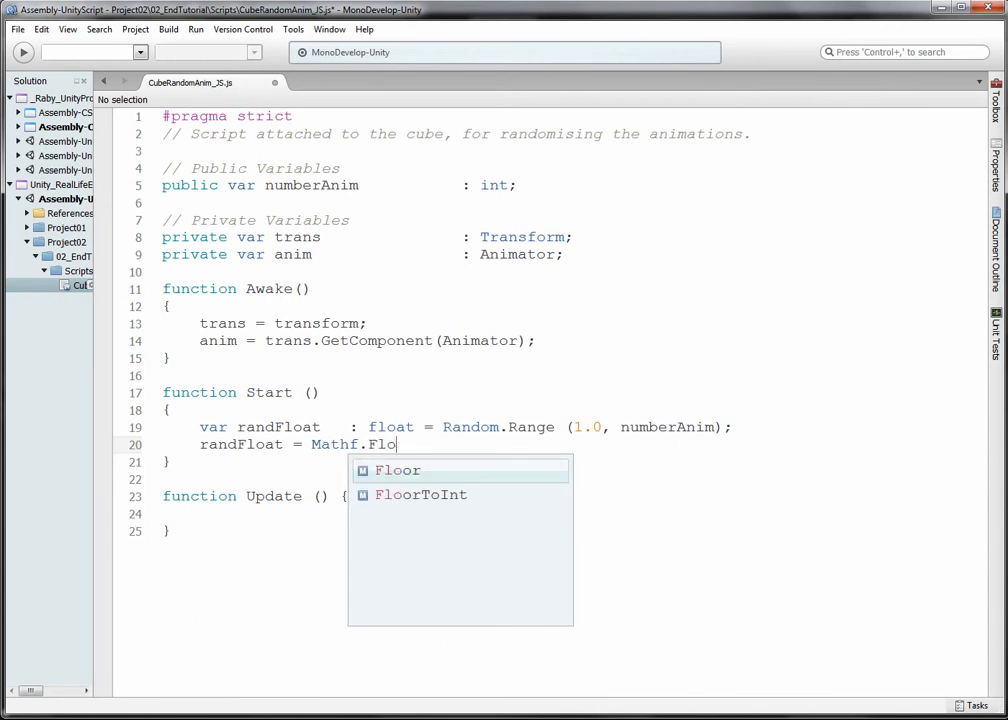
text(orToI)
key(Return)
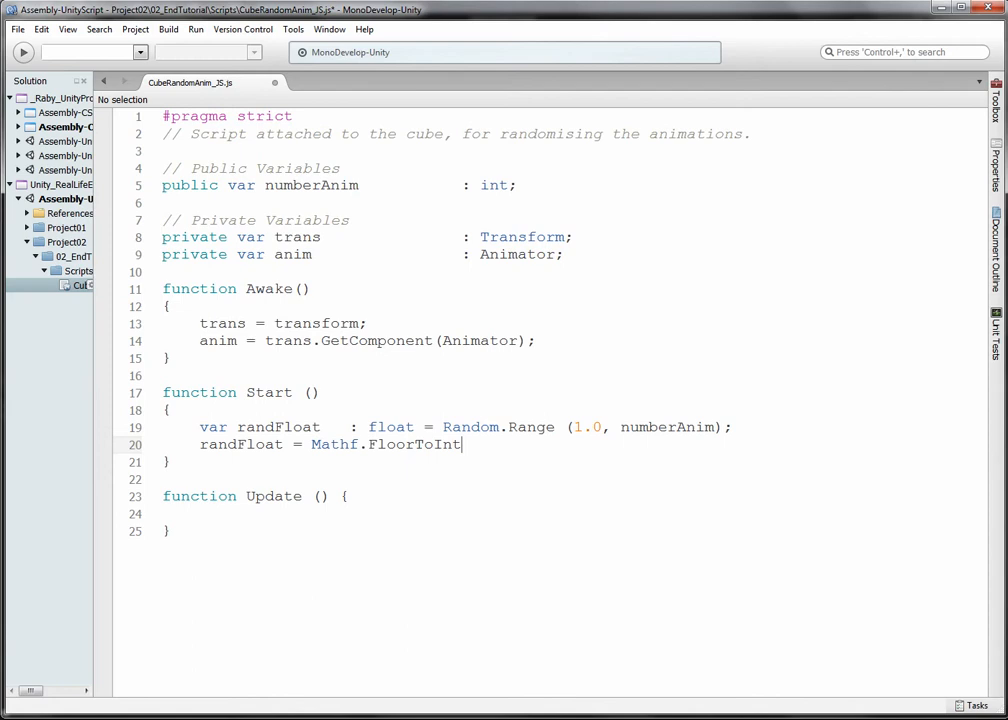
click(416, 444)
click(478, 443)
text((ranf)
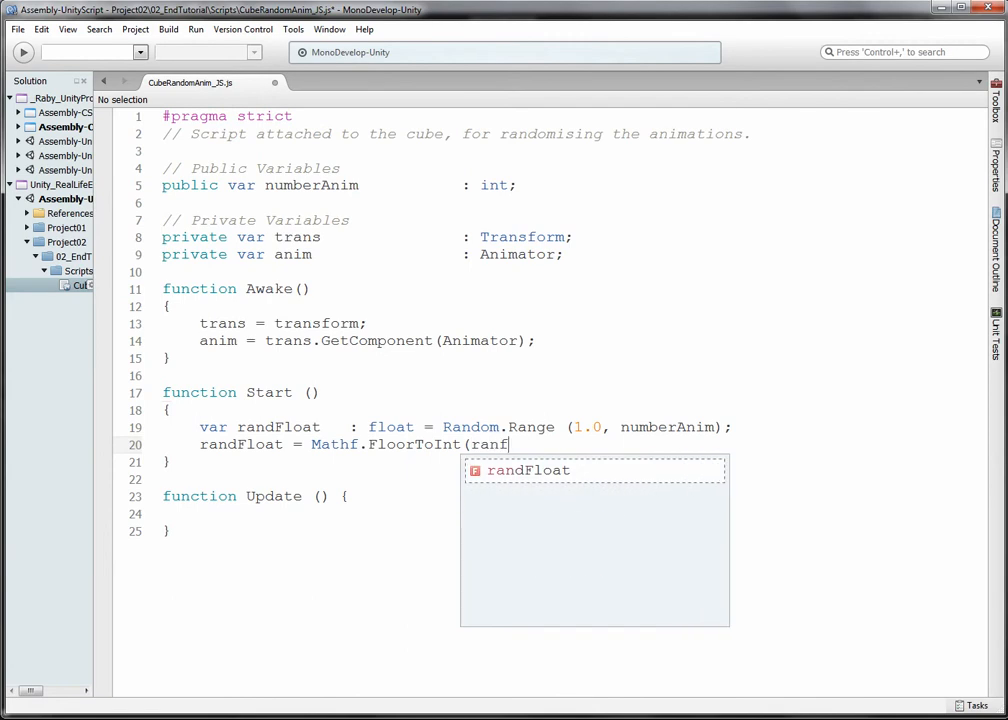
key(BackSpace)
text(dFloa)
text(t);)
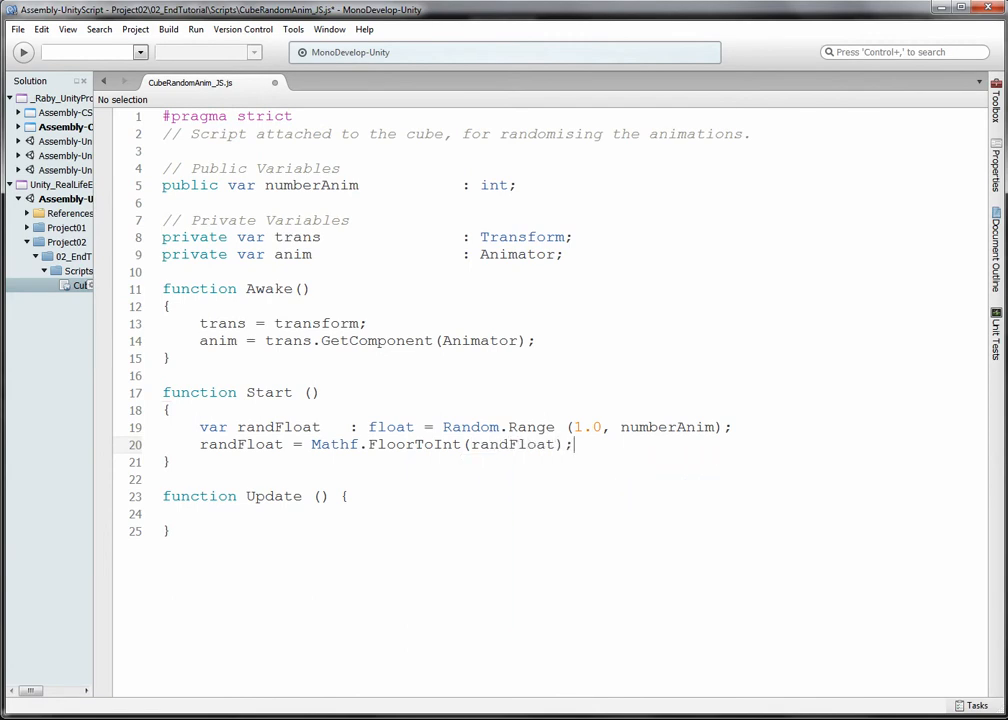
Add print (randFloat); below the FloorToInt line in Start and save the script
key(Return)
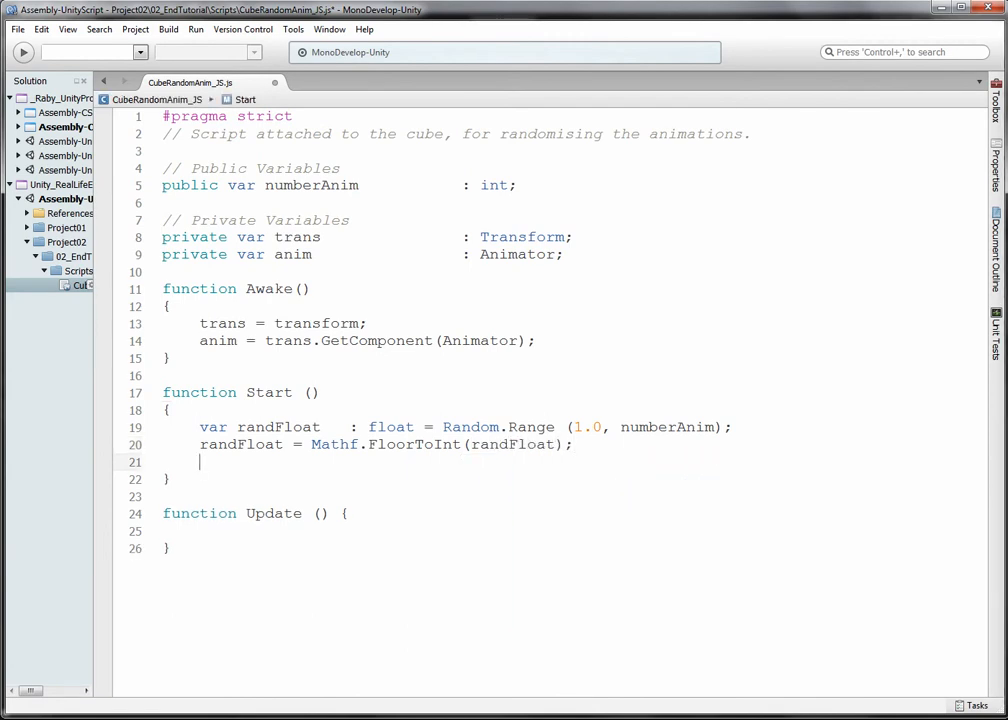
text(print (rand)
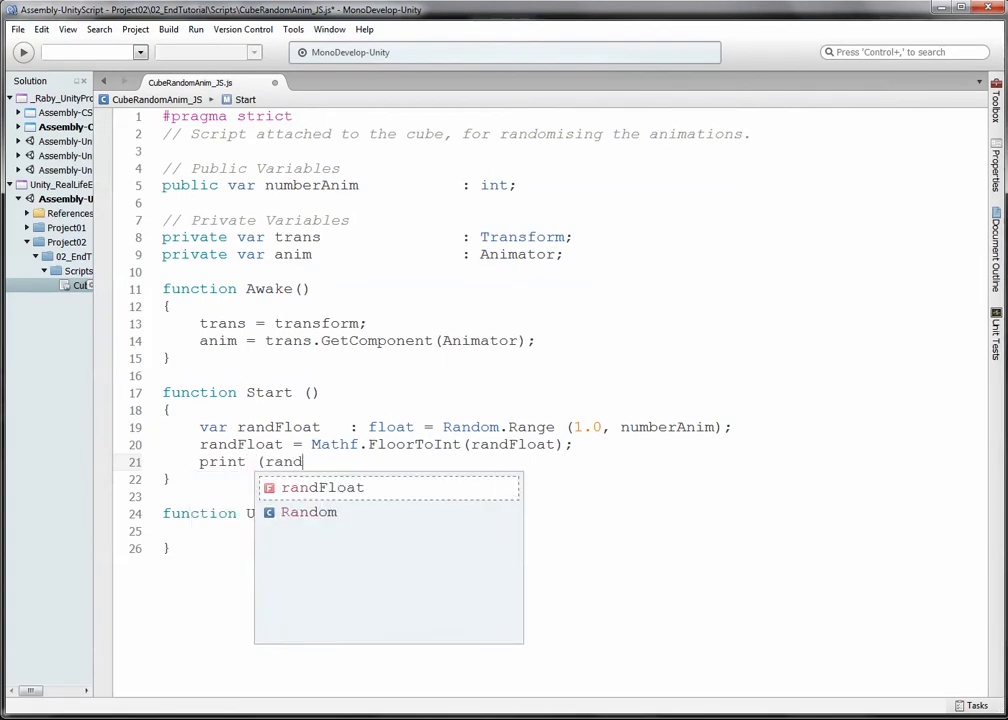
text(Float);)
key(ctrl+s)
Switch to Unity and run and stop the scene several times to check the random number printed in the console
key(alt+Tab)
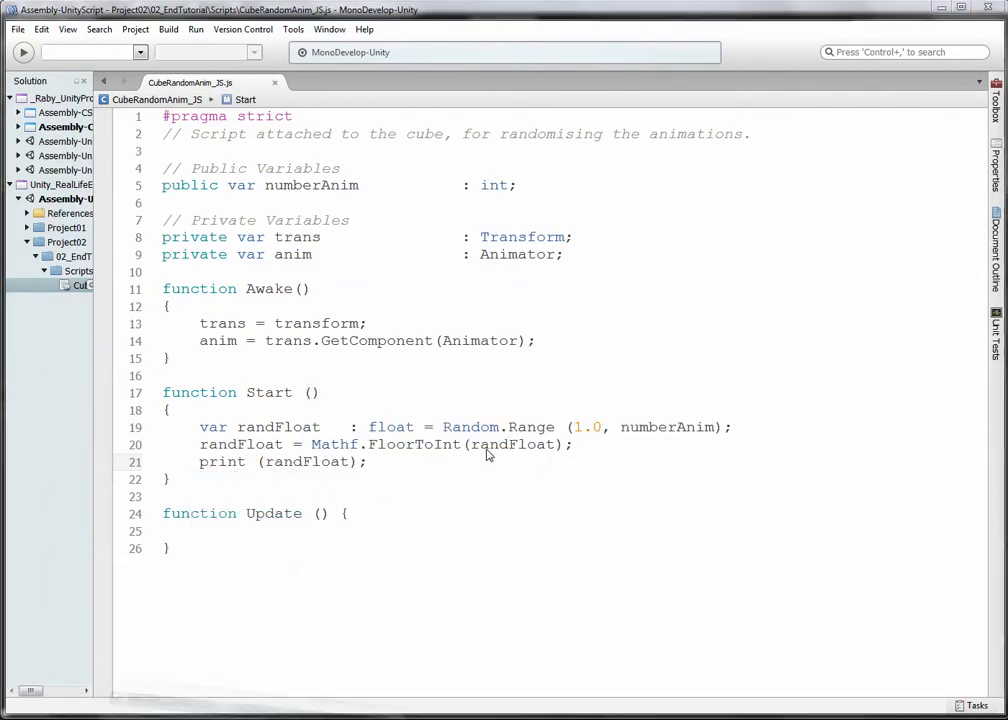
key(alt+Tab)
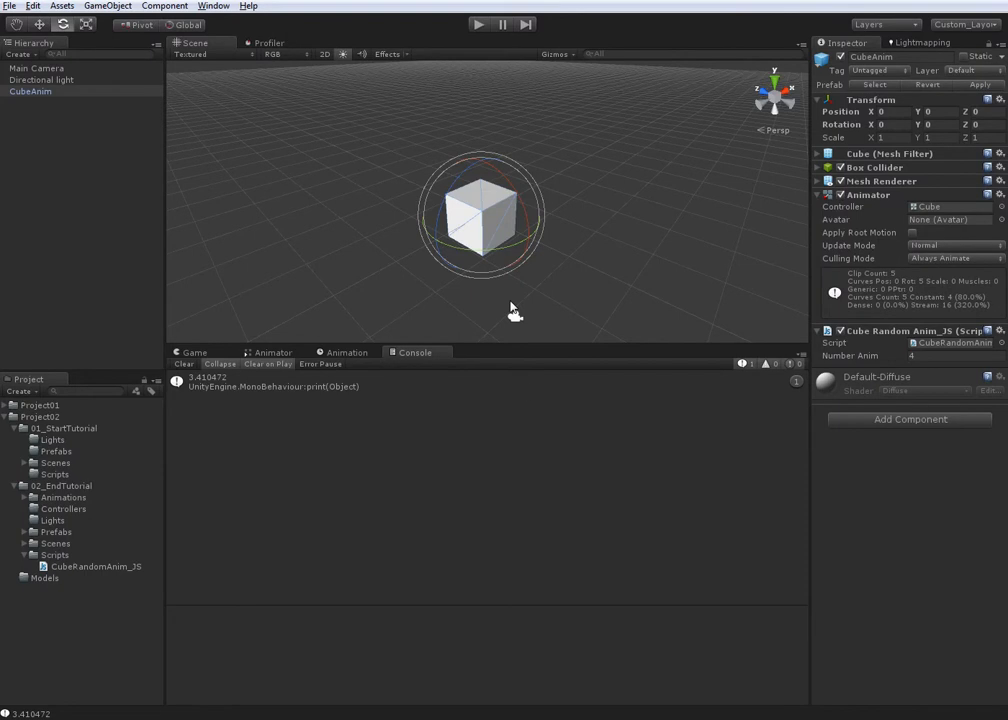
key(ctrl+p)
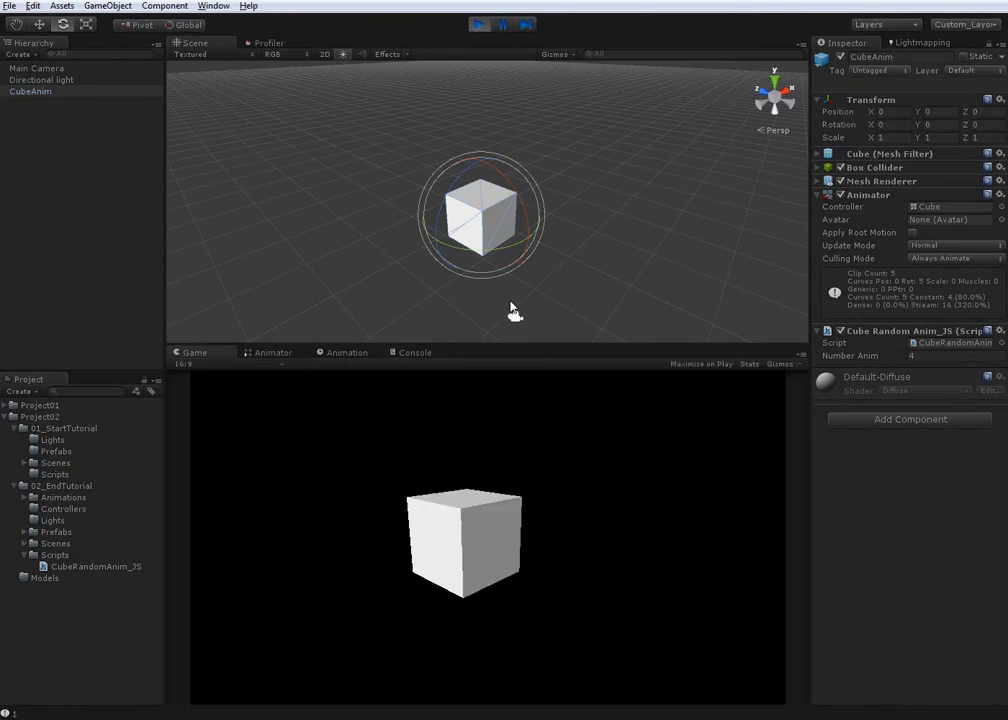
click(479, 24)
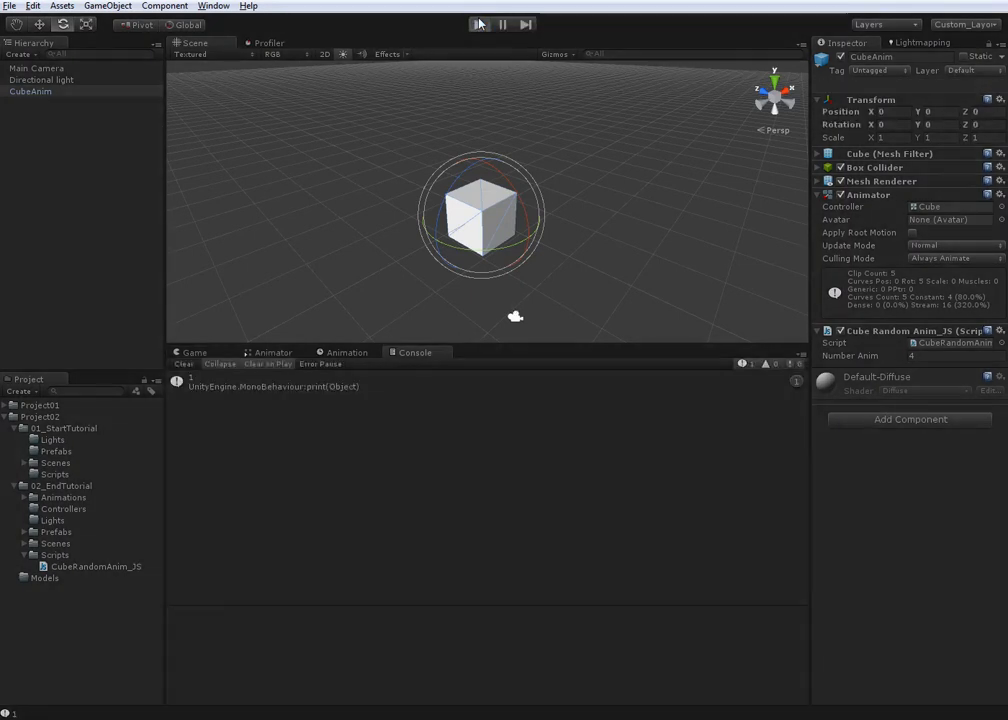
click(479, 24)
click(479, 24)
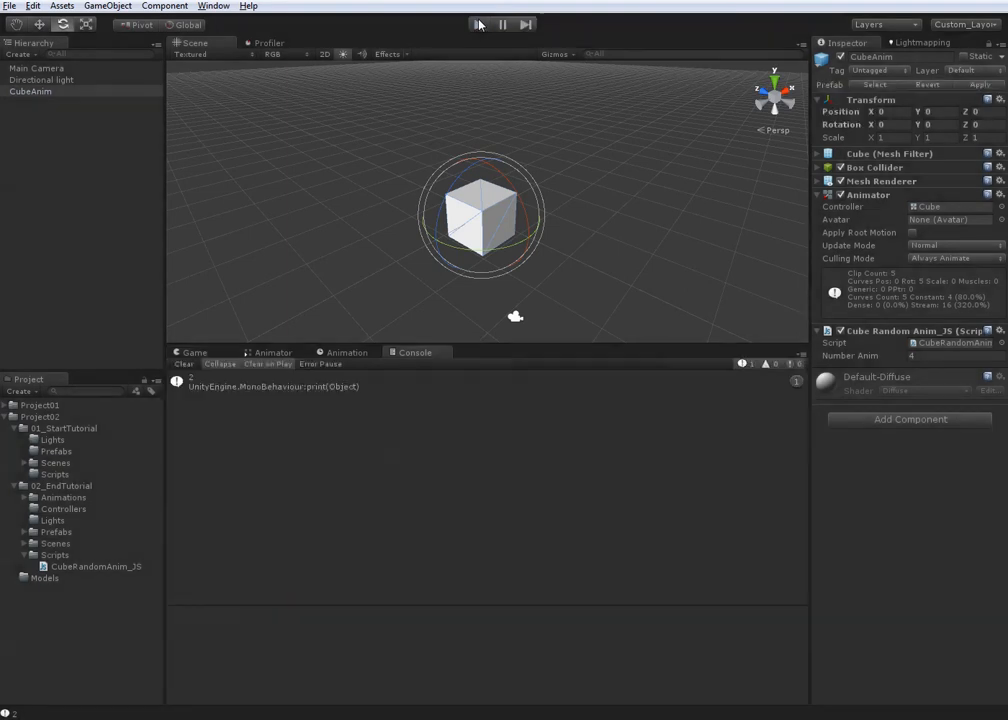
click(479, 24)
click(479, 24)
click(479, 24)
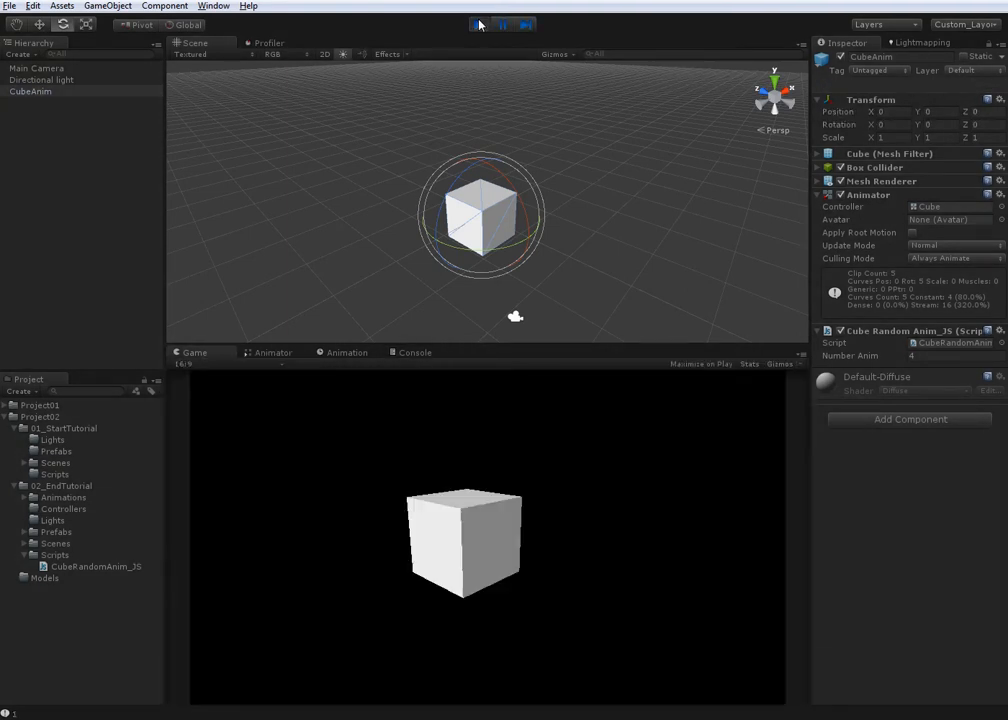
click(479, 24)
click(479, 24)
click(479, 24)
click(479, 24)
click(479, 24)
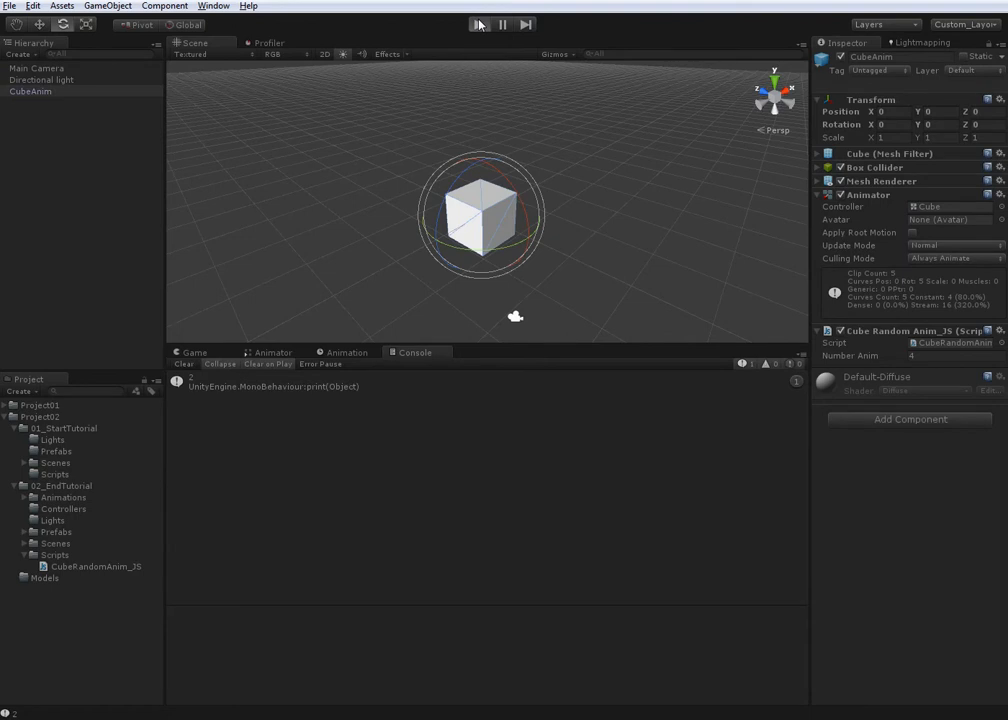
click(479, 24)
click(479, 24)
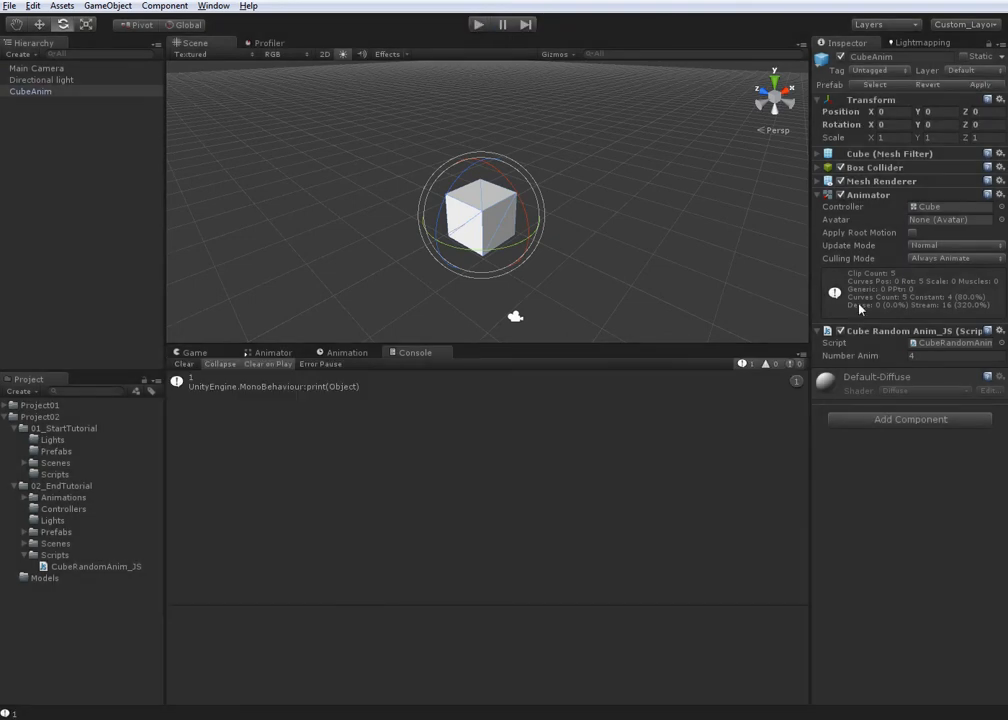
Check the Number Anim value on CubeAnim's random animation script, then deselect the cube
key(alt+Tab)
key(alt+Tab)
click(933, 356)
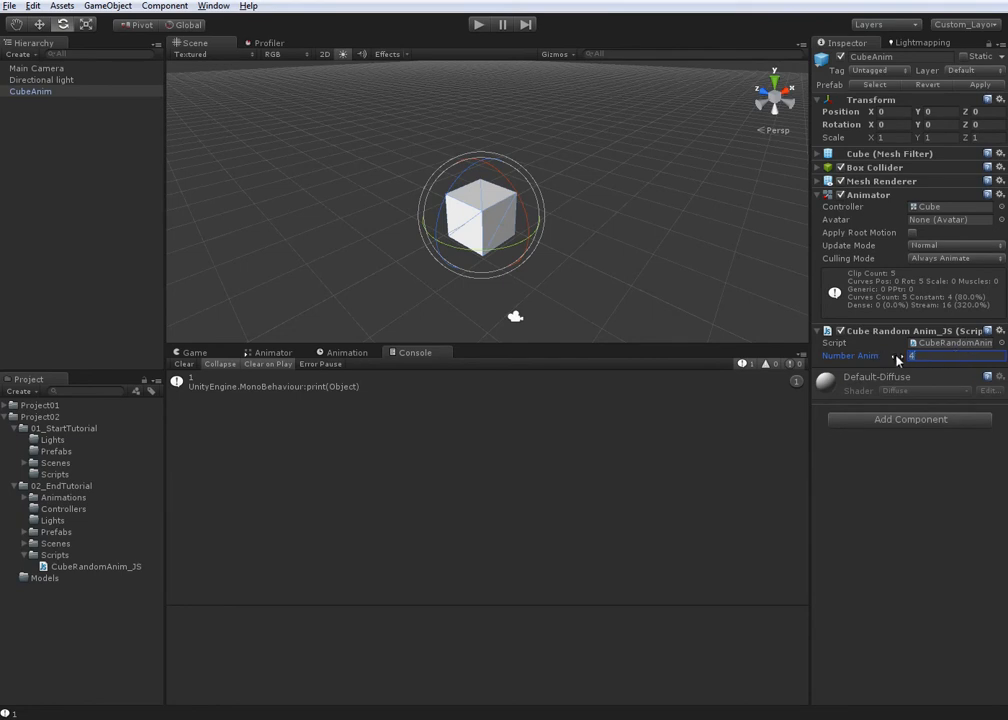
click(735, 270)
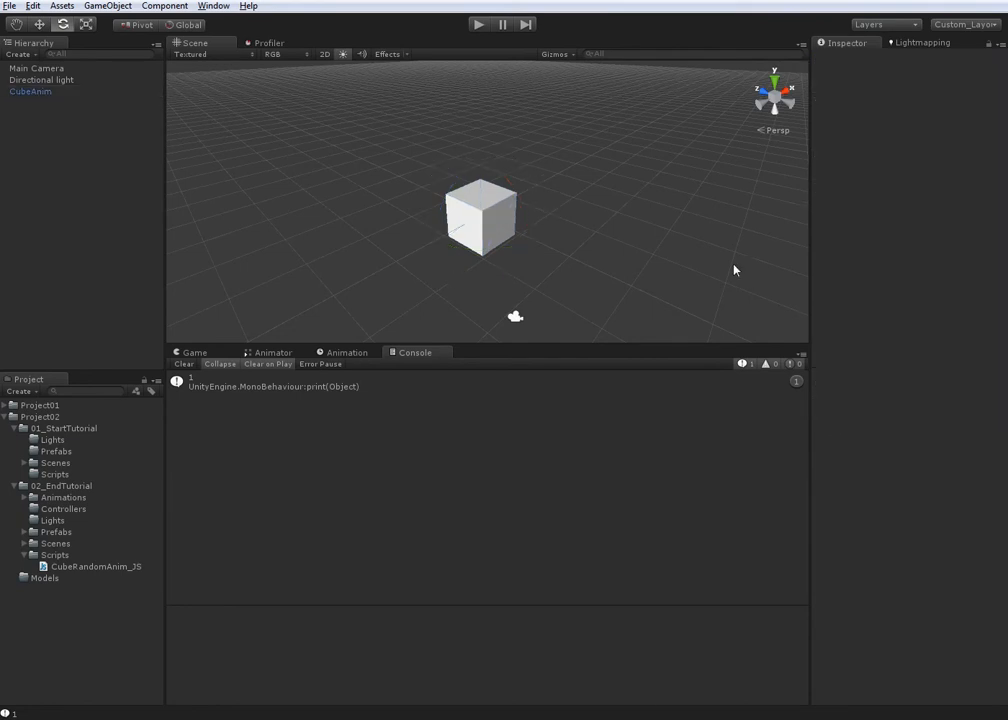
Switch to MonoDevelop and change the upper limit of Random.Range to numberAnim + 0.99 in Start
key(alt+Tab)
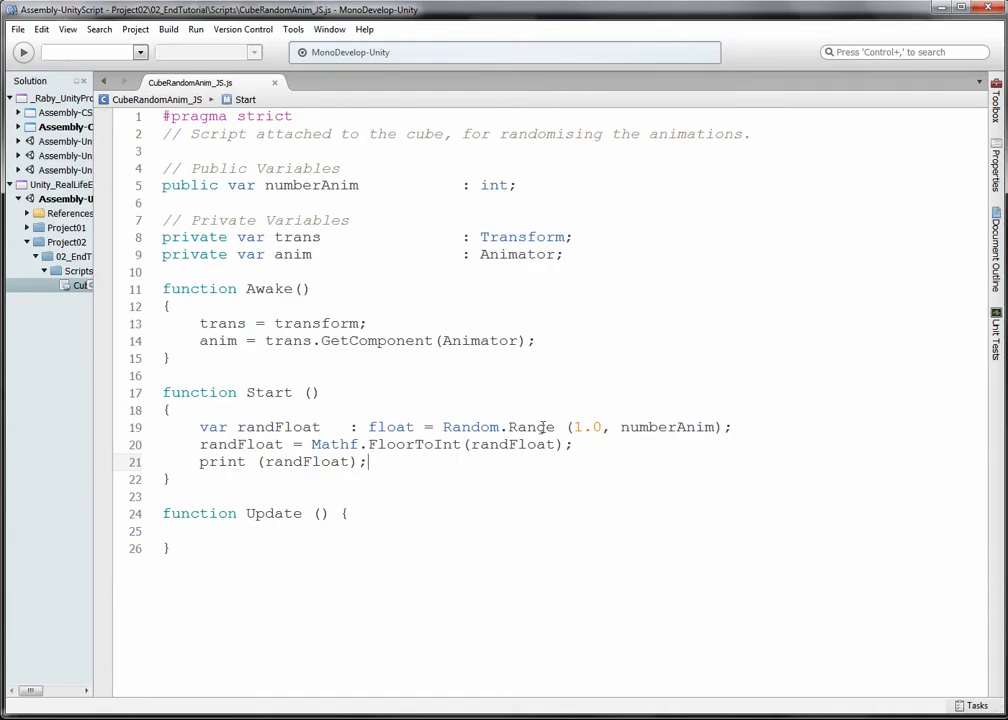
click(555, 445)
click(497, 427)
click(567, 428)
click(590, 428)
click(662, 431)
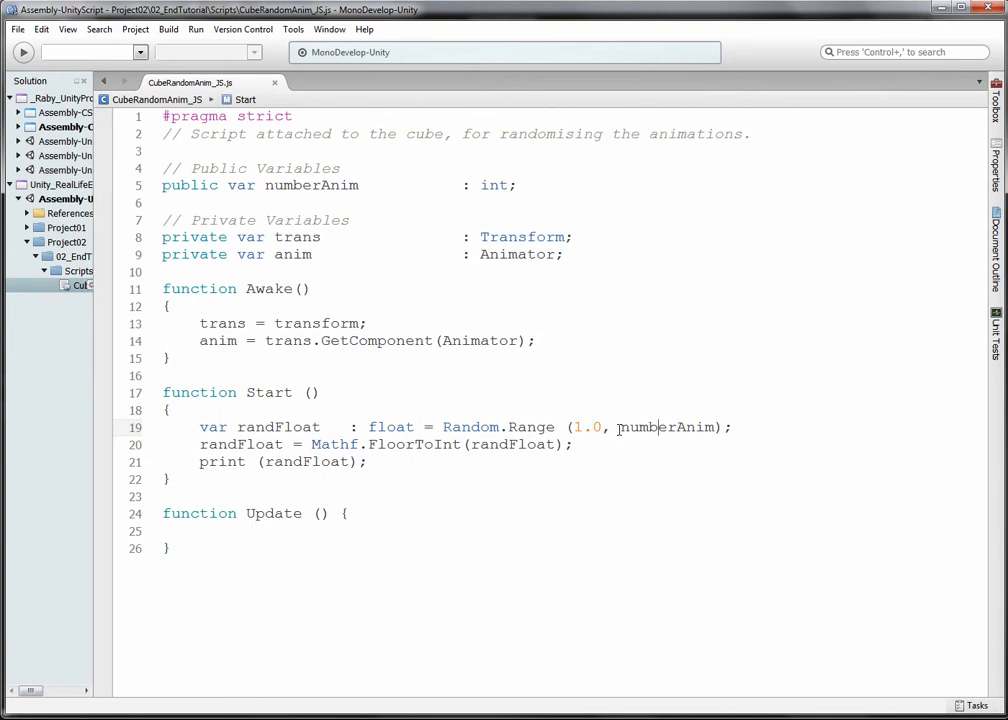
click(717, 427)
text(+ 0.99)
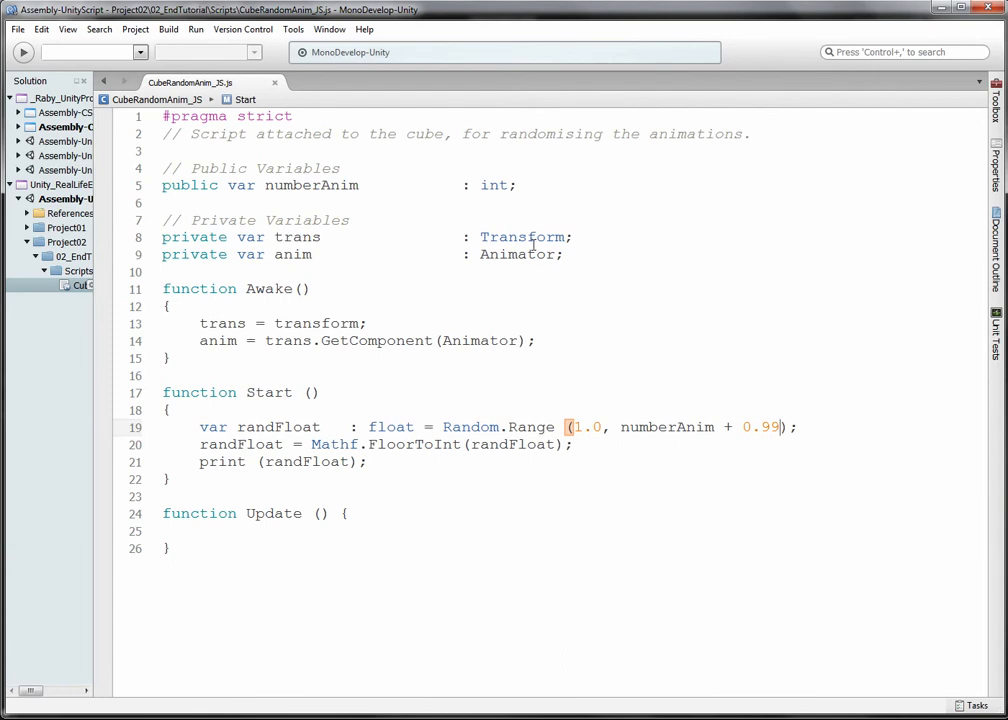
Switch to Unity, select the cube and run the scene again to check the number printed with the new range
key(alt+Tab)
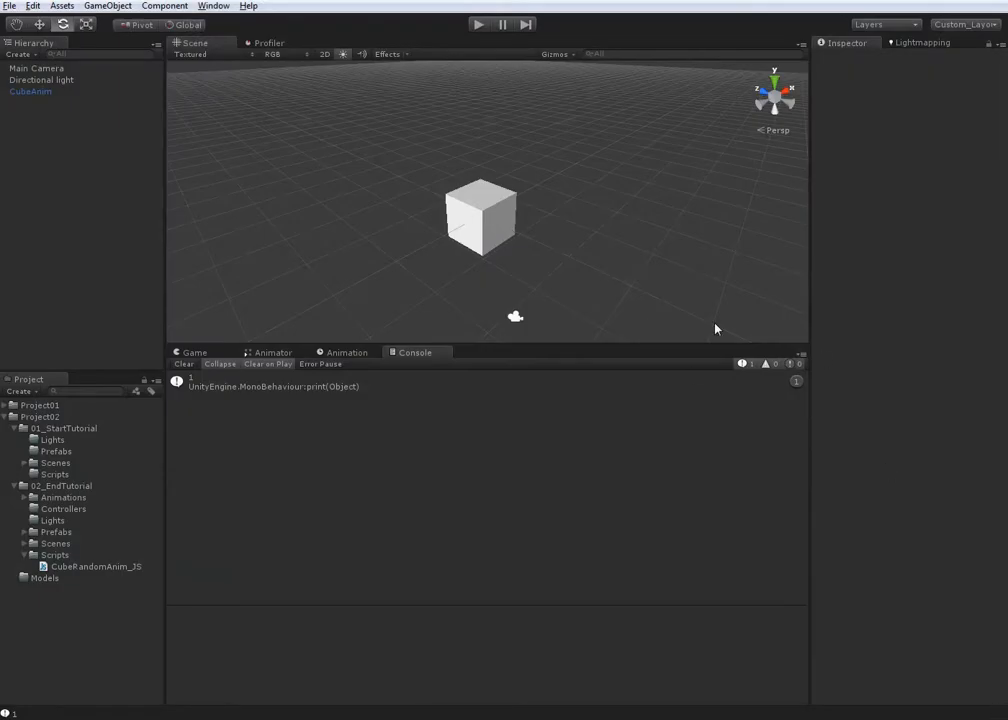
click(502, 233)
key(alt+Tab)
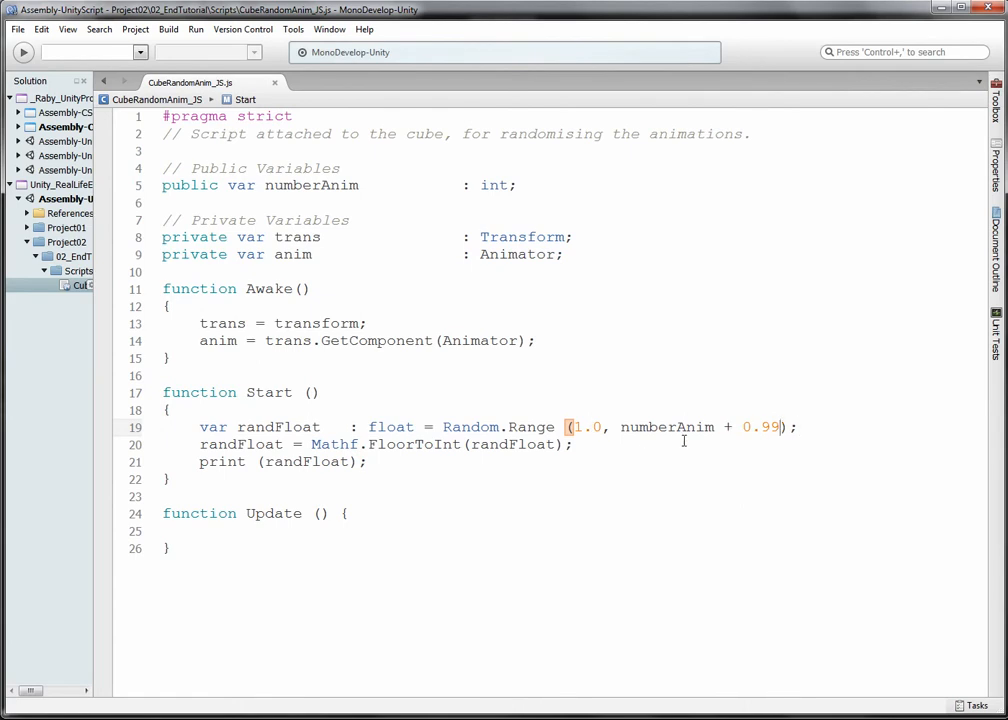
key(alt+Tab)
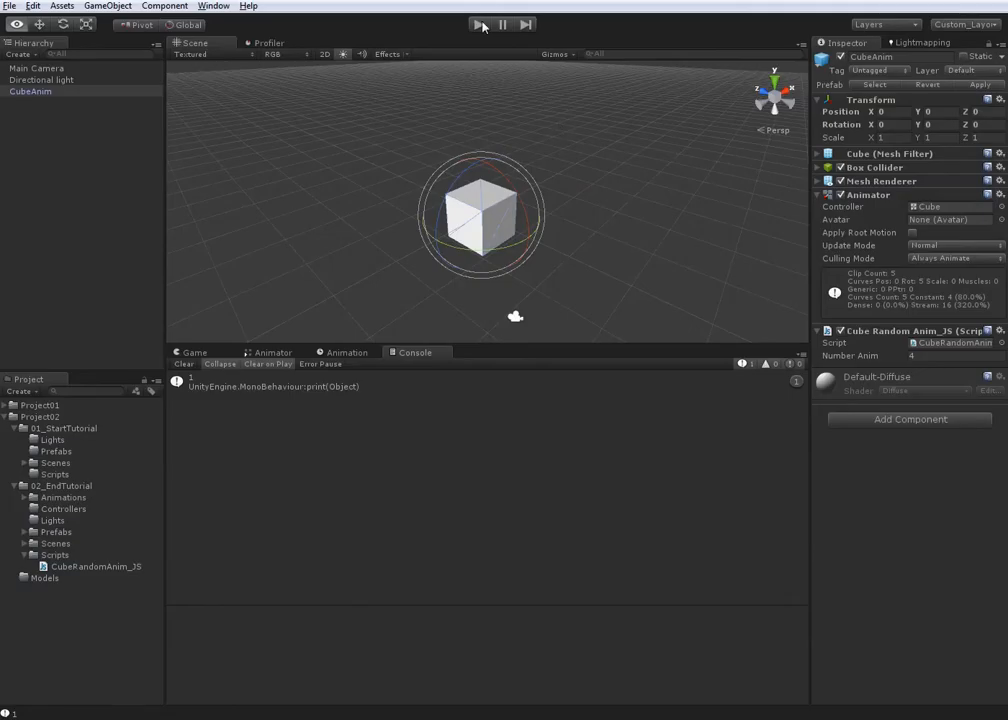
click(479, 25)
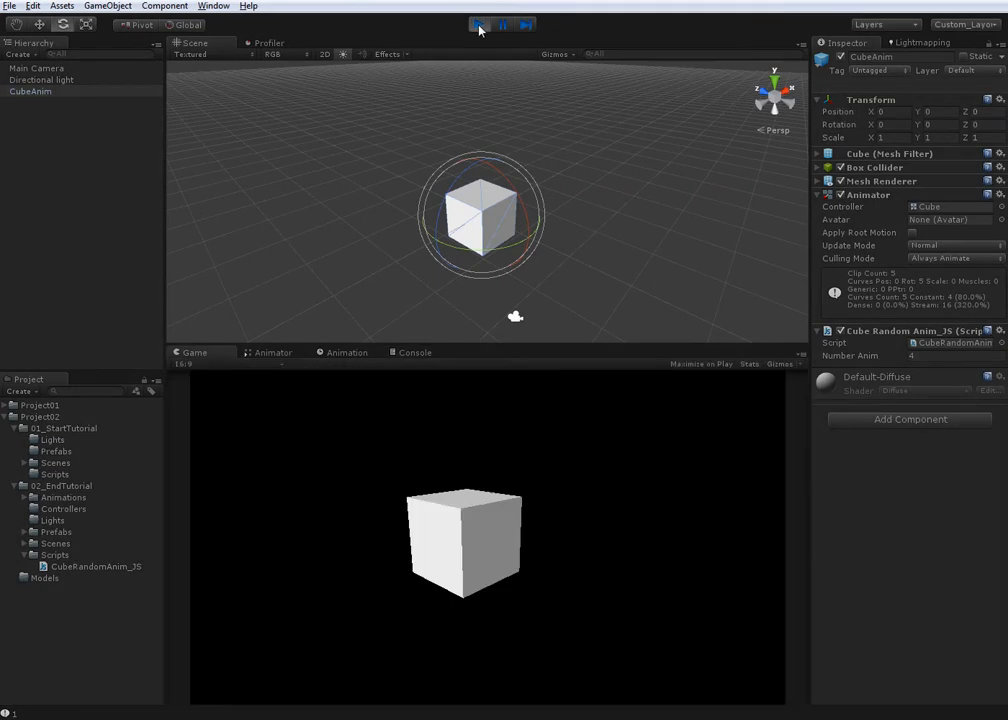
click(479, 25)
click(479, 25)
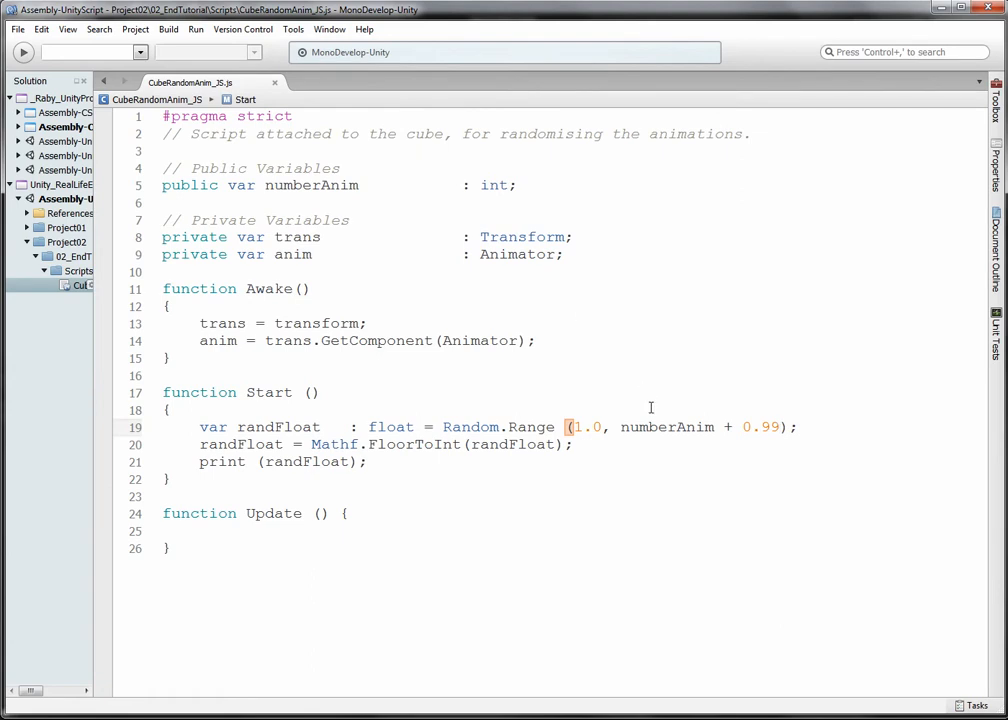
Review the FloorToInt conversion and the Random.Range limits in the script's Start function
click(790, 427)
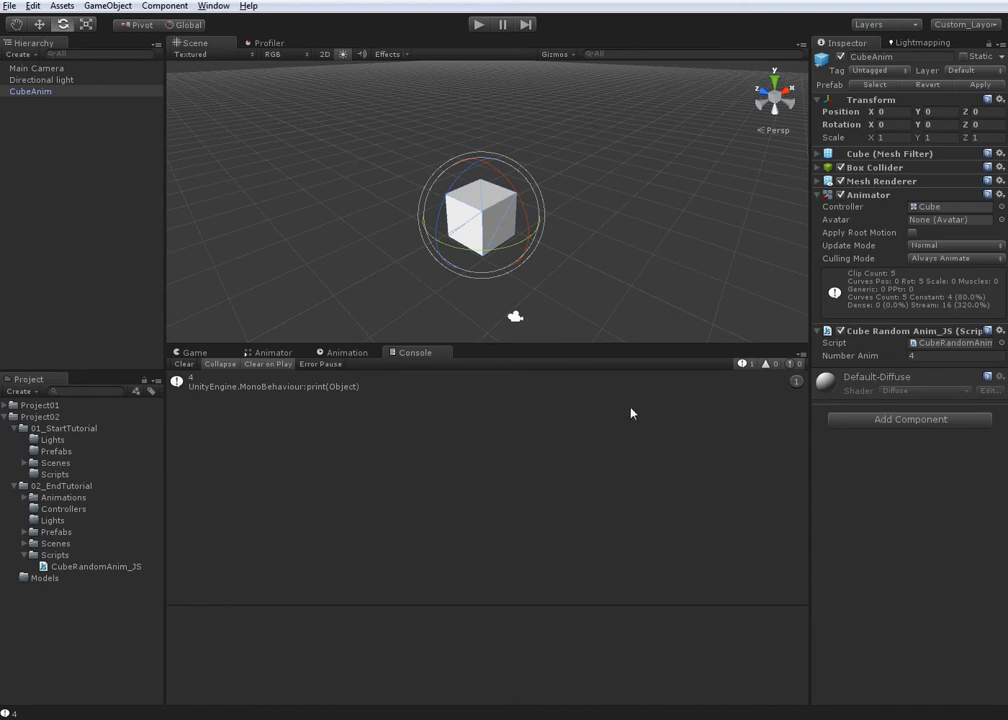
click(562, 718)
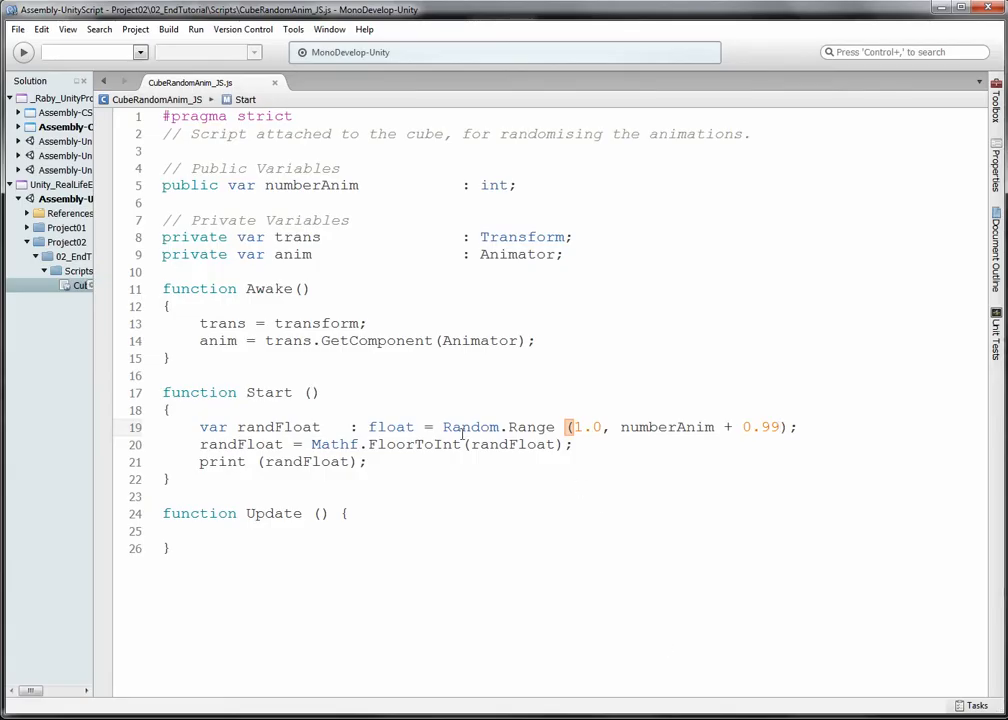
triple_click(443, 444)
triple_click(444, 444)
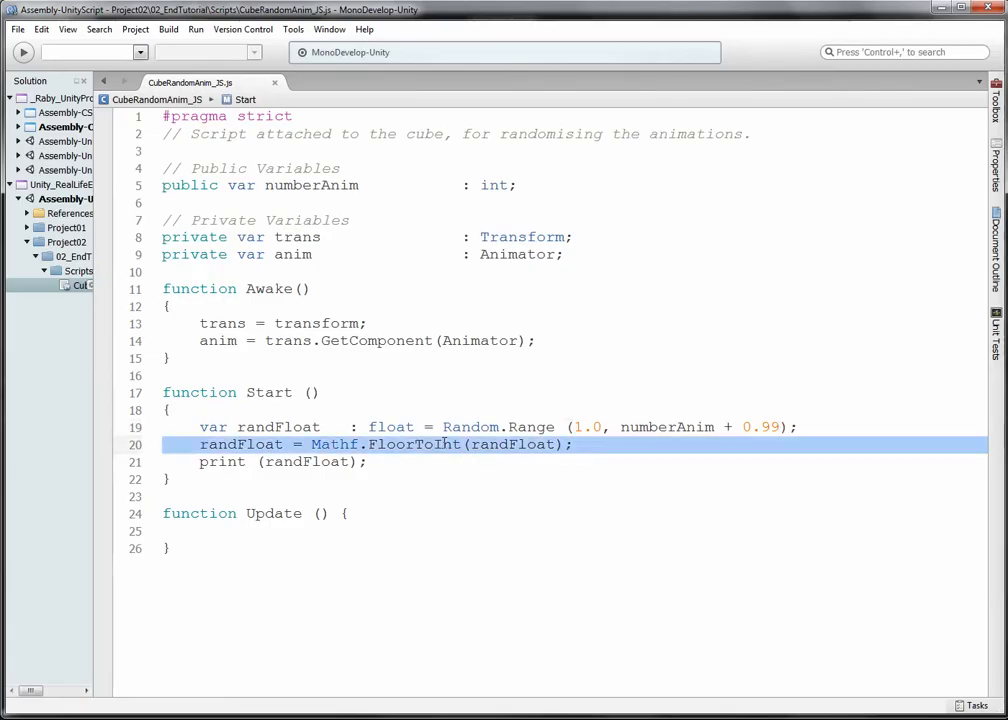
triple_click(444, 444)
click(444, 444)
double_click(409, 443)
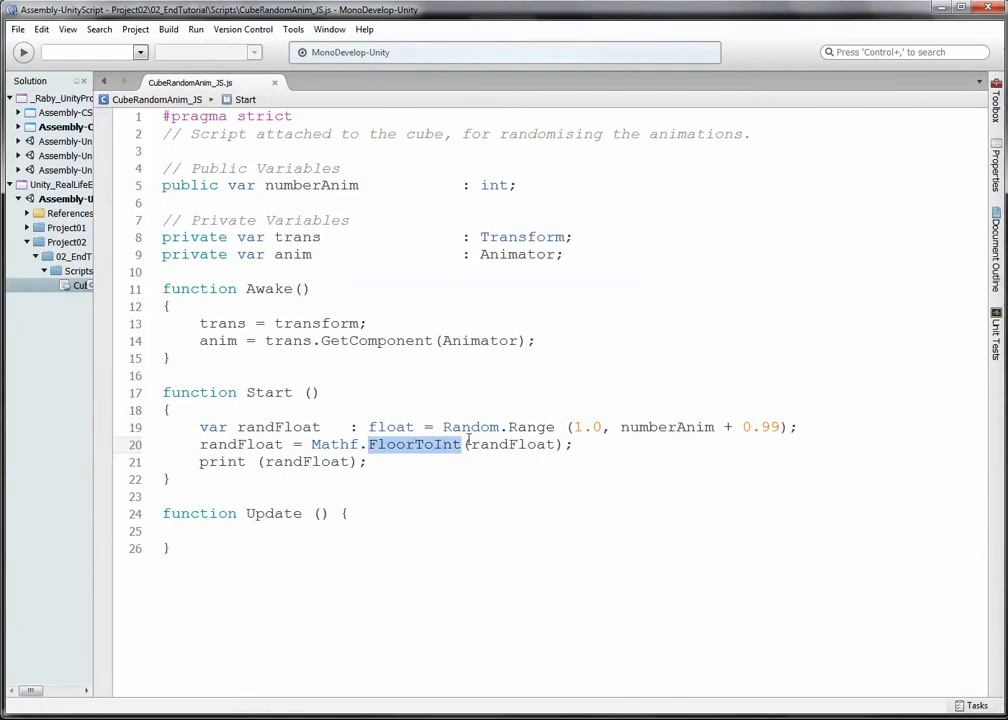
click(472, 444)
double_click(335, 444)
click(378, 444)
double_click(279, 444)
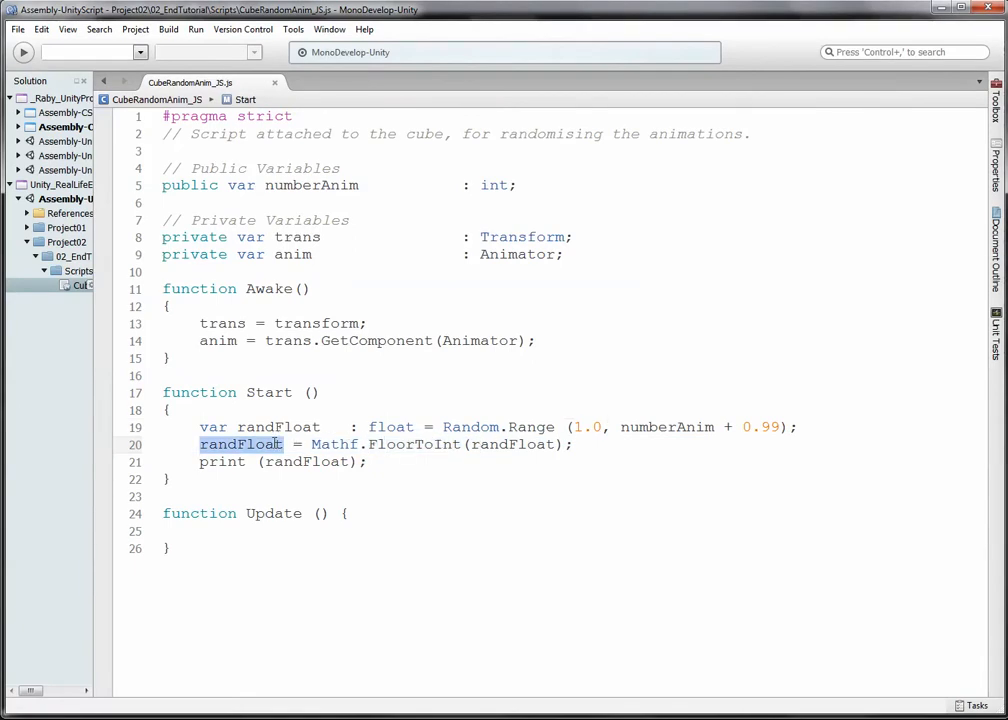
click(322, 444)
double_click(419, 444)
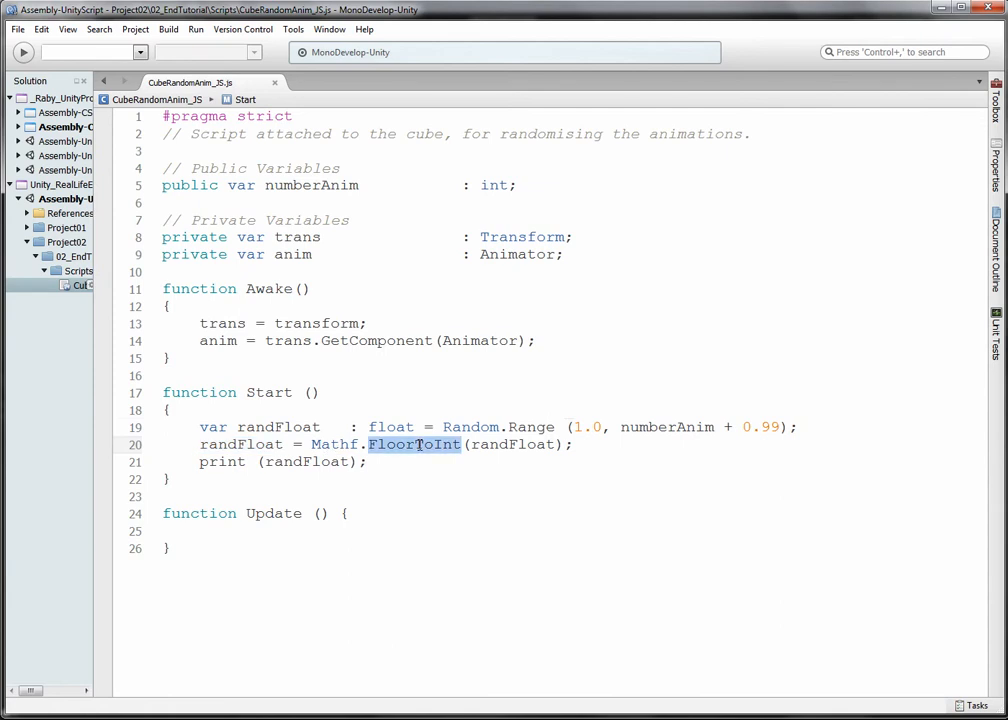
click(461, 446)
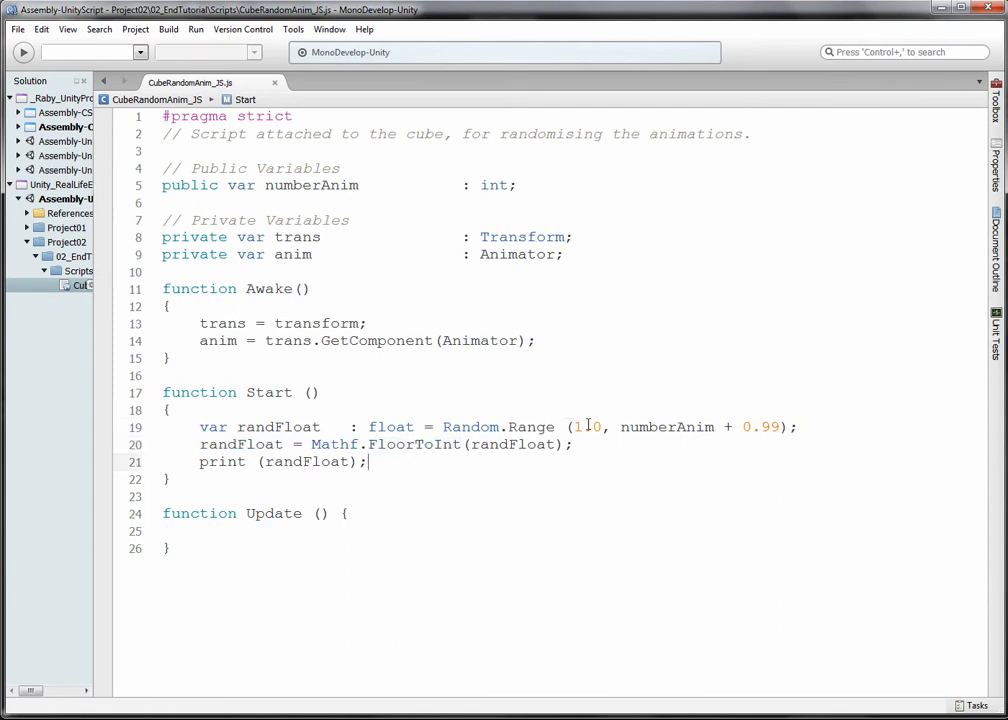
click(569, 427)
drag(573, 427, 786, 427)
click(677, 427)
drag(620, 427, 790, 427)
click(814, 427)
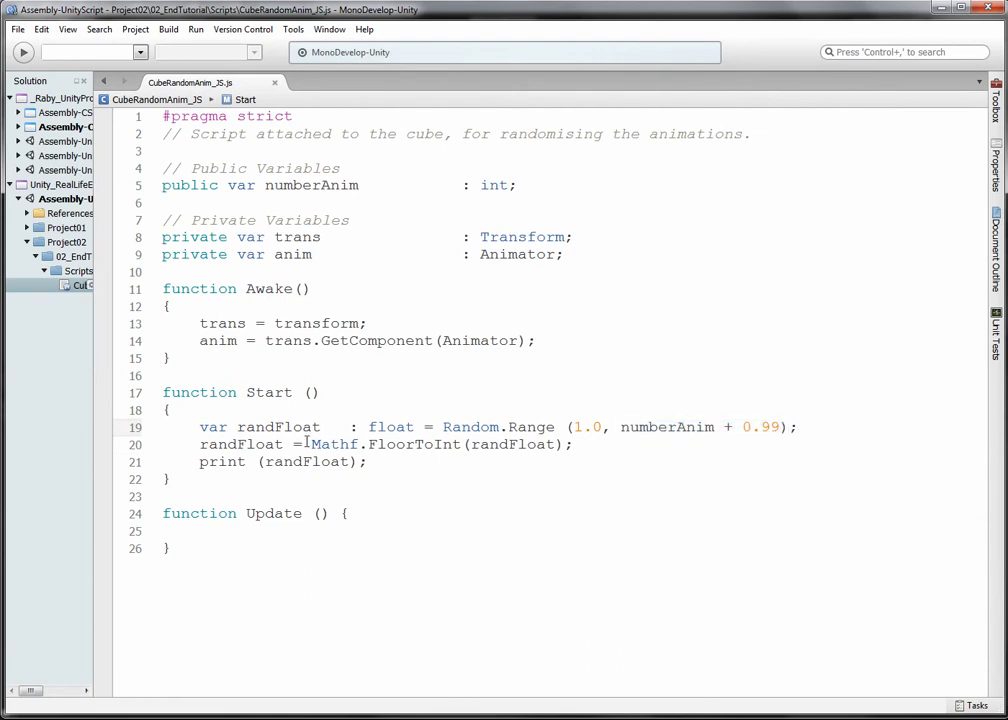
Delete the print (randFloat); line from Start and remove the empty Update function
drag(389, 462, 162, 461)
key(BackSpace)
key(BackSpace)
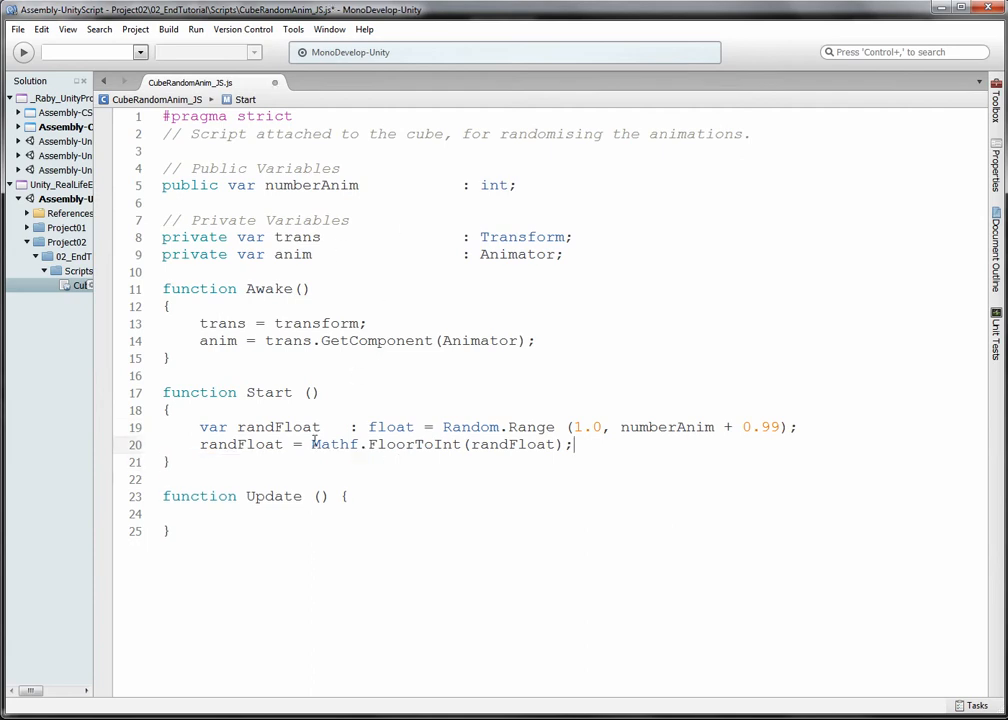
click(343, 496)
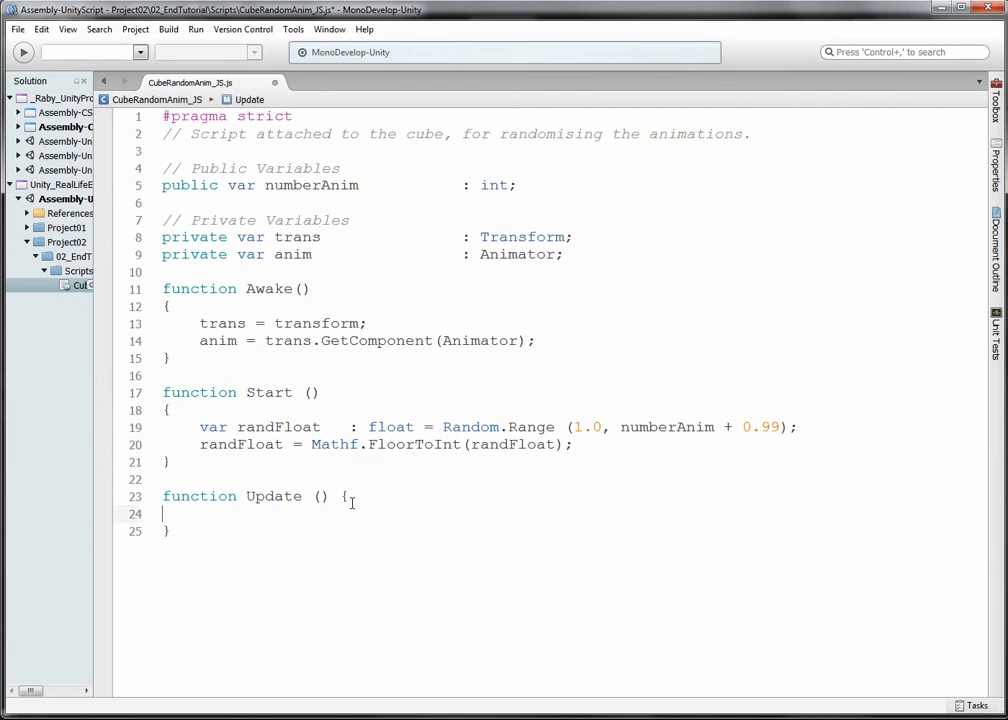
drag(171, 524, 163, 478)
key(BackSpace)
Begin an anim.SetInteger( call on a new line below the FloorToInt line in the Start function
click(639, 441)
key(Return)
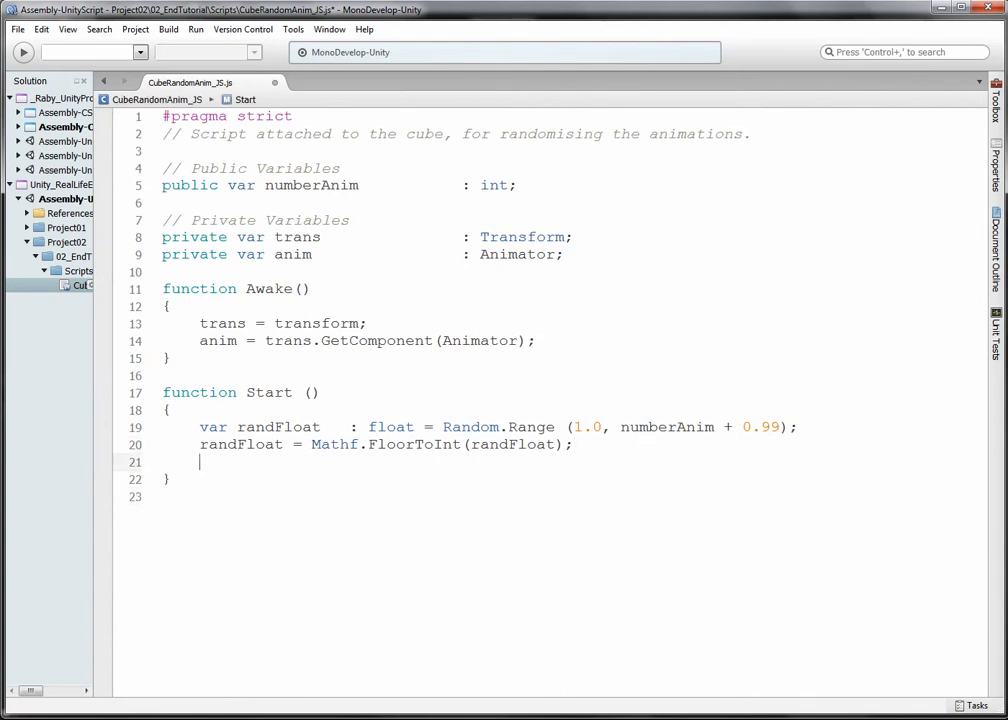
text(anim)
key(Escape)
text(.SetFl)
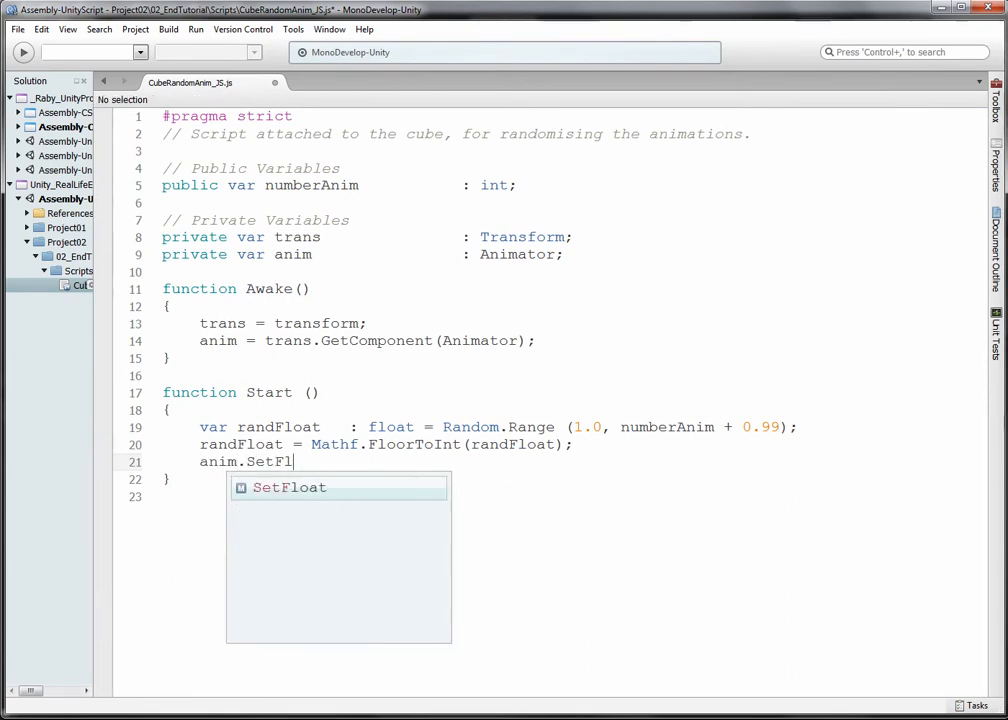
key(BackSpace)
key(BackSpace)
text(In)
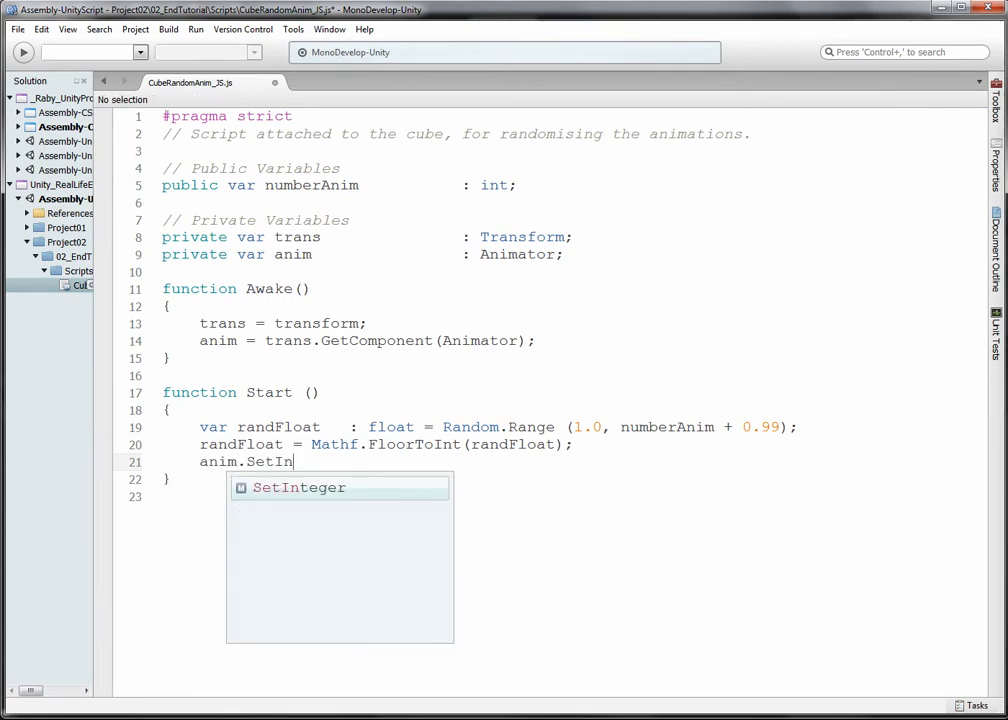
key(Return)
text(()
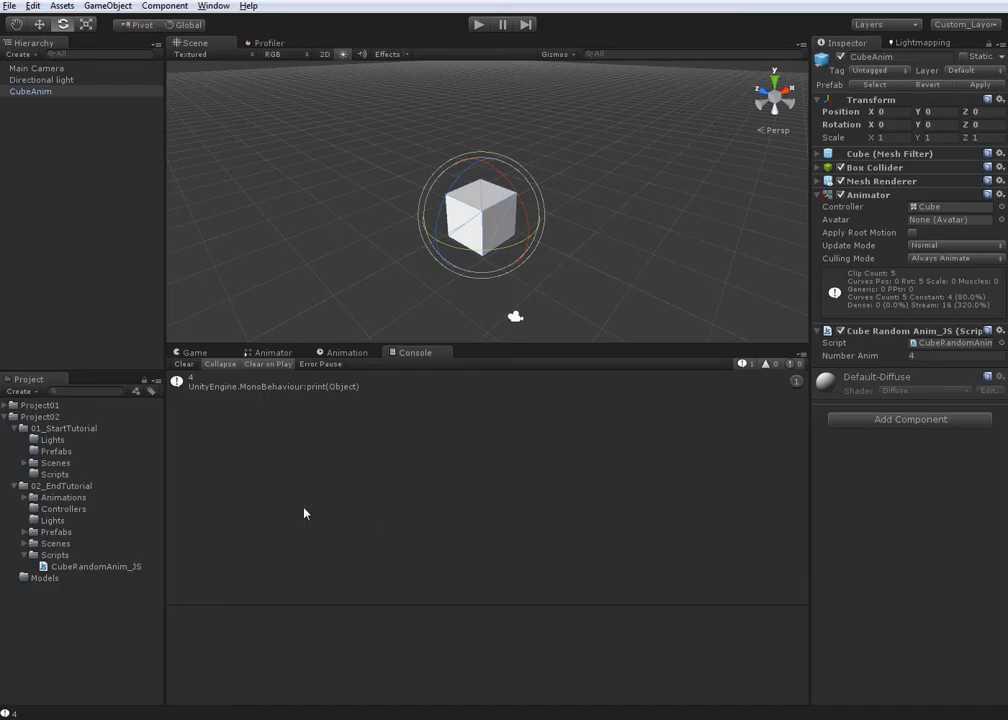
Check the parameter name in Unity's Animator, and complete the SetInteger call in the script with the arguments "AnimNumber", randFloat
click(285, 351)
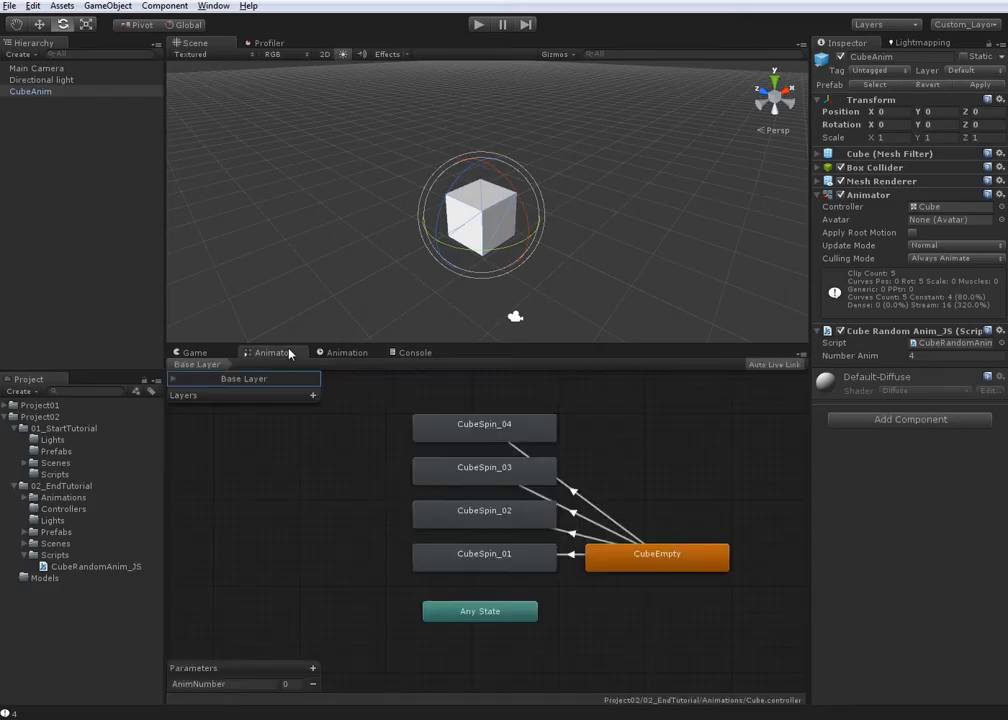
double_click(247, 683)
key(alt+Tab)
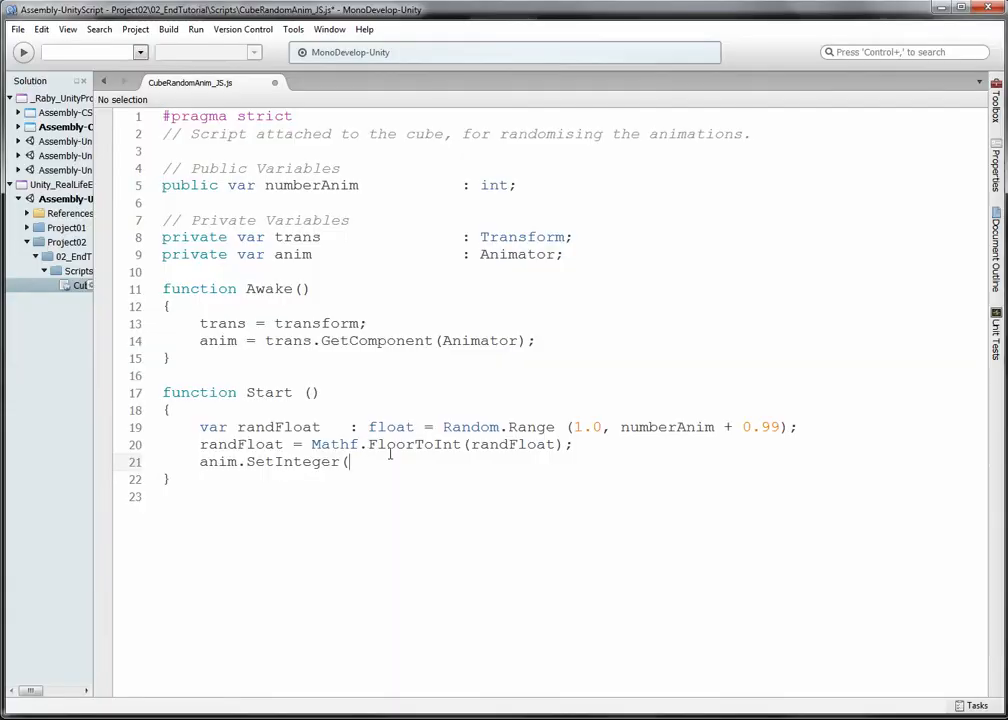
text(")
text(AnimNumber)
text("AnimNumber", randFloat)
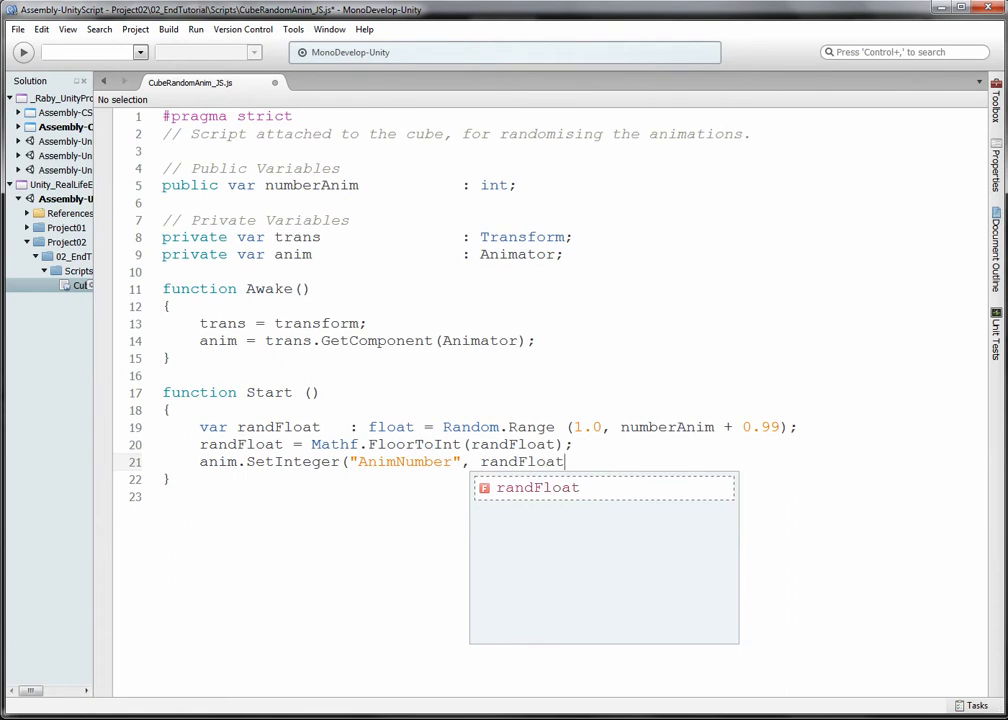
text())
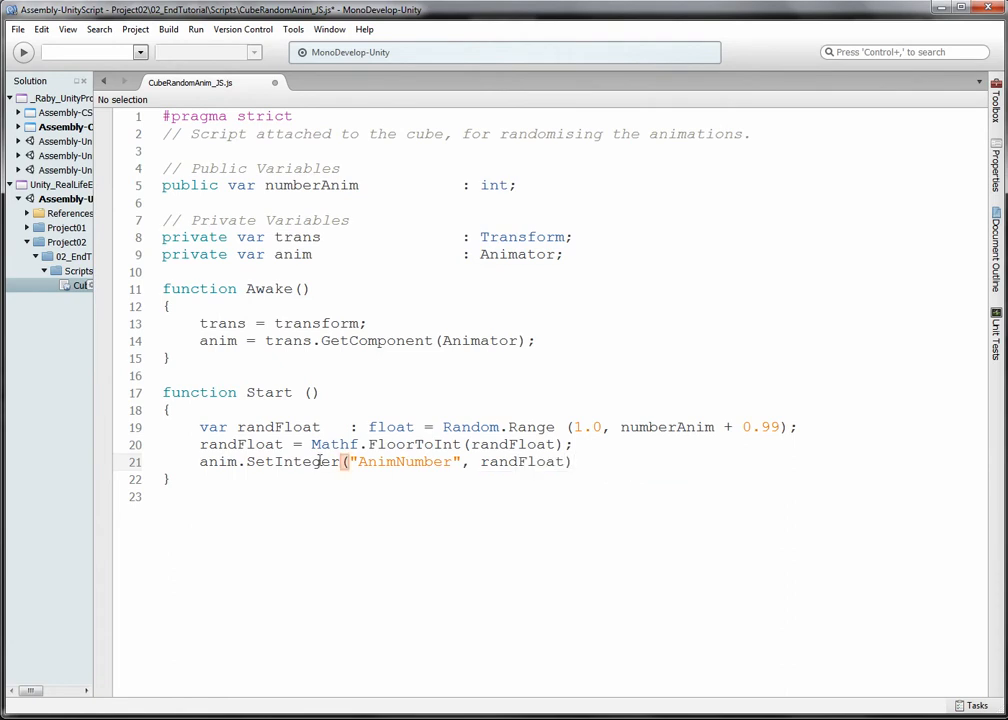
End the anim.SetInteger line with a semicolon and save the script
double_click(281, 445)
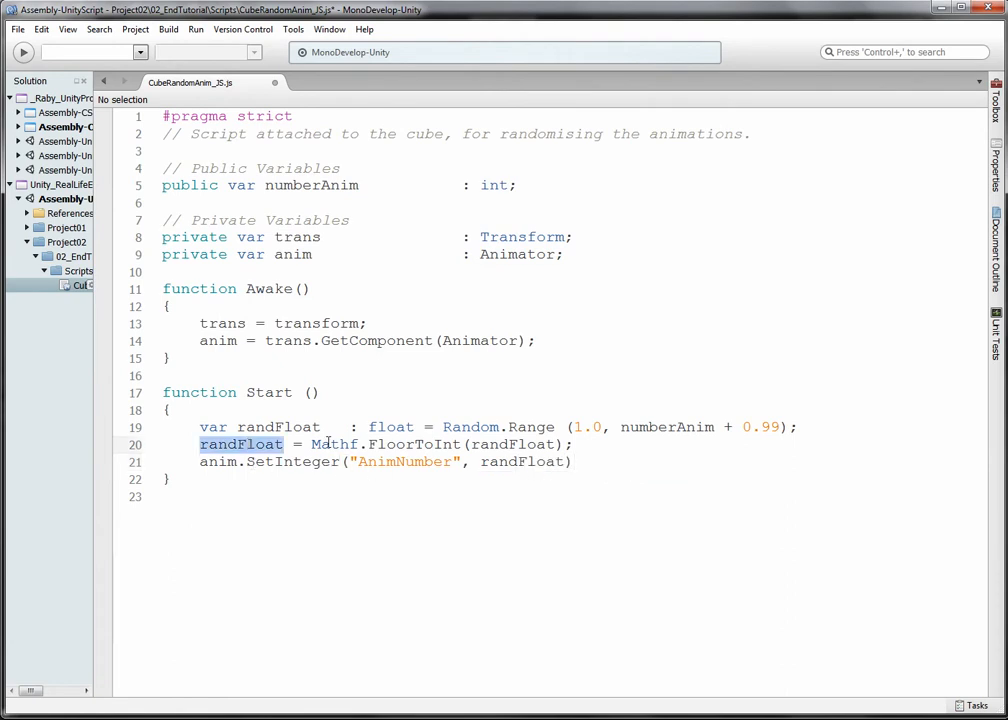
click(597, 461)
text(;)
key(ctrl+s)
Switch to Unity and run the scene in the Game view to watch the cube's animation, and stop it
key(alt+Tab)
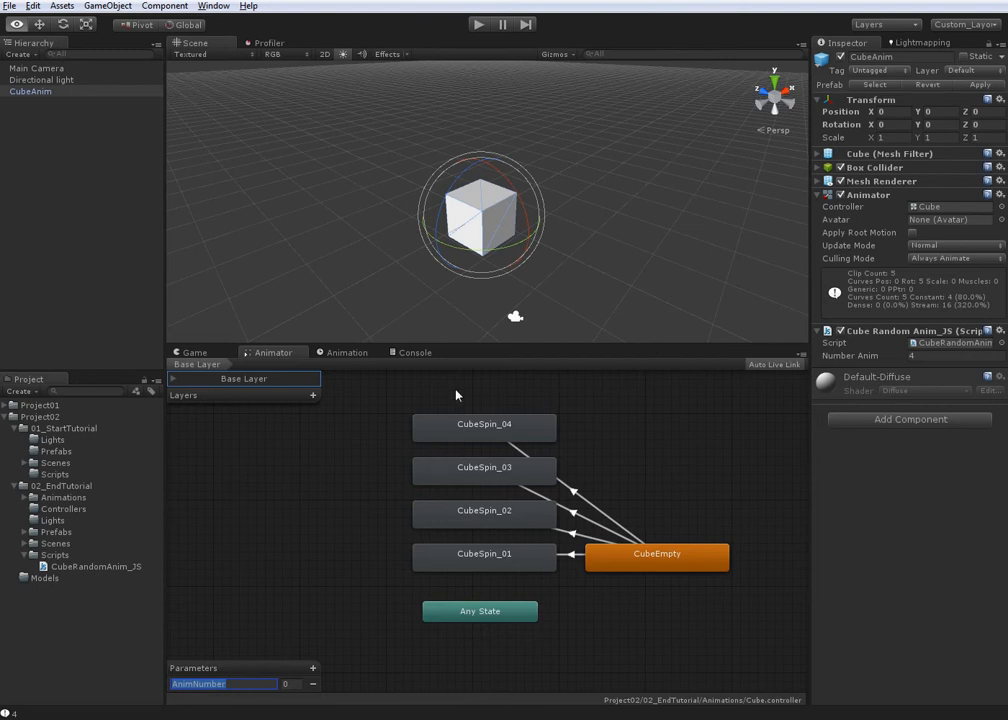
click(416, 352)
click(192, 352)
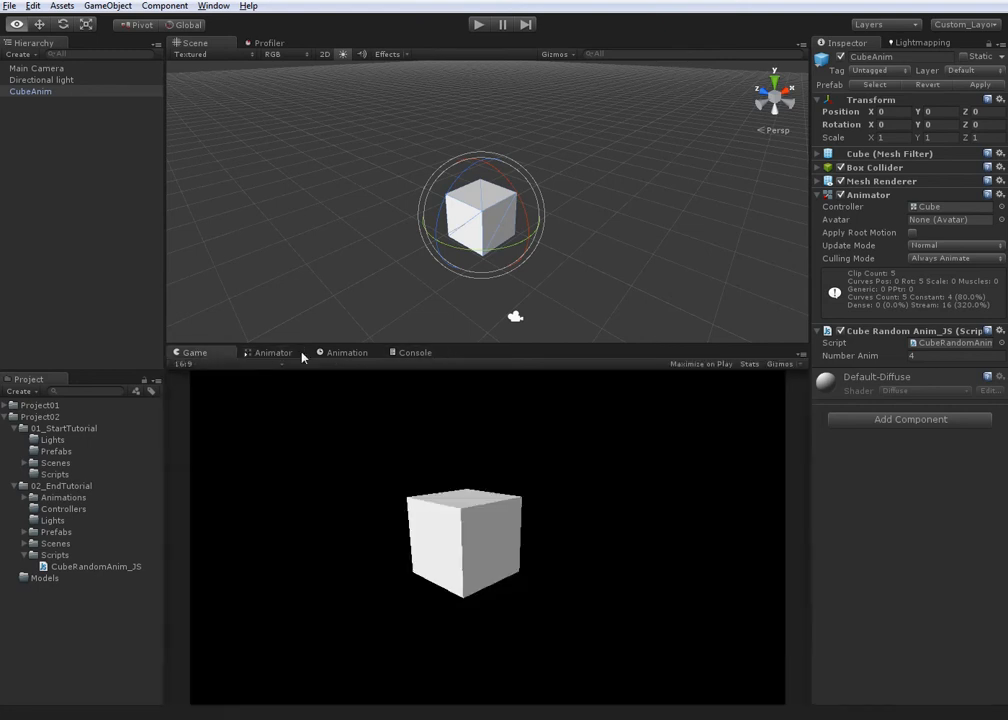
click(940, 355)
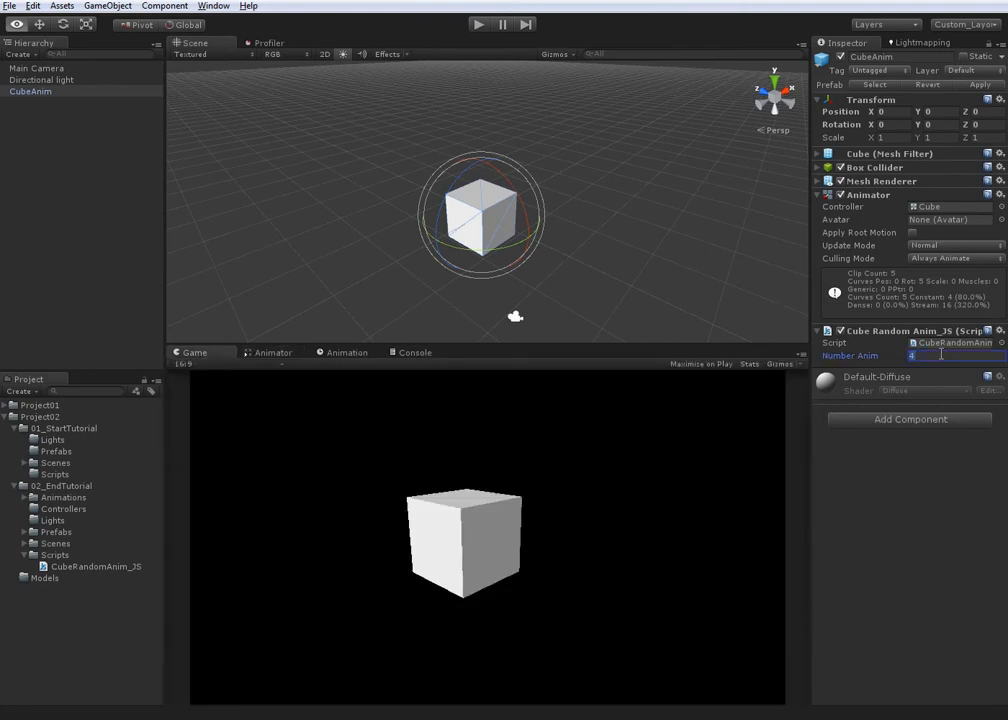
alt+right_drag(410, 255, 315, 150)
click(403, 141)
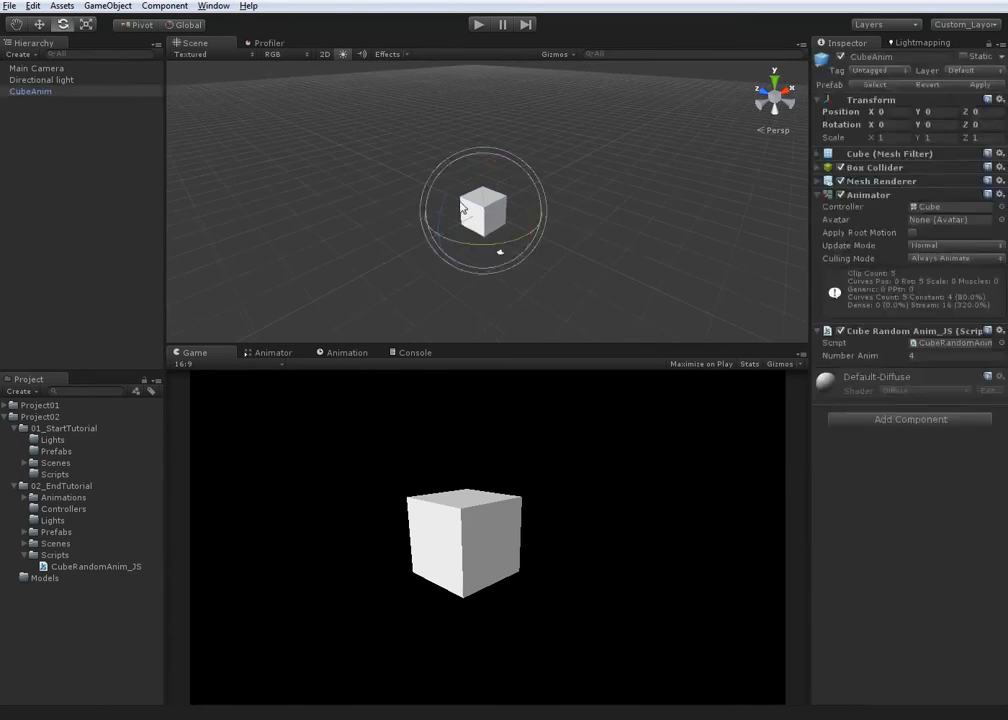
click(466, 205)
click(480, 25)
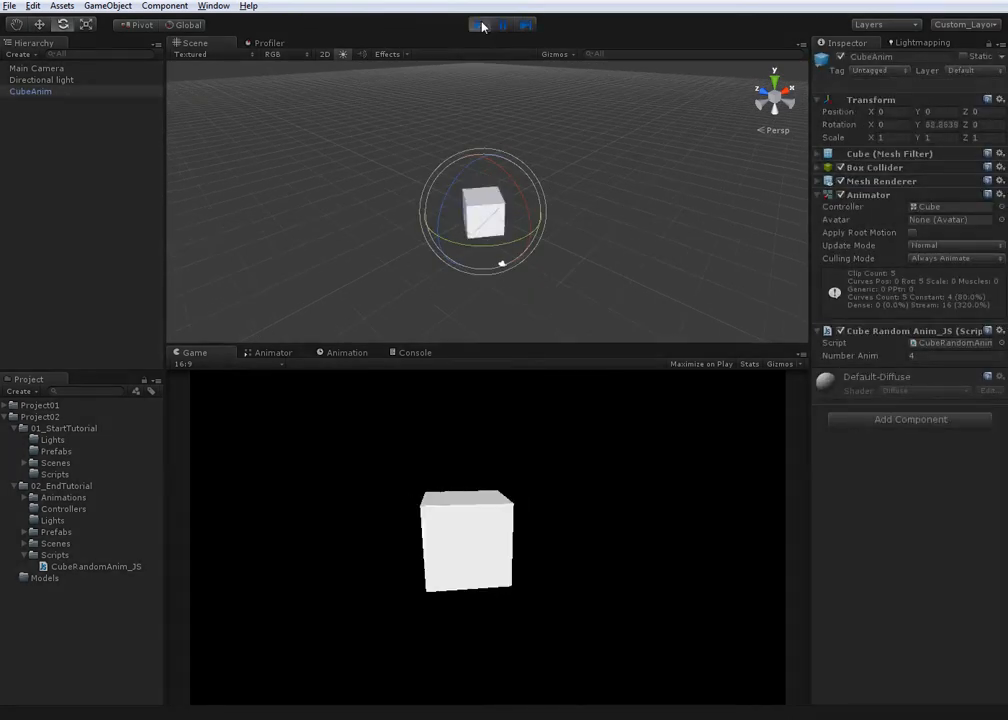
click(481, 25)
Duplicate the CubeAnim object three times and spread the copies in a row along the X axis
key(w)
alt+drag(381, 280, 671, 192)
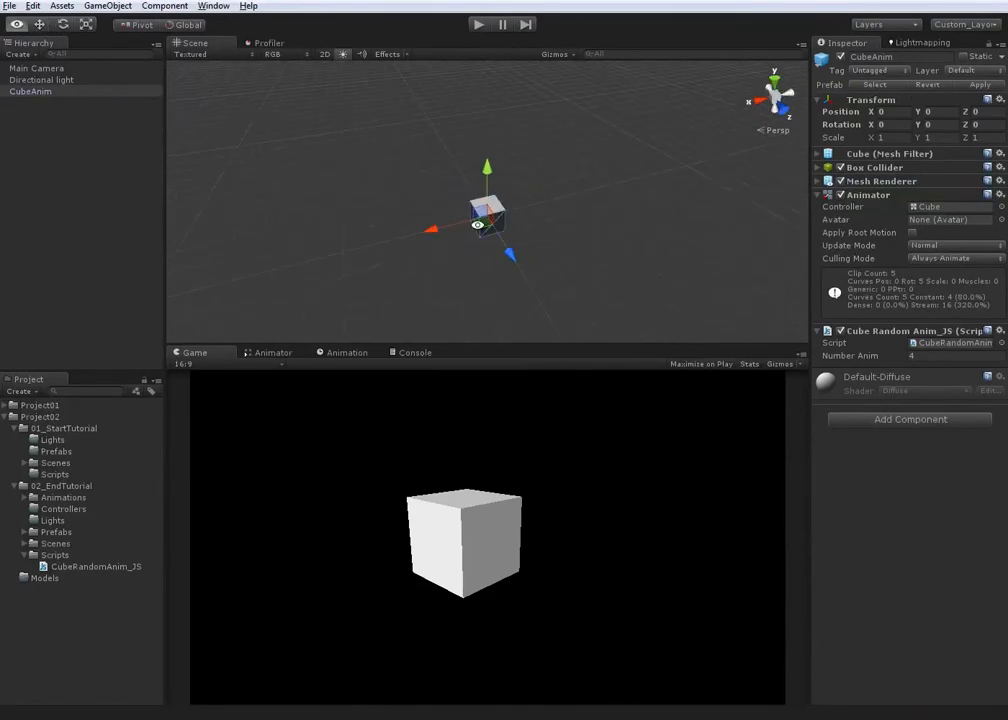
key(ctrl+d)
drag(445, 240, 334, 252)
key(ctrl+d)
key(ctrl+d)
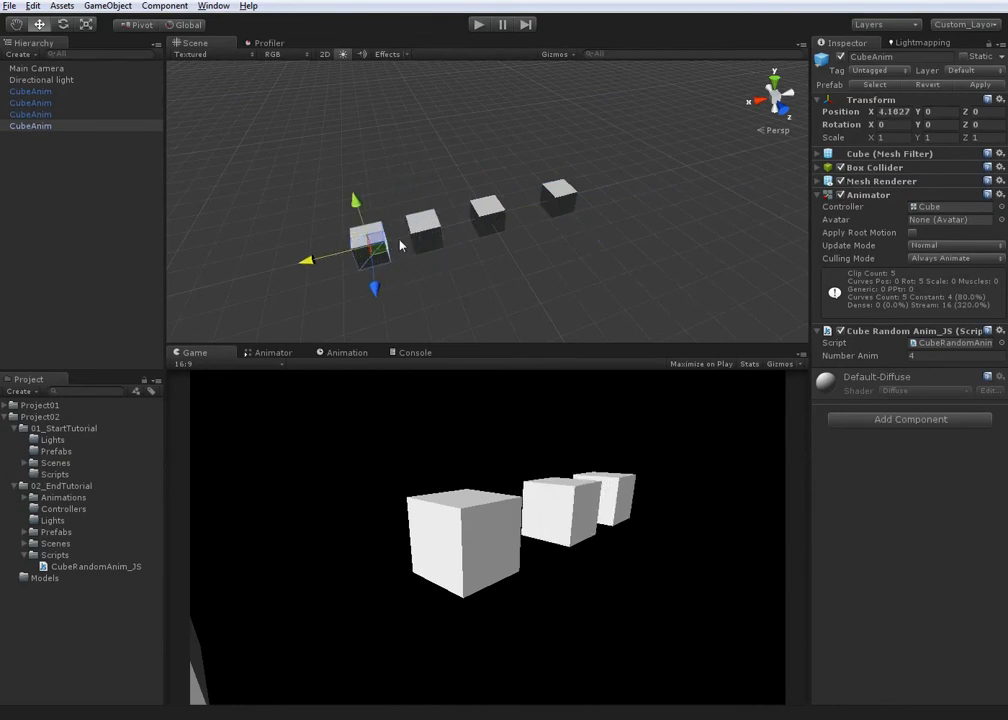
Move individual cubes of the row along the X axis to even out their spacing
click(491, 218)
drag(440, 233, 419, 236)
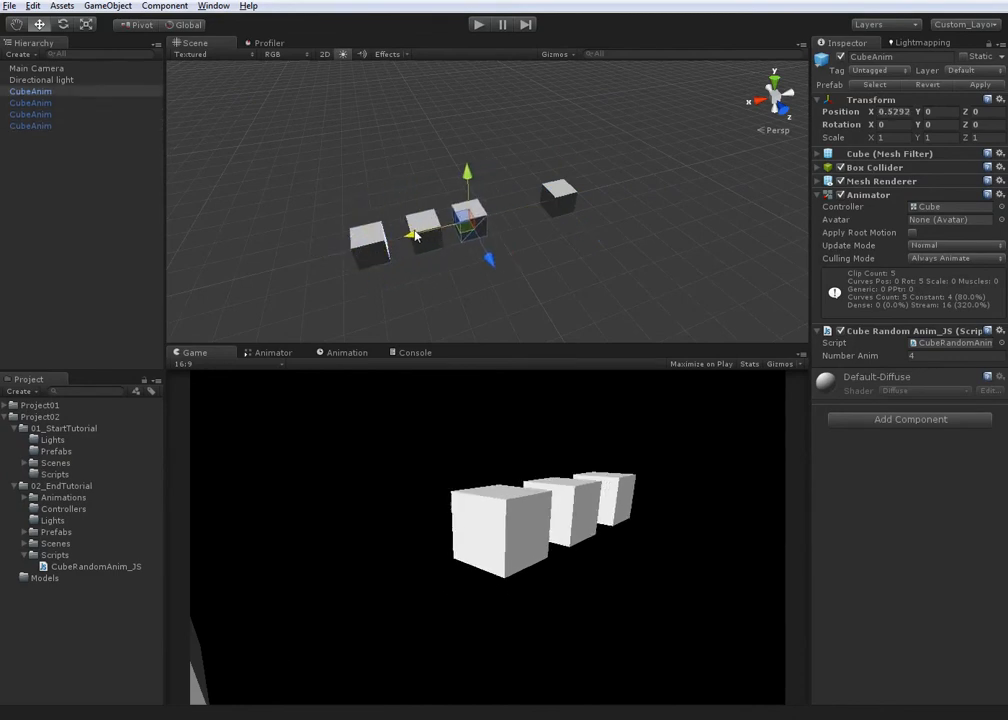
click(551, 195)
drag(505, 209, 462, 220)
click(366, 244)
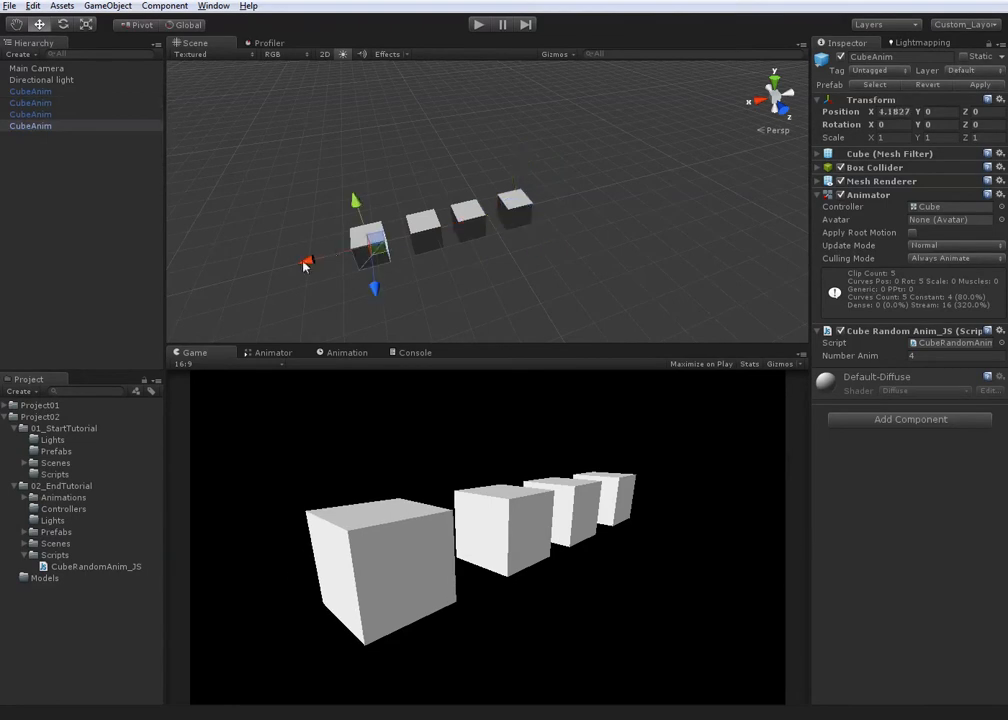
Duplicate all four cubes together and raise the copies to about Y 1.75 as a second row
shift+click(431, 233)
shift+click(472, 222)
shift+click(514, 212)
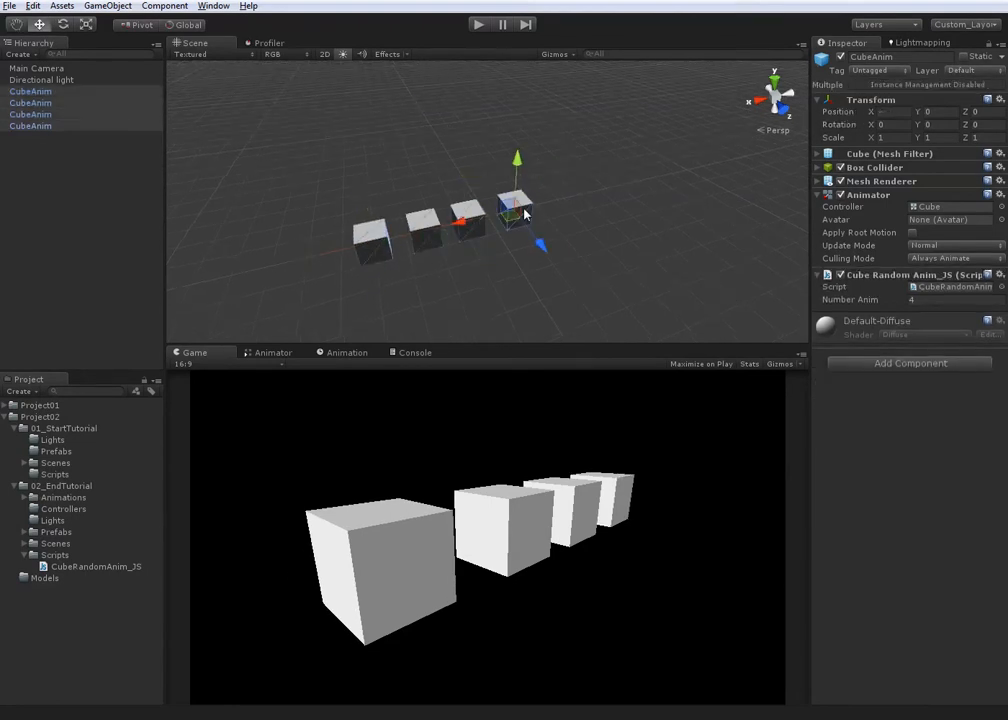
key(ctrl+d)
drag(467, 178, 466, 137)
scroll(587, 137, down, 5)
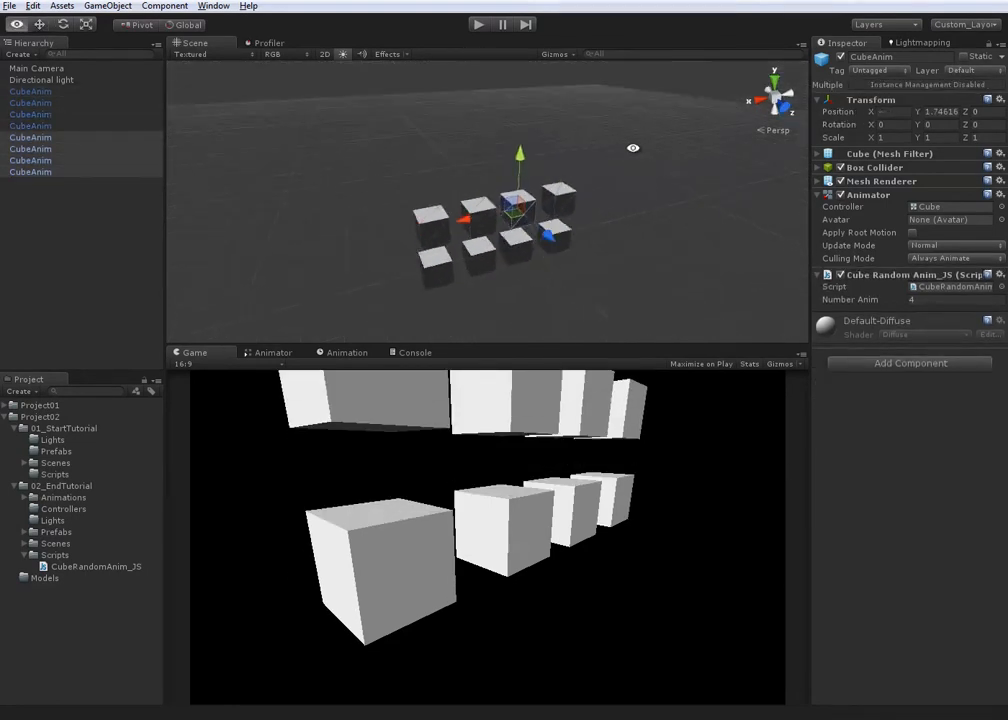
click(589, 296)
Align the Main Camera with a scene view that frames all eight cubes from the front
double_click(36, 68)
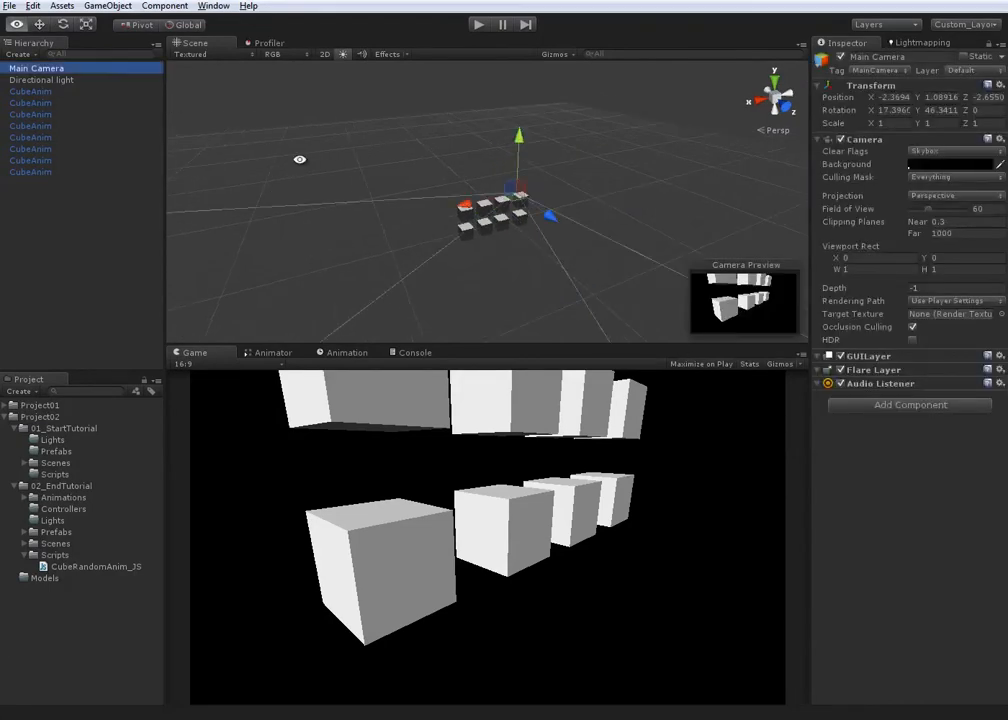
alt+drag(634, 240, 538, 171)
key(ctrl+shift+f)
key(ctrl+shift+f)
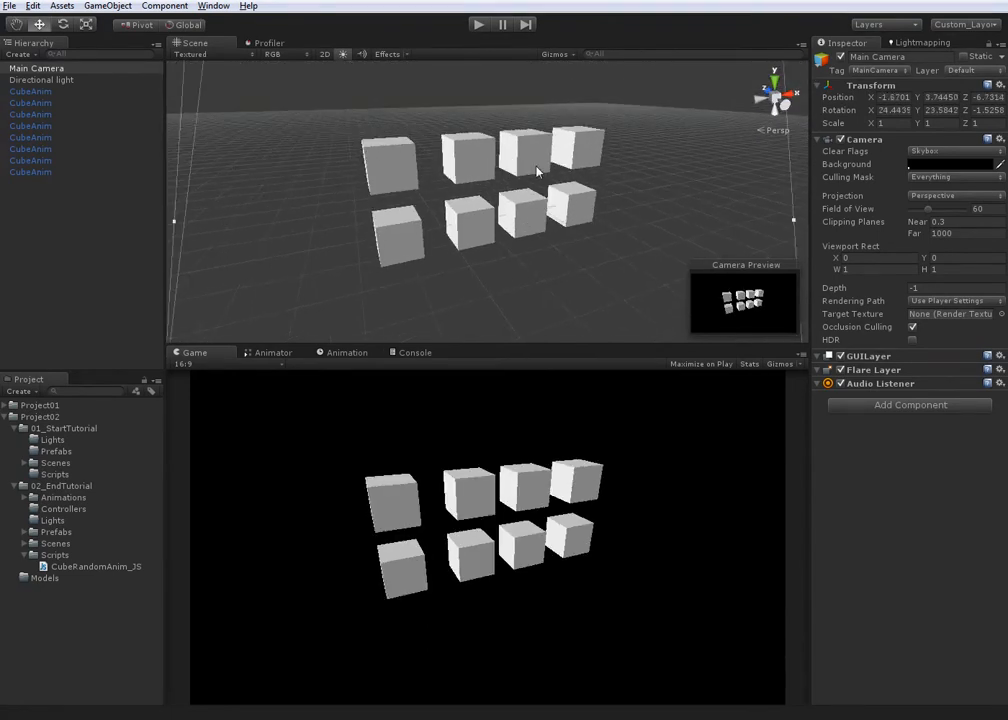
key(ctrl+shift+f)
Run the scene to watch the random animations on all eight cubes, and stop it
alt+right_drag(522, 194, 600, 235)
click(479, 24)
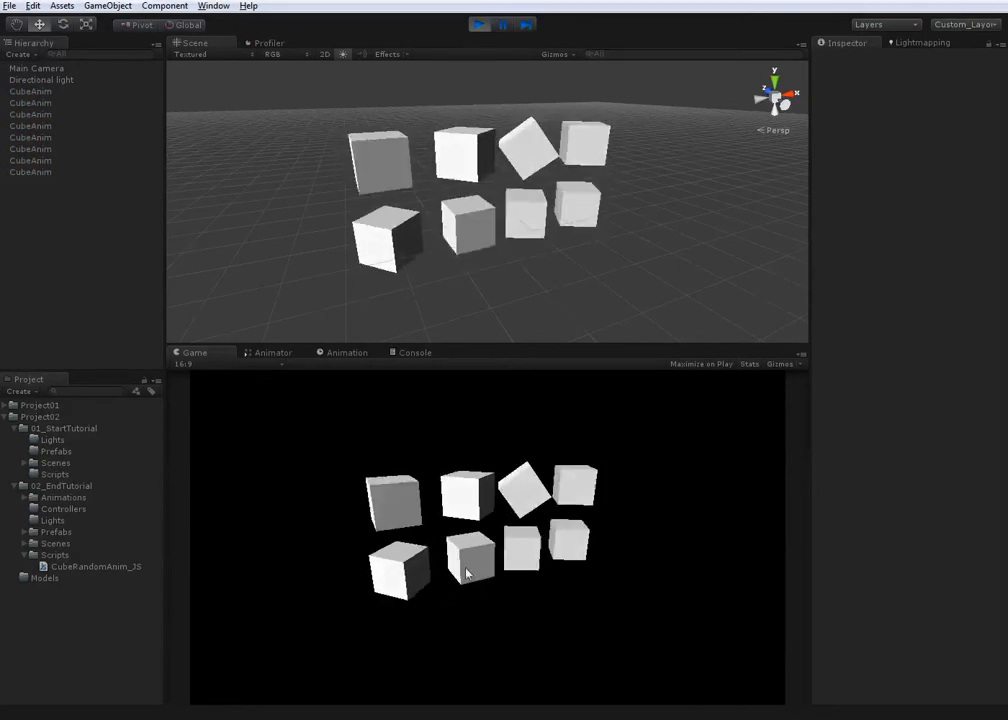
click(477, 27)
Look through the CubeSpin states in the Animator and create a new blend tree in the CubeSpin_01 state
click(272, 353)
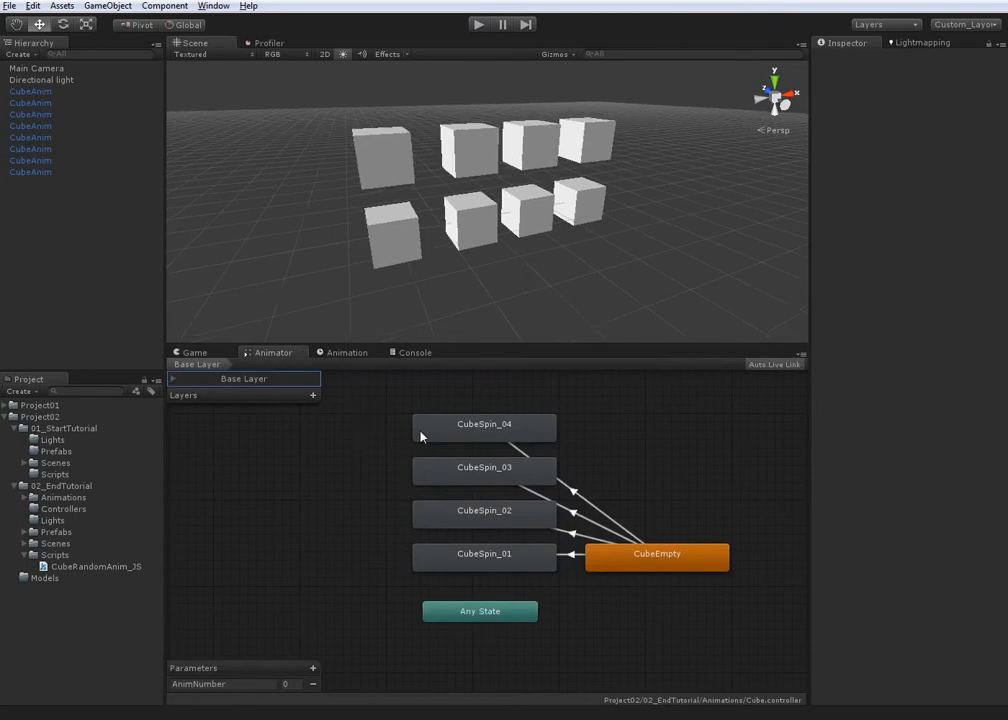
click(493, 560)
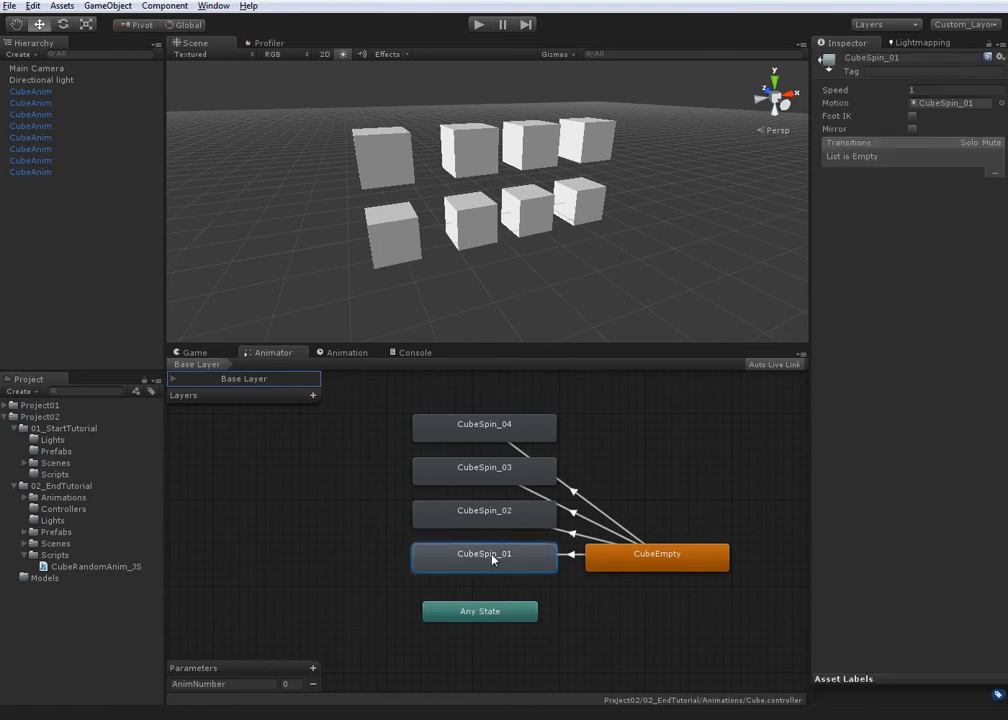
right_click(505, 556)
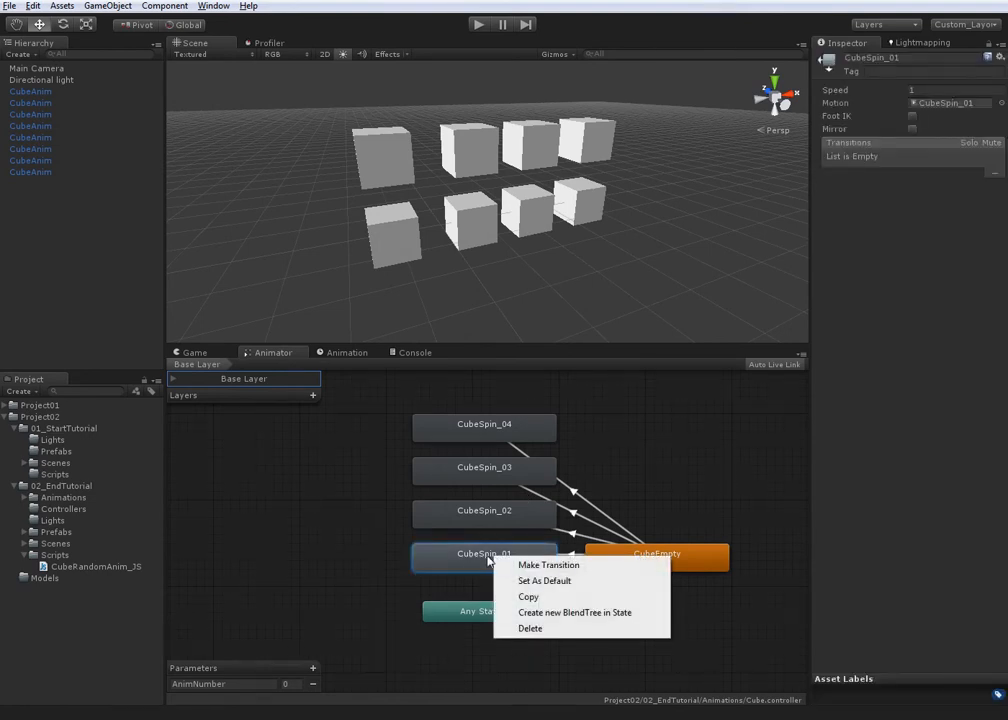
click(480, 519)
click(484, 470)
click(484, 428)
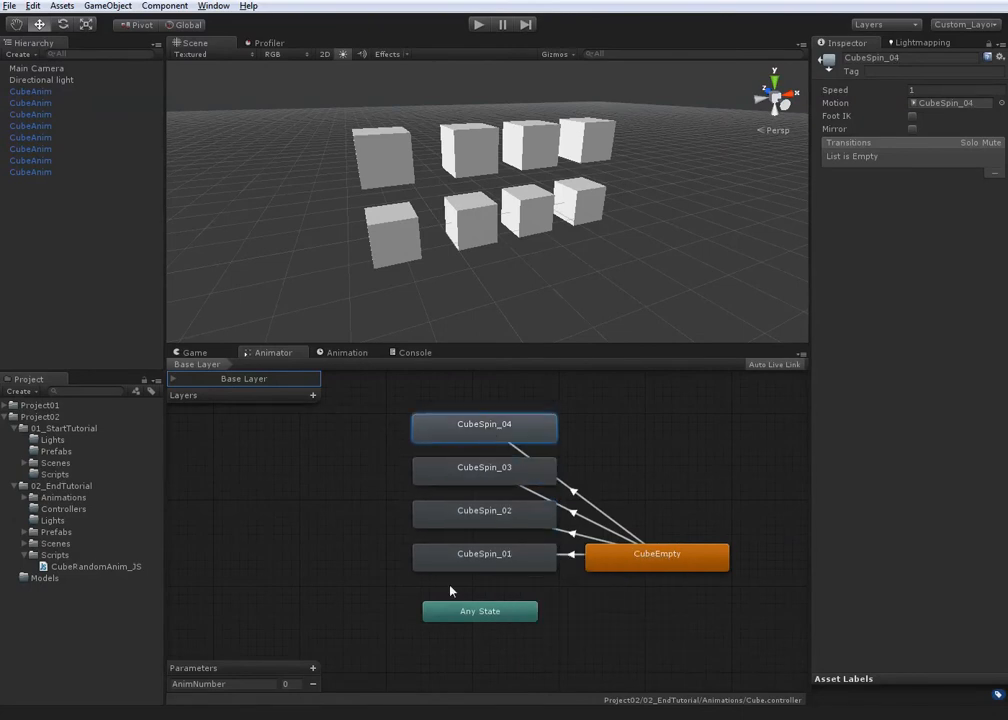
right_click(468, 566)
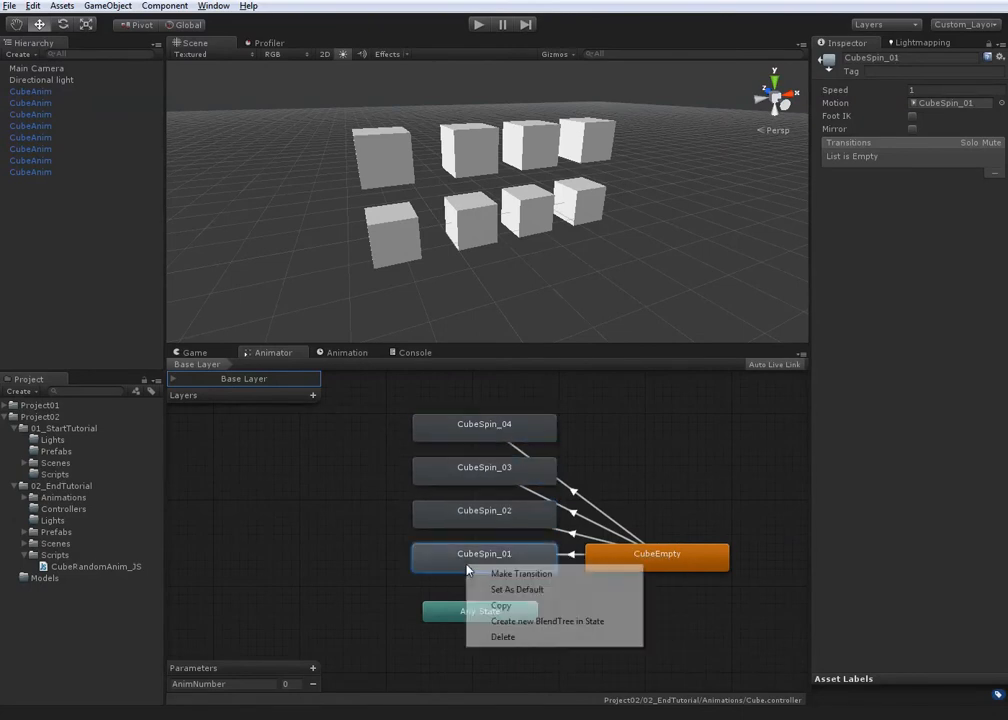
click(545, 622)
Create a new blend tree in each of the CubeSpin_02, CubeSpin_03 and CubeSpin_04 states
right_click(446, 511)
click(450, 513)
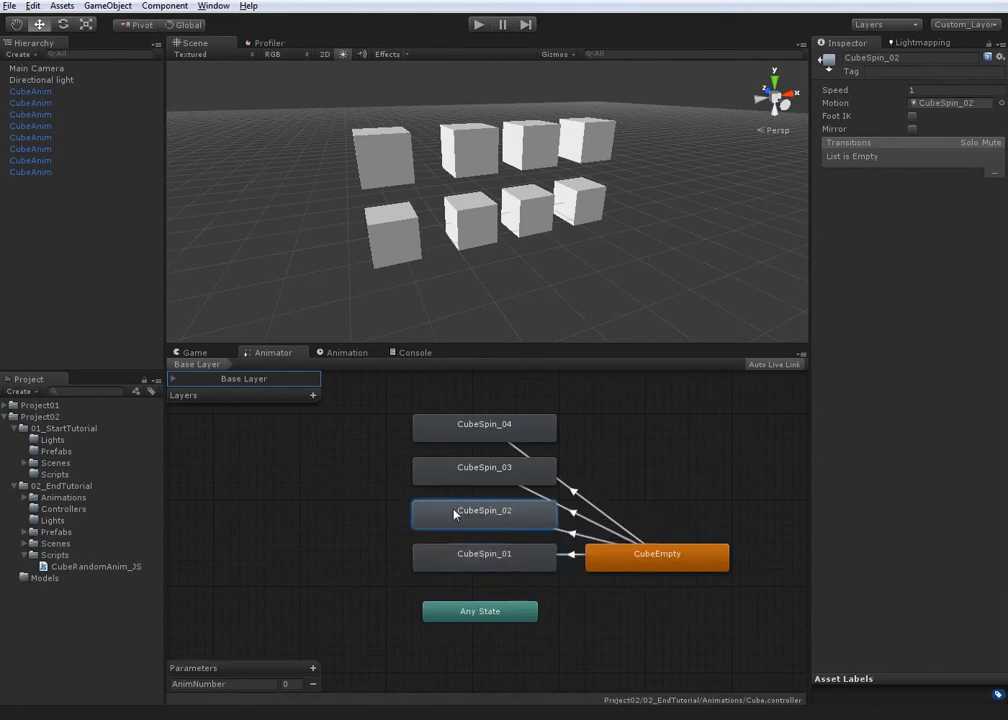
right_click(452, 512)
click(483, 566)
right_click(460, 462)
click(505, 519)
click(488, 421)
right_click(488, 421)
click(515, 478)
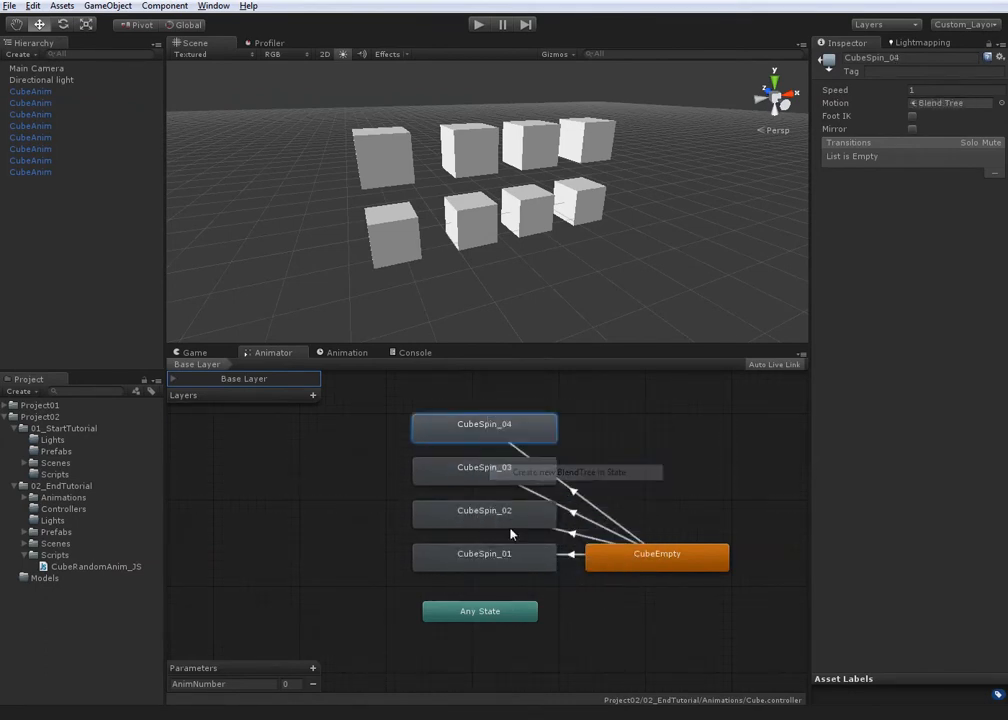
Open the blend tree of CubeSpin_01 and add two empty motion fields to it
click(506, 556)
double_click(507, 556)
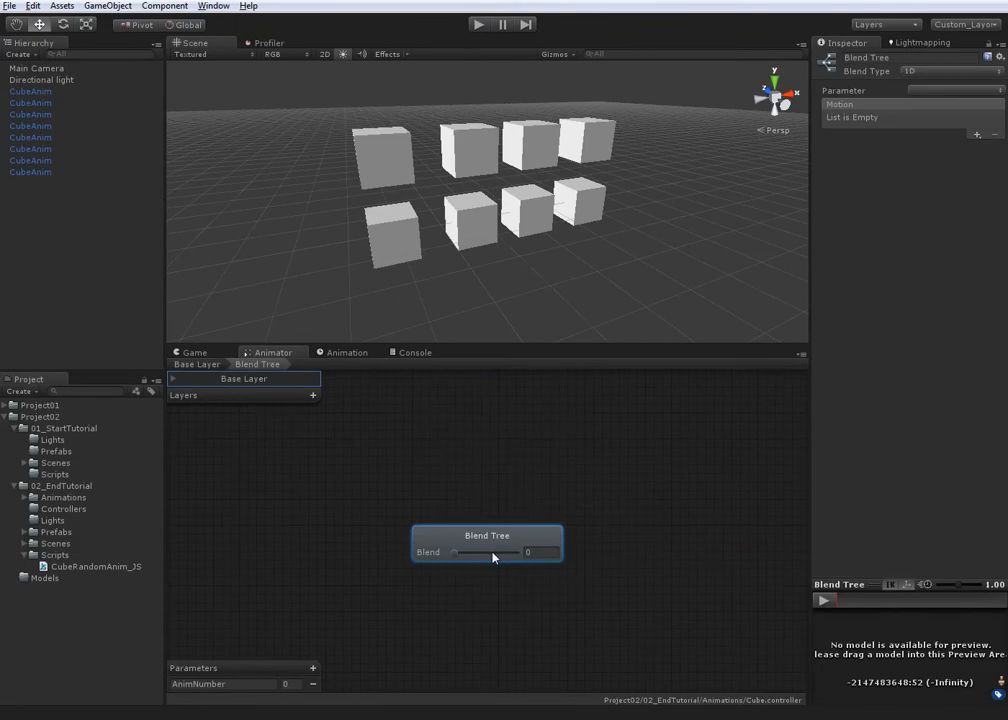
click(980, 135)
click(984, 145)
click(977, 135)
click(990, 147)
Add a Float parameter to the Animator controller and name it Speed
click(313, 667)
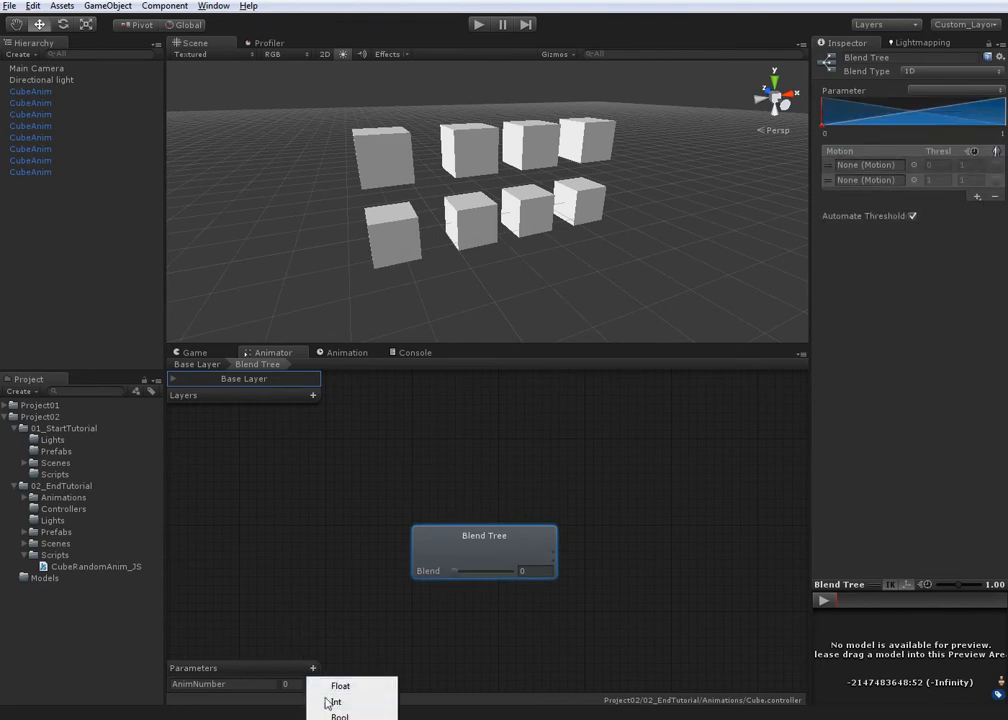
click(359, 692)
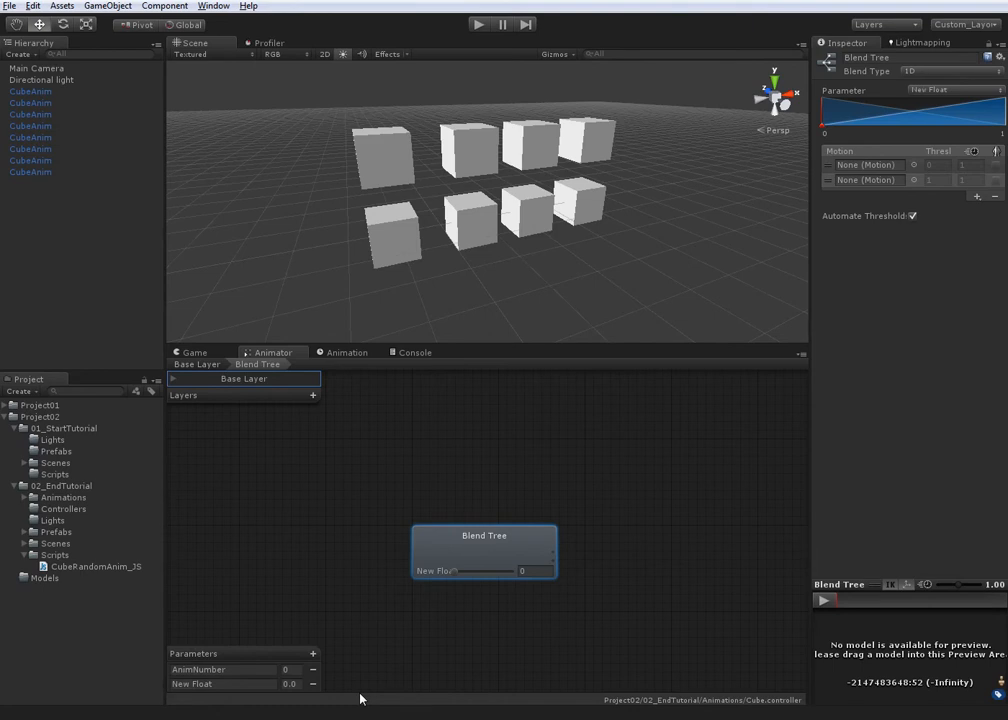
double_click(258, 683)
text(Speed)
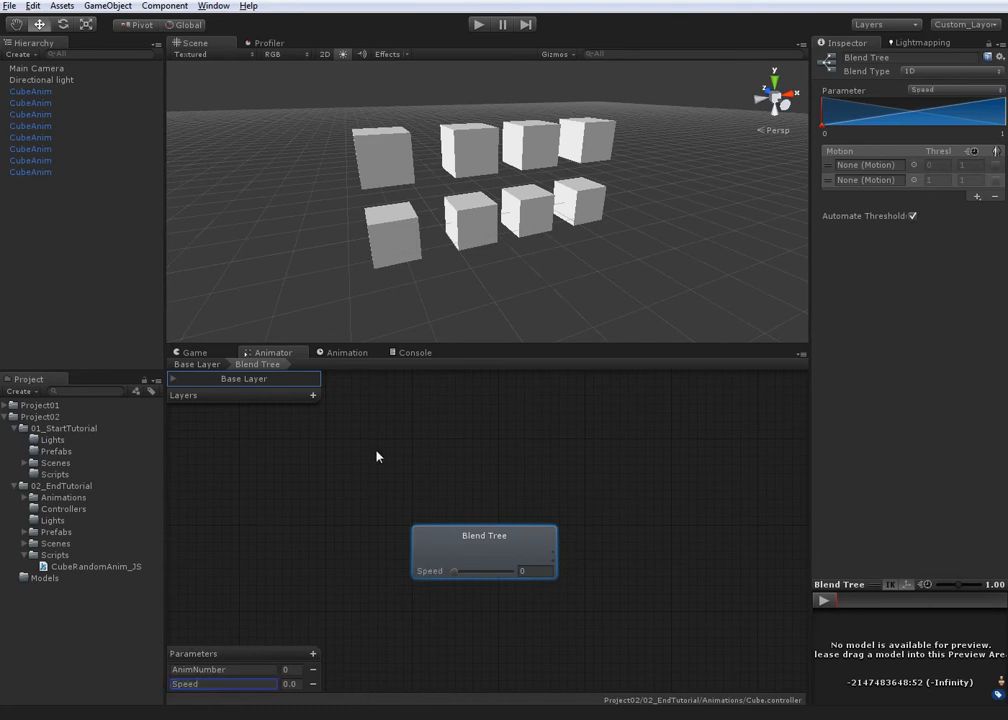
Assign the CubeSpin_01 clip from the Animations folder to both motion fields of the CubeSpin_01 state's blend tree
click(24, 497)
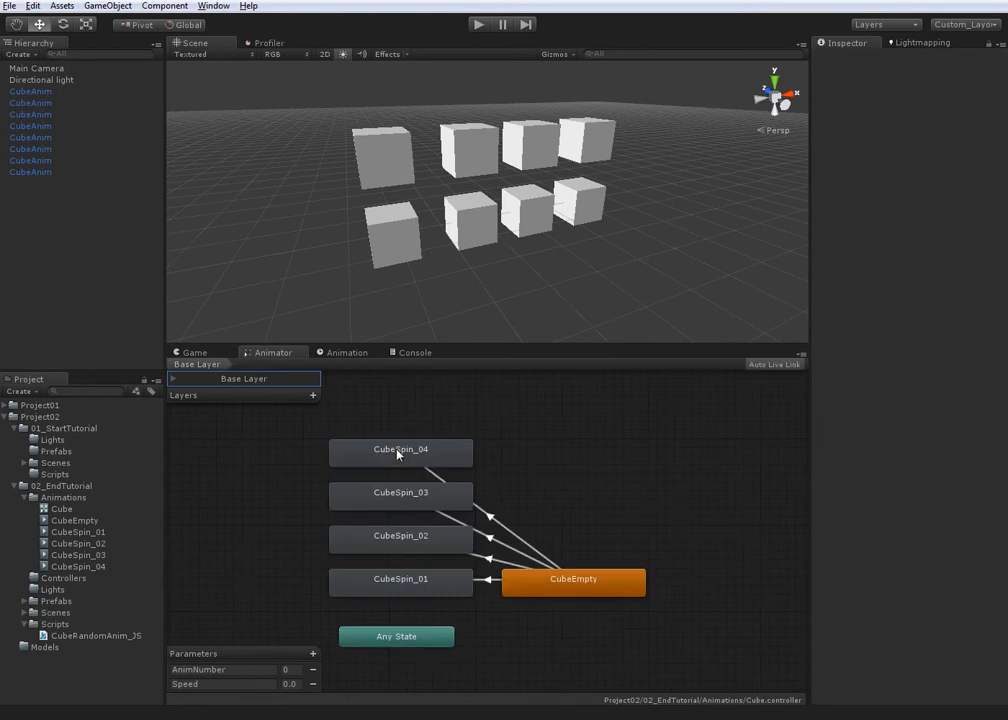
click(420, 588)
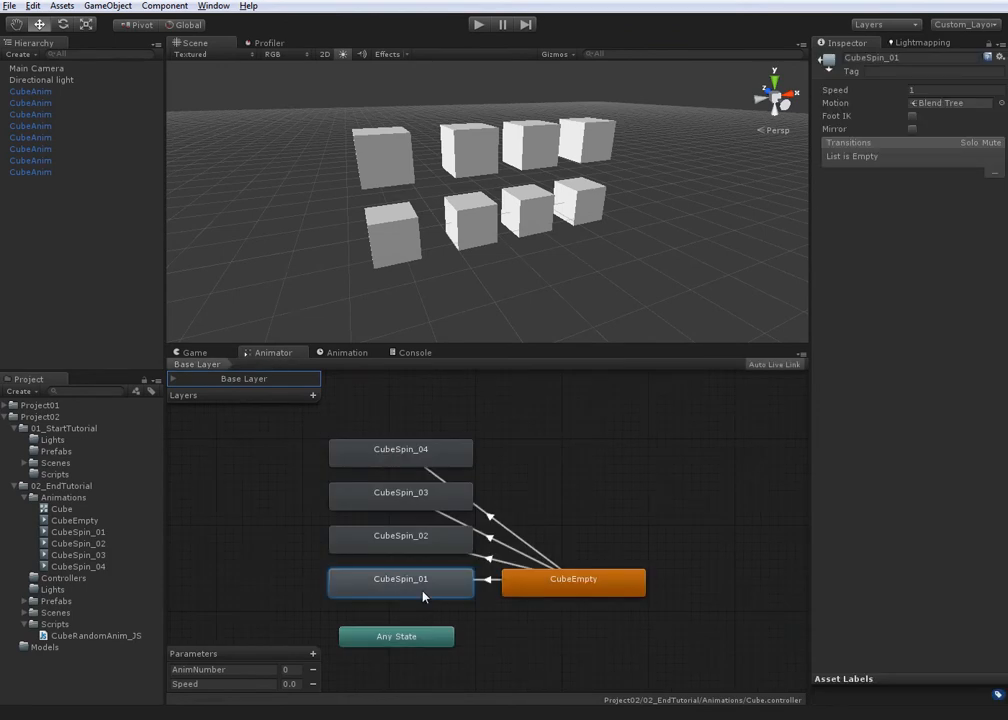
double_click(416, 585)
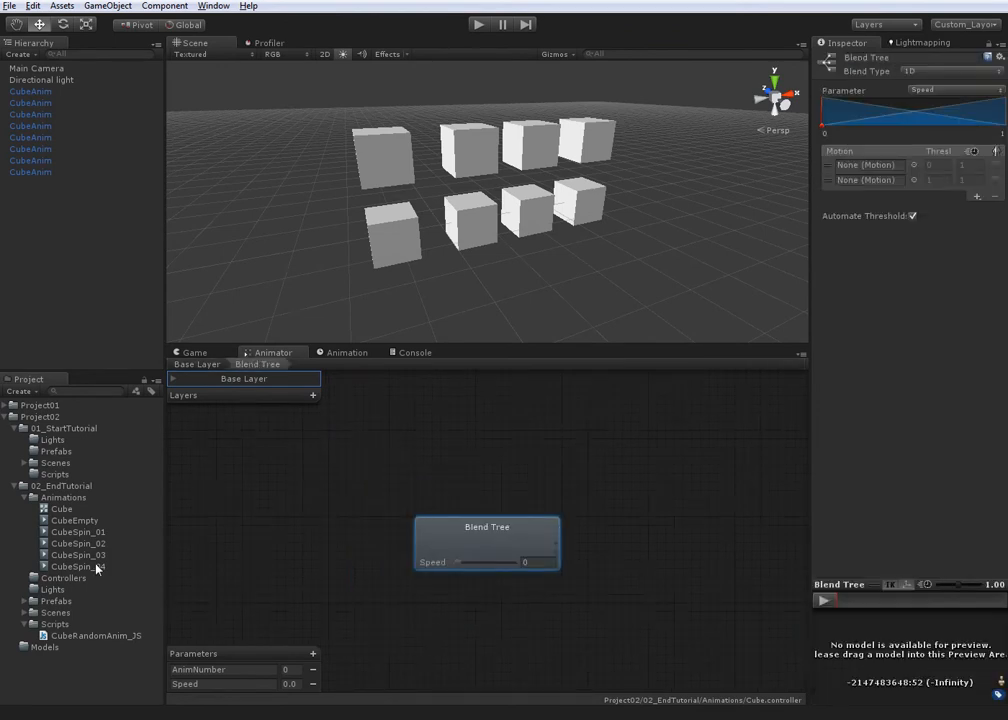
drag(90, 533, 865, 166)
drag(85, 533, 868, 180)
Turn off automatic thresholds and give the first CubeSpin_01 motion threshold 0.1 and speed 0.25, the second threshold 2 and speed 2
click(955, 229)
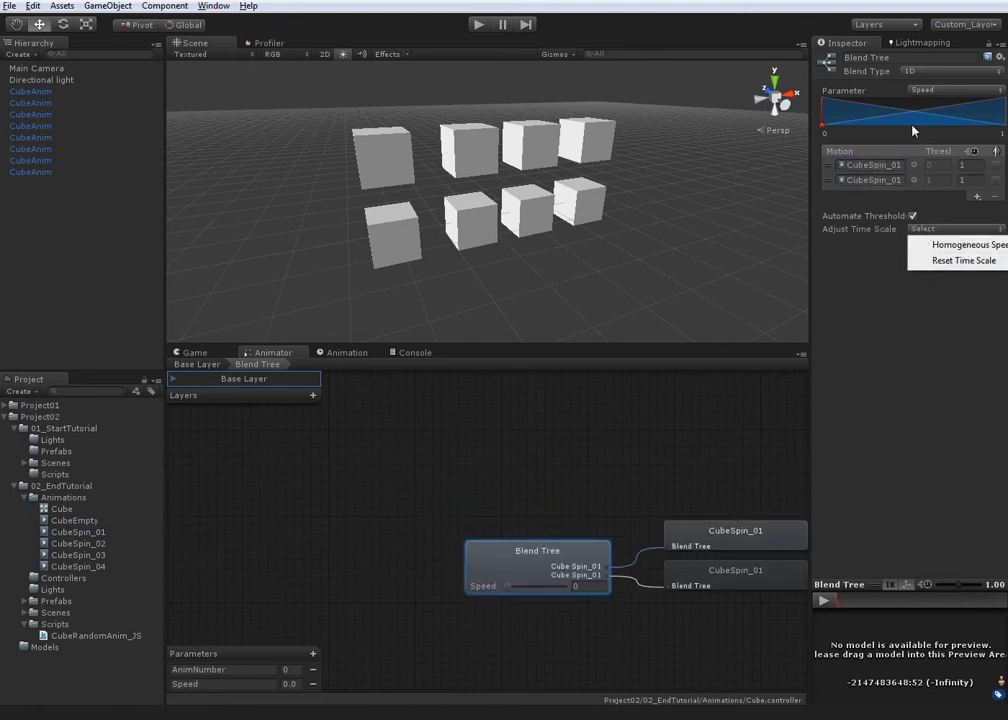
click(911, 216)
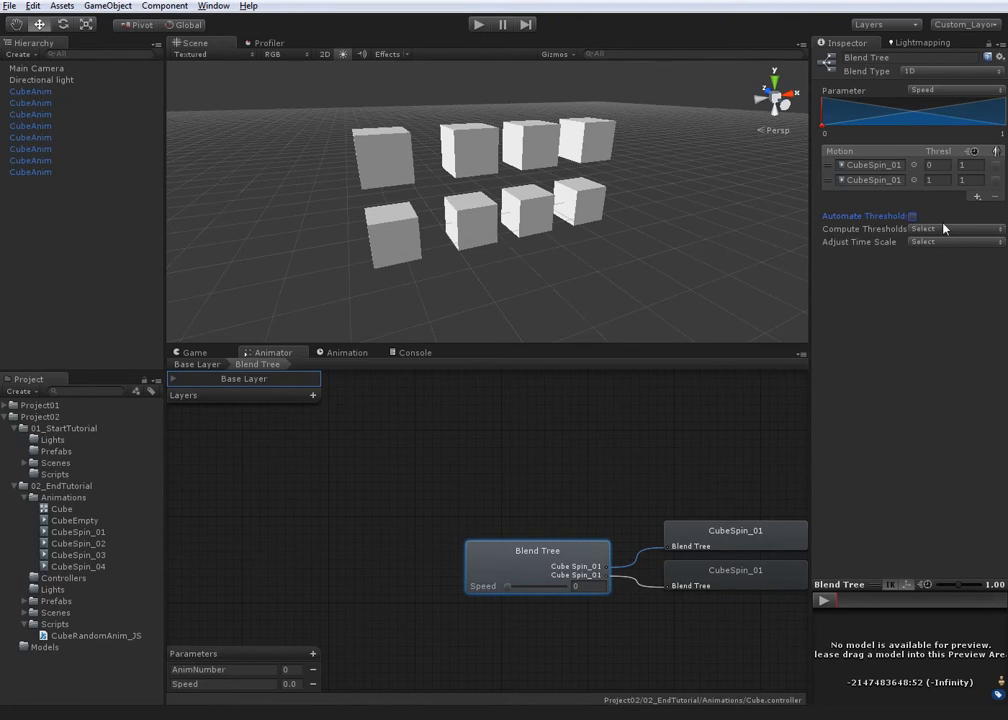
click(930, 90)
click(930, 103)
click(936, 165)
text(0.1)
key(Tab)
text(0.25)
key(Tab)
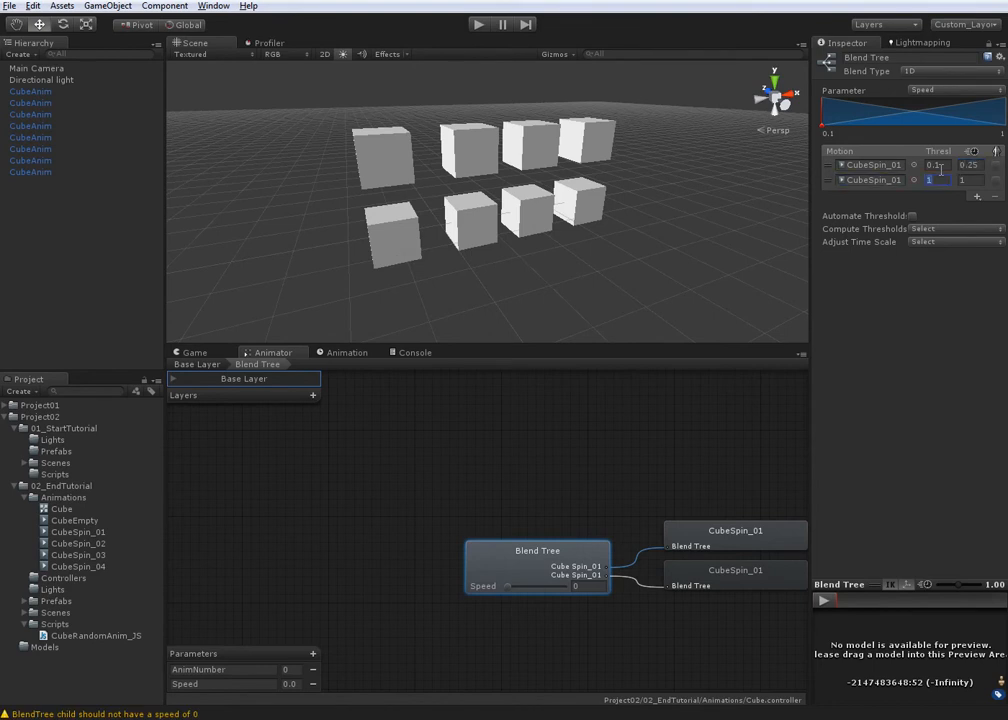
key(Tab)
key(shift+Tab)
key(Tab)
Preview the CubeSpin_01 blend tree on a cube while varying its Speed value, and return to the Base Layer
drag(357, 216, 960, 658)
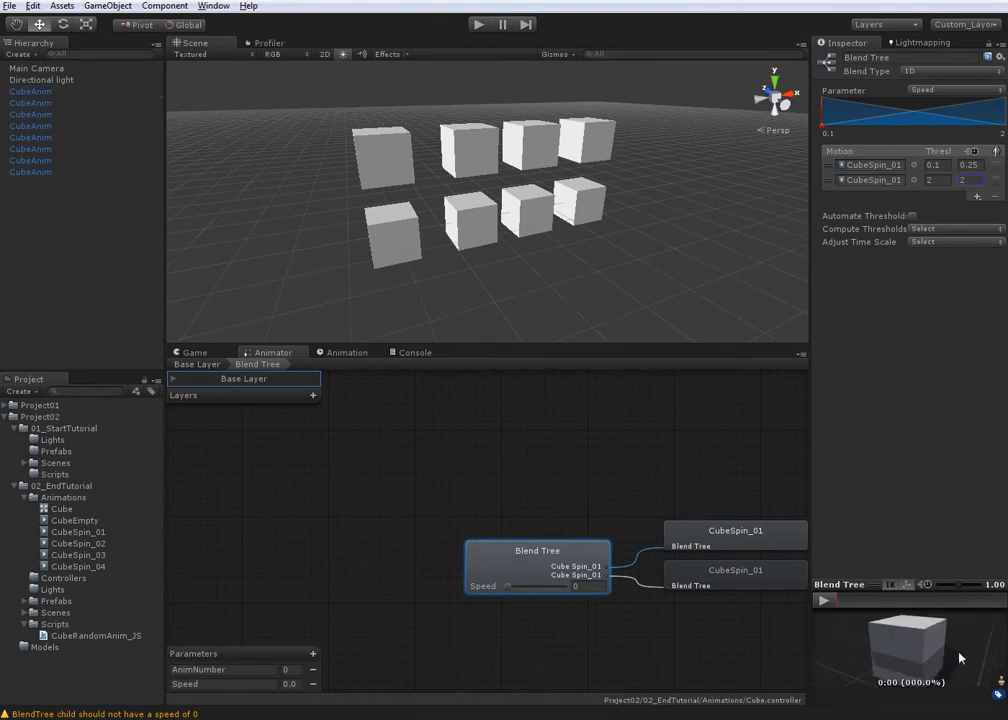
click(821, 601)
mouse_move(509, 591)
mouse_down()
mouse_move(581, 590)
mouse_move(505, 587)
mouse_up()
double_click(537, 474)
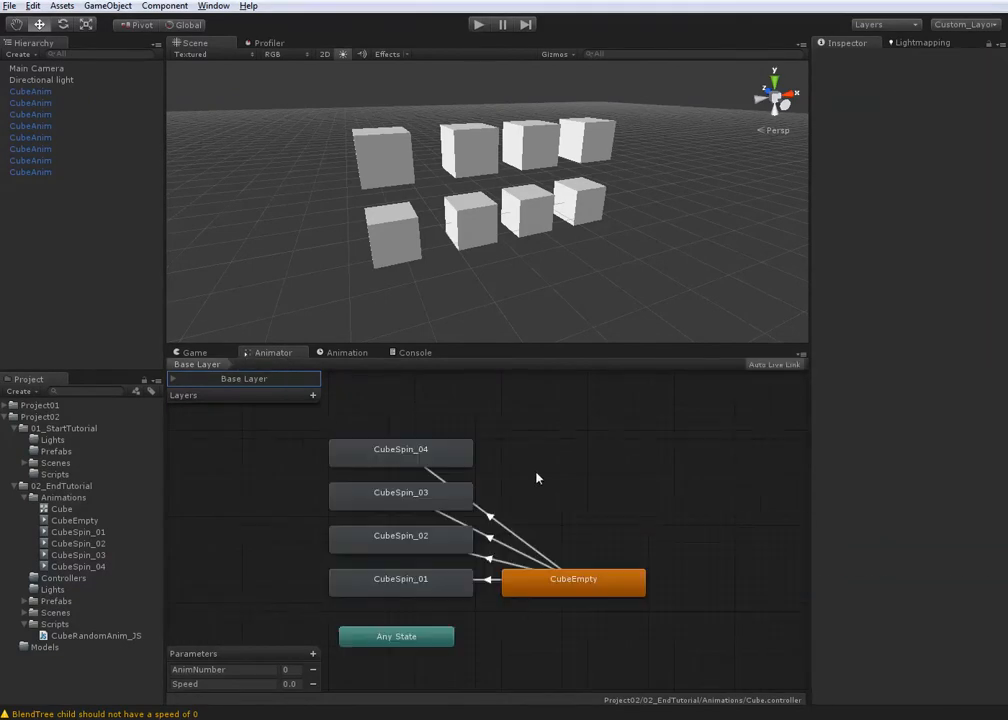
Open the blend tree of CubeSpin_02 and add two motion fields holding the CubeSpin_02 clip
click(458, 539)
double_click(448, 544)
click(977, 137)
click(983, 148)
click(978, 138)
click(982, 151)
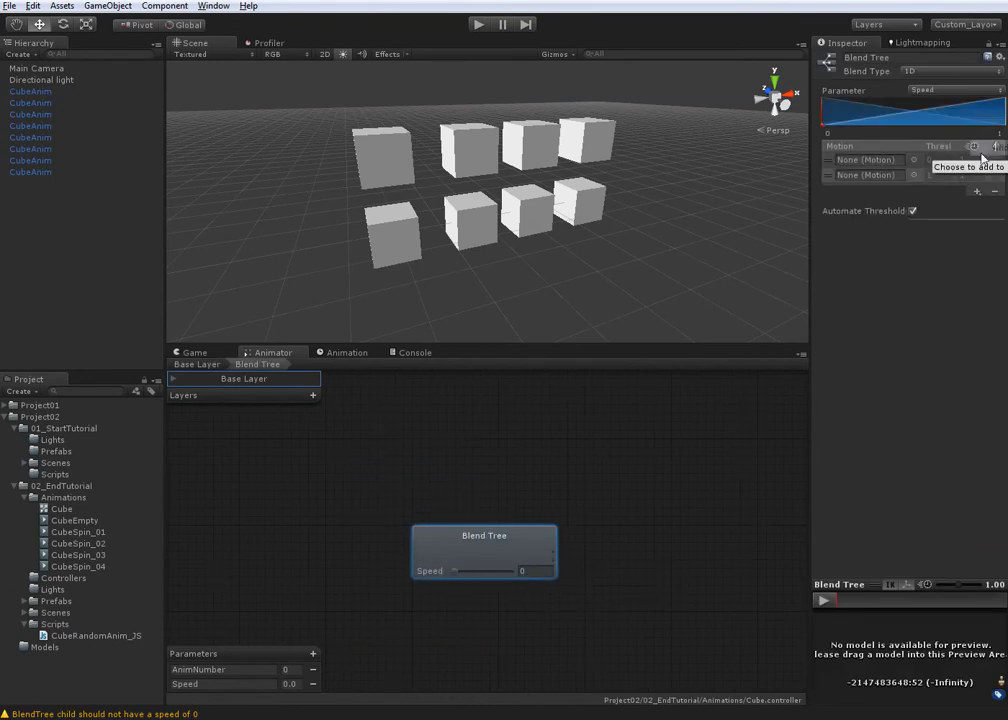
drag(889, 277, 868, 165)
drag(93, 542, 845, 181)
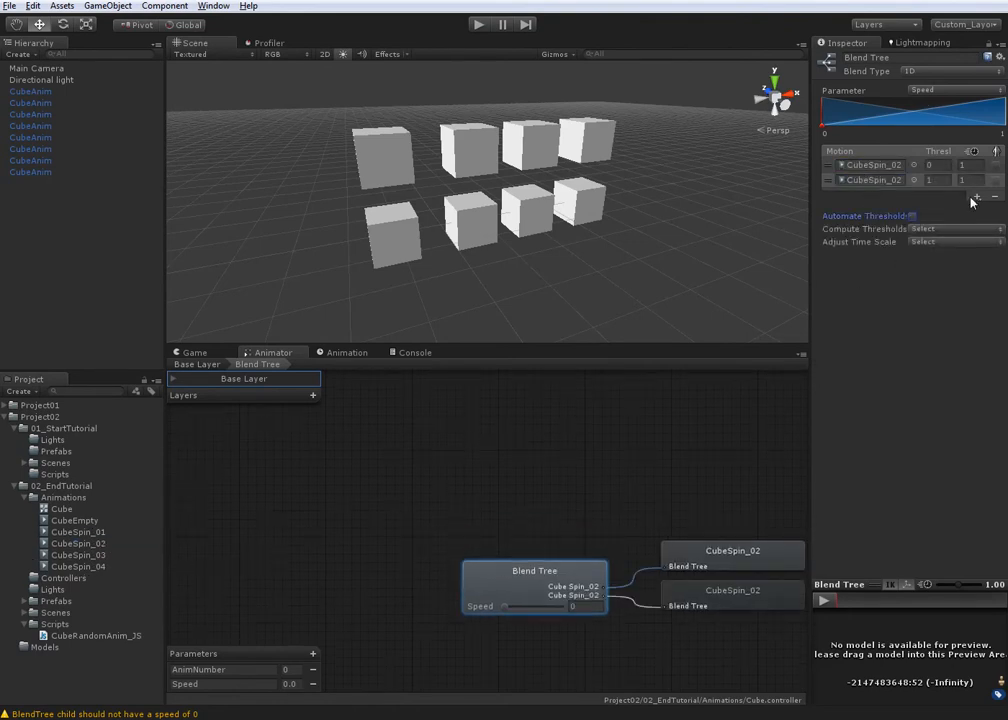
With automatic thresholds off, set threshold and speed to 0.1 for the first CubeSpin_02 motion and 2 for the second
click(940, 166)
text(.1)
key(Tab)
text(.1)
key(Tab)
key(Tab)
text(2)
key(Tab)
text(2)
double_click(574, 487)
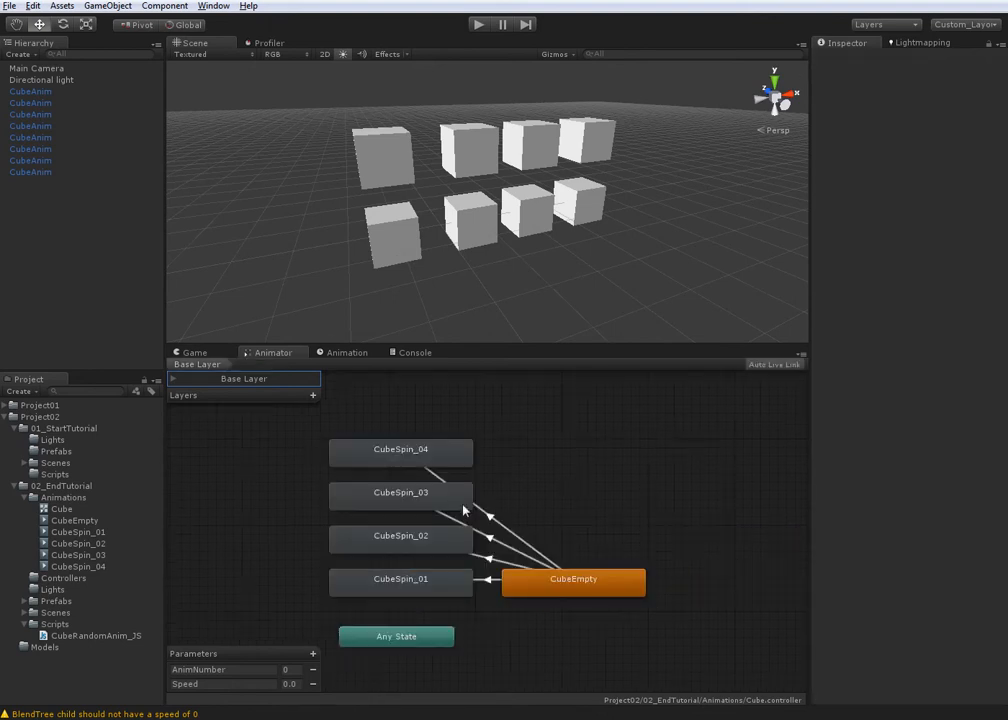
Open the blend tree of CubeSpin_03 and add two motion fields holding the CubeSpin_03 clip
right_click(434, 495)
double_click(425, 496)
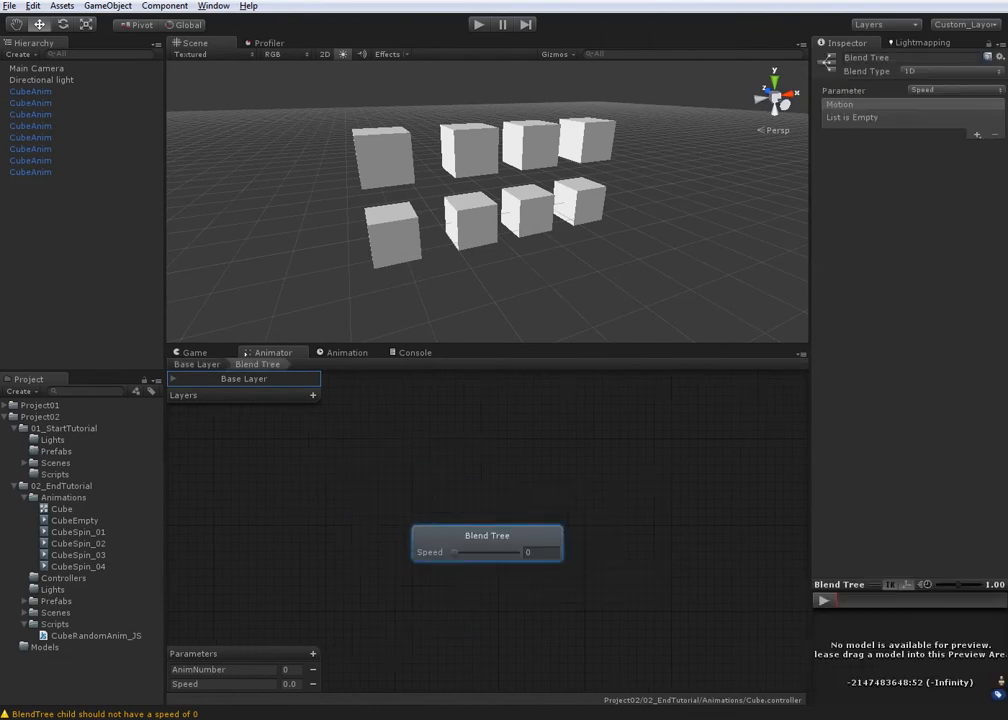
click(977, 135)
click(994, 146)
click(977, 135)
click(994, 146)
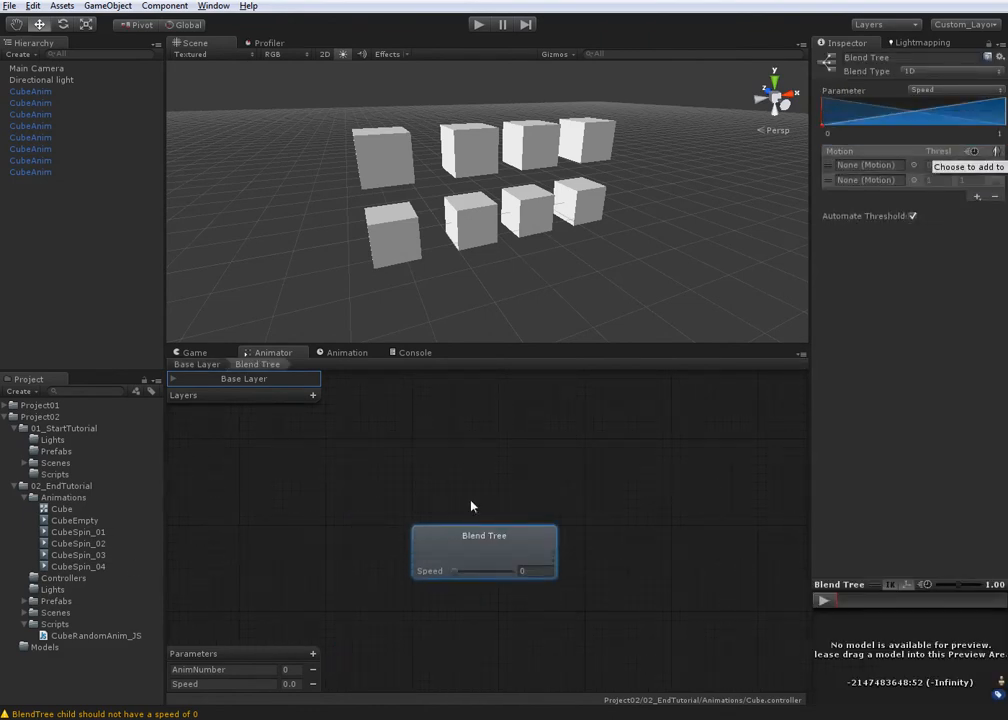
drag(926, 146, 870, 165)
drag(80, 560, 860, 181)
Turn off automatic thresholds and set threshold and speed to 0.1 for the first CubeSpin_03 motion and 2 for the second
click(911, 217)
click(941, 166)
text(0.1)
key(Tab)
text(0.1)
key(Tab)
key(Tab)
text(2)
key(Tab)
text(2)
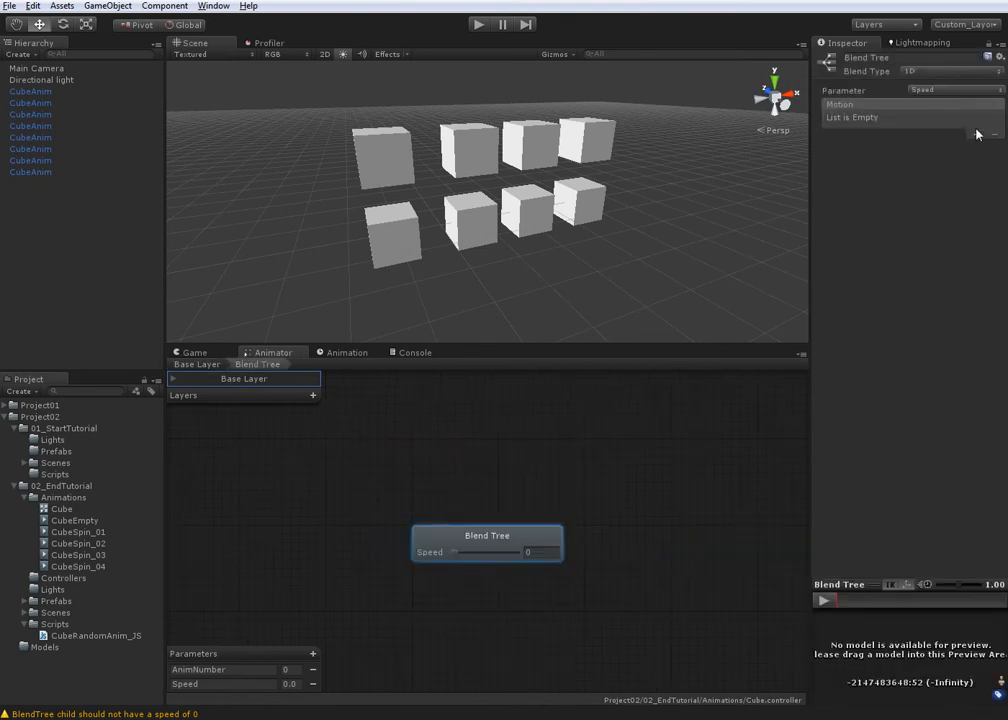
Add two motion fields to the CubeSpin_04 blend tree and assign the CubeSpin_04 clip to both
click(977, 133)
click(980, 148)
click(977, 134)
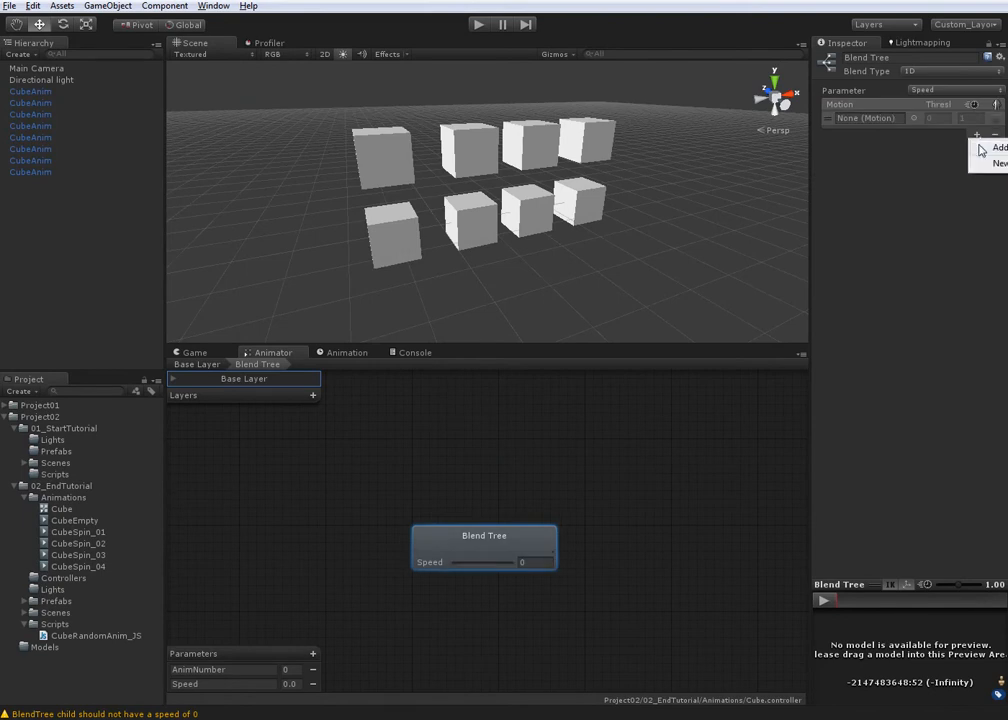
click(980, 148)
click(84, 556)
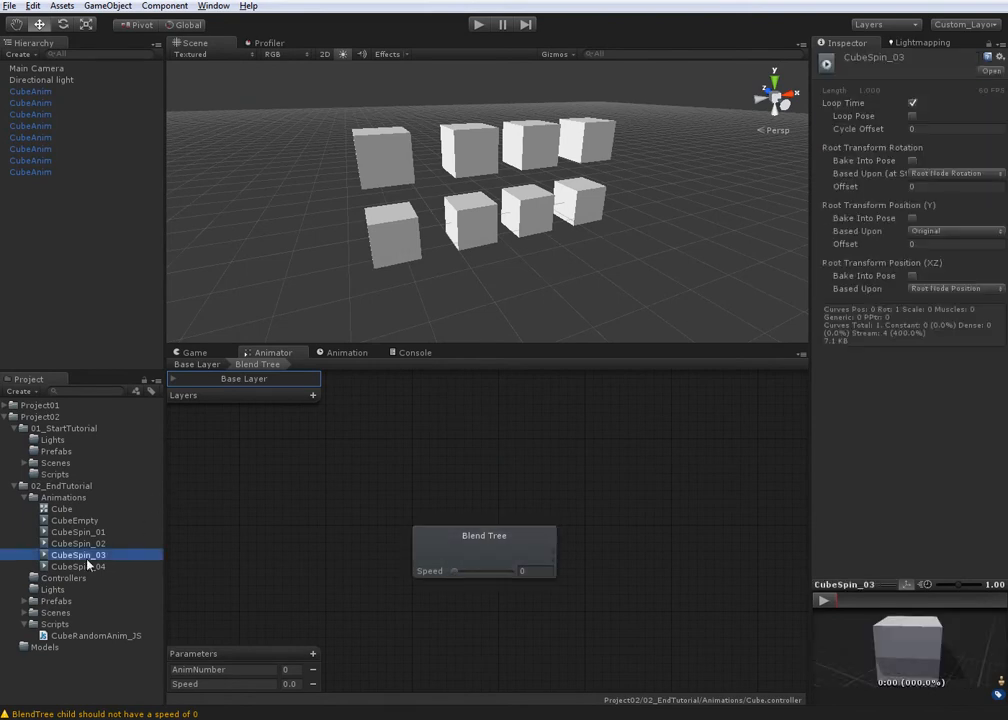
click(323, 558)
drag(104, 567, 870, 181)
Turn off automatic thresholds, set the first CubeSpin_04 motion's threshold and speed to 0.1 and the second's to 2, and return to the Base Layer
click(912, 215)
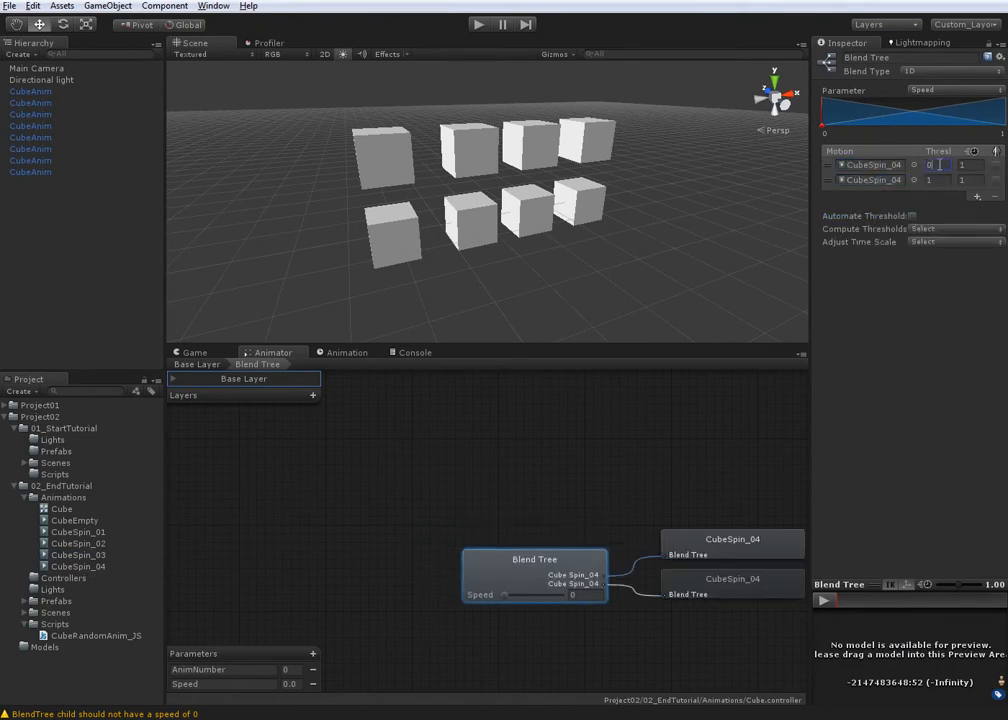
text(0.1)
key(Tab)
text(0.1)
key(Tab)
text(22)
key(Tab)
text(2)
key(shift+Tab)
text(2)
double_click(514, 458)
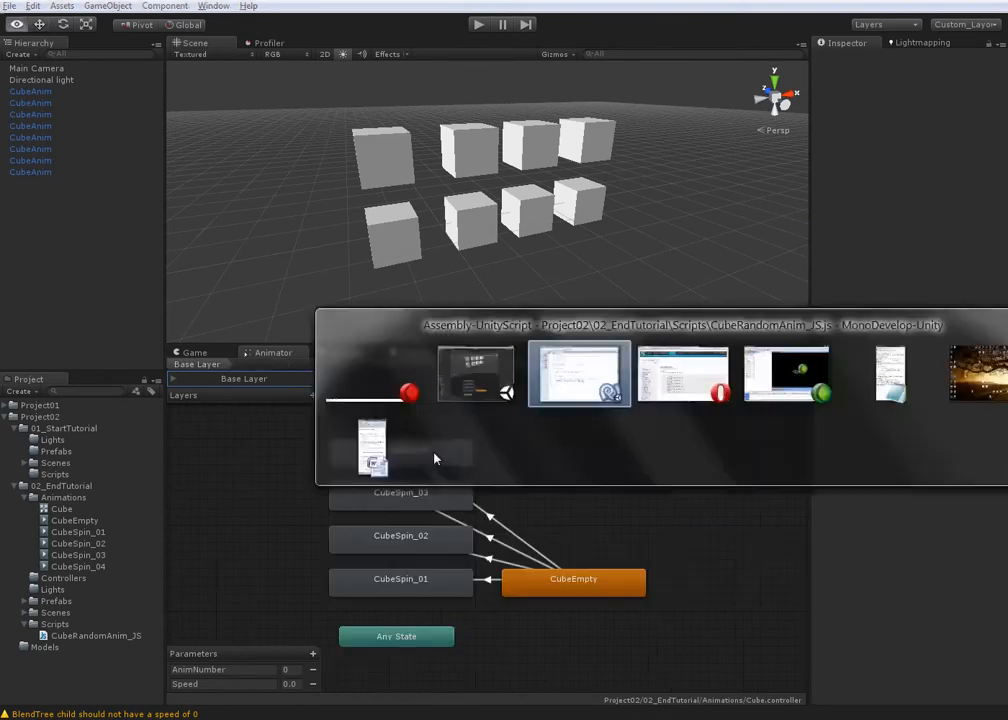
Glance at the script and go through the cubes in the scene one by one to review their components
key(alt+Tab)
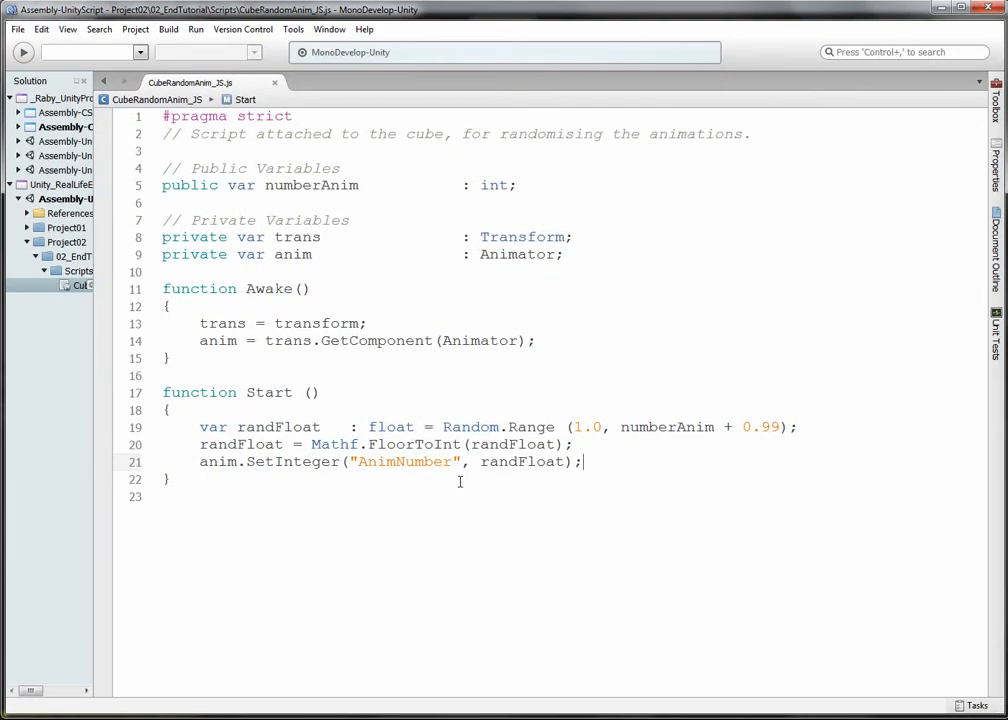
key(alt+Tab)
alt+drag(528, 278, 532, 259)
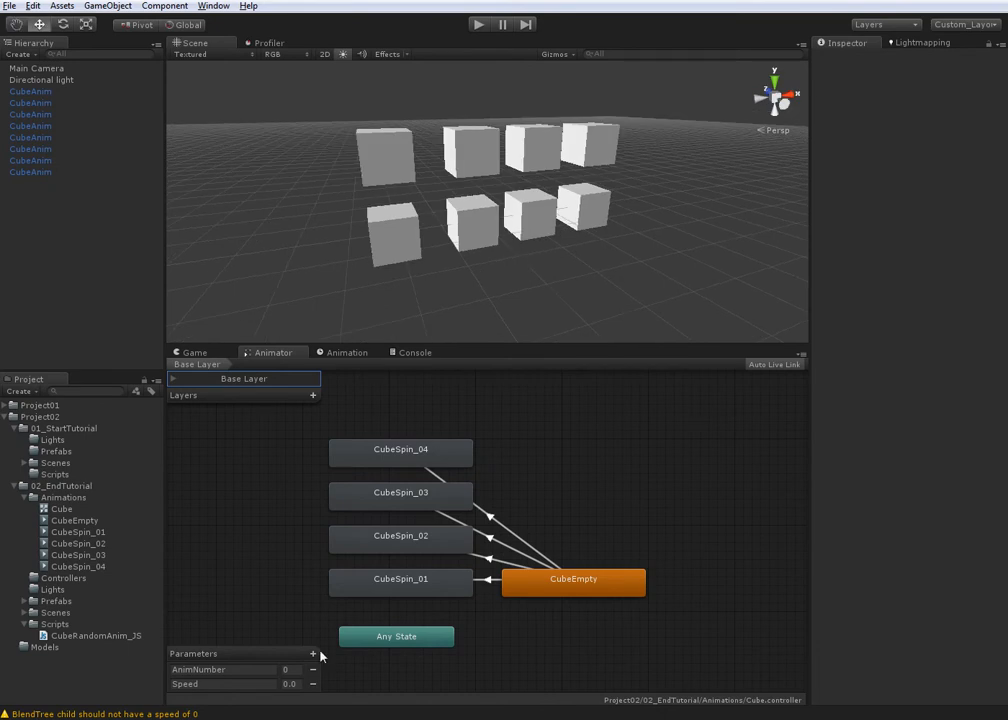
click(368, 179)
click(482, 153)
click(546, 146)
drag(579, 147, 584, 146)
click(579, 216)
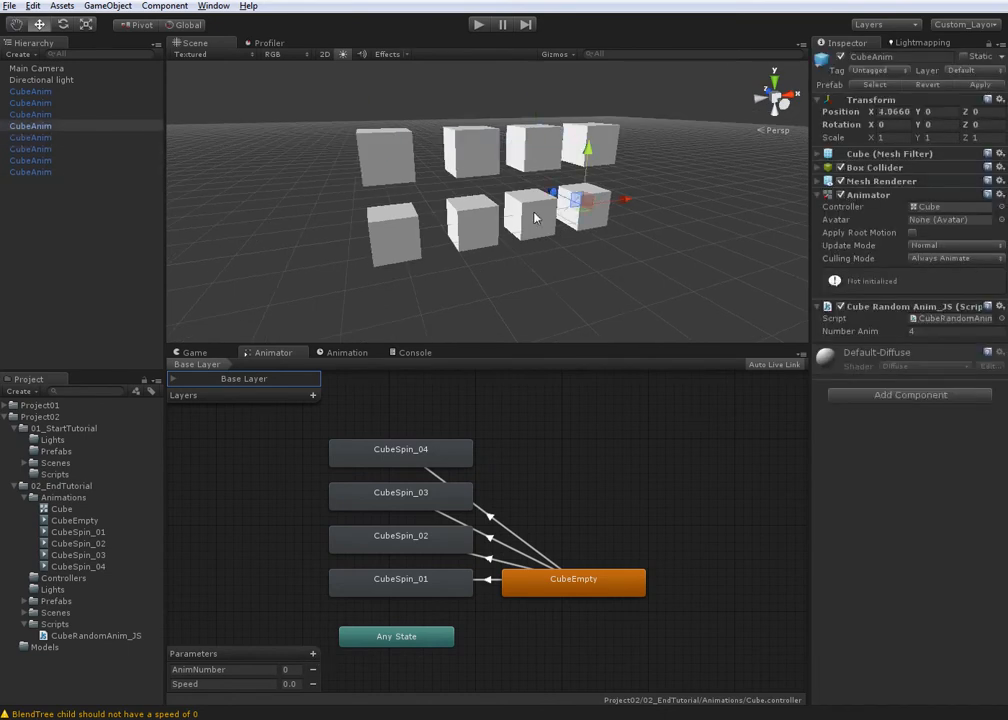
click(548, 218)
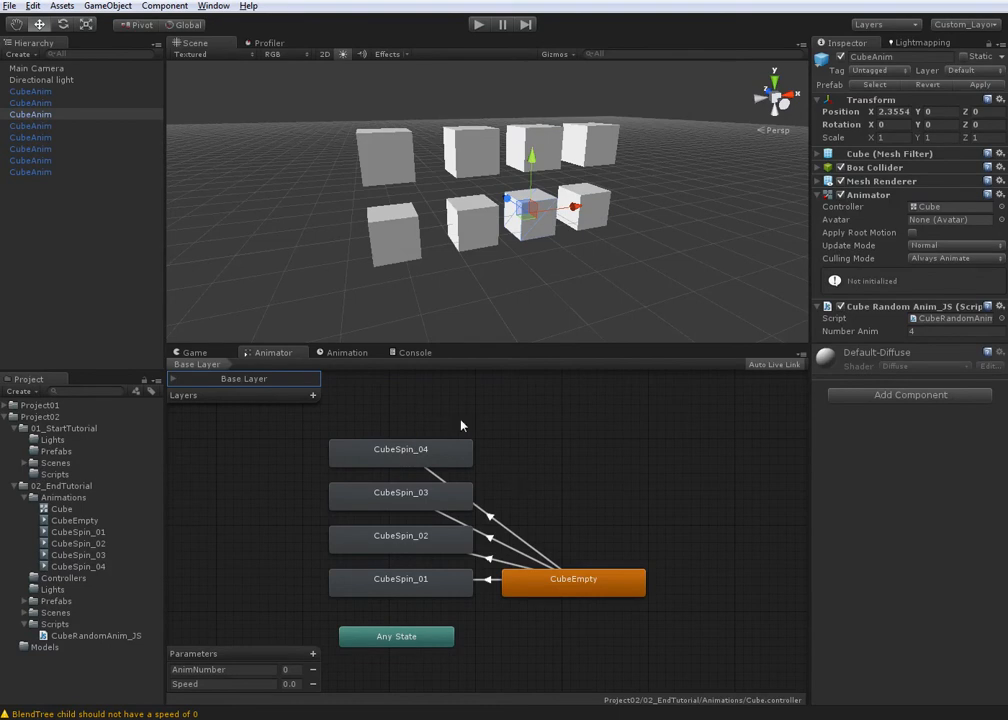
click(472, 222)
click(393, 233)
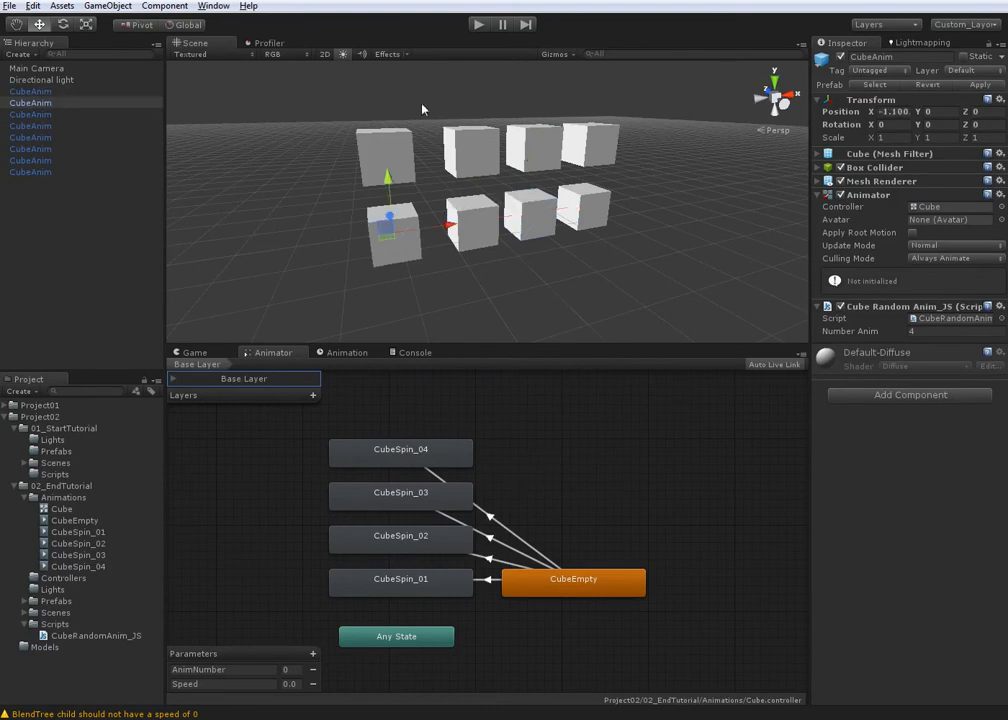
Switch to MonoDevelop and declare a private float variable named speed below the anim variable in CubeRandomAnim_JS.js
key(alt+Tab)
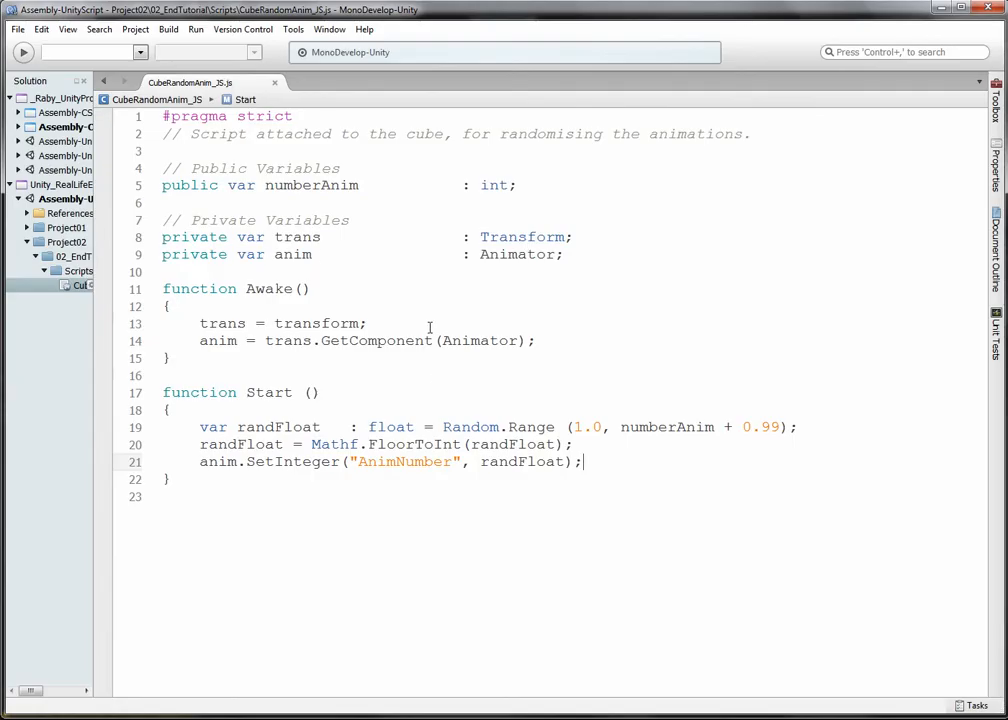
click(567, 190)
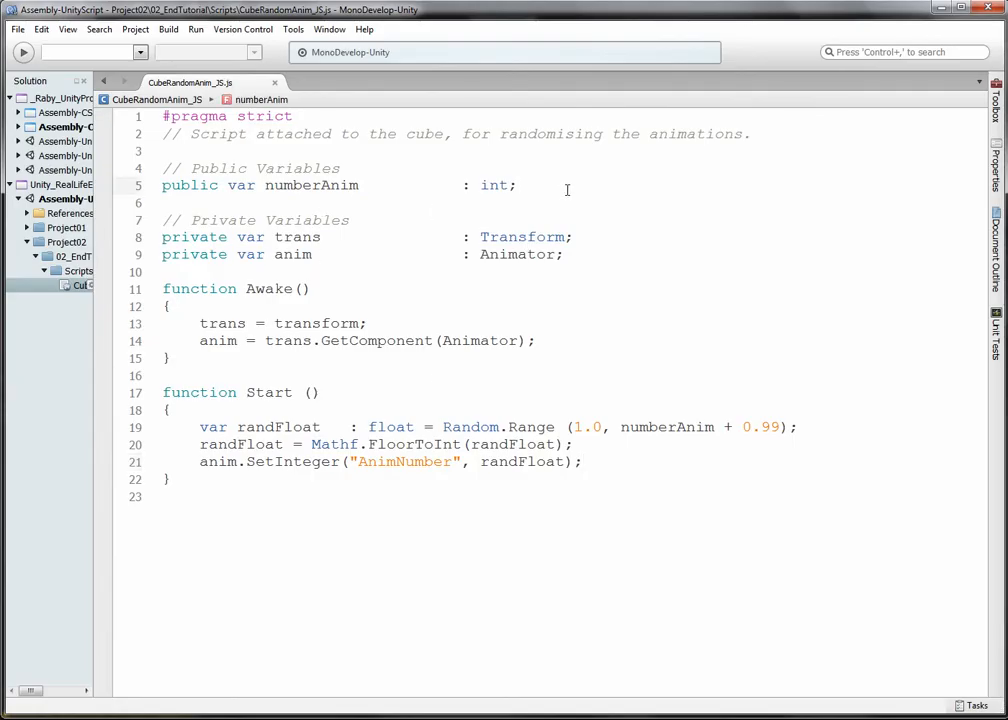
key(Down)
key(Down)
key(Down)
key(Down)
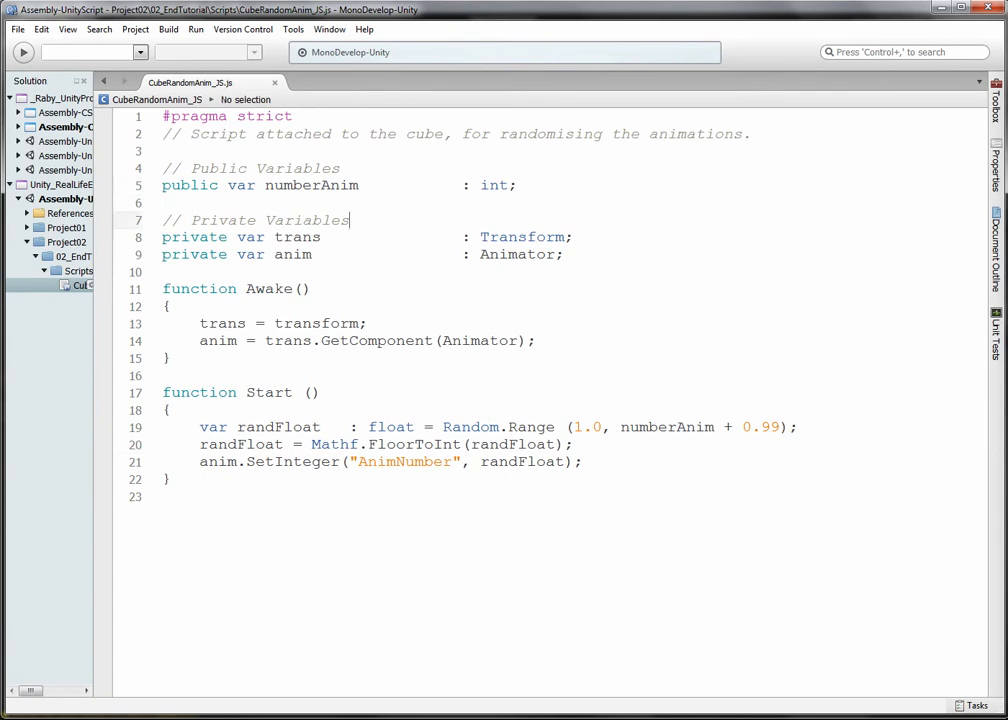
key(Return)
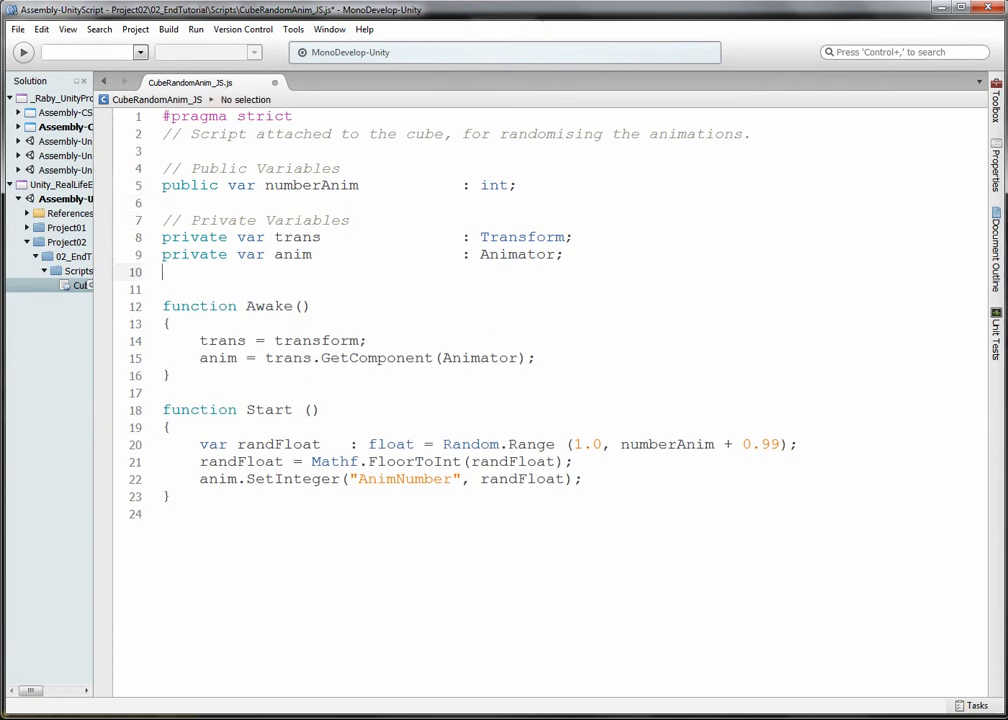
text(privare)
key(BackSpace)
key(BackSpace)
key(BackSpace)
text(te var speed)
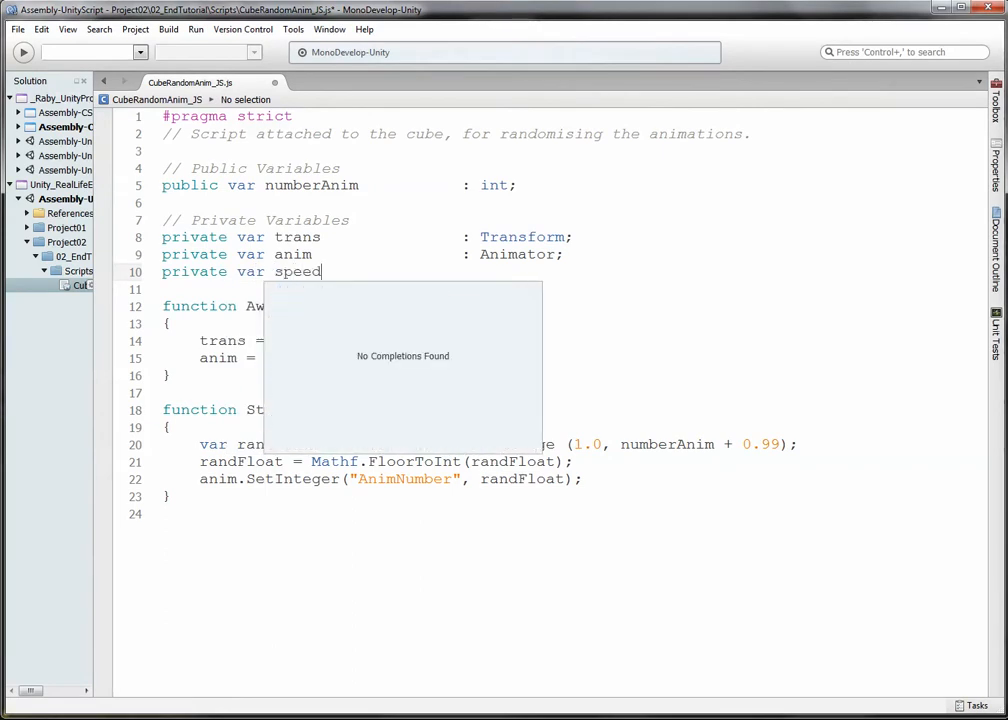
text(               : float;)
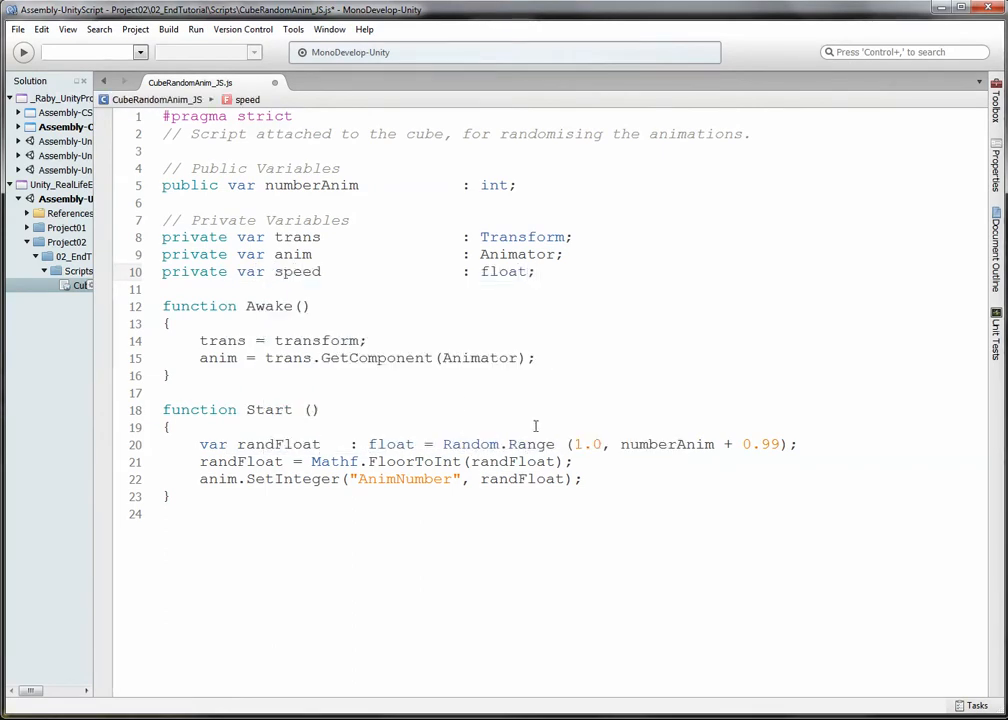
In the Start function, assign speed = Random.Range (0.1, 2.0); on a new line below the randFloat declaration
click(837, 443)
key(Return)
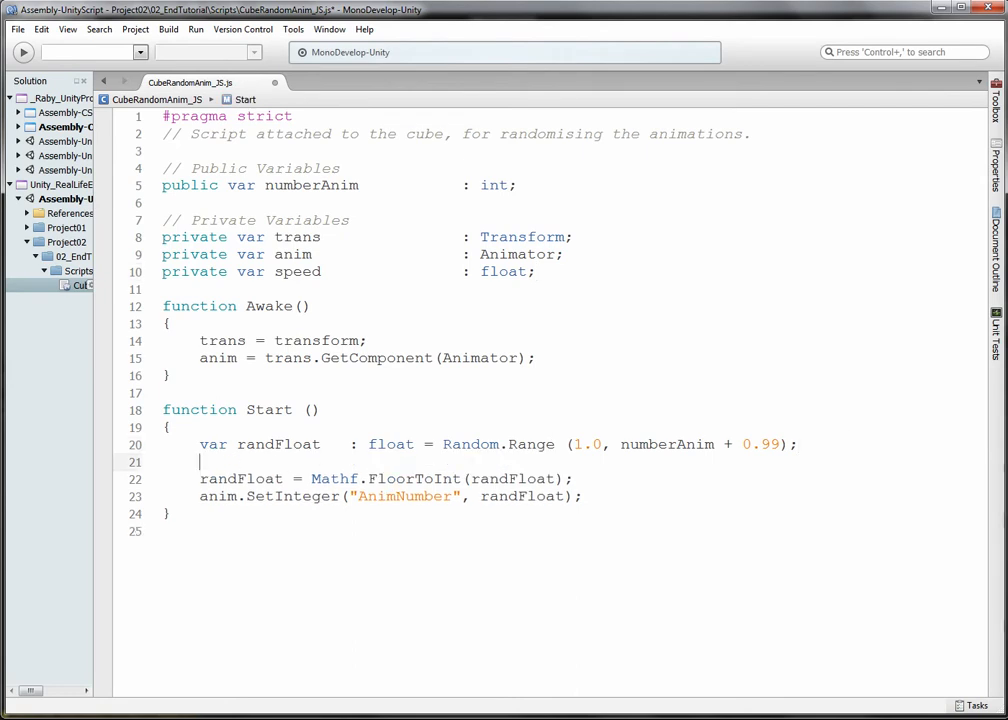
text(speed = rando)
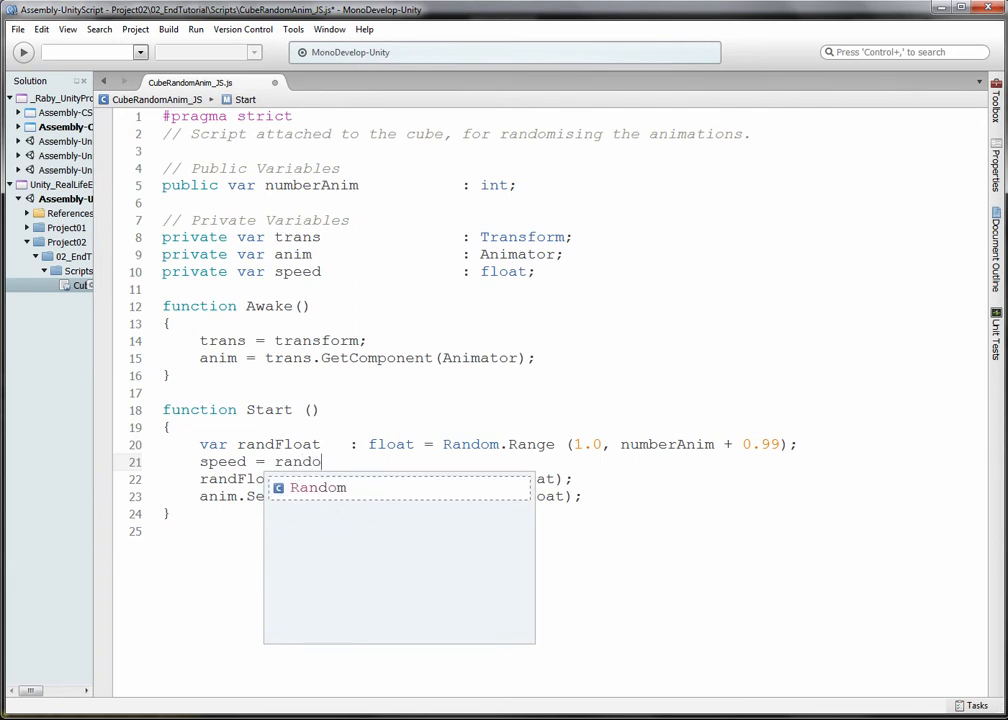
key(Return)
text(.Ran)
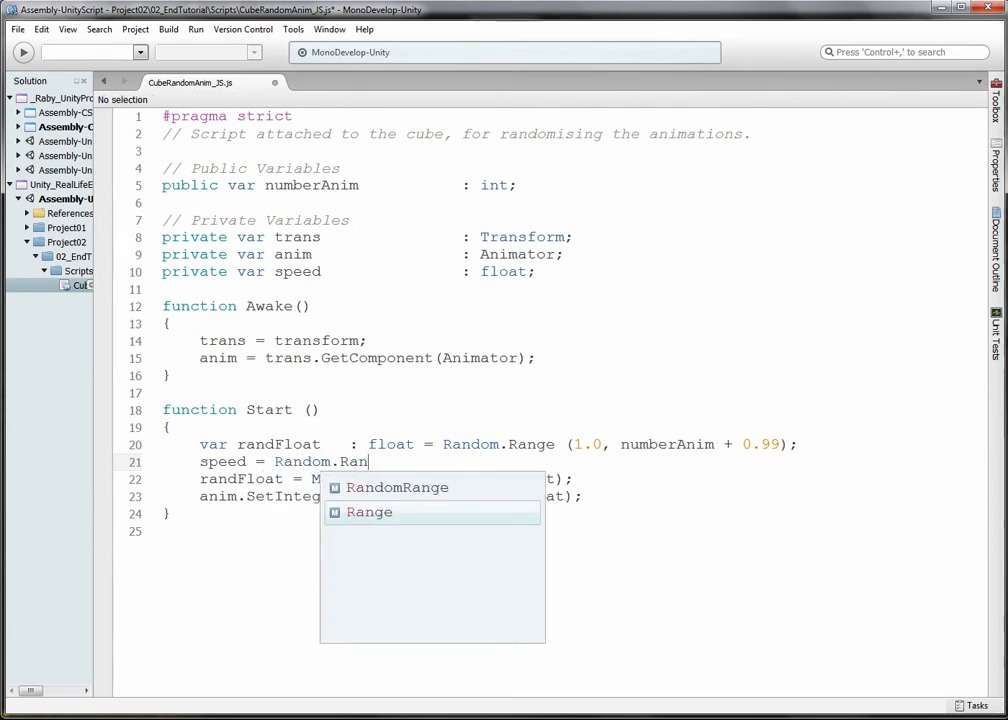
text(ge (0.1)
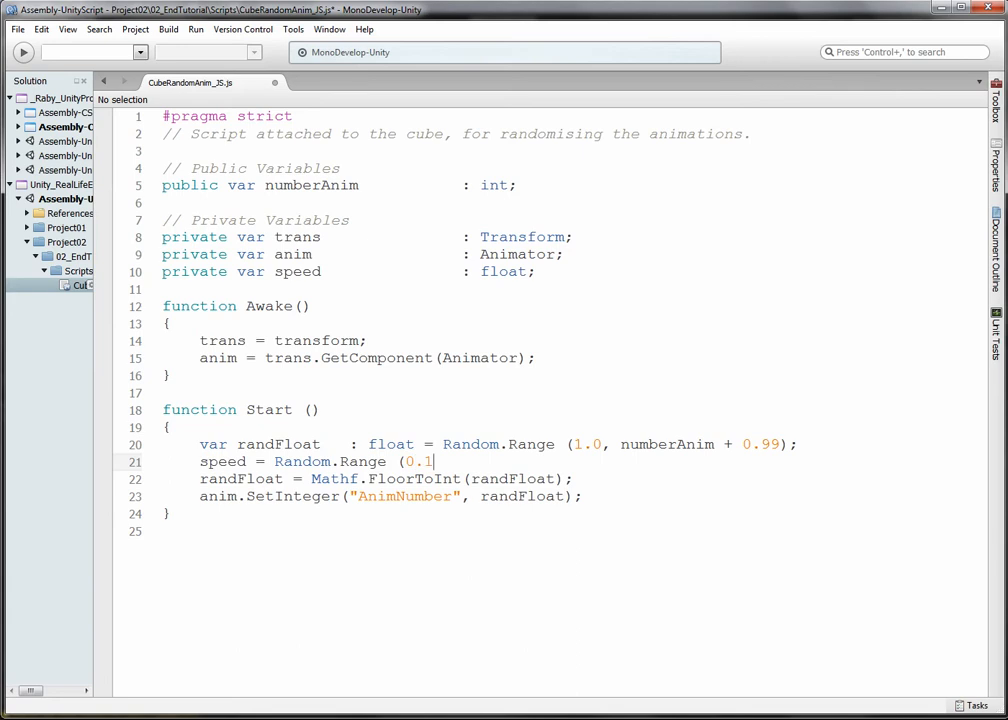
text(, 2.0);)
Add anim.SetFloat("Speed", speed); after the SetInteger line in Start, checking the parameter's name in the Animator, and save the script
key(Down)
key(Down)
key(End)
key(Return)
text(anim)
key(Escape)
text(.)
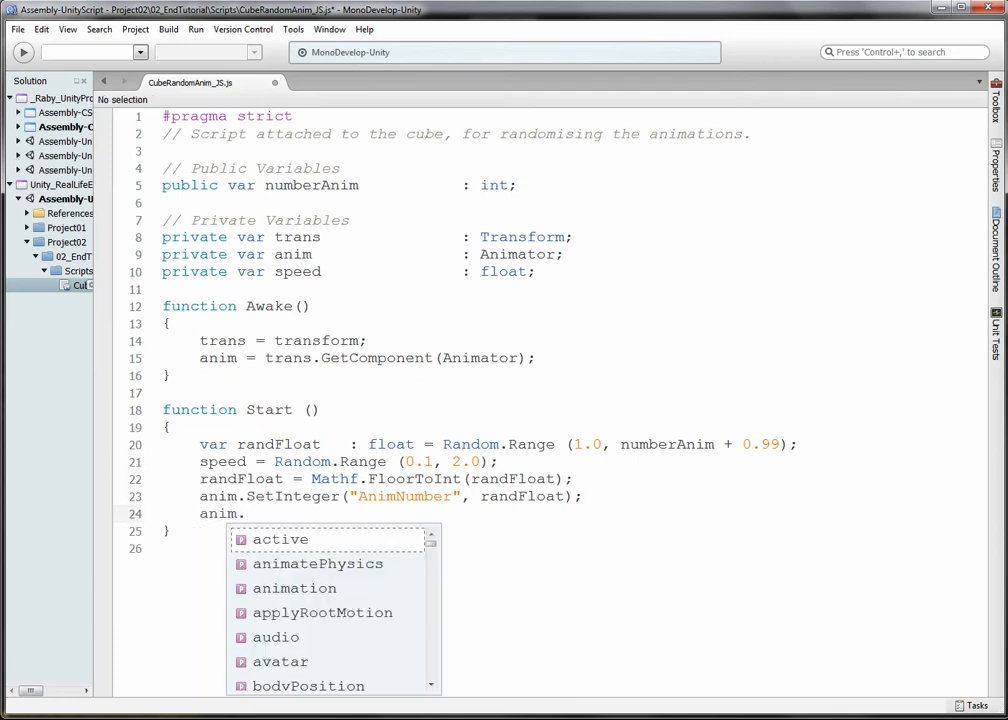
text(SetFlo)
key(BackSpace)
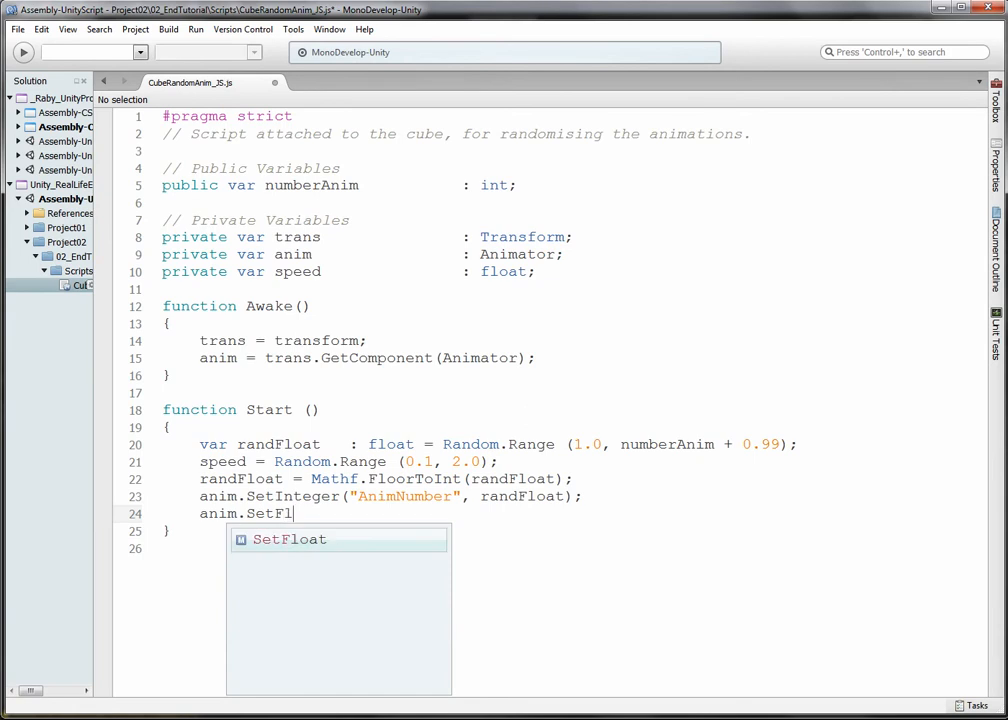
key(Return)
text(("Speed")
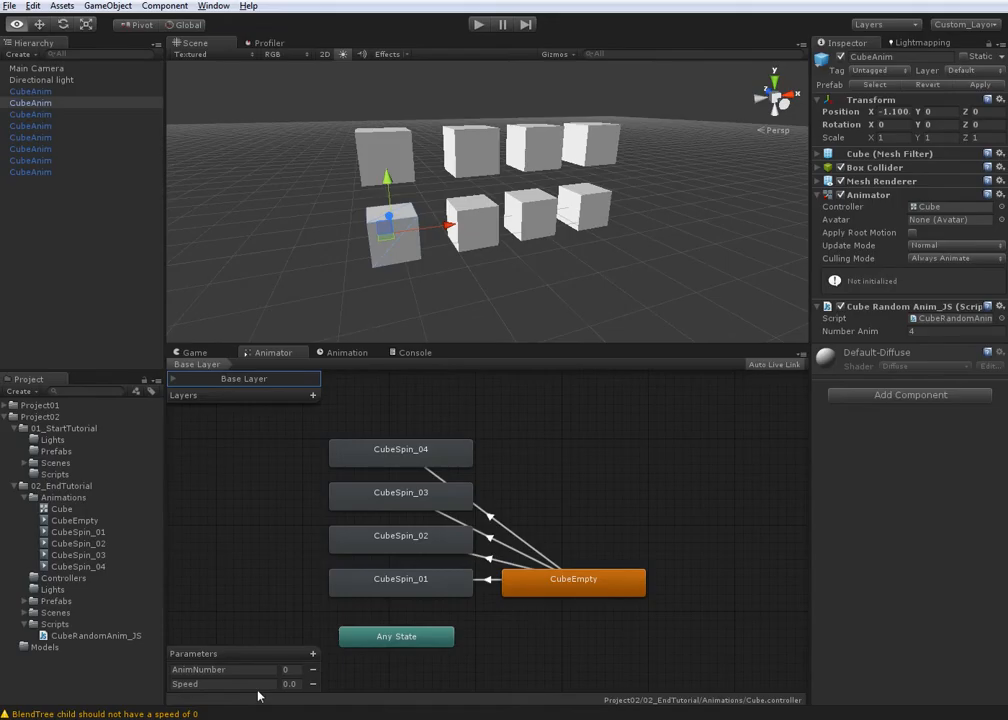
click(231, 682)
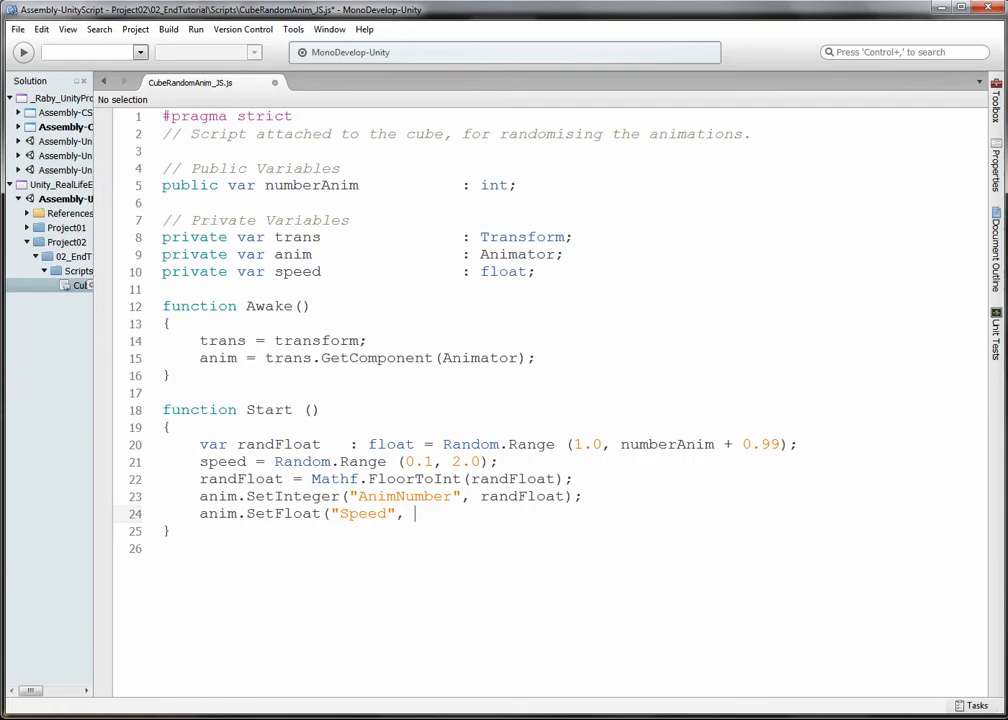
text(, speed);)
key(ctrl+s)
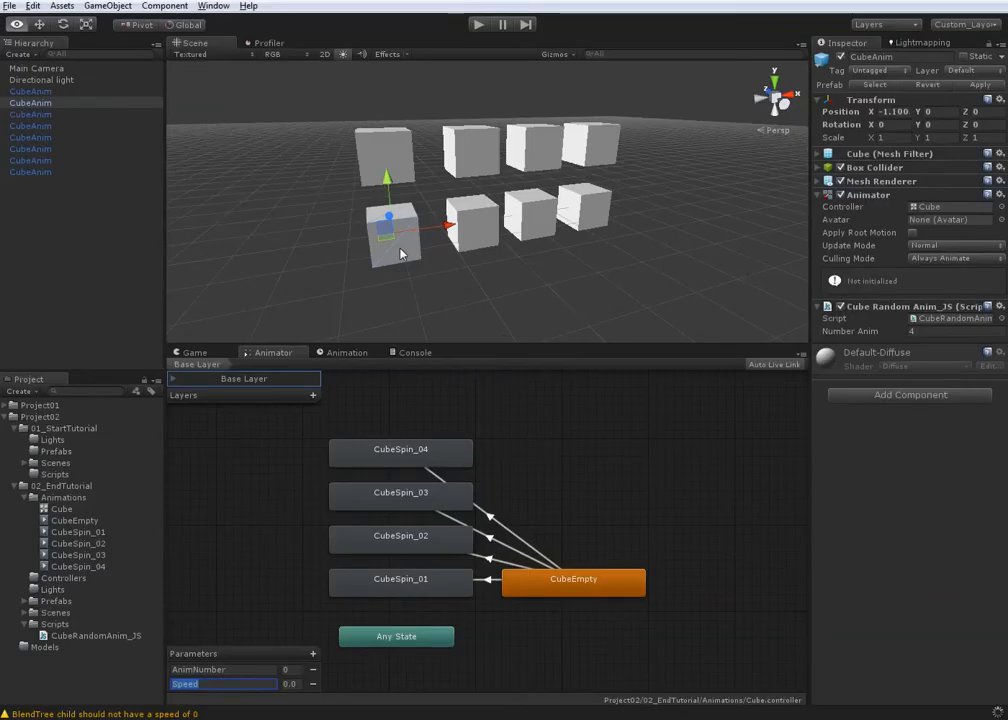
Select the second cube of the lower row in the scene and set the Inspector to Debug mode
alt+right_drag(474, 281, 475, 288)
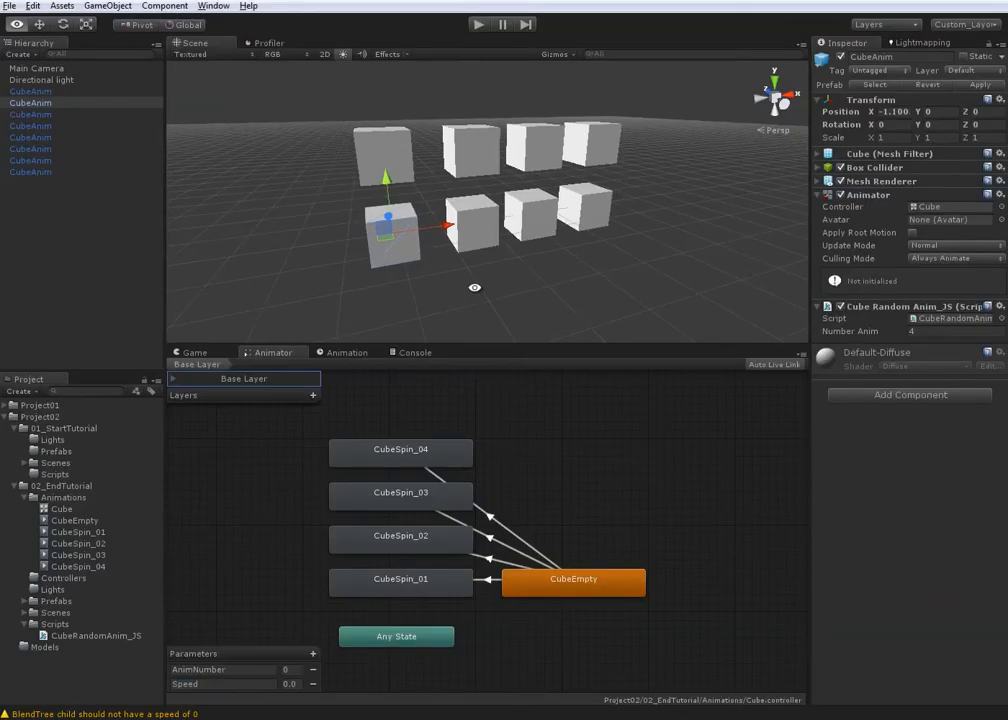
click(472, 220)
click(1001, 45)
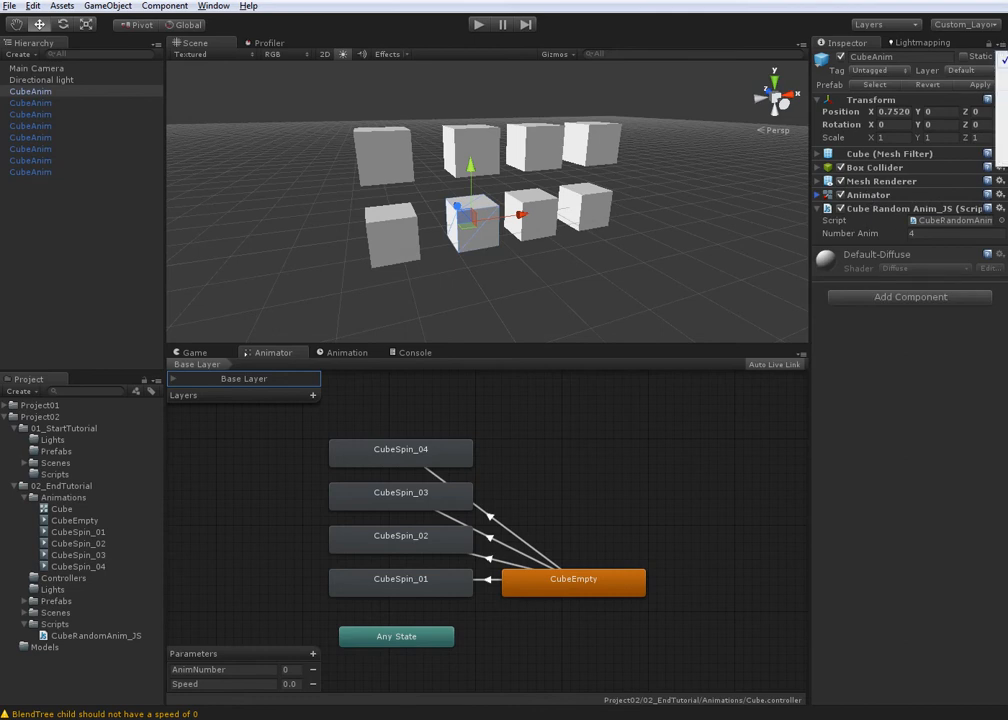
click(1004, 73)
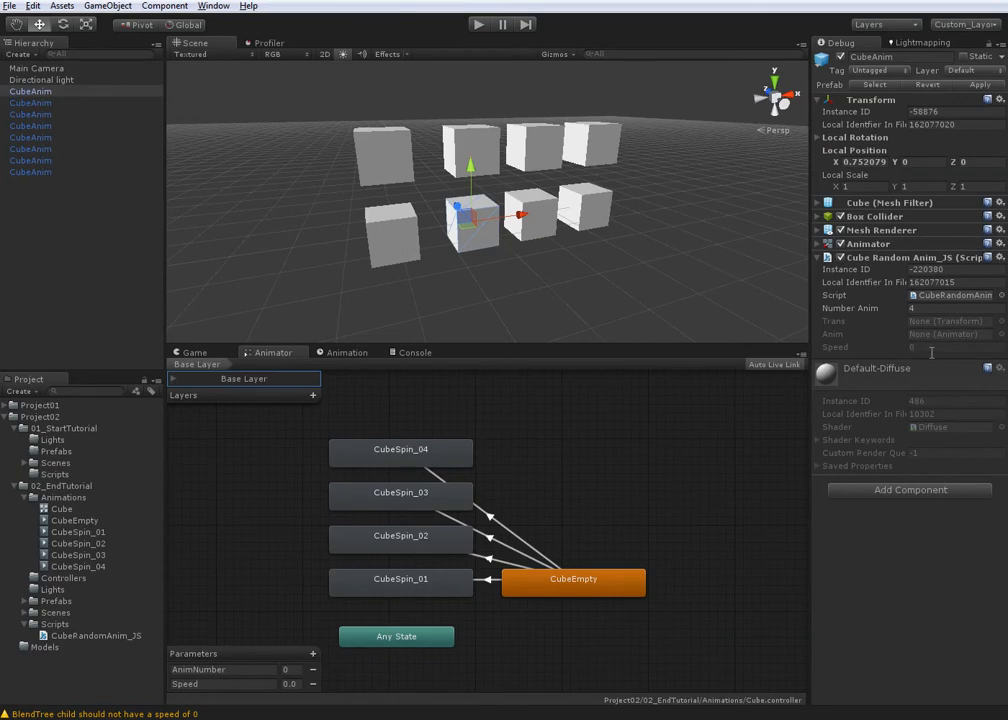
Play the scene, select different cubes to examine their random Speed values, and stop playback
click(478, 24)
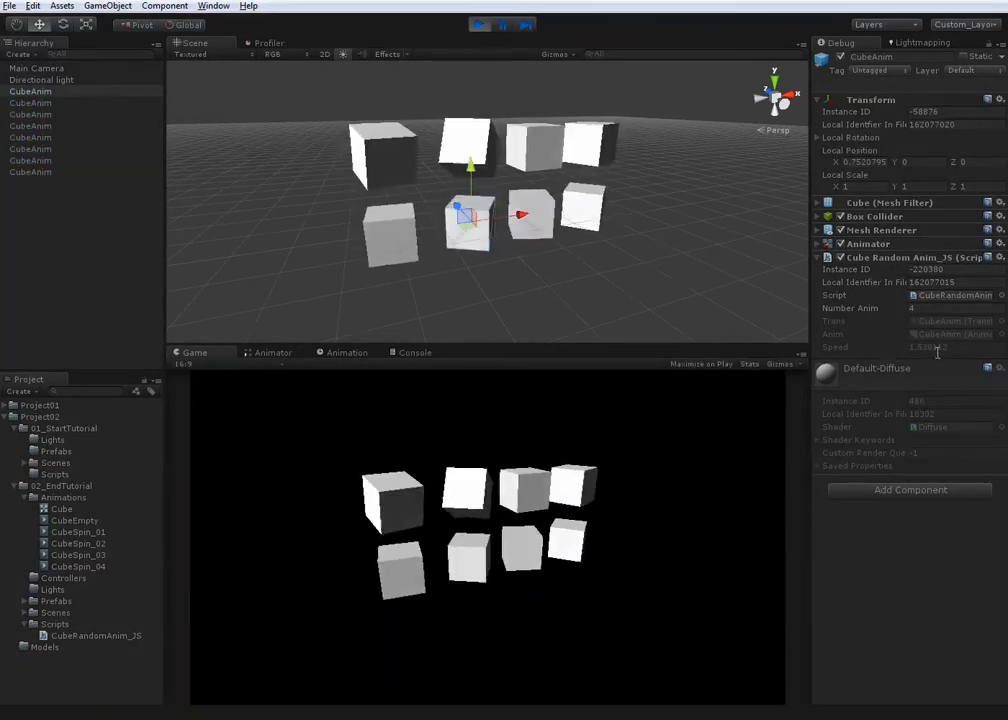
click(540, 215)
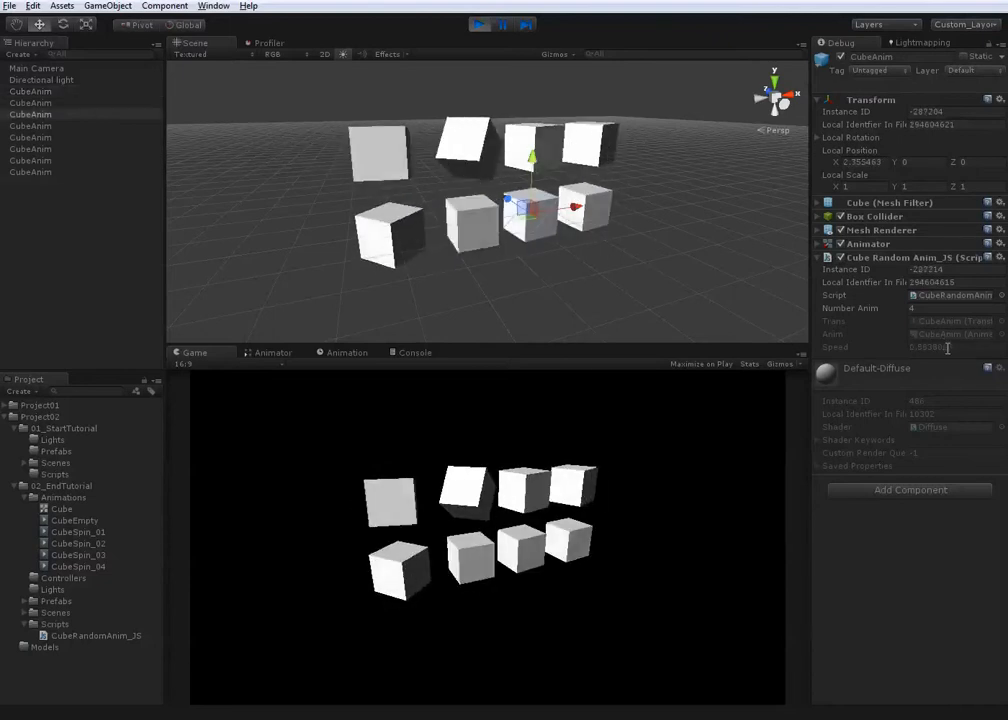
click(576, 228)
click(601, 141)
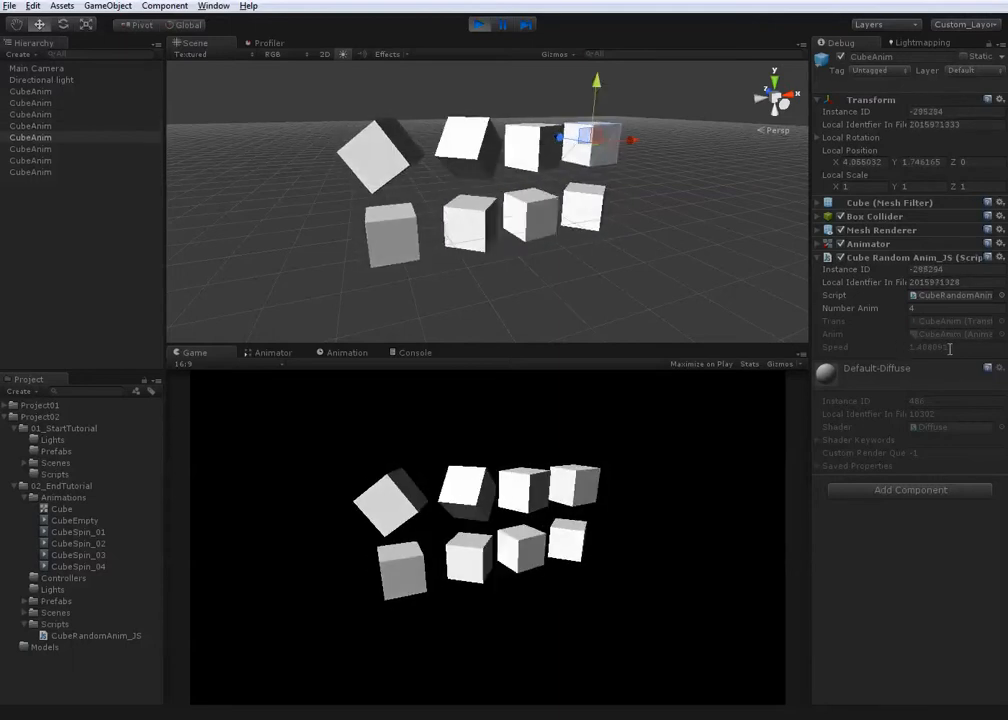
click(598, 252)
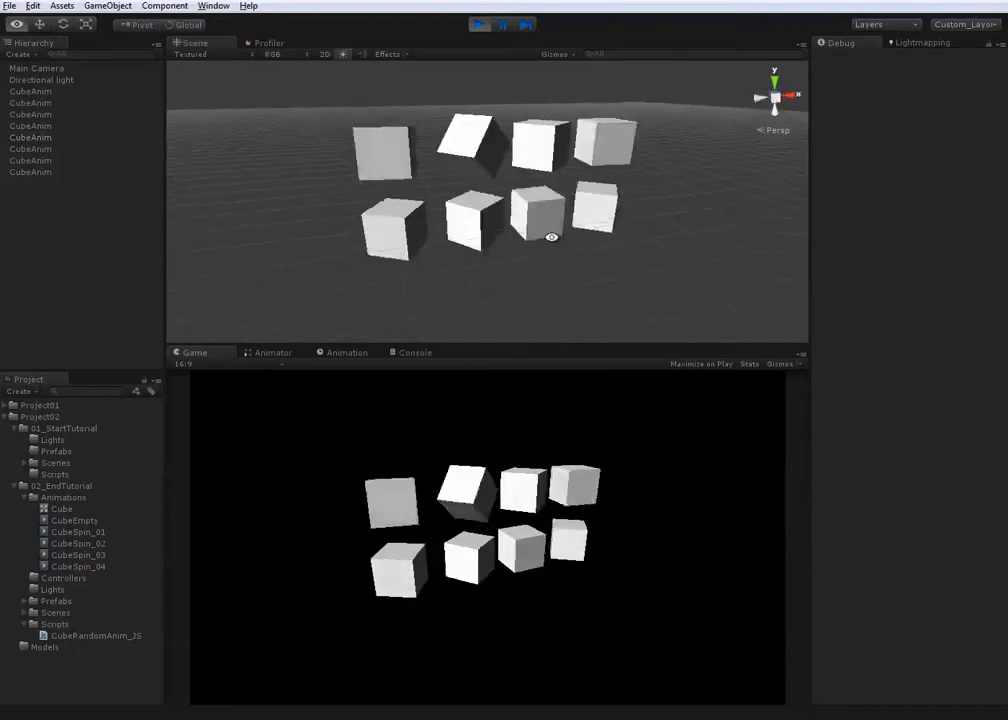
click(479, 24)
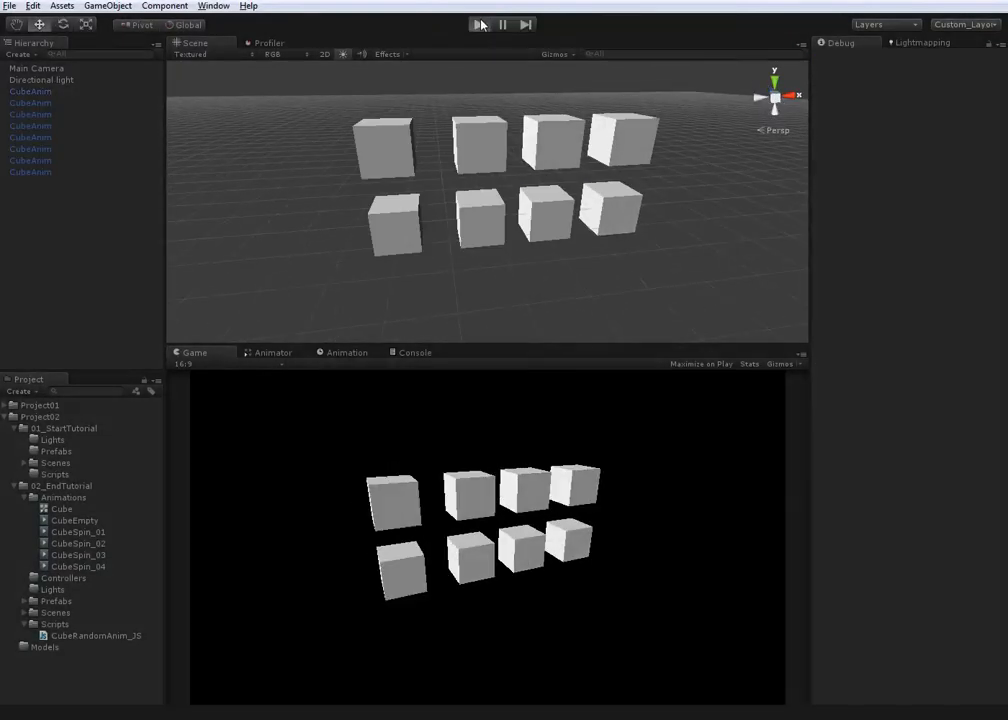
Play the scene once more to watch the cubes' varied spins, stop it, and show the Animator's state graph
click(480, 24)
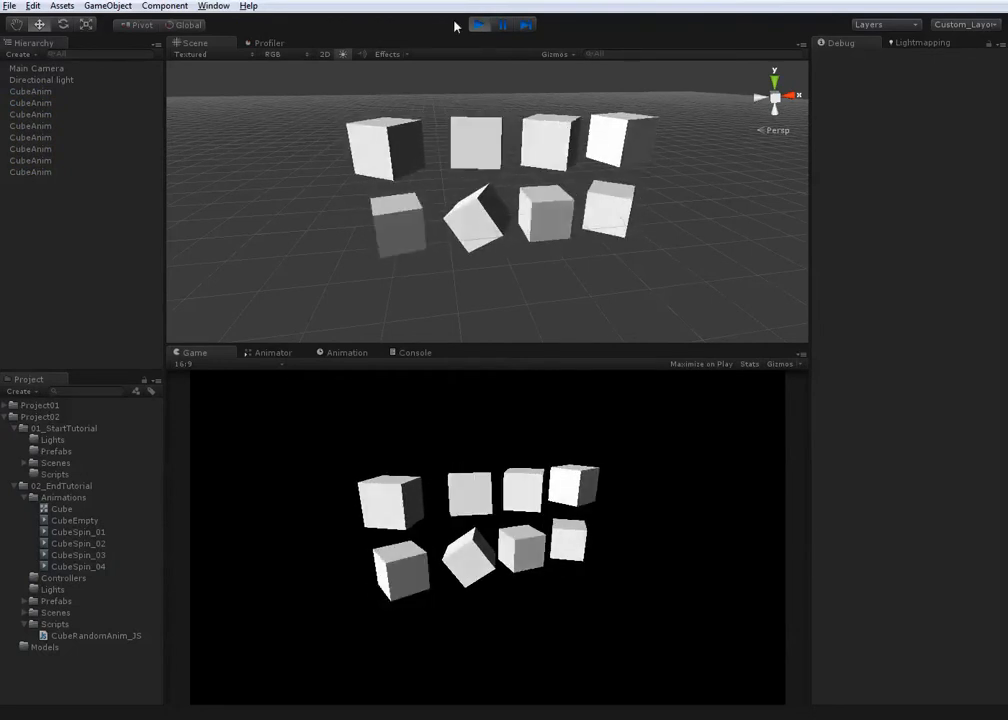
click(480, 24)
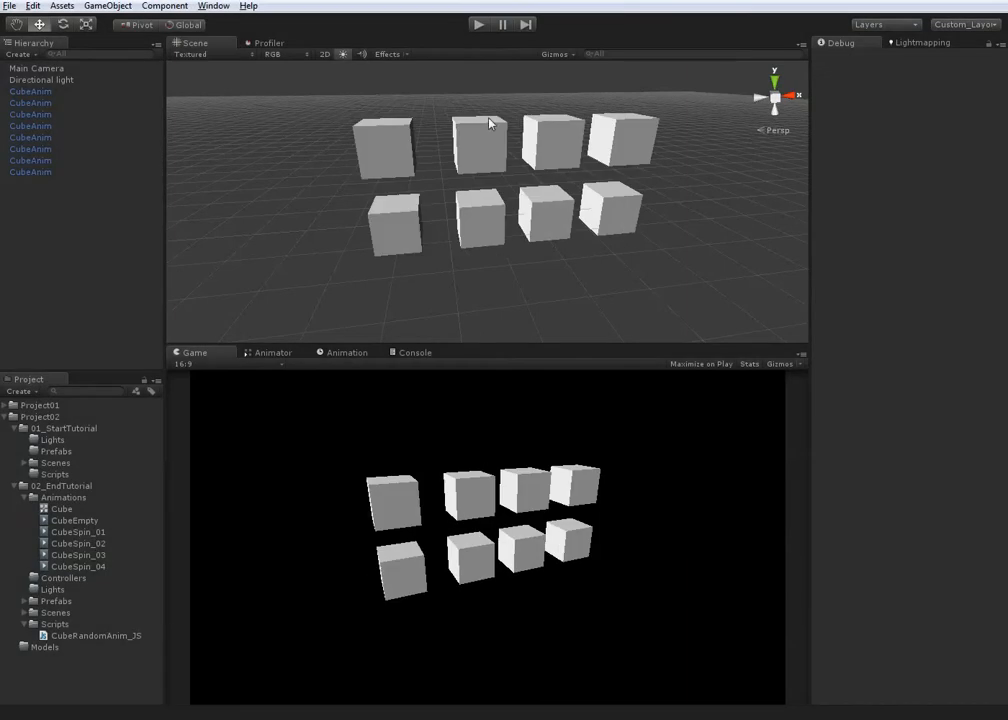
alt+drag(572, 243, 540, 227)
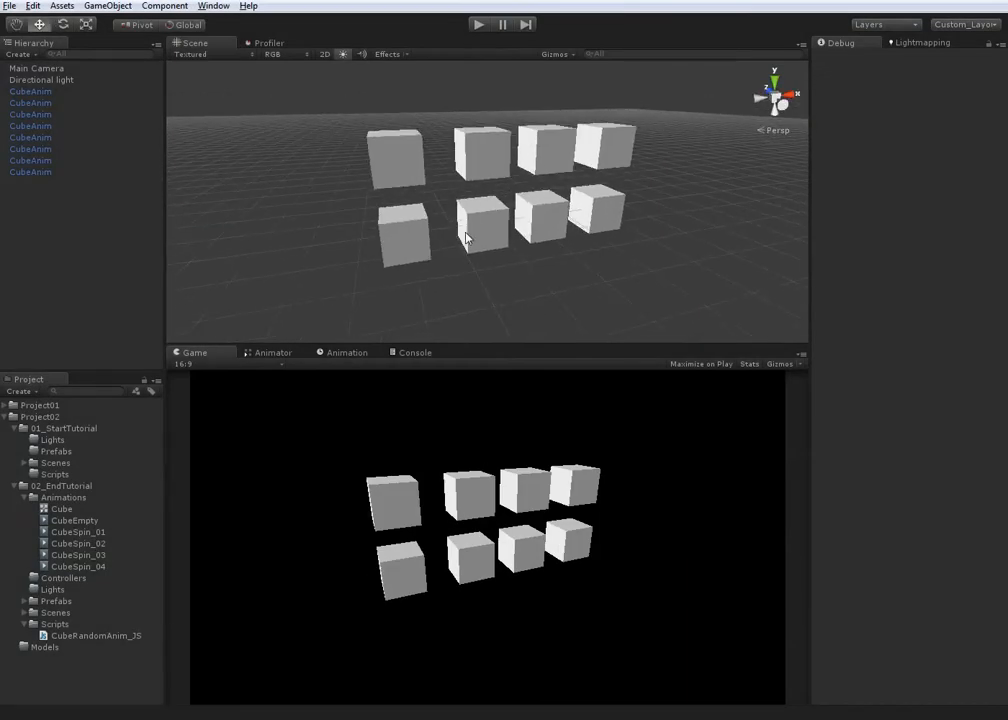
click(288, 353)
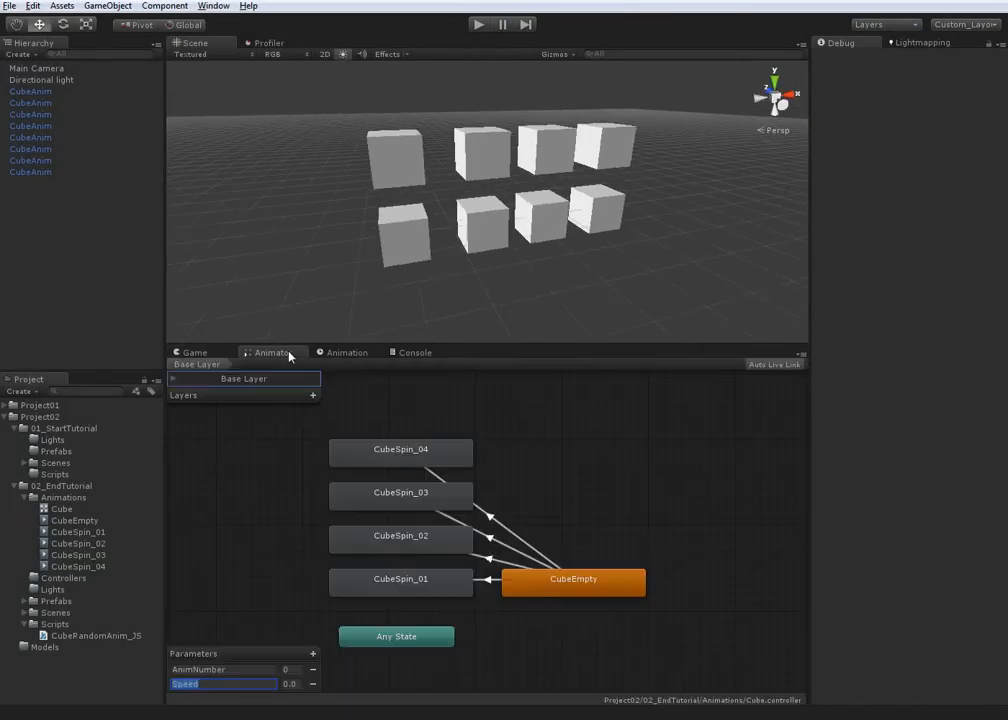
Switch to MonoDevelop and add the comment end mark */ after the Start function's closing brace
key(alt+Tab)
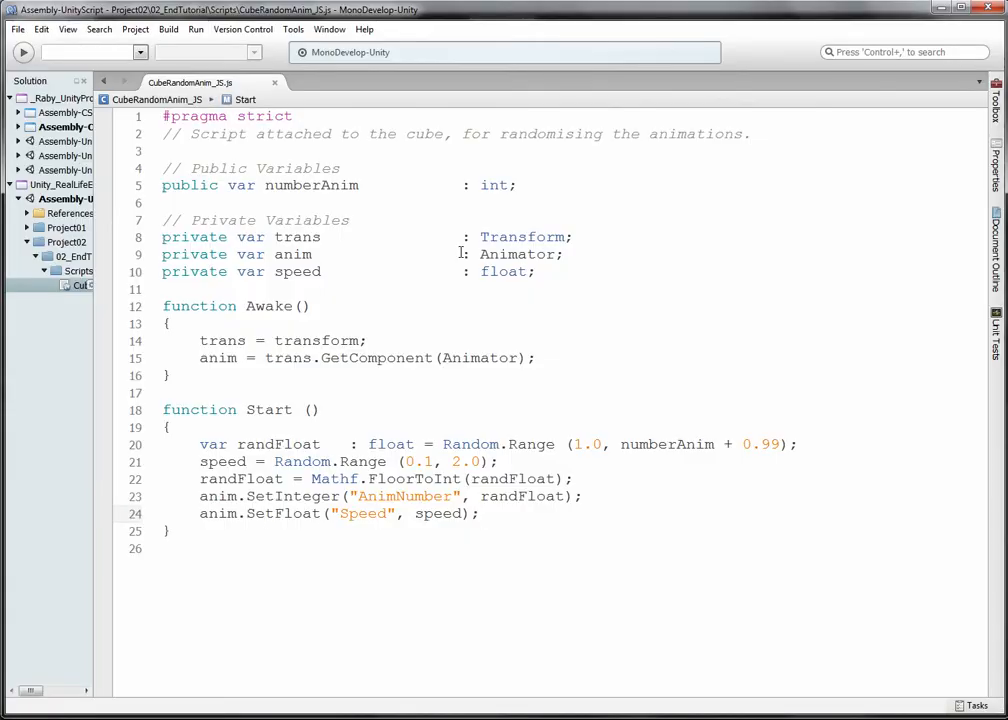
click(252, 381)
click(235, 395)
text(*/)
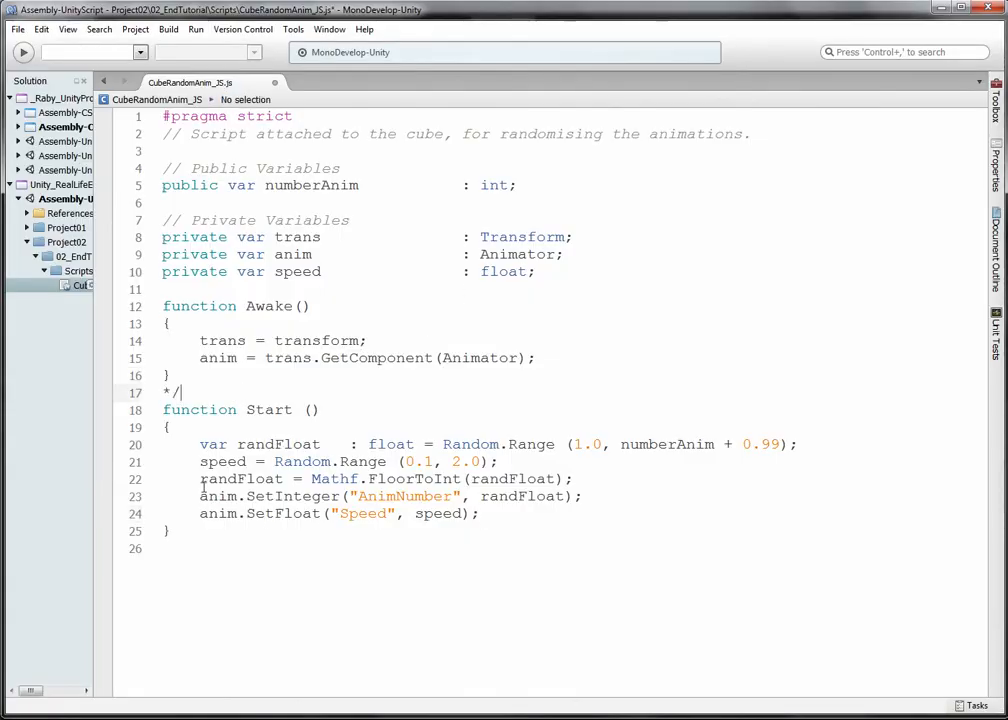
drag(187, 398, 162, 393)
text(/*)
click(201, 533)
text(*/)
click(201, 376)
drag(184, 394, 162, 394)
key(BackSpace)
click(182, 292)
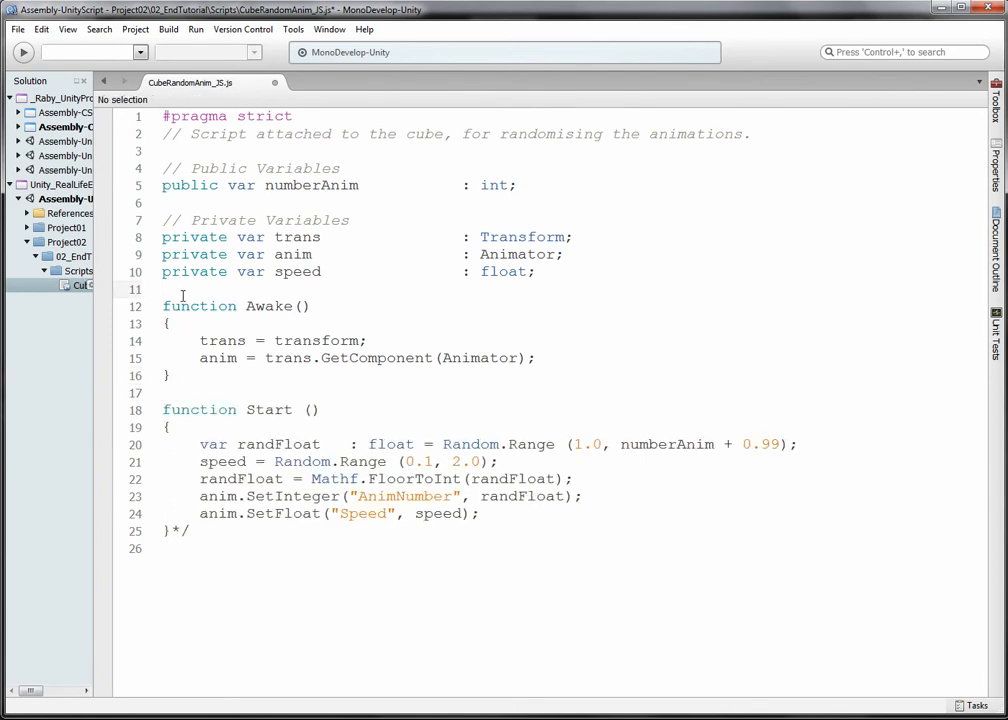
Open a block comment above the Awake function and insert eight blank lines before it
text(/*)
key(Return)
key(BackSpace)
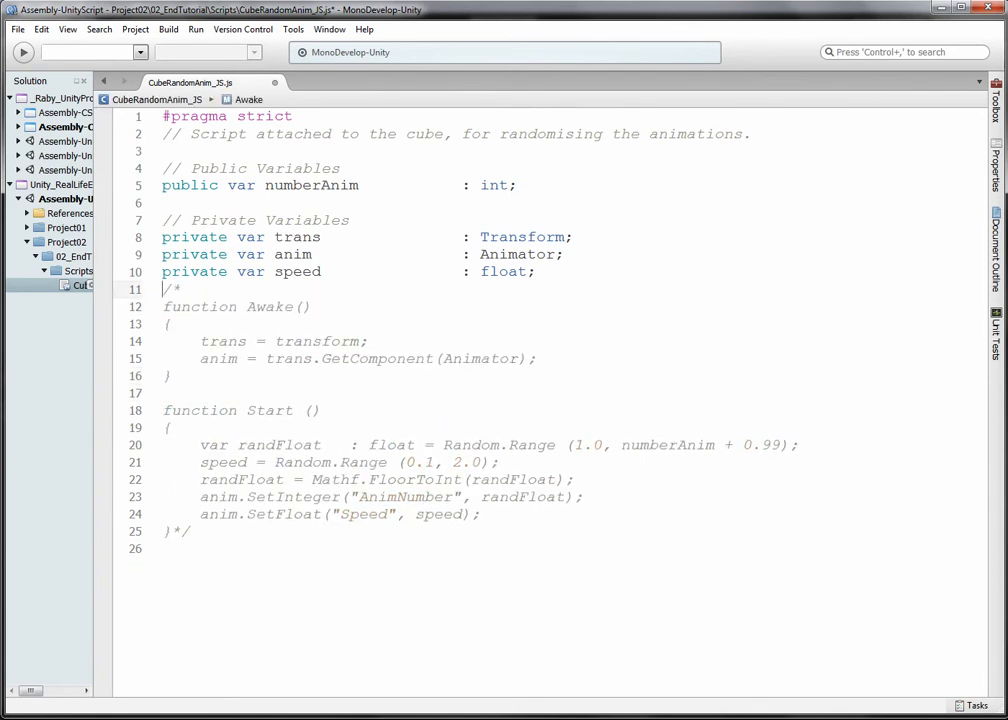
key(Return)
key(Return)
key(Return)
key(Return)
key(Return)
key(Return)
key(Return)
key(Return)
key(Up)
key(Up)
key(Up)
key(Up)
key(Up)
key(Up)
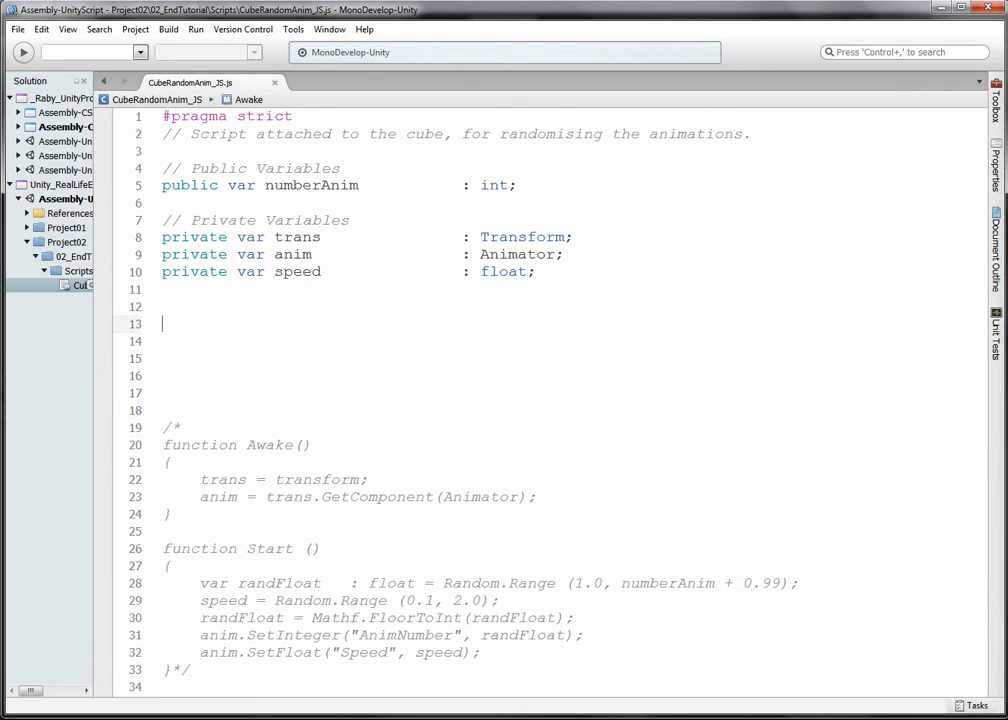
Remove the comment start mark above the Awake function
key(Down)
key(Down)
key(Down)
key(Down)
key(Down)
key(Down)
key(Down)
key(Up)
key(Up)
key(Down)
key(Down)
key(Right)
key(Up)
key(End)
key(shift+Home)
key(BackSpace)
Comment out only the Start function by adding /* on the line above it, and delete the extra blank lines above Awake
key(Down)
key(Down)
key(Down)
key(Down)
key(Down)
key(Down)
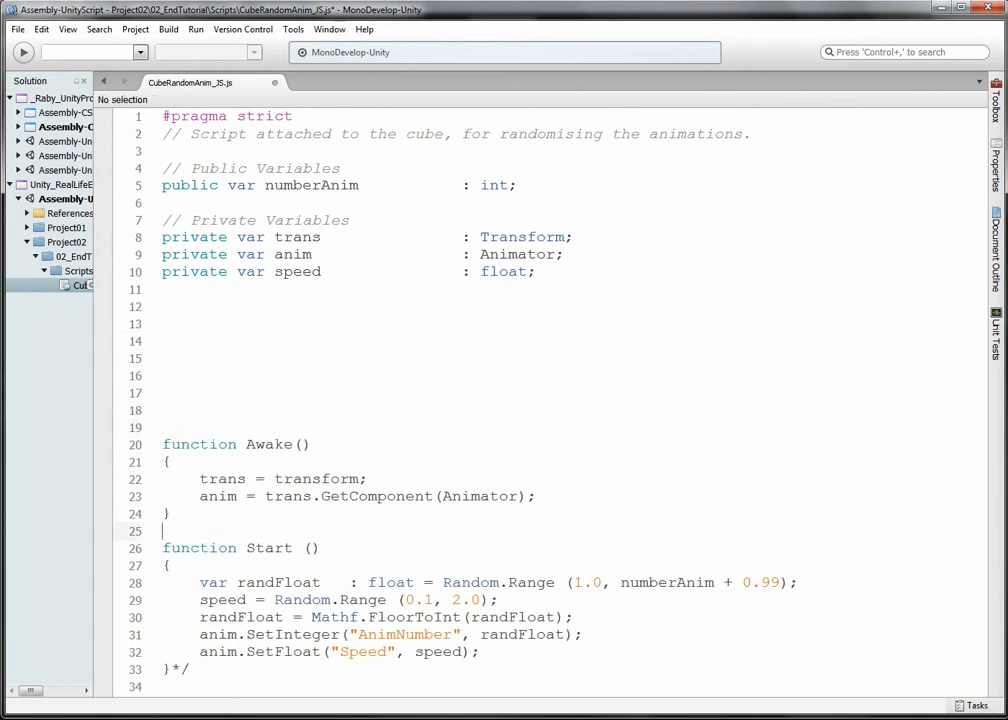
text(/*)
key(Up)
key(Up)
key(Up)
key(Up)
key(Up)
key(Up)
key(BackSpace)
key(BackSpace)
key(BackSpace)
key(BackSpace)
key(BackSpace)
key(BackSpace)
key(BackSpace)
key(BackSpace)
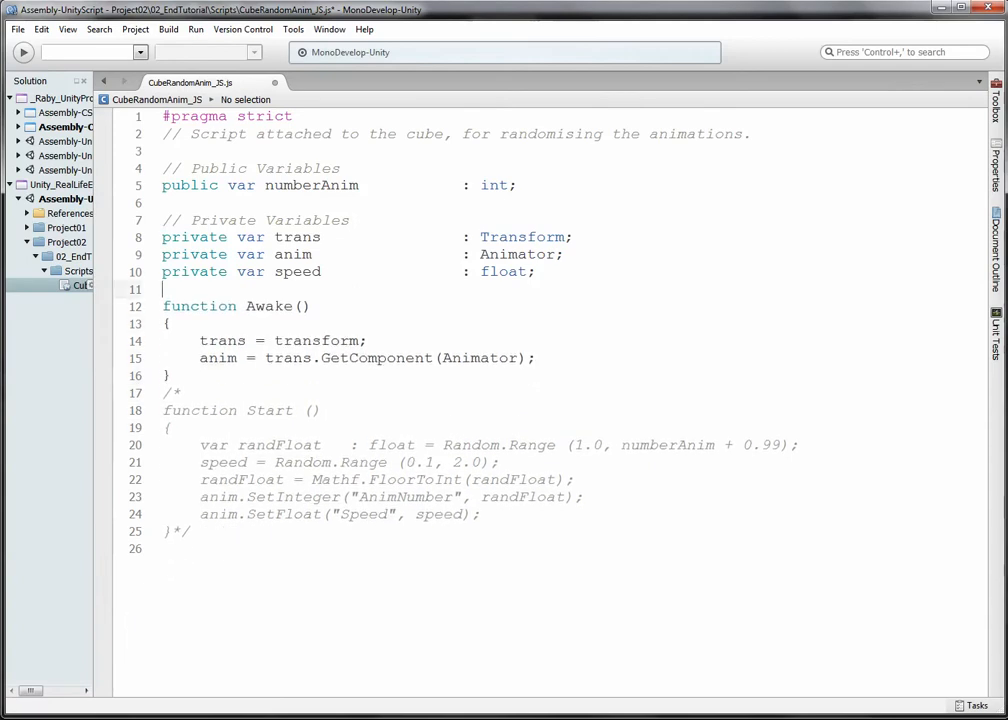
Make room between Awake and the commented-out code and write a new, empty function Start() block there
key(Down)
key(Down)
key(Down)
key(Down)
key(Down)
key(Down)
key(Return)
key(Return)
key(Return)
key(Return)
key(Return)
key(Return)
key(Return)
key(Up)
key(Up)
key(Up)
key(Up)
key(Up)
key(Up)
text(function Start())
key(Return)
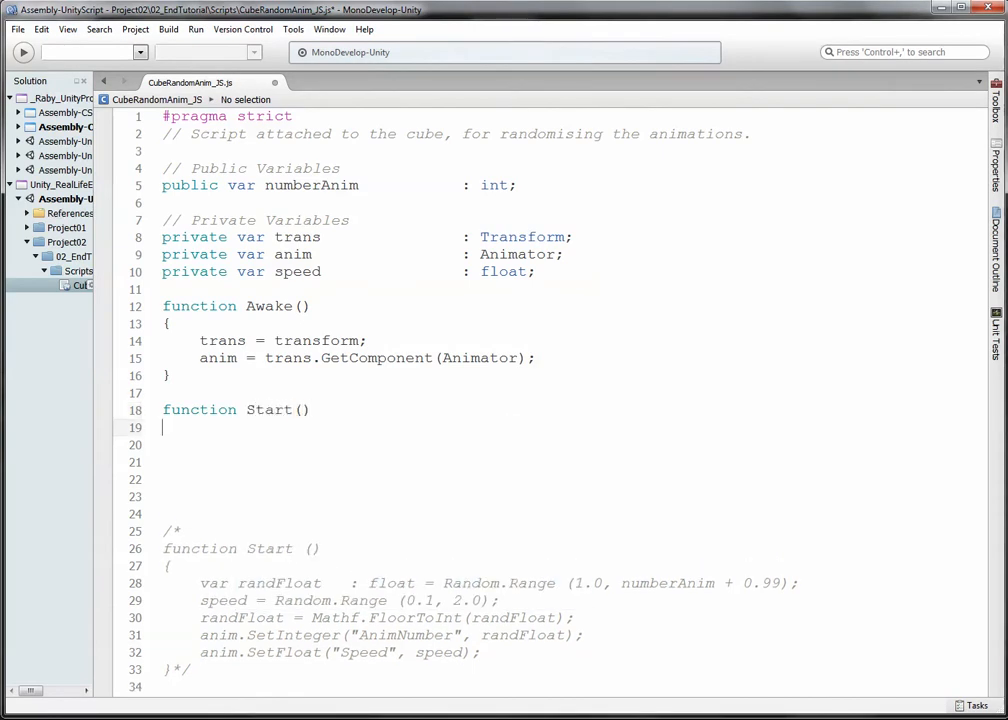
text({)
key(Return)
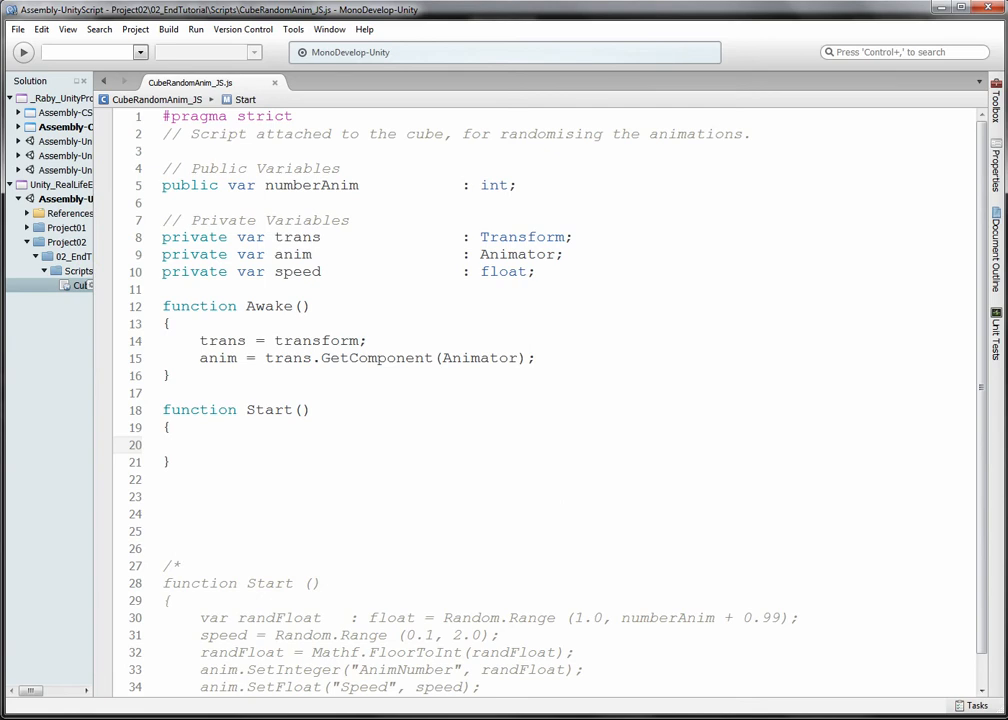
text(var randF)
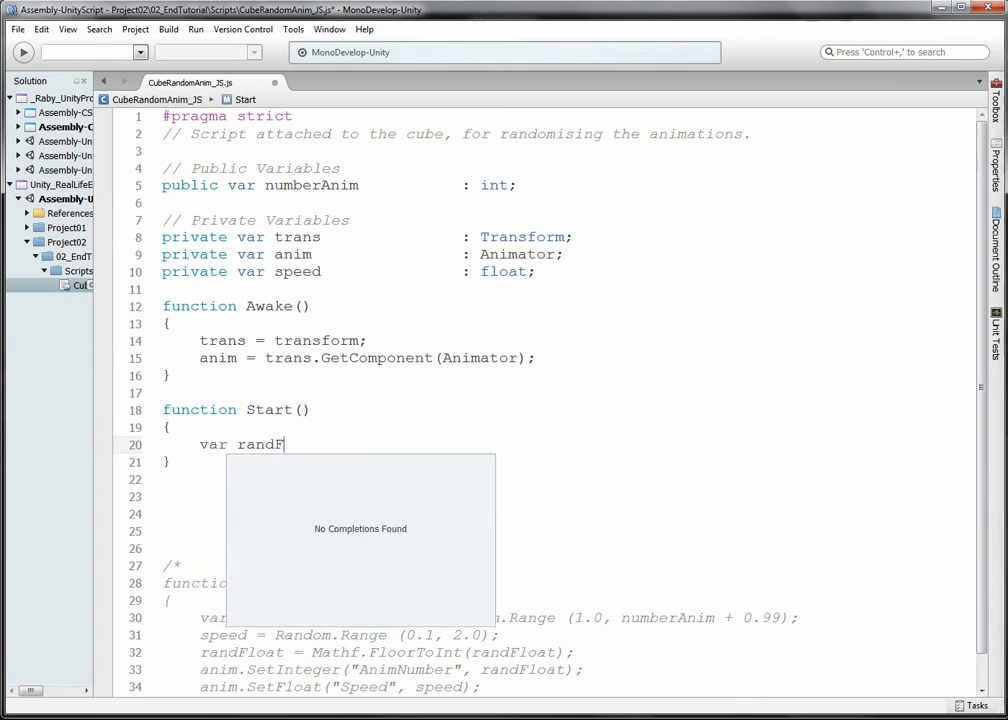
text(loat : )
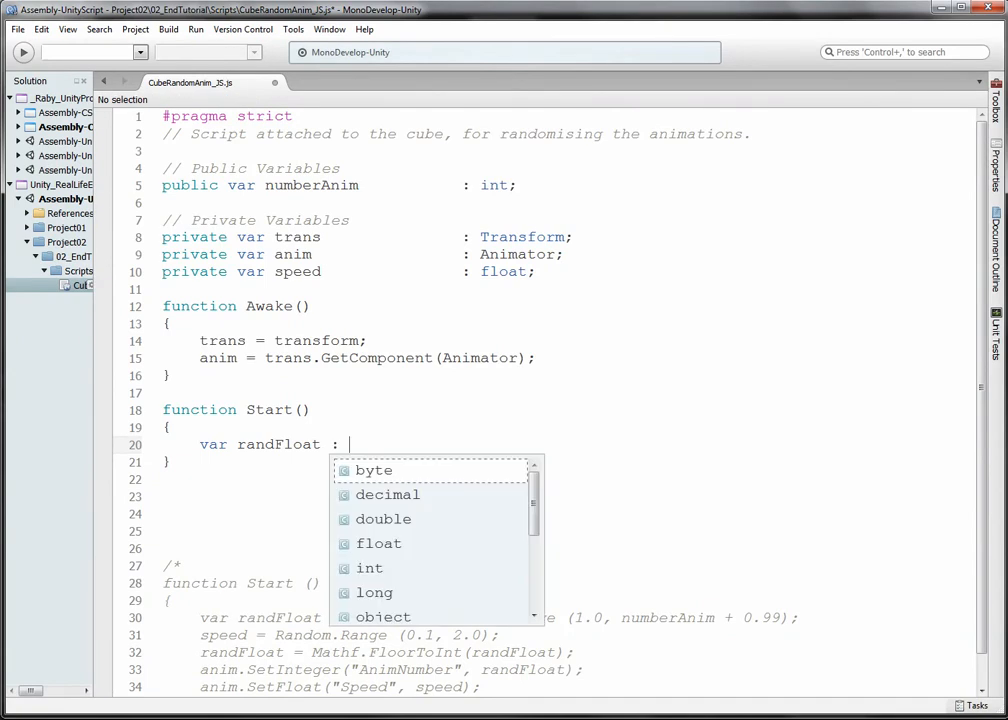
text(float =)
key(Escape)
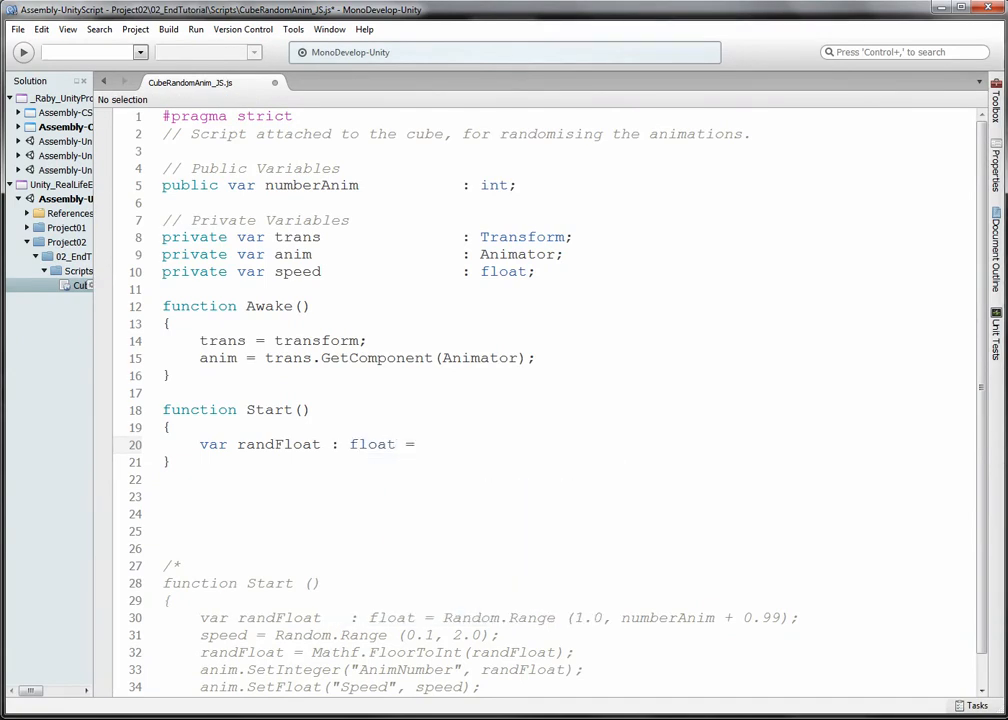
text(Random.Range)
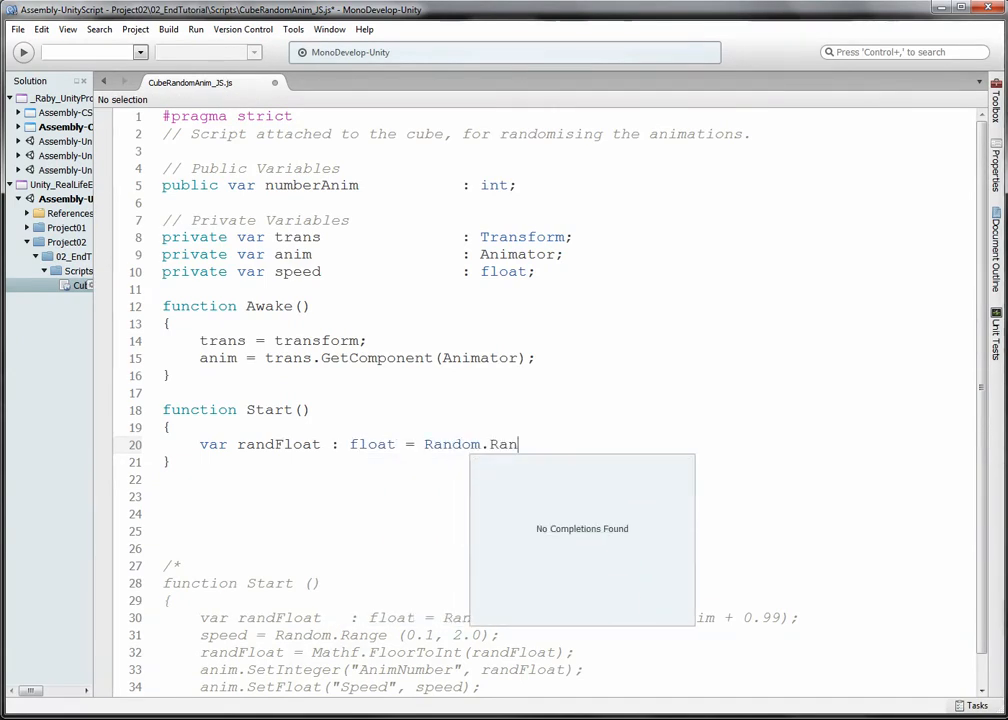
Copy var randFloat : float = Random.Range (1.0, numberAnim + 0.99); from the commented-out code into the new Start function, replacing its partial line
mouse_move(798, 617)
mouse_down()
mouse_move(272, 617)
mouse_move(198, 603)
mouse_move(205, 618)
mouse_move(800, 618)
mouse_up()
key(ctrl+c)
click(200, 609)
drag(536, 444, 198, 444)
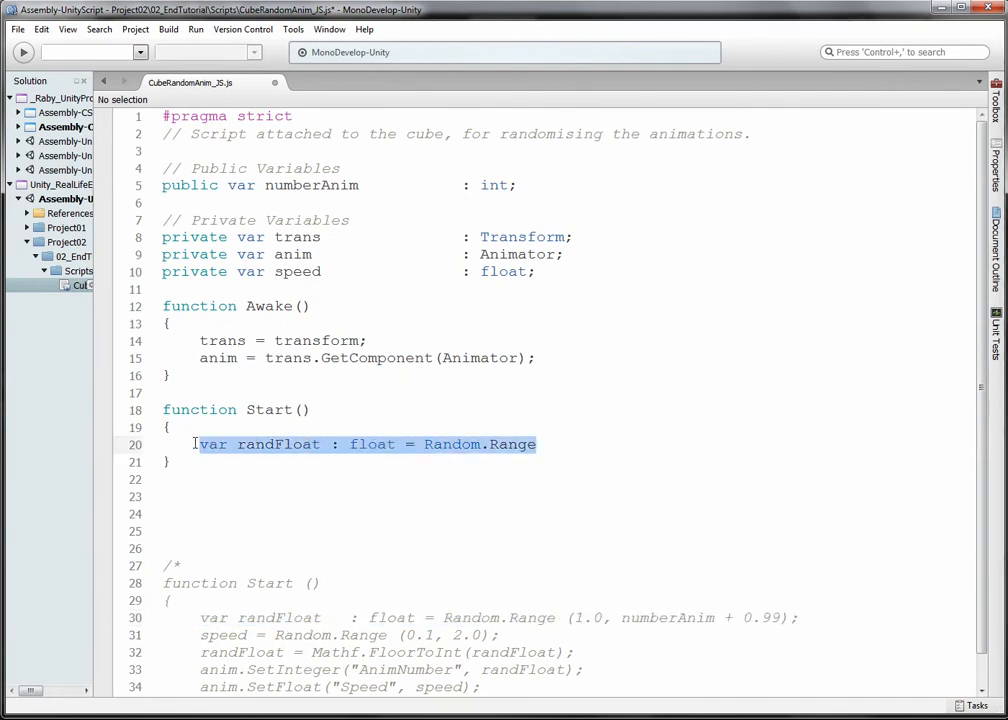
key(ctrl+v)
key(Return)
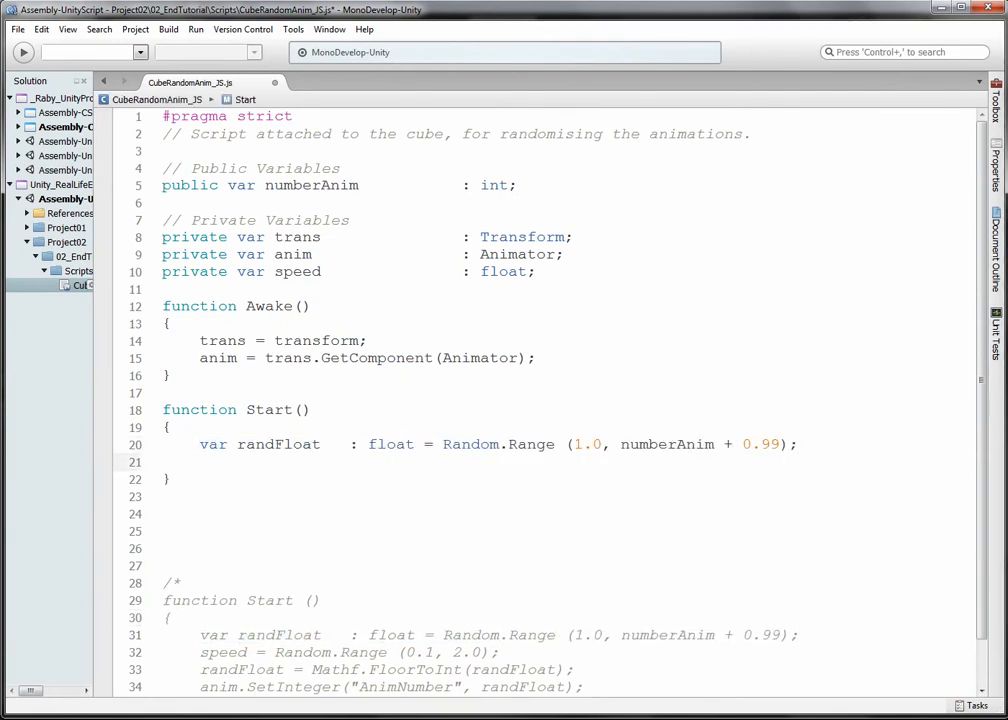
Begin an anim.Play( call in the new Start function, then check its overloads and the animator's state names in Unity
text(anim.Play()
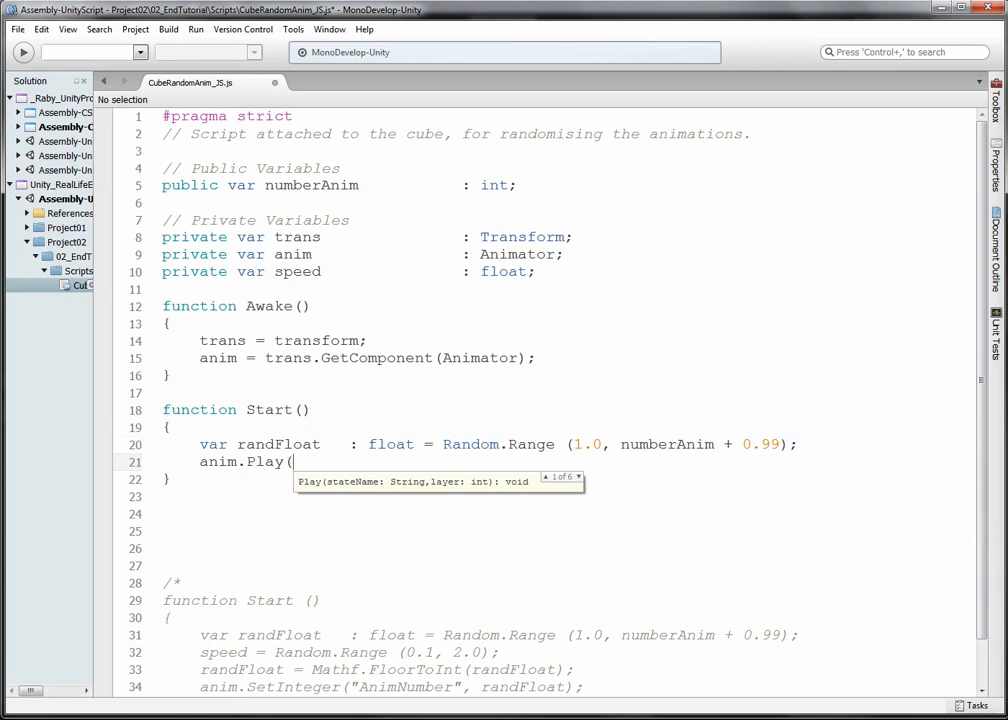
key(Down)
key(Down)
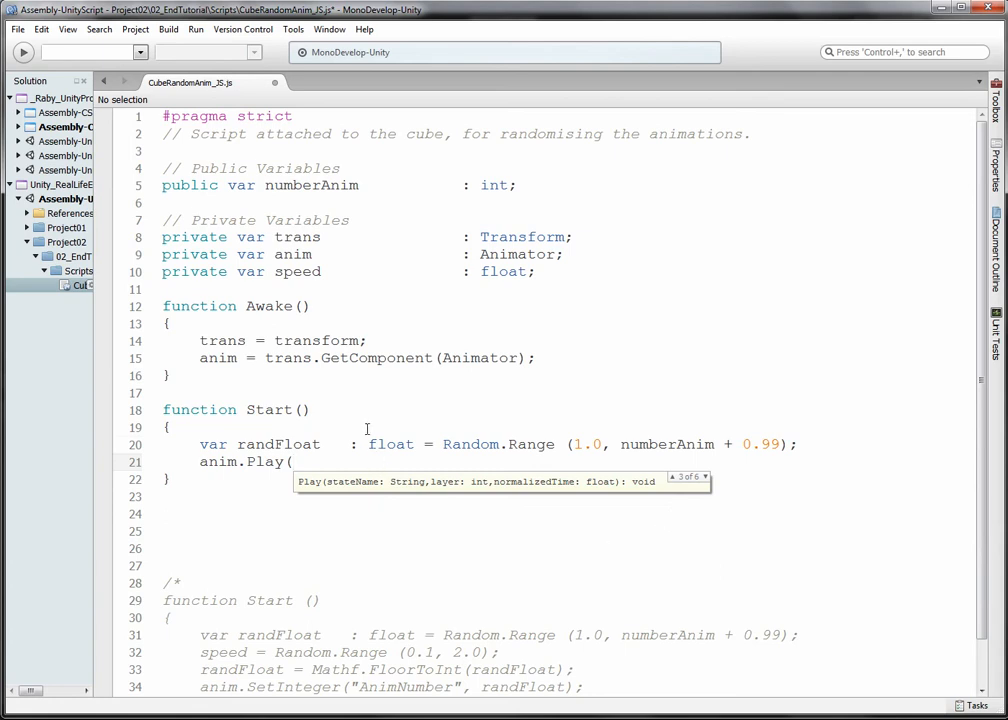
key(alt+Tab)
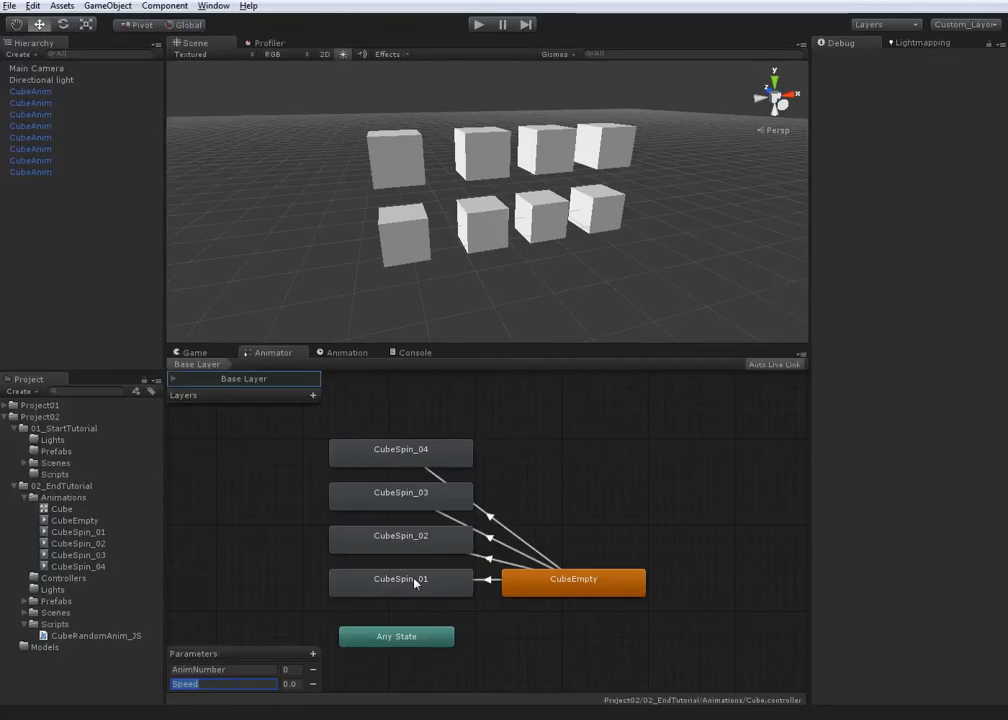
key(alt+Tab)
Copy randFloat = Mathf.FloorToInt(randFloat); from the commented-out code to the line below the randFloat declaration in the new Start function
double_click(287, 445)
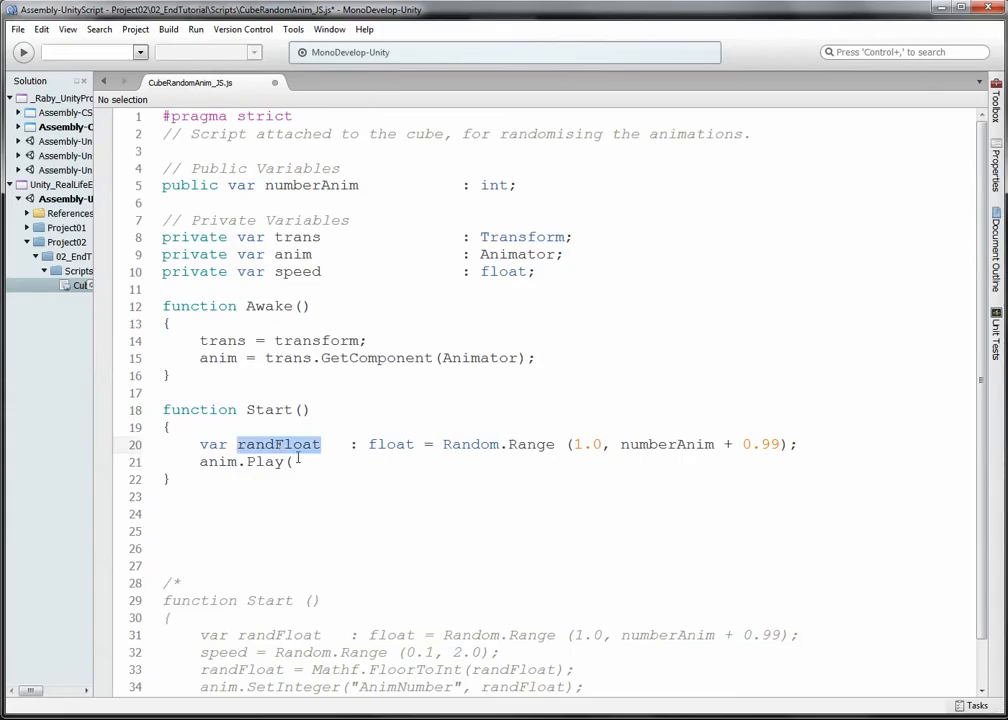
click(830, 439)
key(Return)
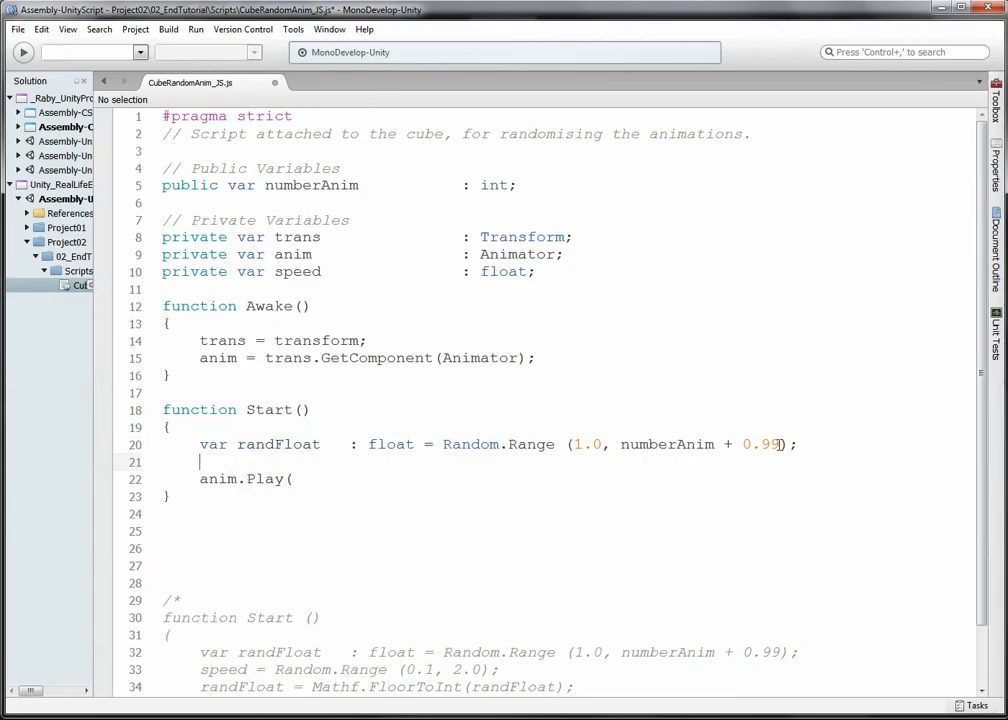
scroll(305, 578, down, 2)
drag(199, 619, 574, 619)
key(ctrl+c)
click(828, 376)
key(Return)
key(ctrl+v)
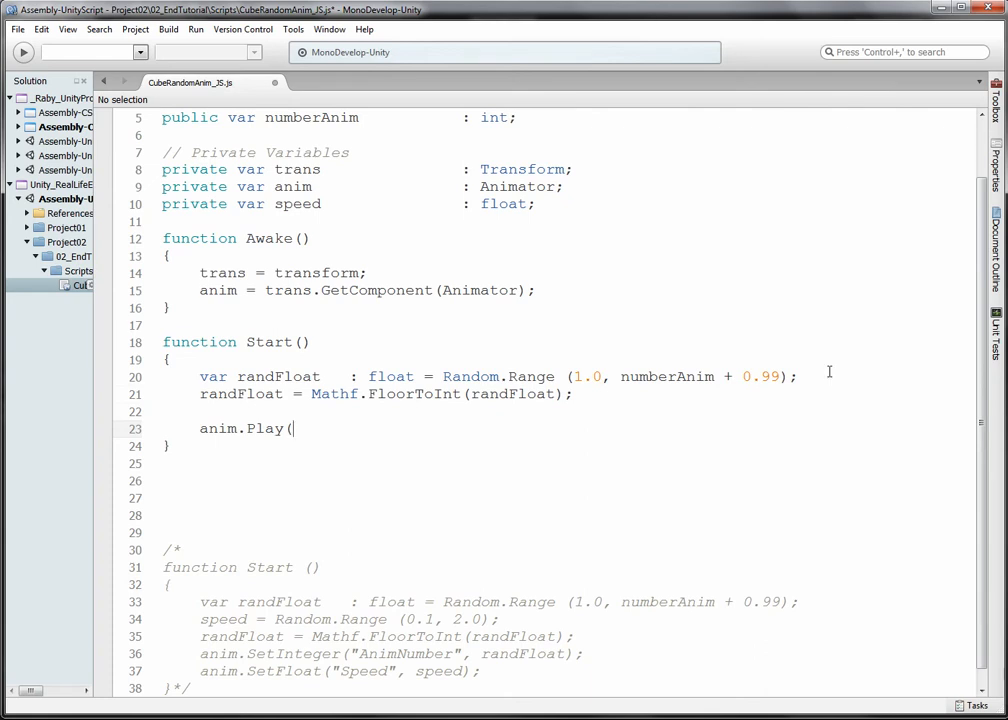
In Unity, select the CubeSpin_01 state, take the Inspector out of Debug mode and copy the state's name
key(alt+Tab)
click(379, 594)
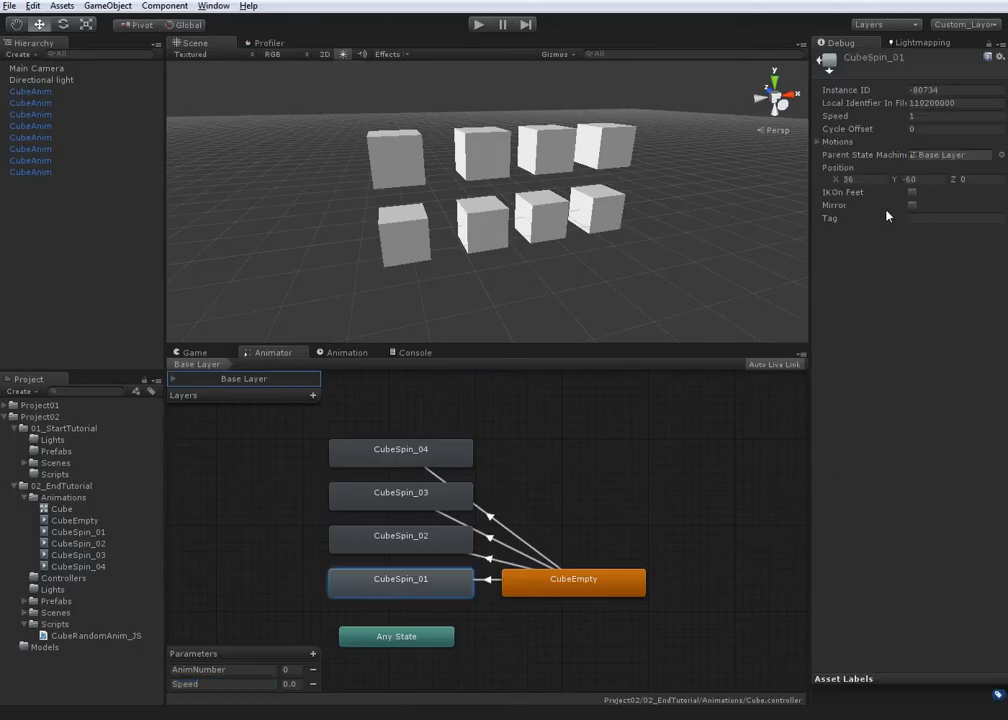
click(1000, 43)
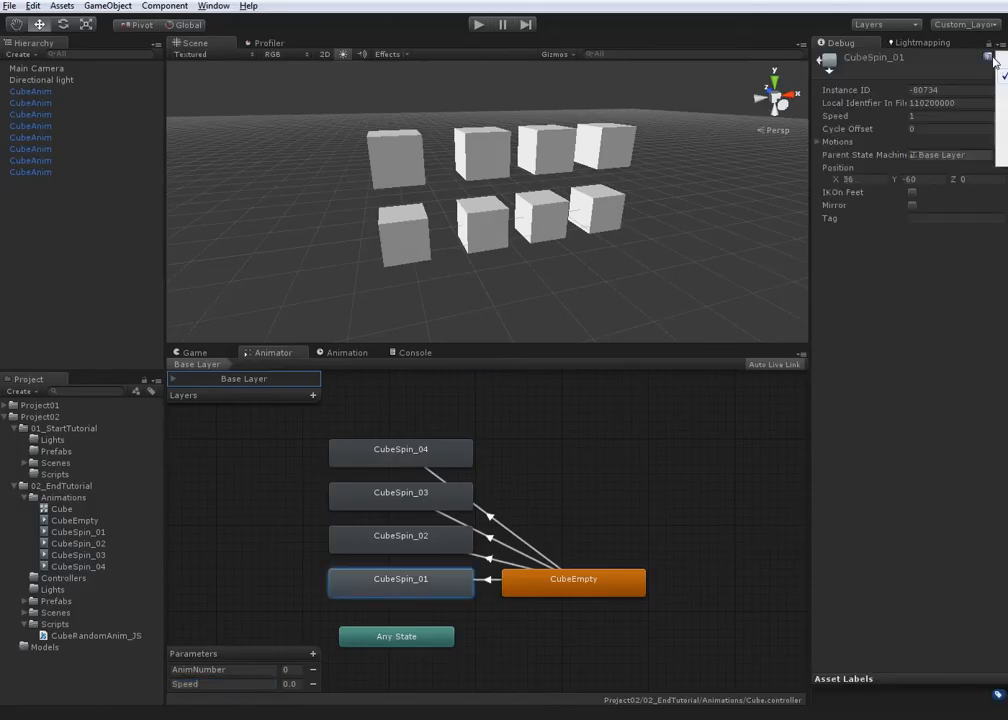
click(975, 90)
click(932, 58)
key(ctrl+c)
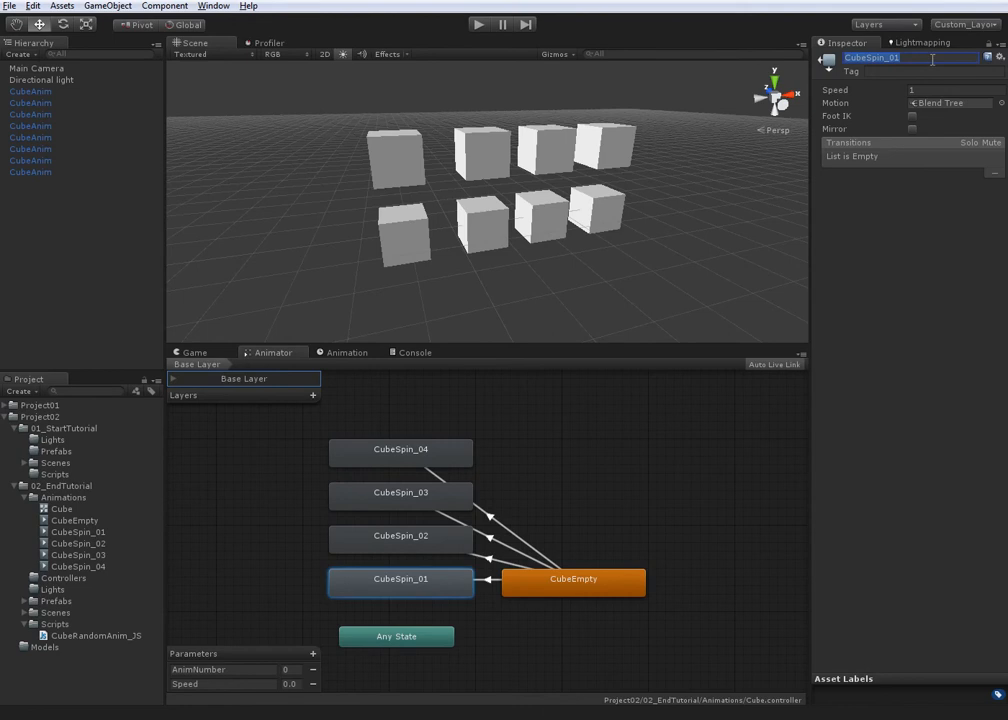
Back in MonoDevelop, write "CubeSpin_0" + randFloat, as the first argument of the anim.Play call, using the copied state name
key(alt+Tab)
text(")
key(ctrl+v)
key(BackSpace)
text(" +)
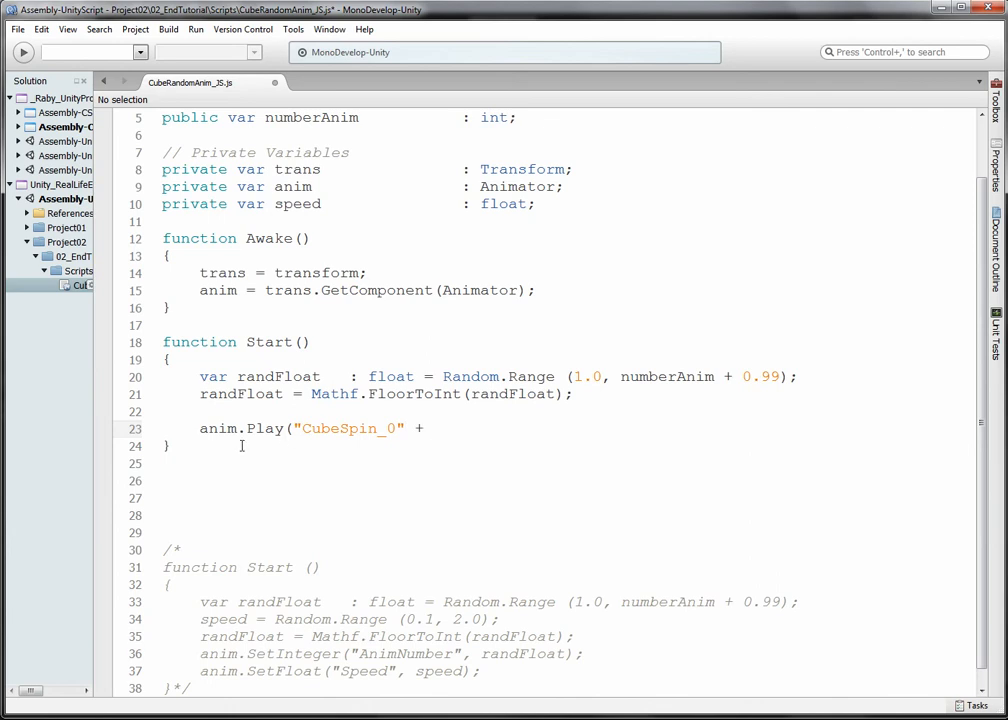
double_click(232, 394)
key(ctrl+c)
click(537, 427)
key(ctrl+v)
text(,)
Start a second anim.Play( call two lines below the first to check the parameters of the method's overloads
click(302, 428)
key(ctrl+Left)
key(ctrl+Left)
key(ctrl+Left)
key(End)
key(Return)
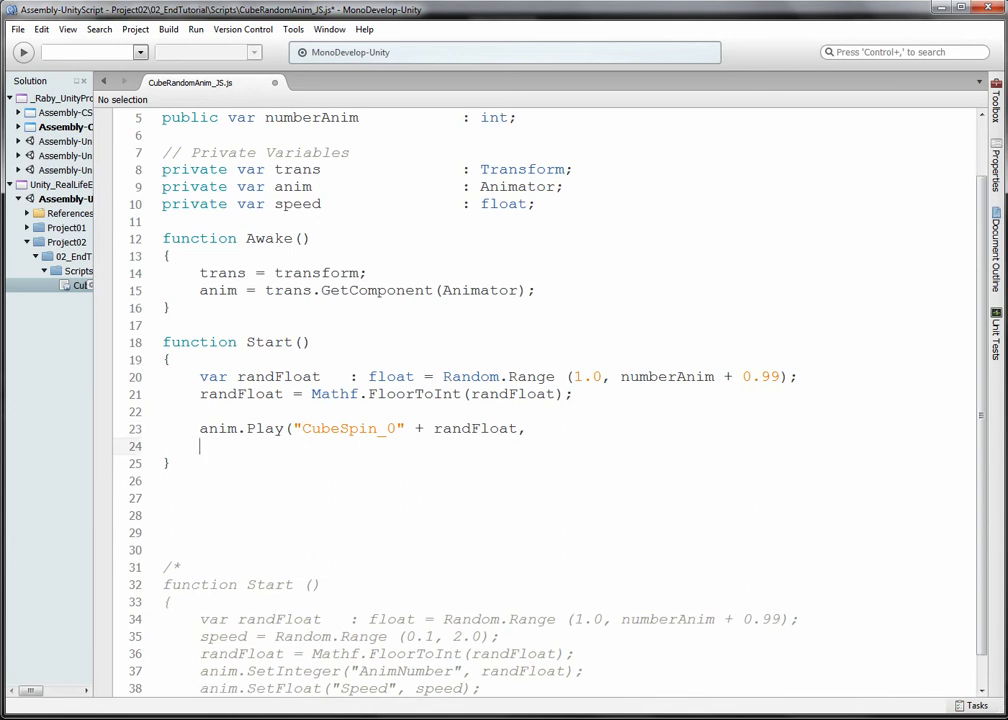
key(Return)
text(animation.)
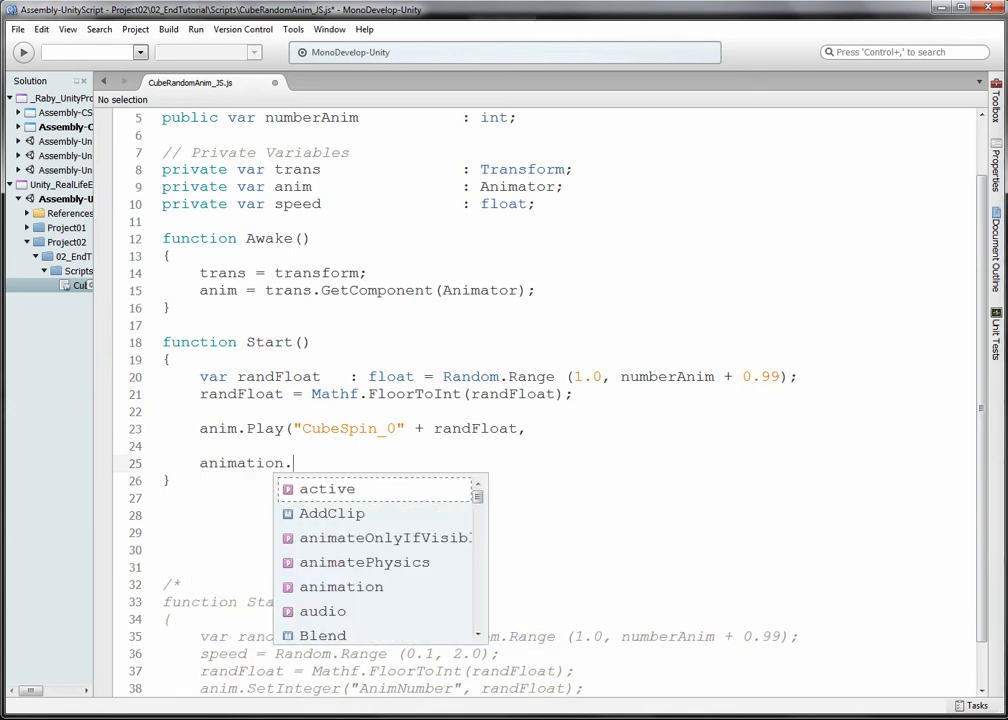
key(BackSpace)
key(BackSpace)
key(BackSpace)
key(BackSpace)
key(BackSpace)
key(BackSpace)
text(.Play()
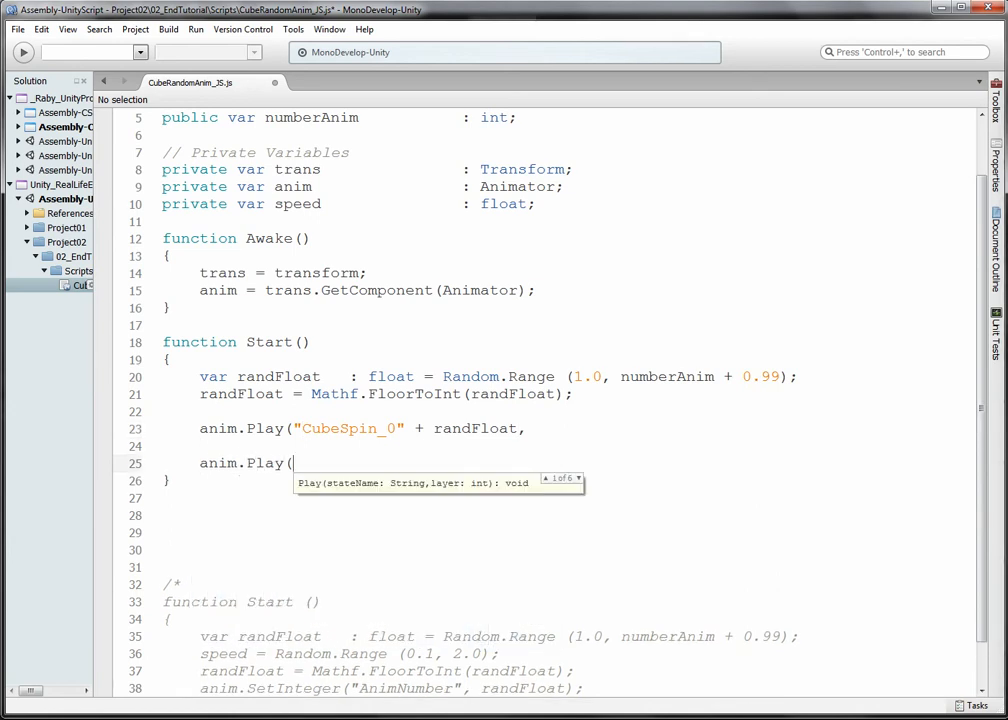
key(Down)
key(Down)
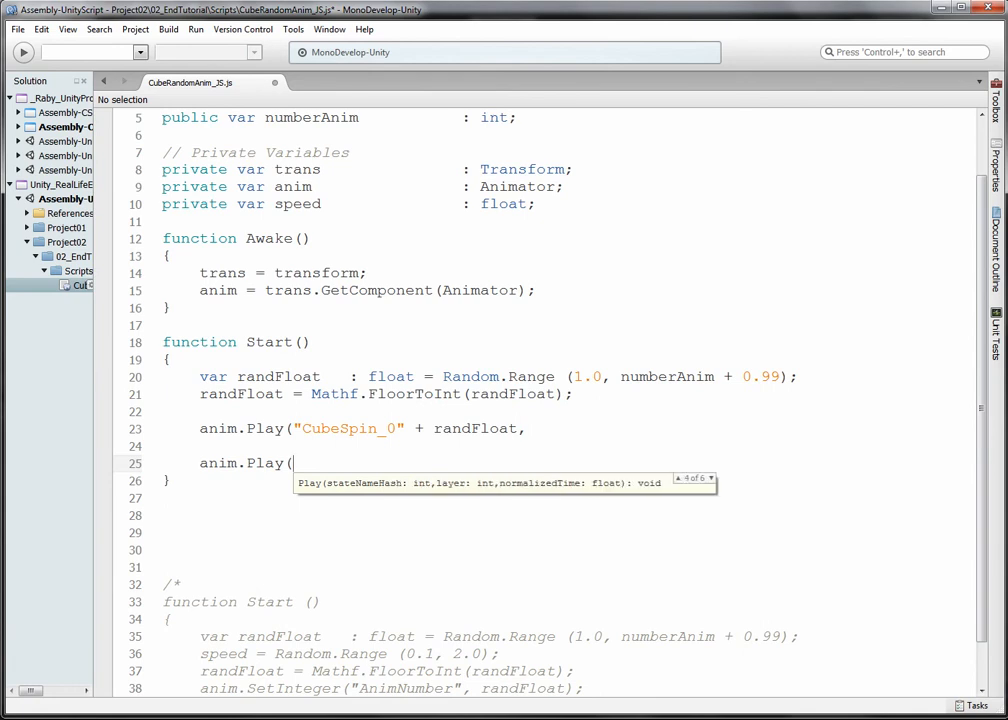
key(Escape)
Enter 0 as the layer argument of the first anim.Play call, after randFloat
key(Up)
key(Up)
key(End)
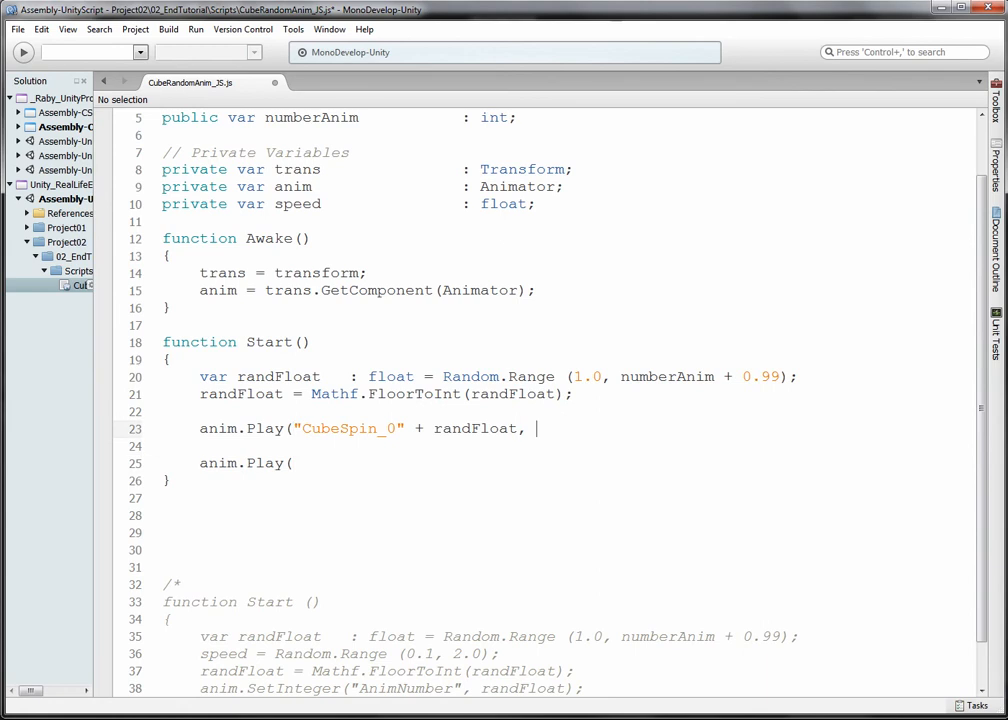
text(0,)
text(, R)
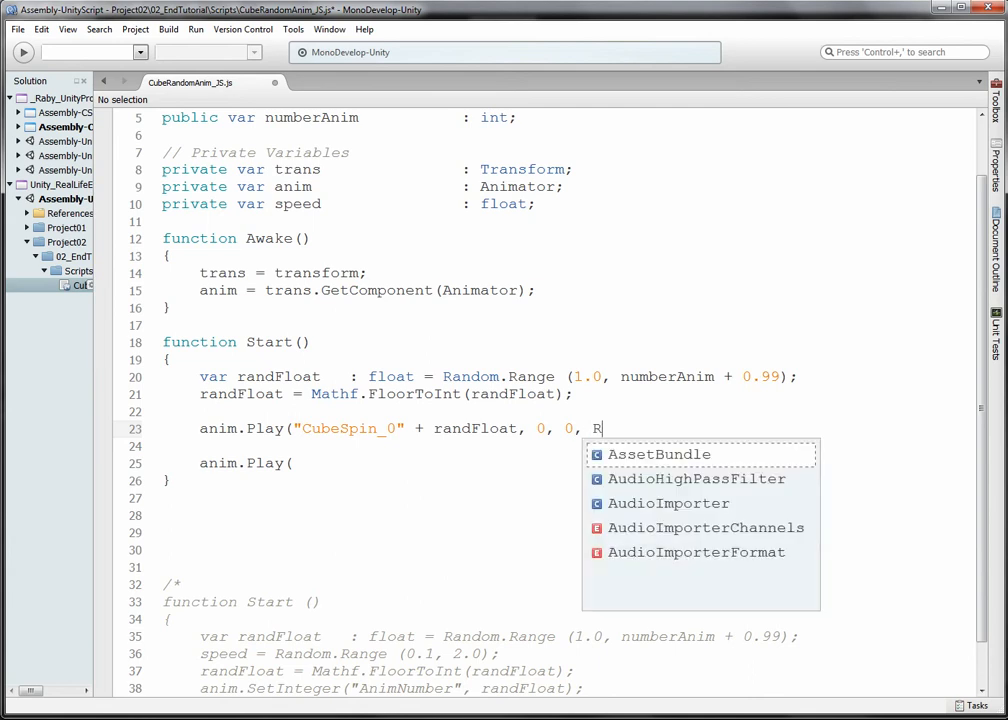
text(andom.Range)
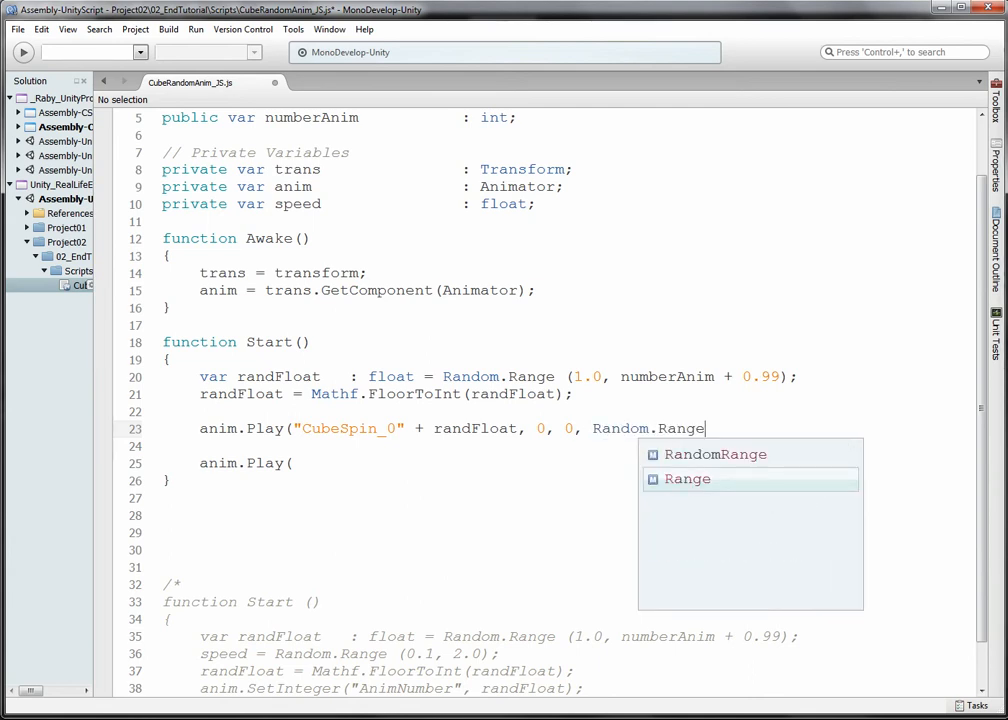
key(BackSpace)
key(BackSpace)
key(BackSpace)
key(BackSpace)
key(BackSpace)
key(BackSpace)
key(BackSpace)
key(BackSpace)
key(BackSpace)
key(BackSpace)
key(BackSpace)
key(BackSpace)
key(BackSpace)
key(BackSpace)
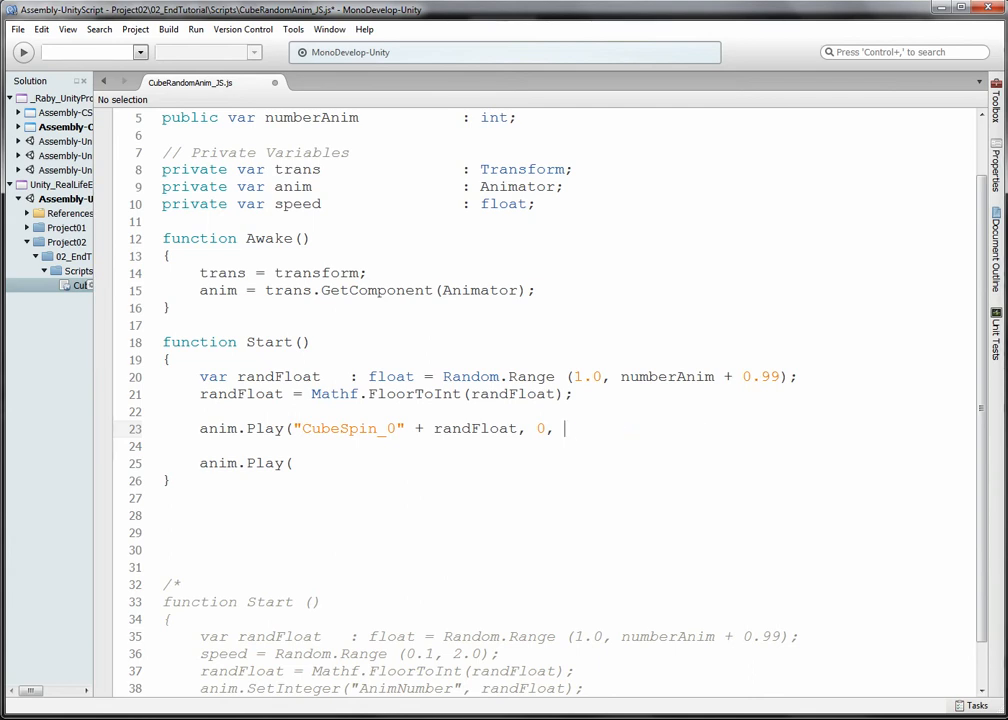
Complete the anim.Play call with Random.Range(0, 1) as the normalized time argument and close the statement
text(Random.Range)
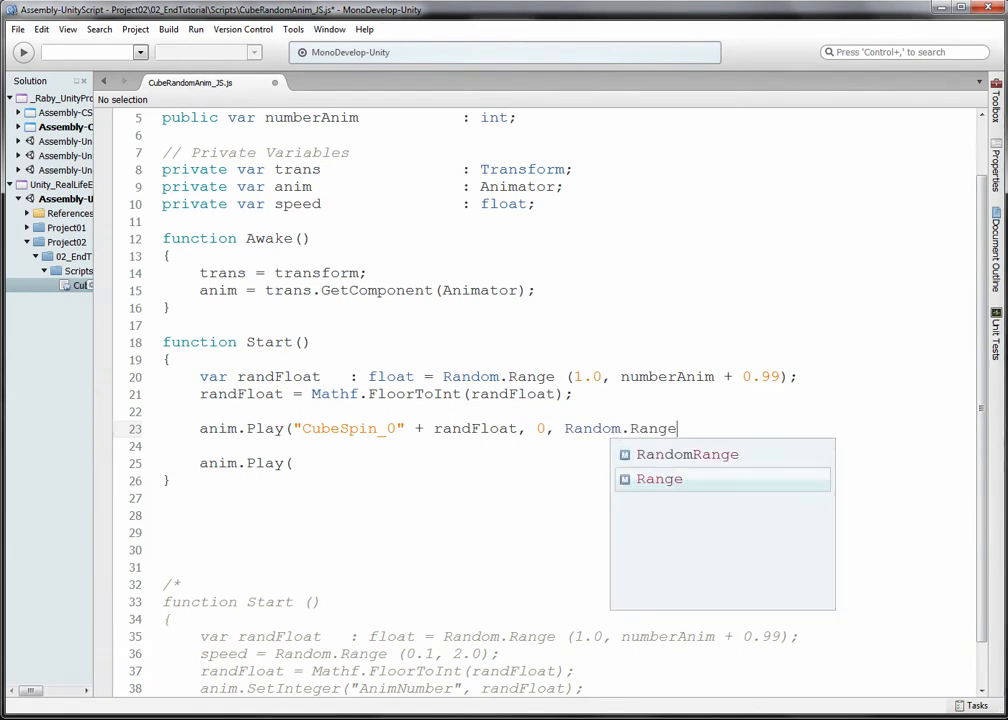
text((0, 1)
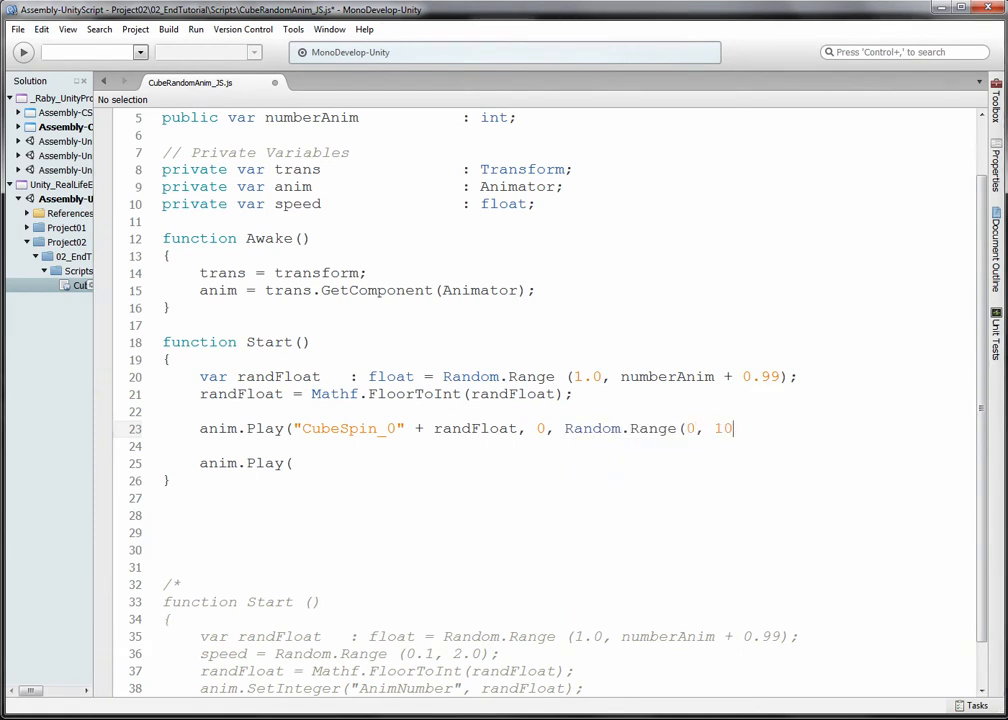
text());)
Delete the leftover anim.Play( and the blank line below the finished call, and save the script
key(Down)
key(Down)
key(Down)
key(Up)
key(shift+Home)
key(BackSpace)
key(BackSpace)
key(BackSpace)
key(BackSpace)
key(BackSpace)
key(ctrl+s)
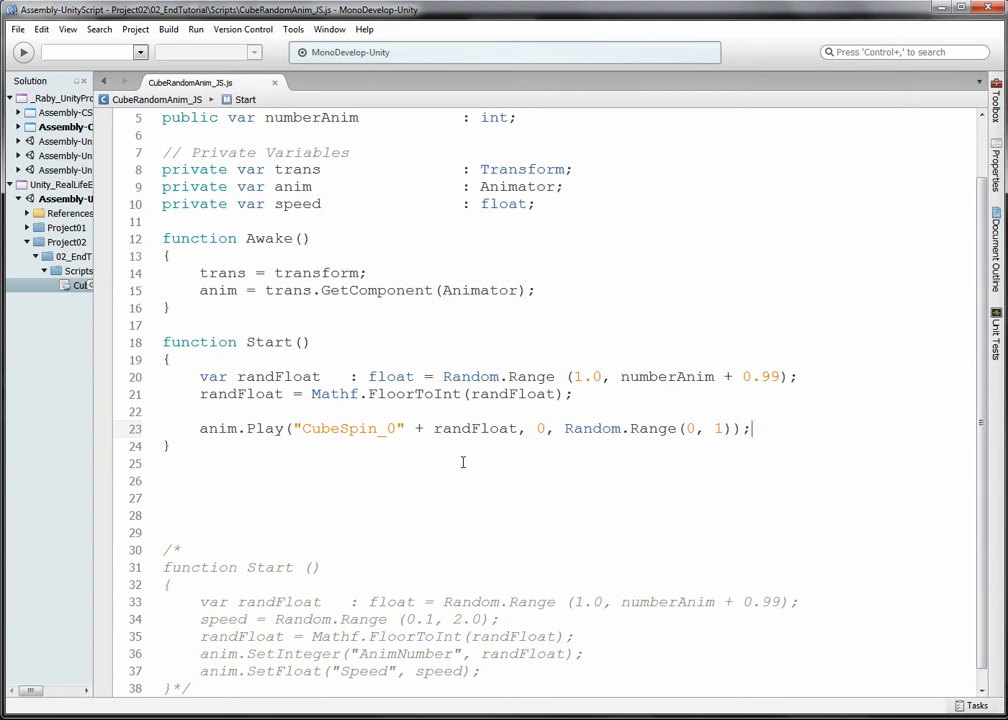
Play-test the scene several times in Unity to compare the cubes' starting poses with the Random.Range(0, 1) argument in the script
key(alt+Tab)
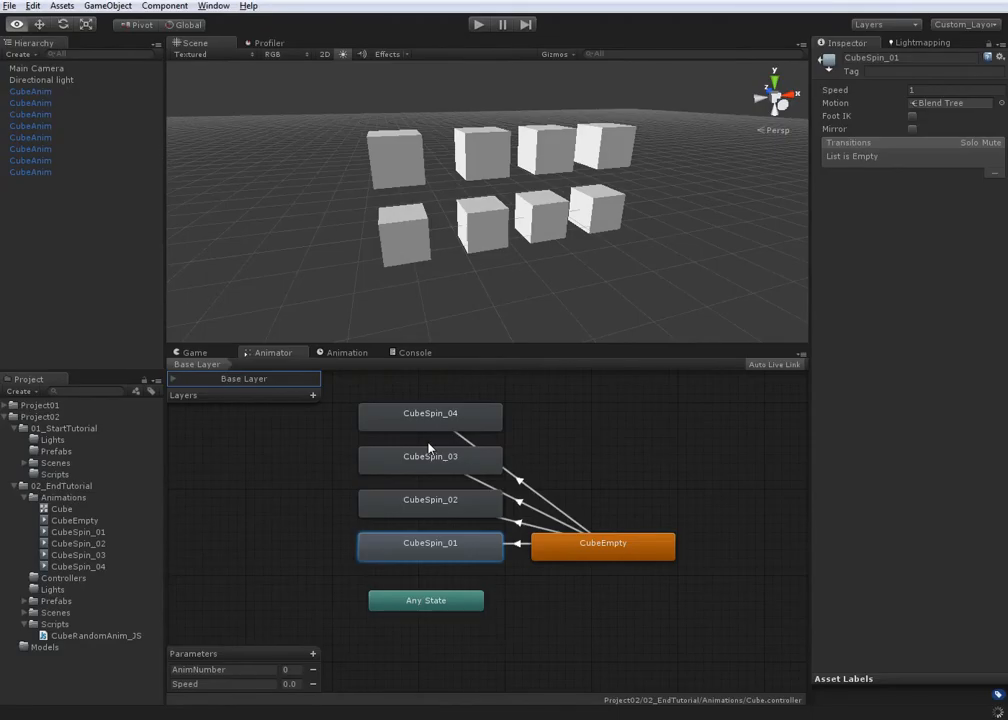
key(alt+Tab)
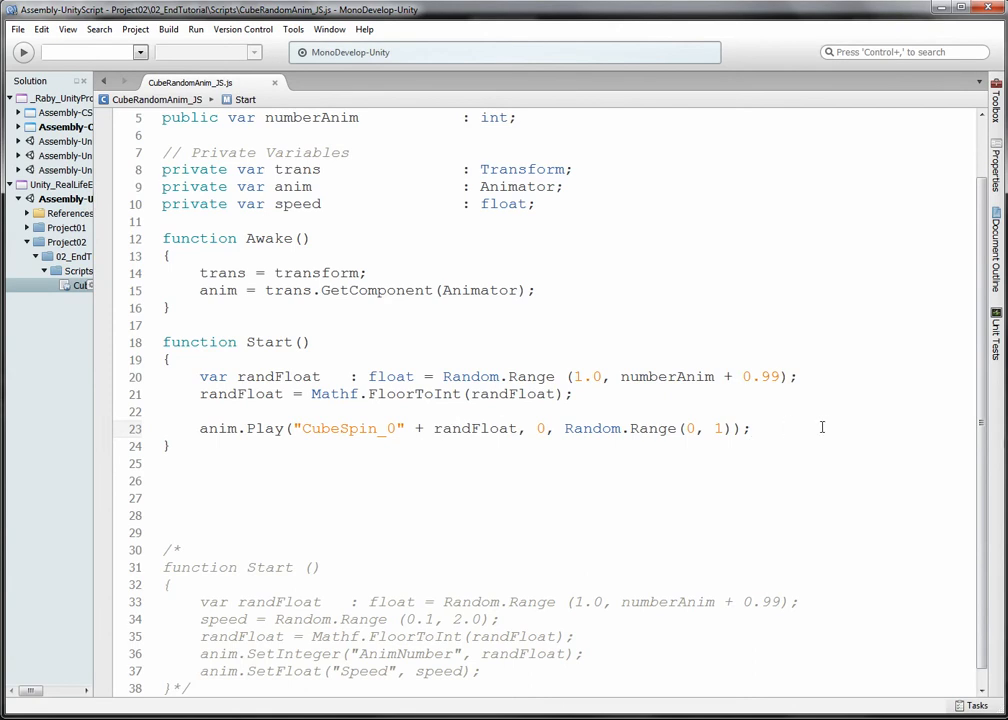
drag(563, 429, 761, 430)
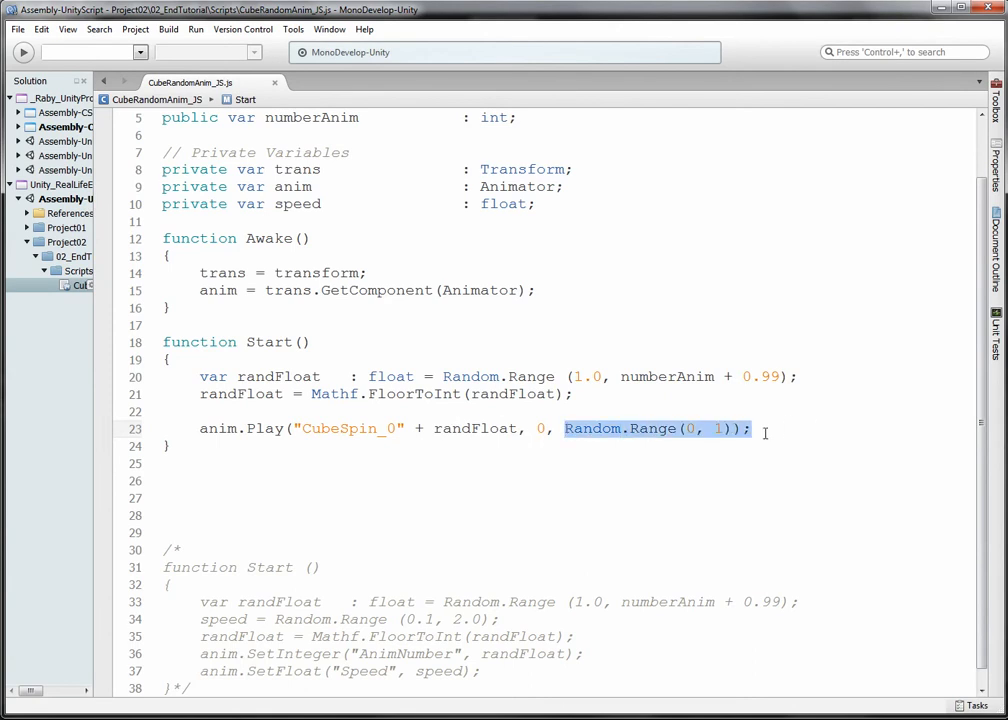
key(alt+Tab)
click(475, 28)
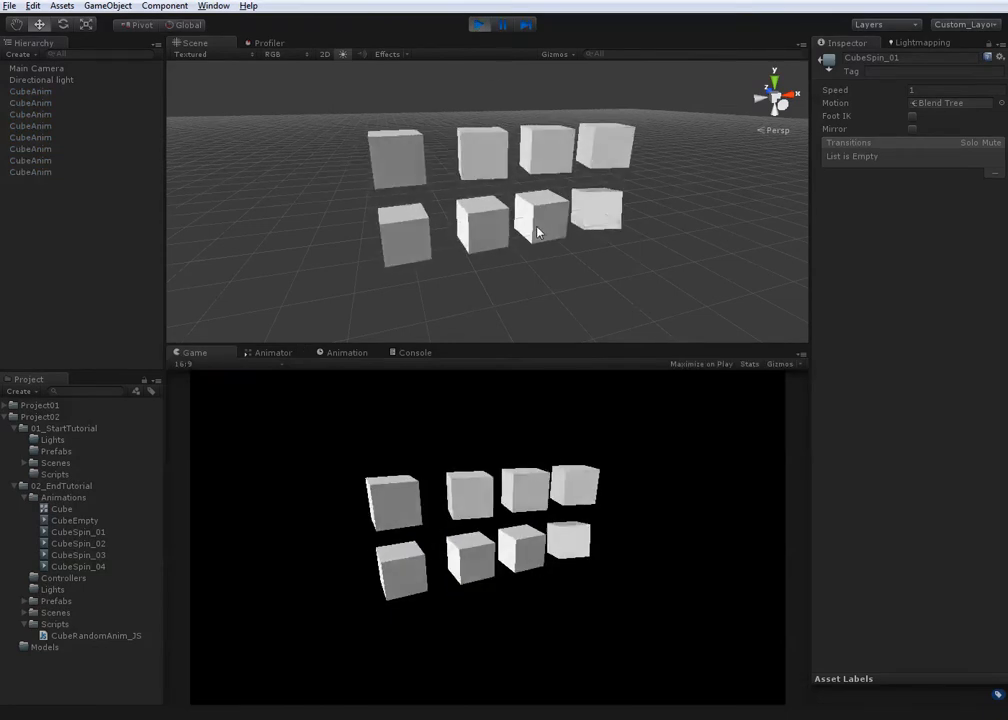
click(476, 28)
click(476, 28)
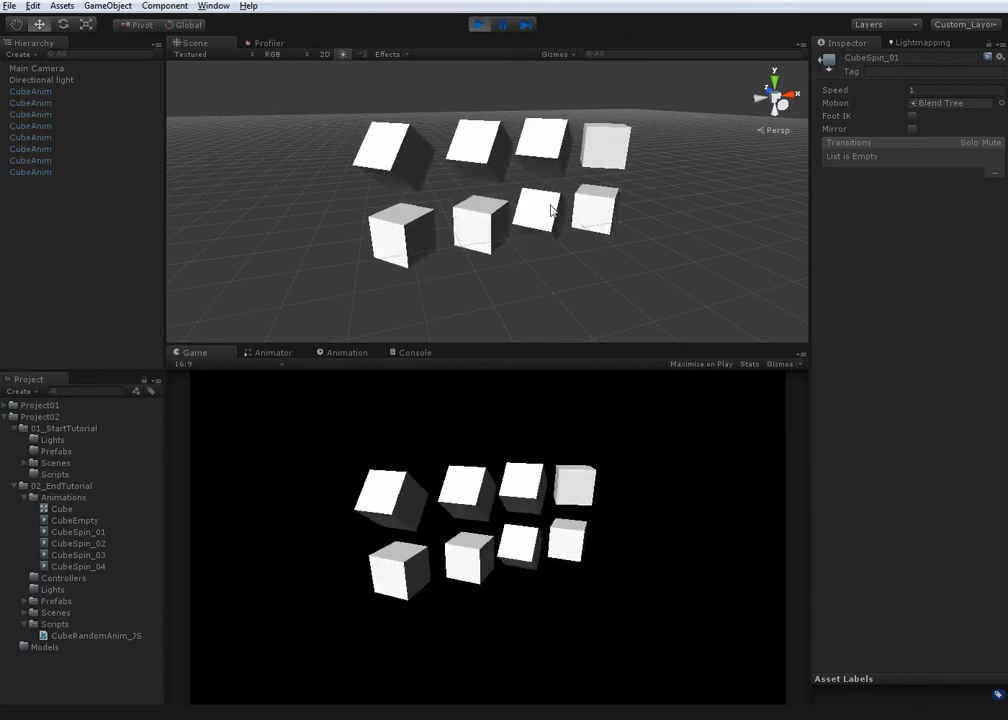
click(479, 24)
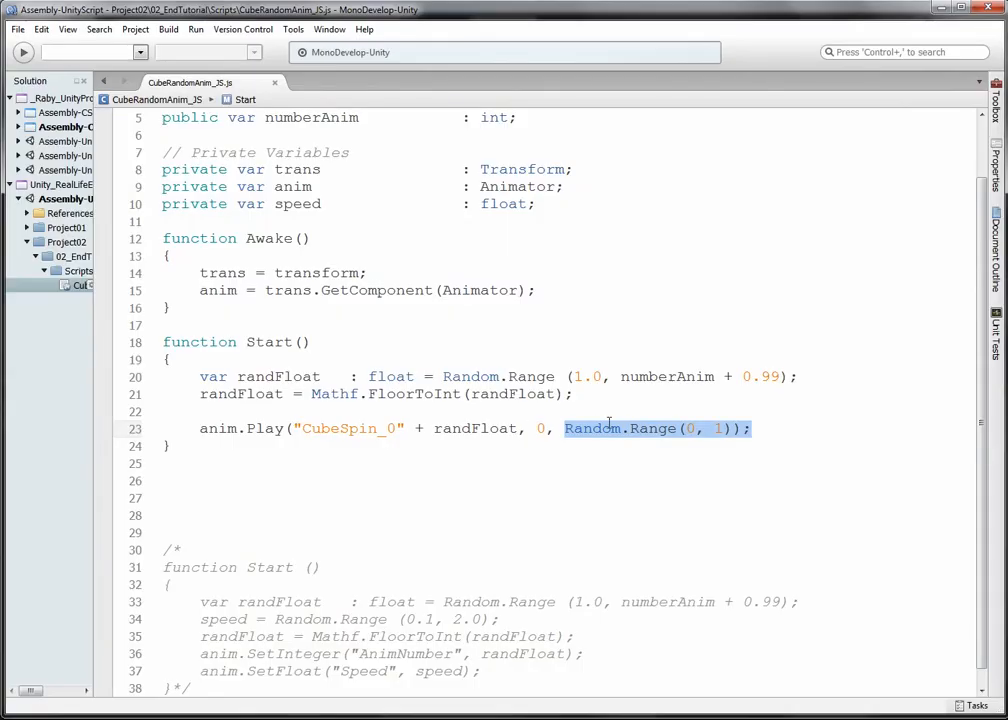
click(735, 428)
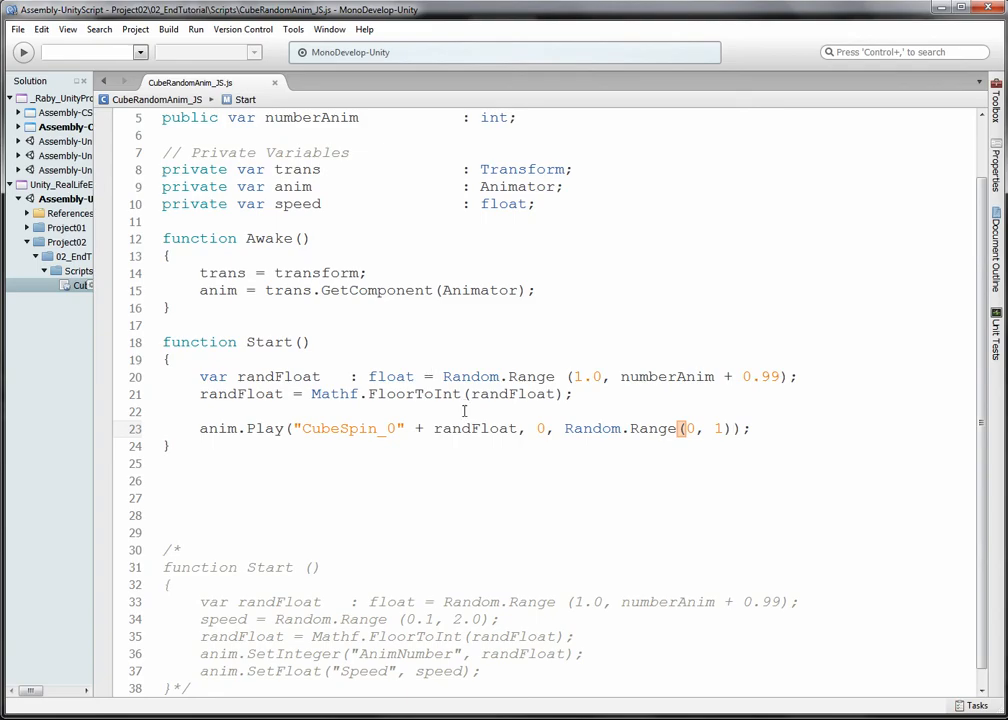
key(alt+Tab)
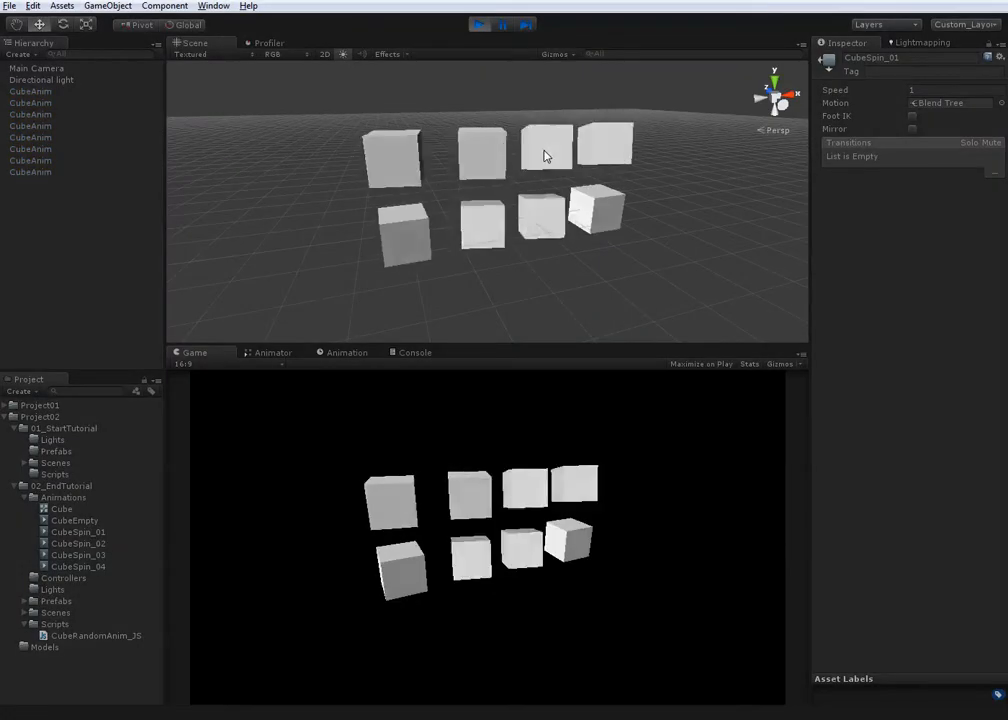
click(480, 25)
In the script, replace the first argument of anim.Play with the fixed state name "CubeSpin_01"
key(alt+Tab)
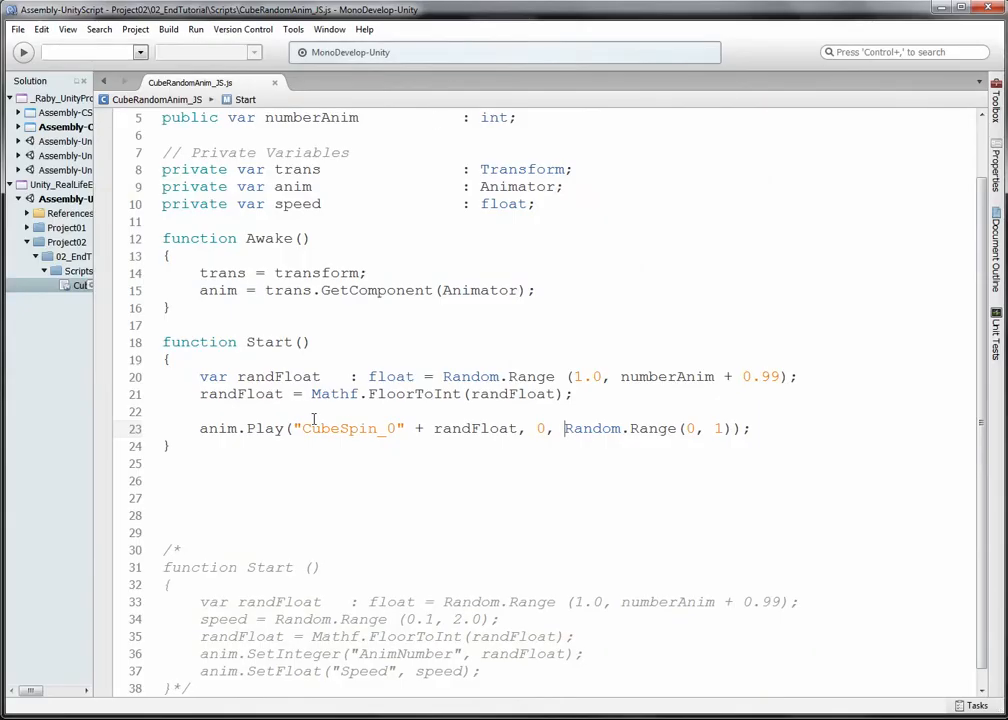
drag(397, 428, 528, 432)
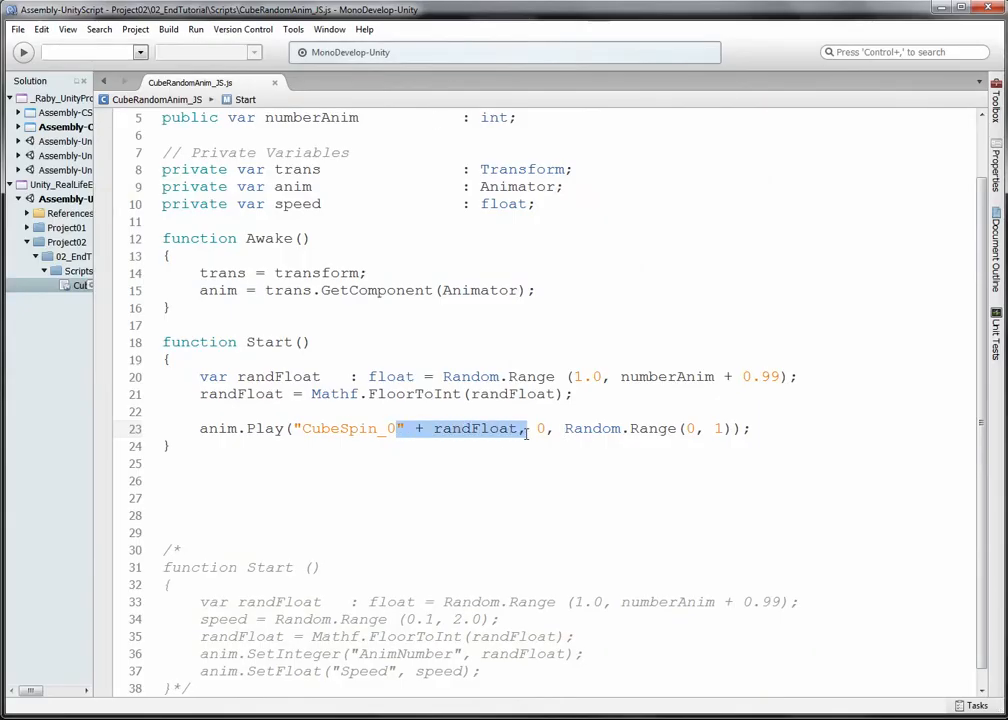
text(1")
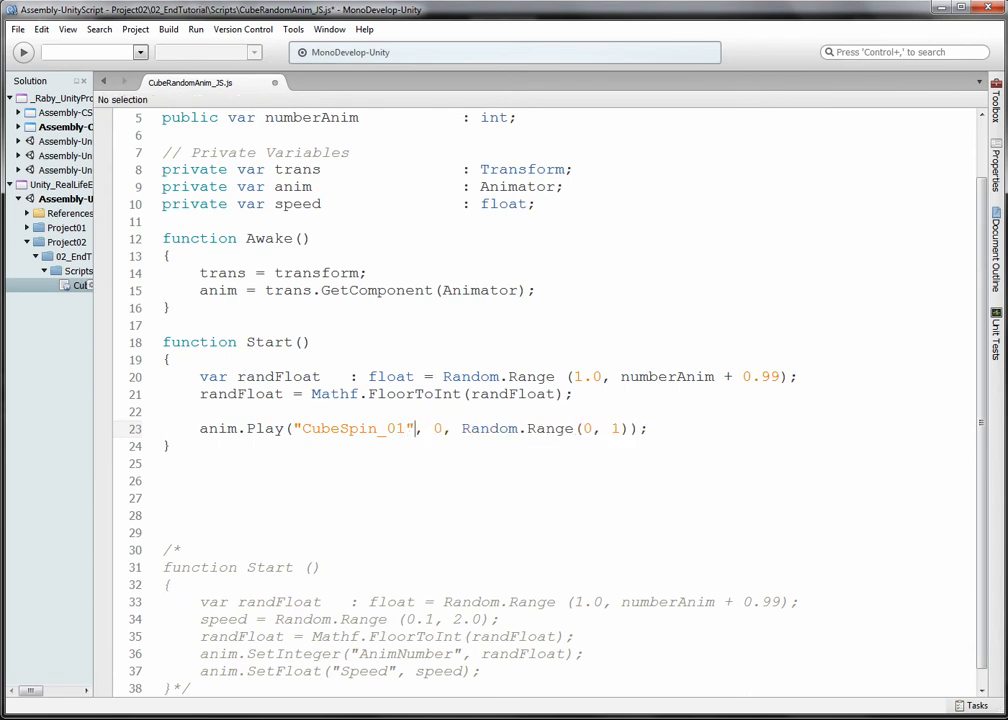
Play-test the scene in Unity with all cubes set to CubeSpin_01, stop it and return to the script
key(alt+Tab)
click(475, 28)
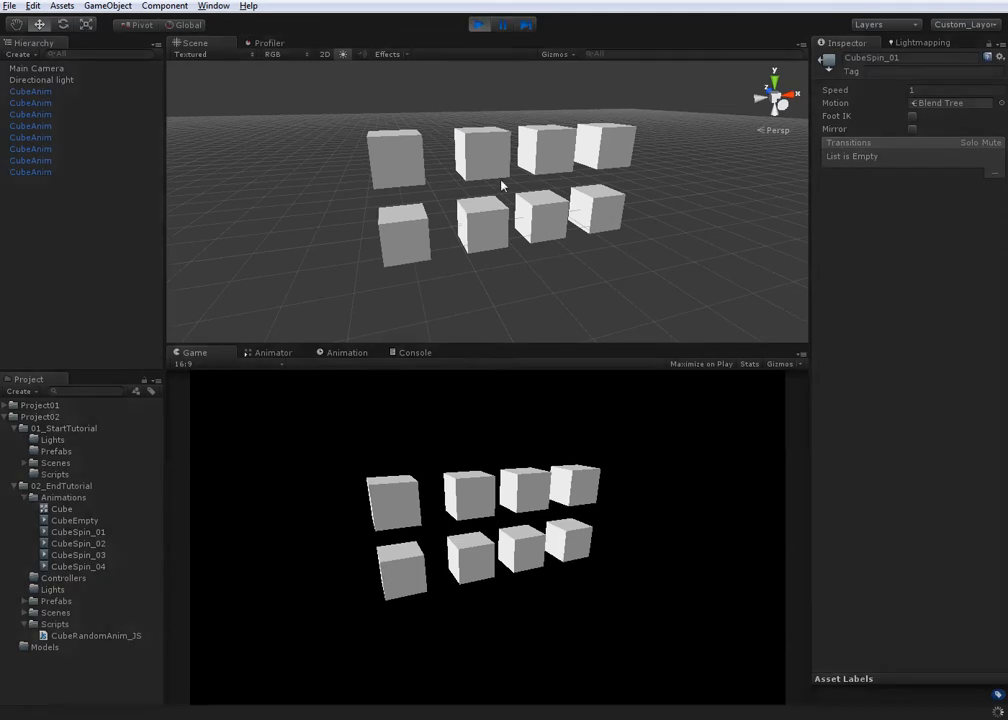
click(479, 25)
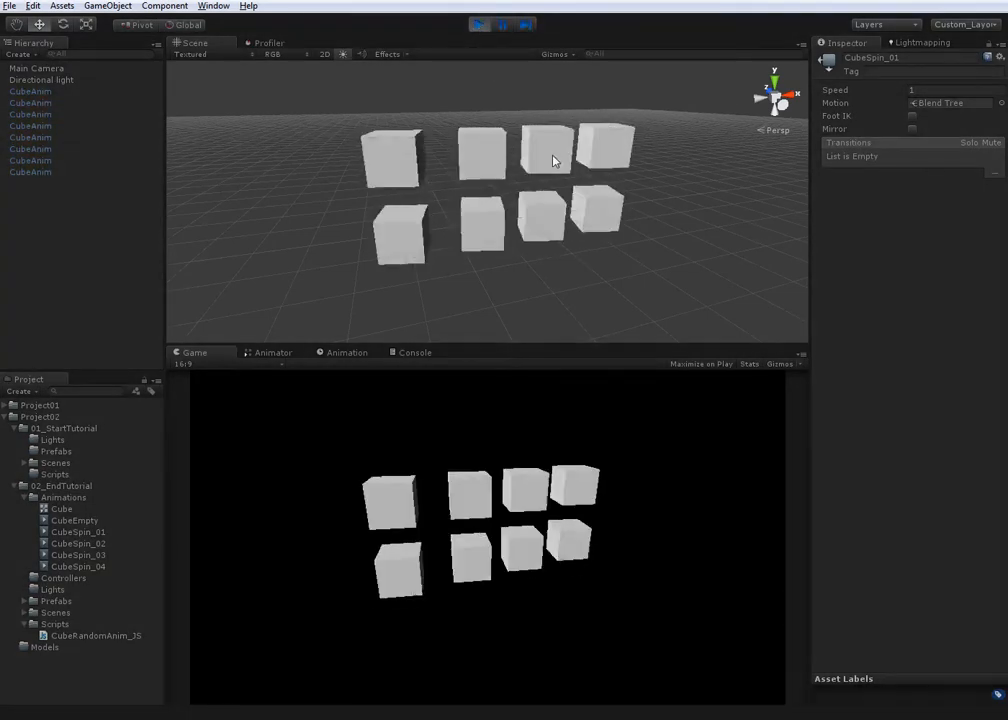
click(478, 30)
key(alt+Tab)
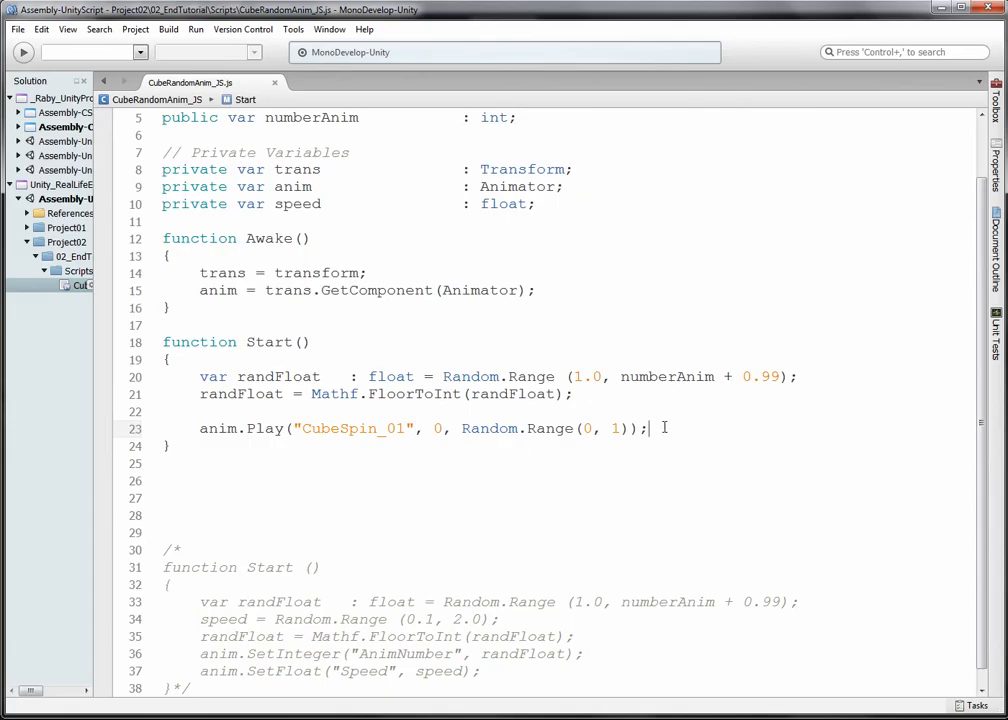
Change the Random.Range arguments in the anim.Play call to the floats 0.0 and 1.0, and save the script
double_click(587, 428)
text(0.0)
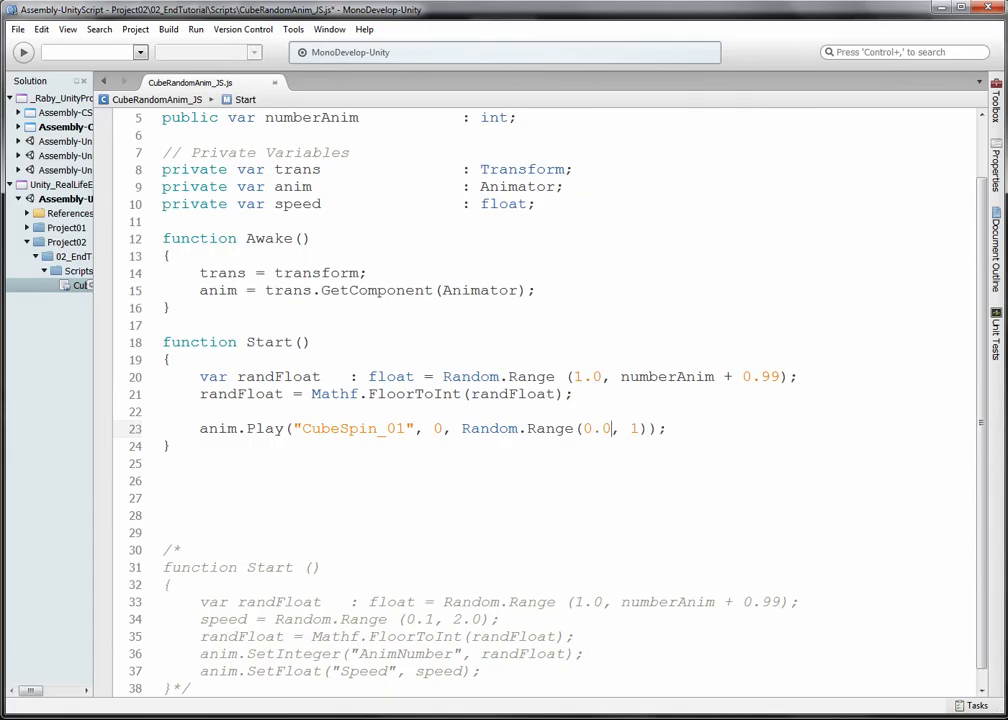
double_click(634, 428)
text(1.0)))
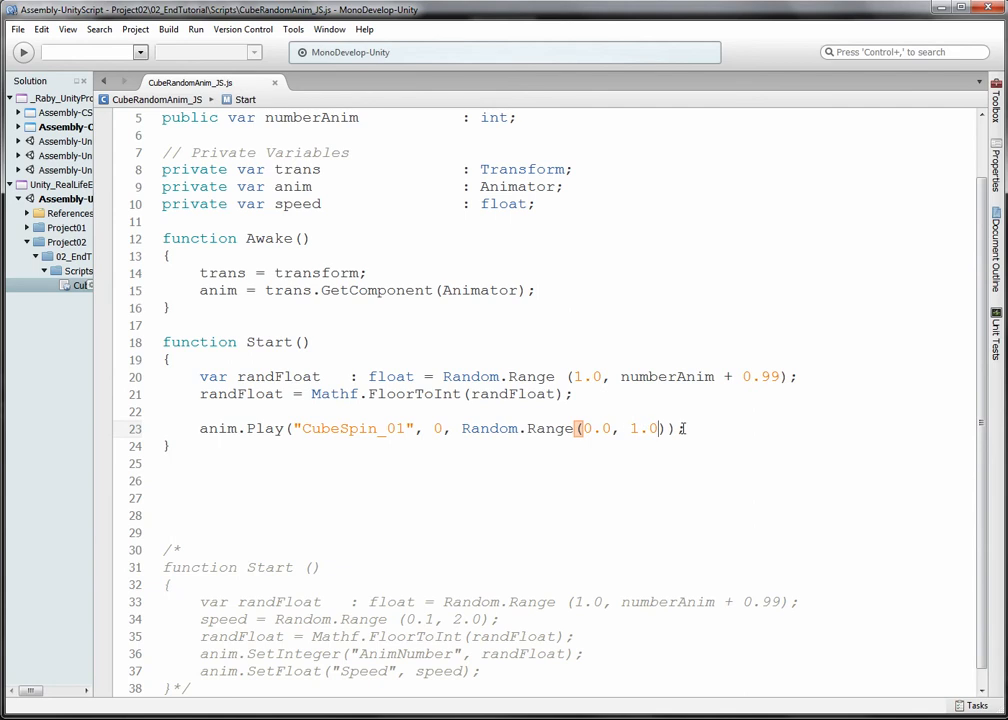
text(;)
Play-test the scene in Unity and check each cube's CubeSpin_01 playback position in the Animator's state graph
key(alt+Tab)
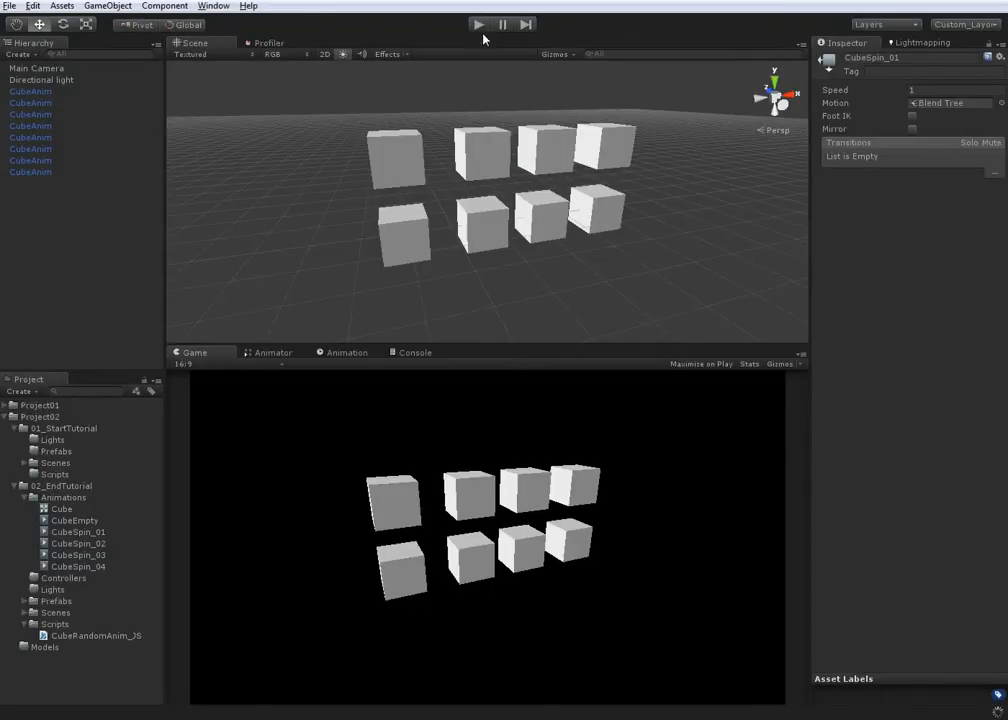
click(478, 24)
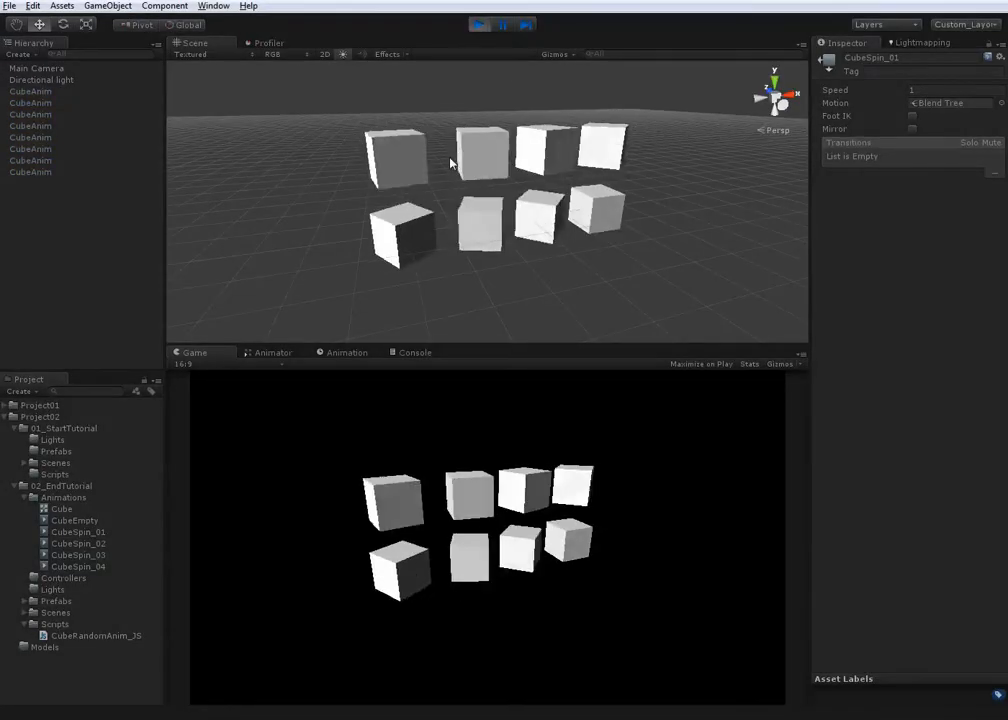
click(273, 352)
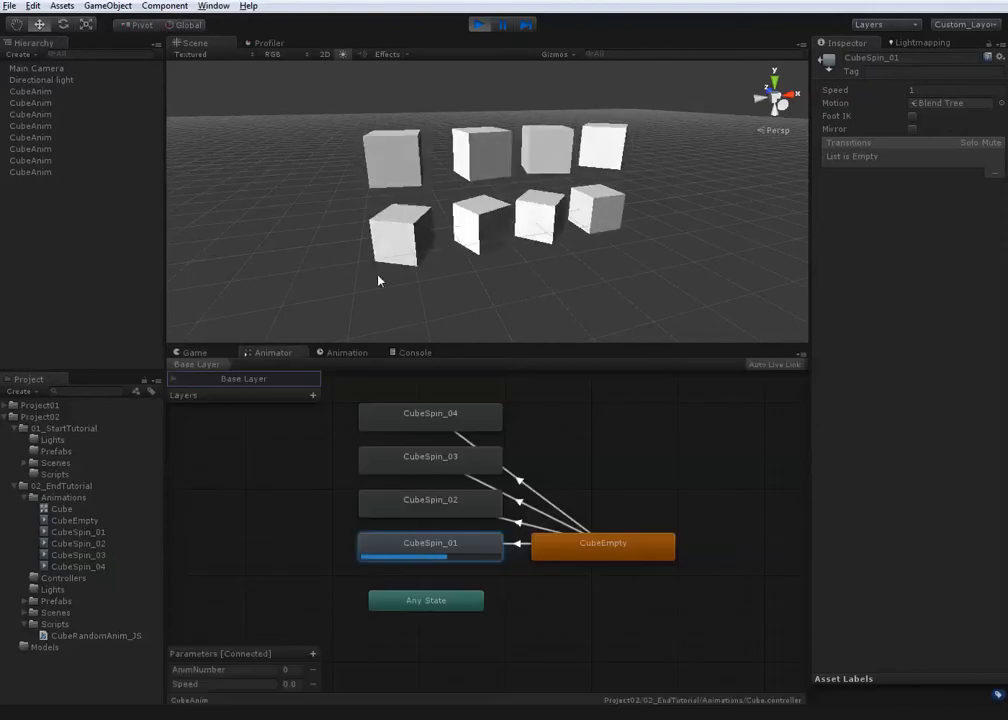
click(441, 153)
click(484, 157)
click(547, 140)
click(602, 140)
click(597, 210)
click(541, 215)
click(484, 228)
click(408, 244)
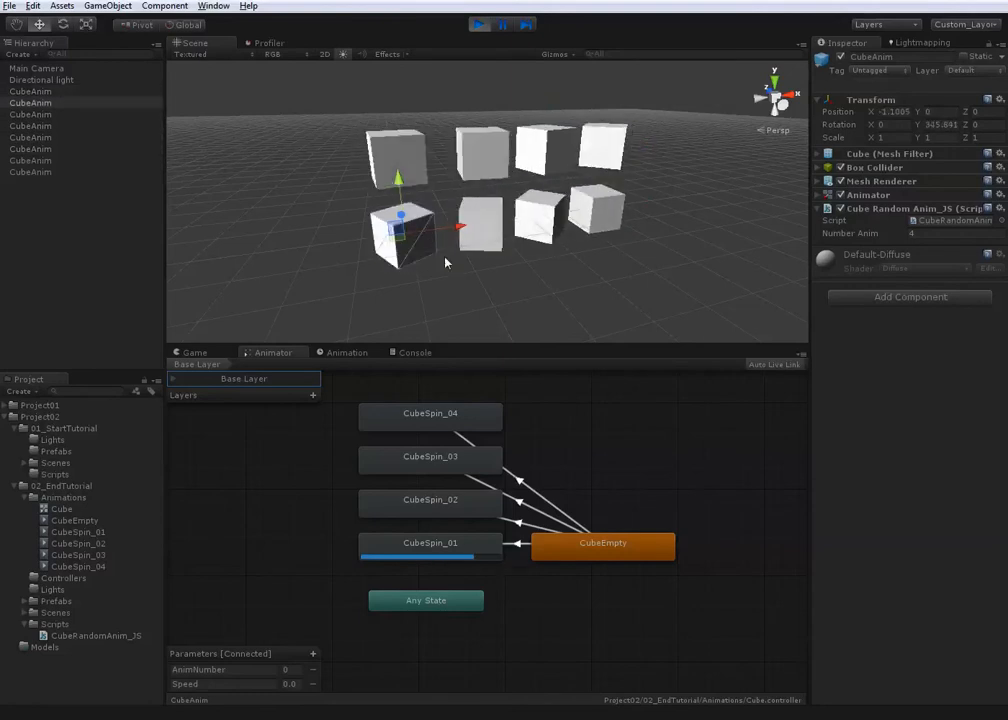
click(476, 107)
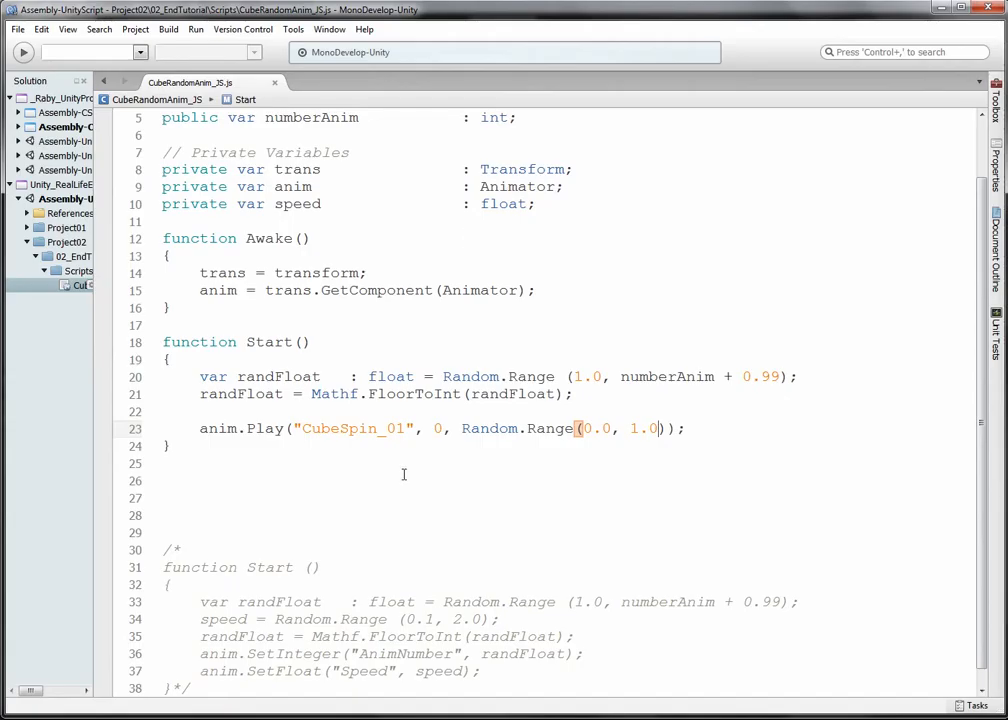
In the script, change the state name in anim.Play to "CubeSpin_04" and save
click(406, 428)
key(BackSpace)
text(4)
key(ctrl+s)
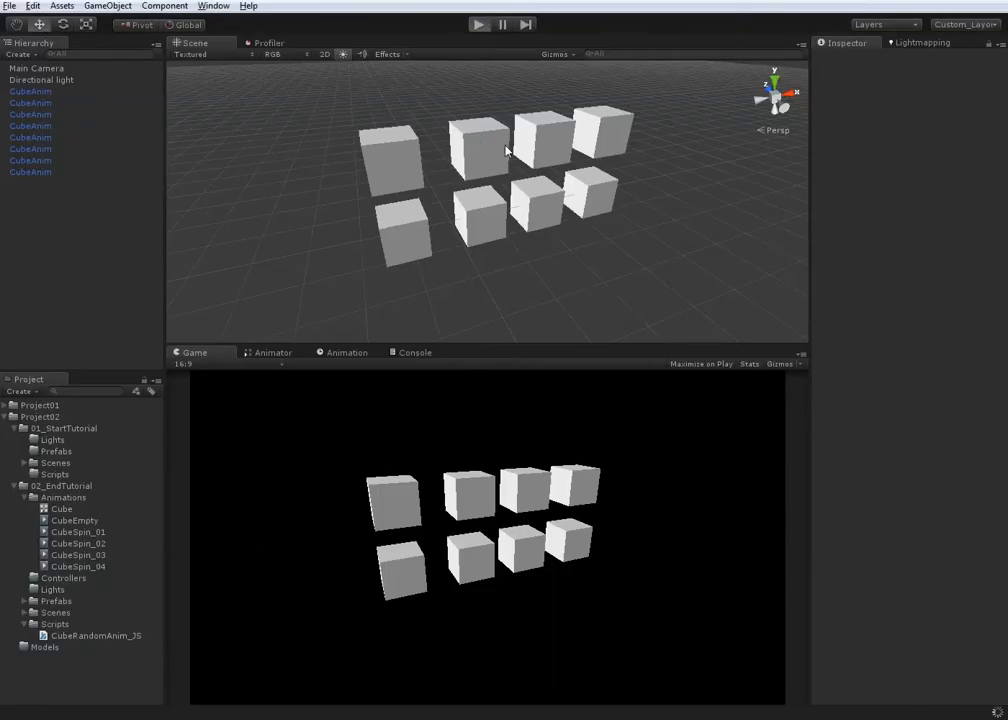
Play-test the cubes with CubeSpin_04 in Unity, check their playback in the Animator, stop the test and return to the script
key(ctrl+p)
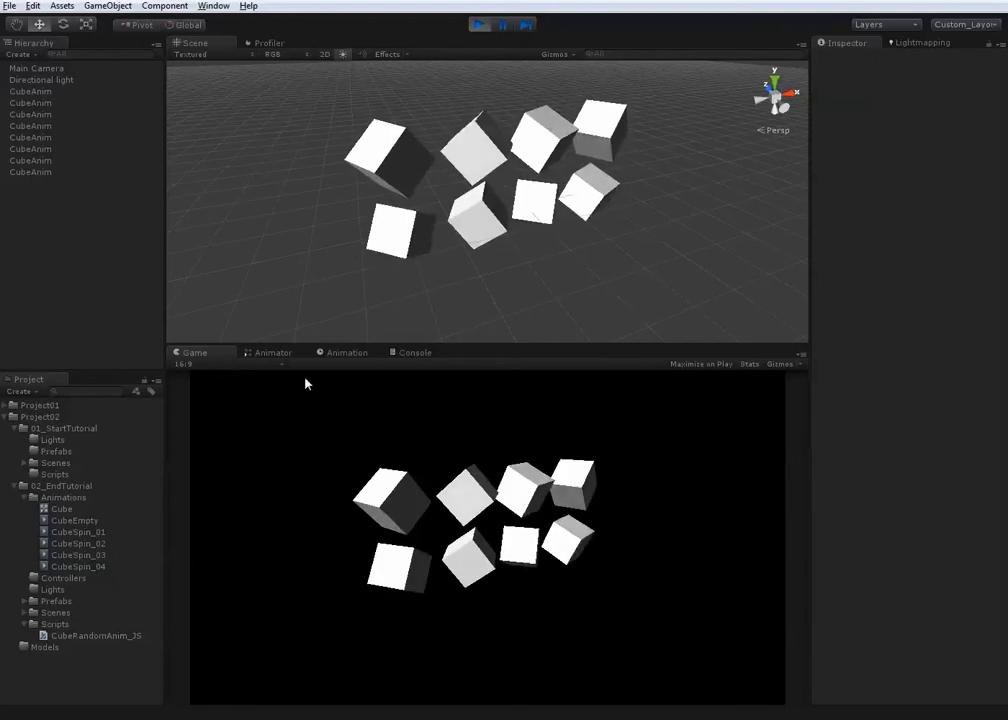
click(280, 352)
click(392, 167)
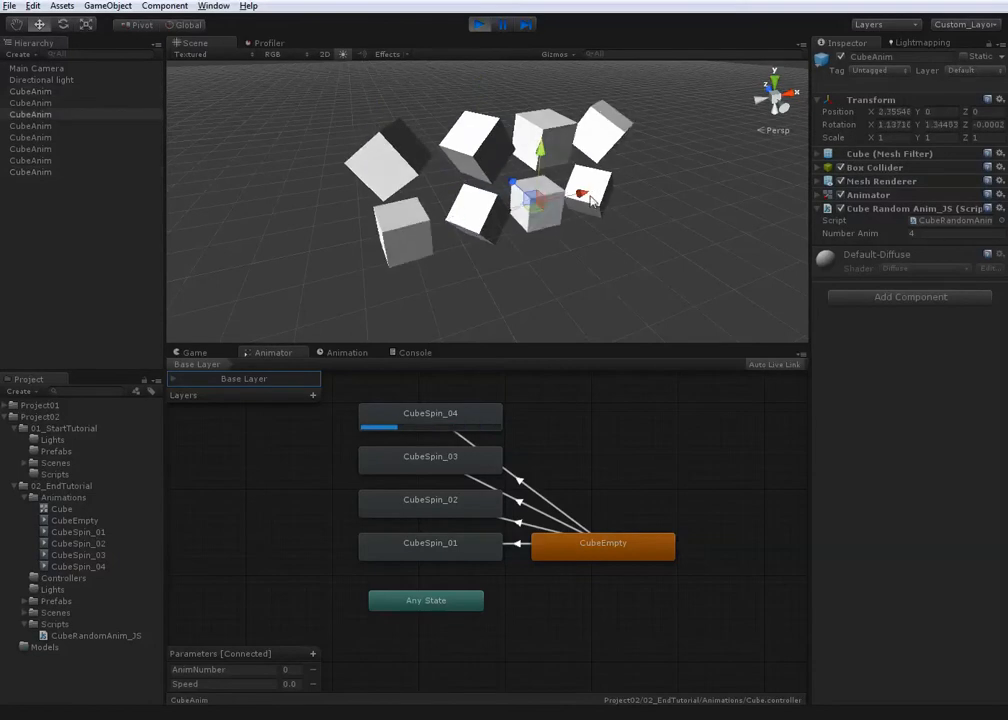
click(612, 220)
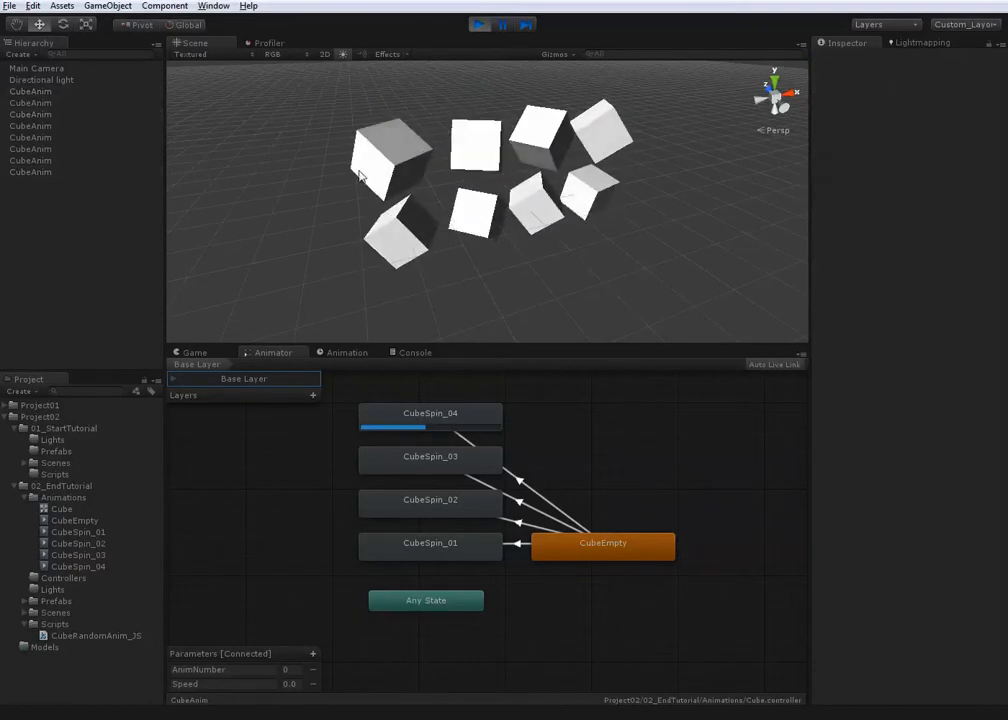
click(481, 24)
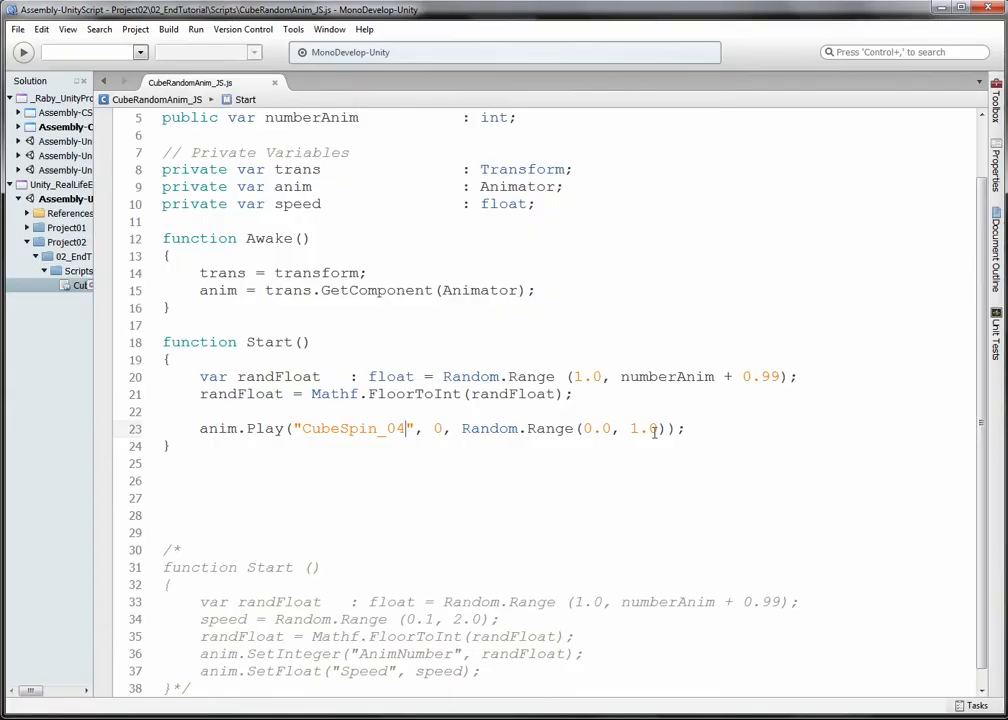
key(alt+Tab)
click(497, 212)
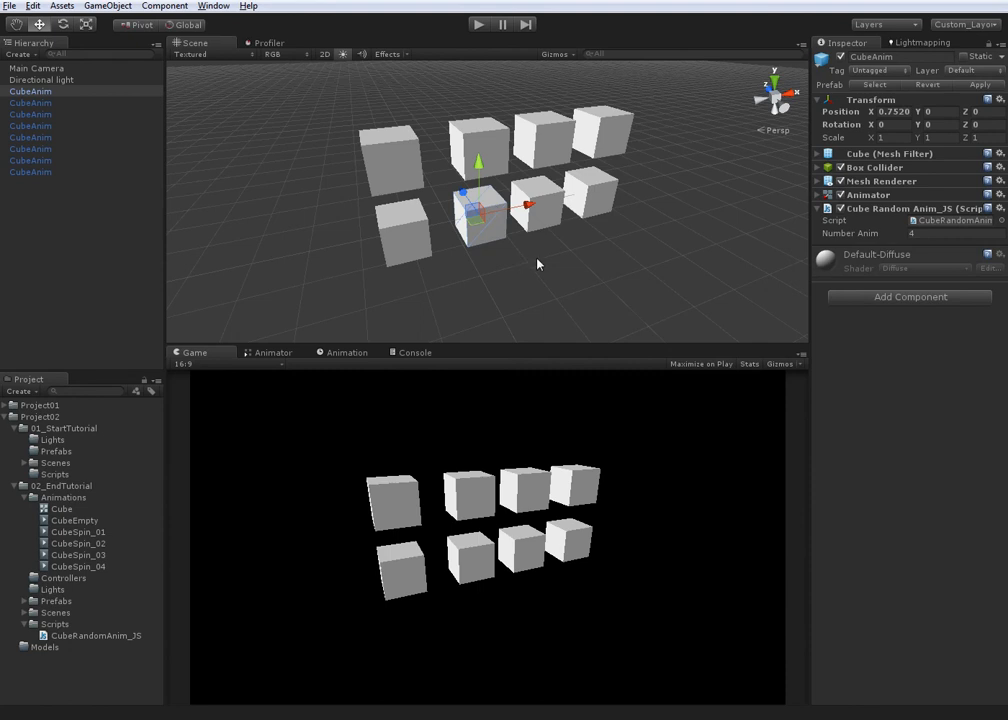
click(552, 137)
key(alt+Tab)
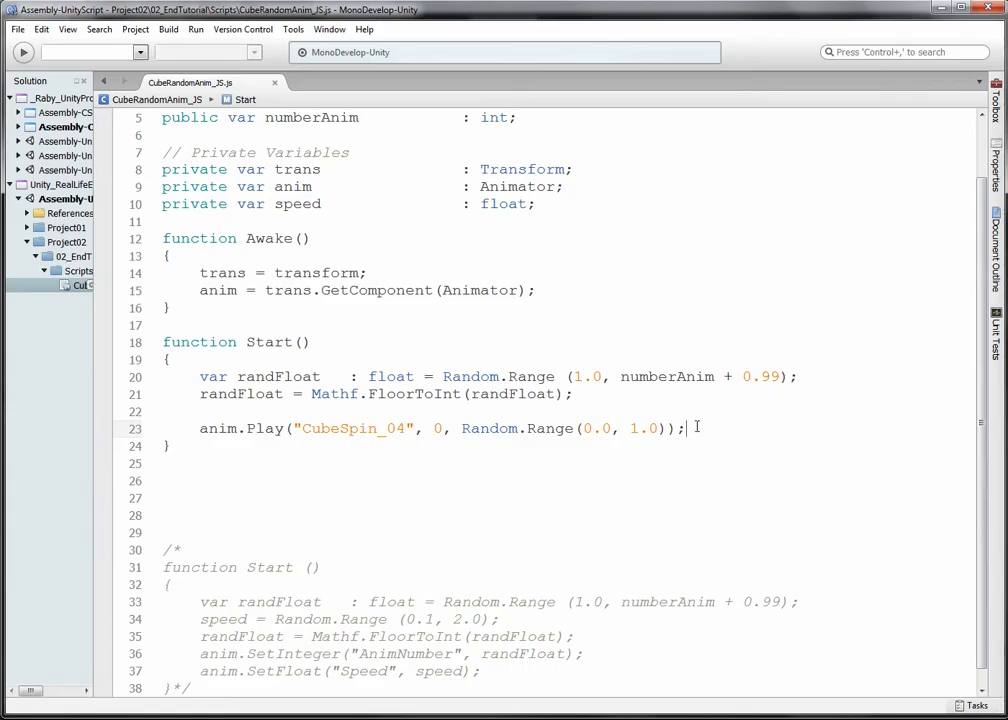
Write speed = Random.Range (0.1, 2.0) on a new line below the anim.Play call
key(Return)
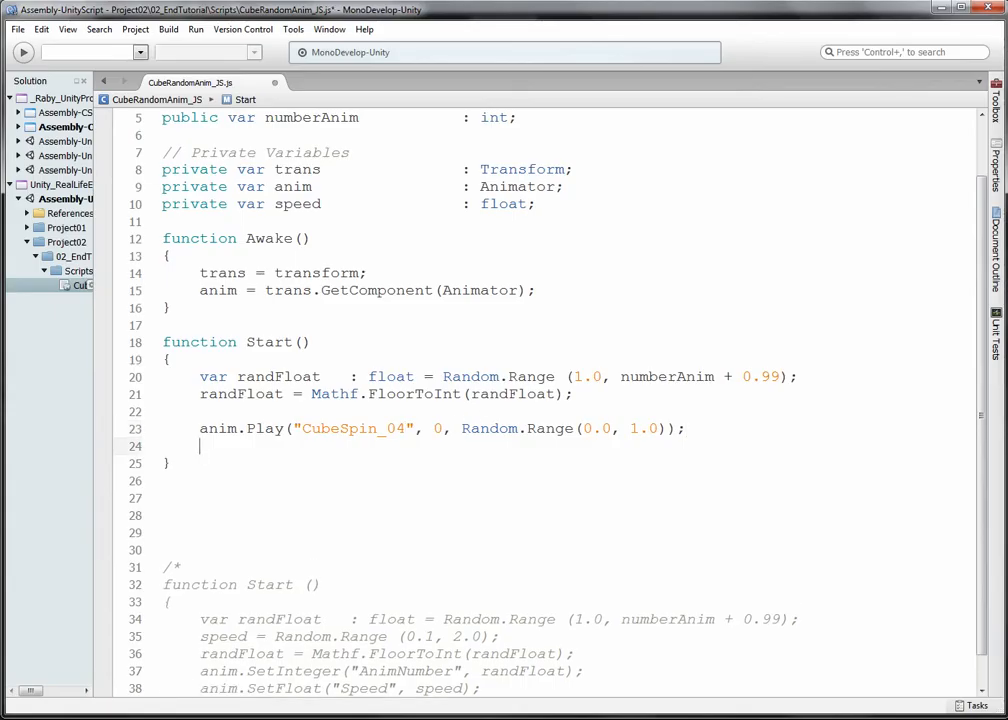
text(speed)
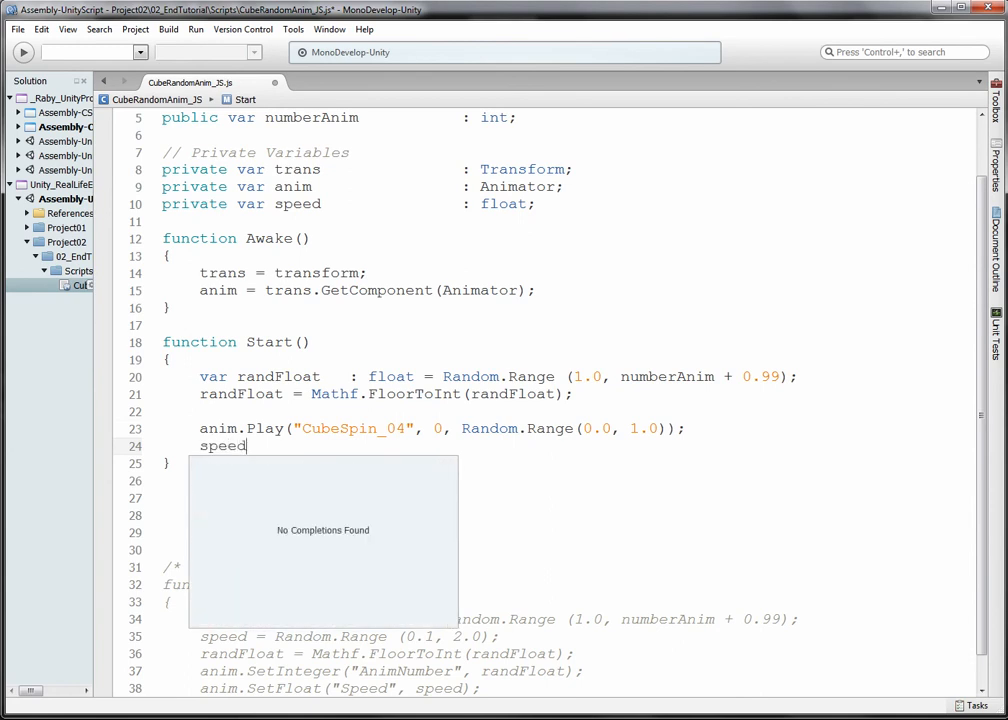
text( = Ranb)
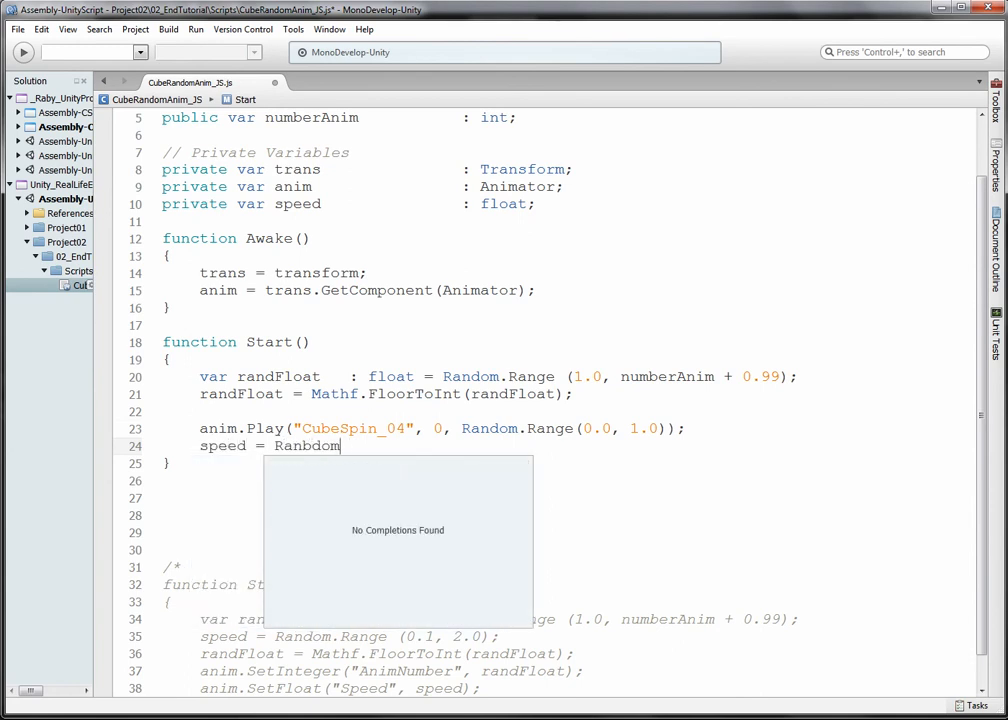
key(BackSpace)
text(dom.Range)
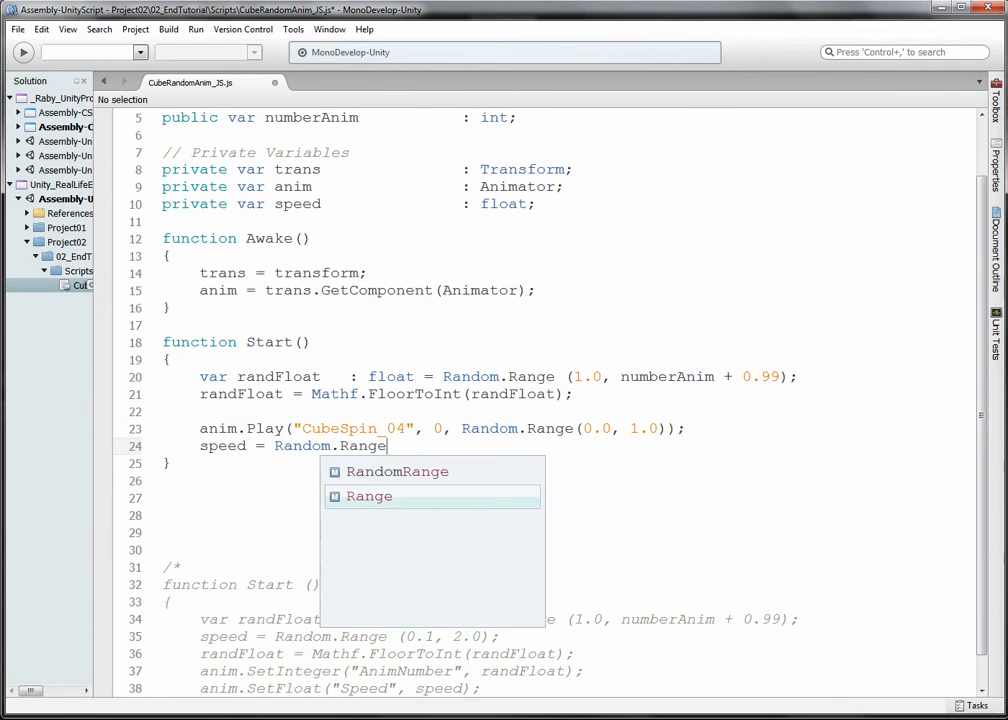
key(Escape)
text((0.1, 2.0)
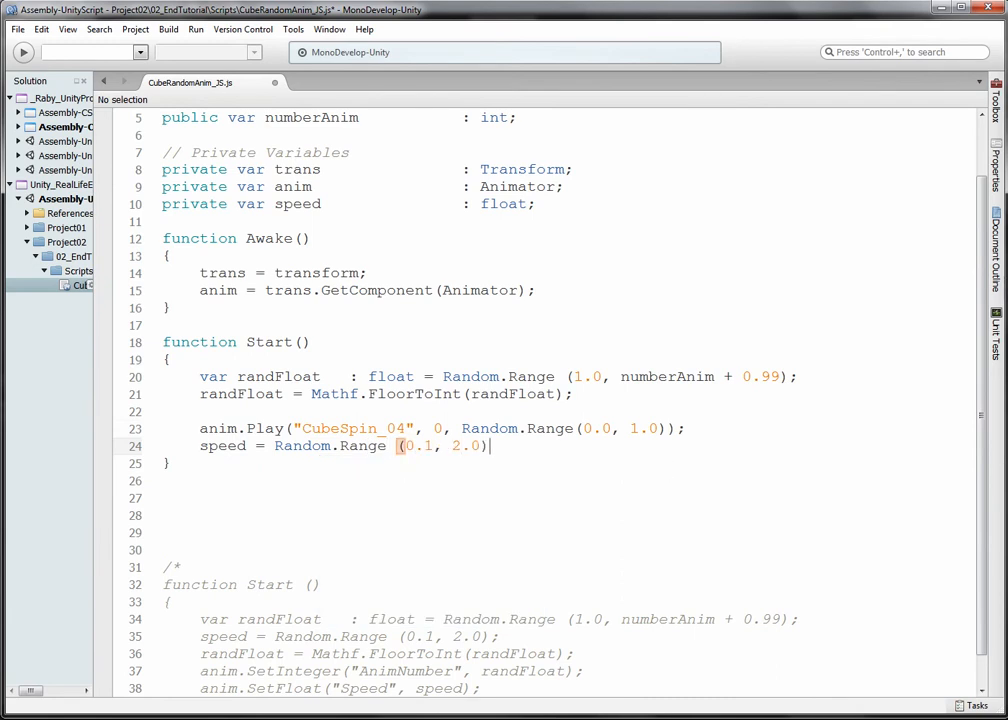
Move the speed assignment up to the line directly below the Mathf.FloorToInt statement
key(shift+Home)
key(ctrl+c)
key(BackSpace)
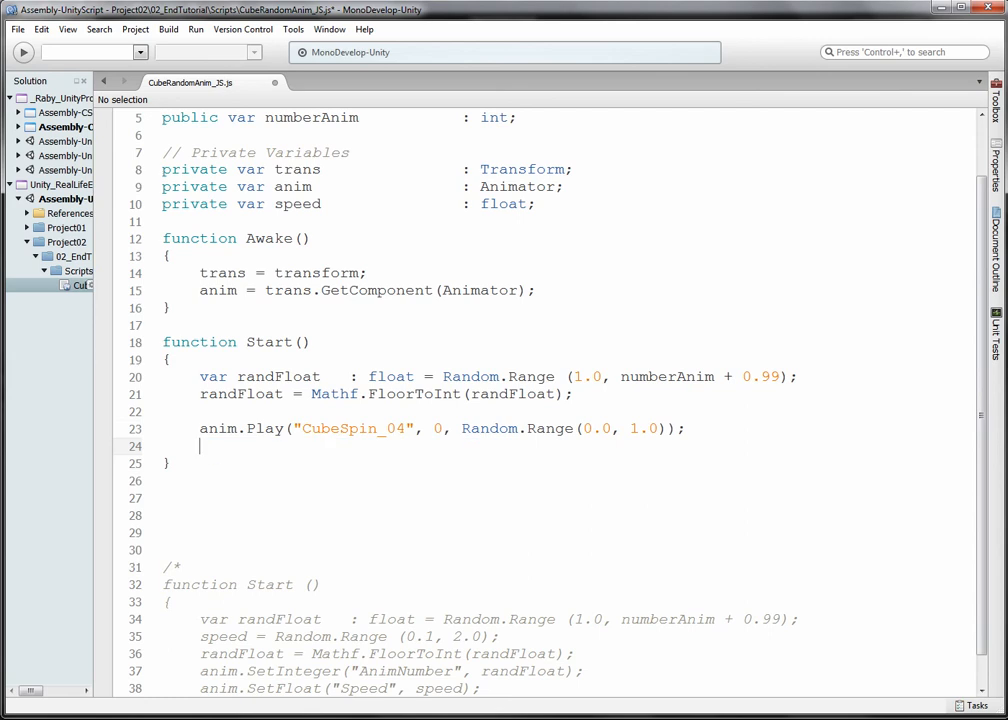
key(Return)
key(ctrl+v)
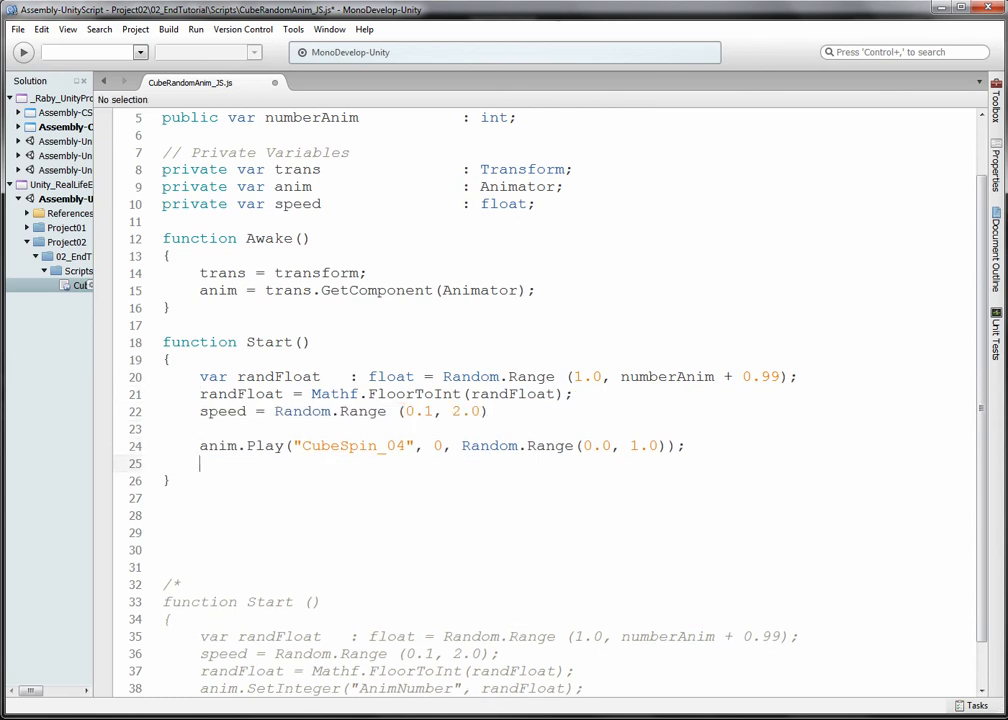
Add anim.SetFloat("Speed", speed); below the anim.Play call and save the script
text(anim)
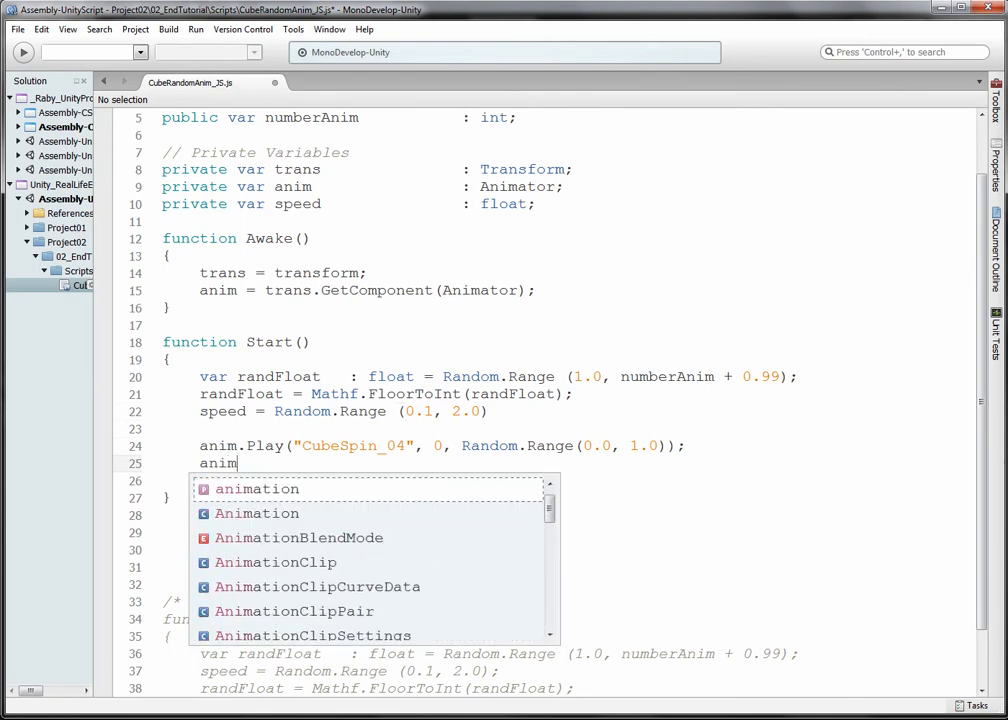
text(.)
key(Escape)
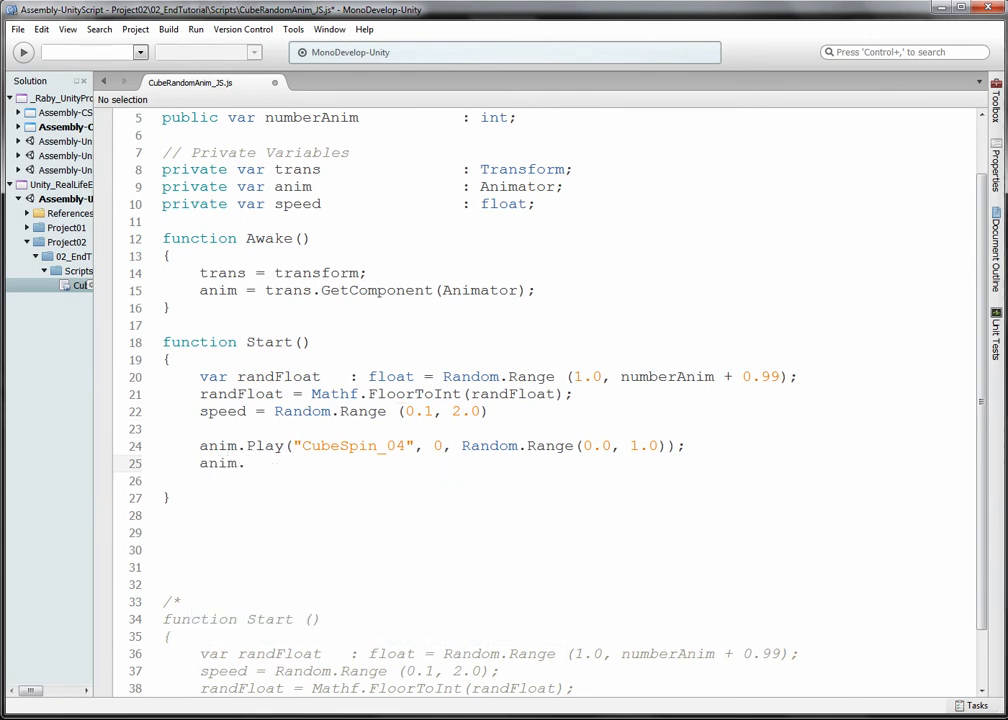
text(SetFloat()
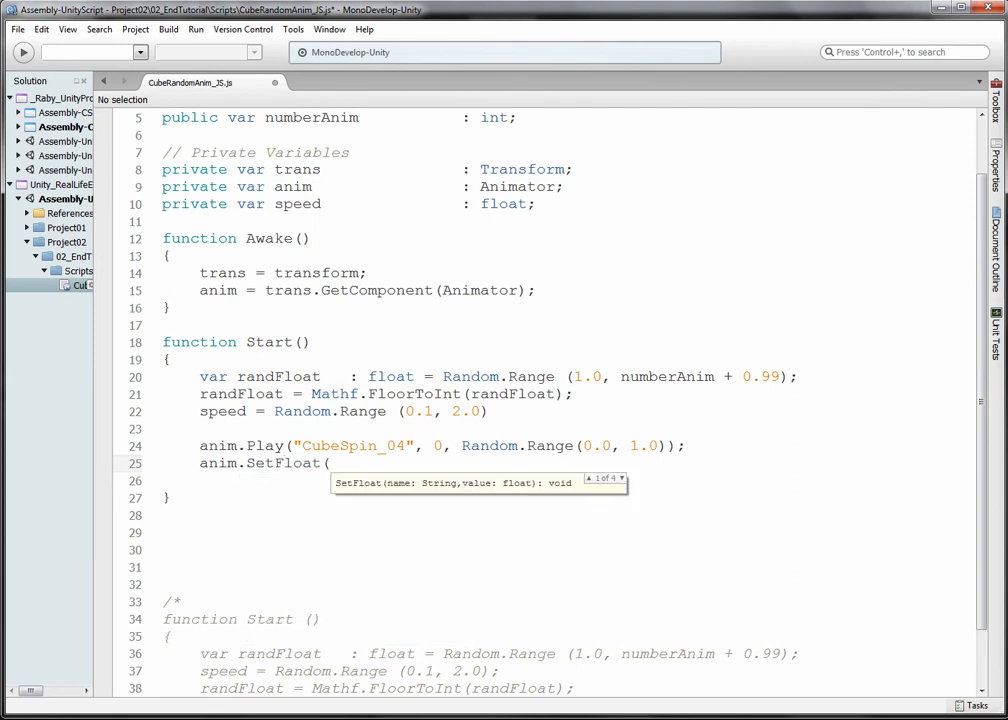
text("Speed", )
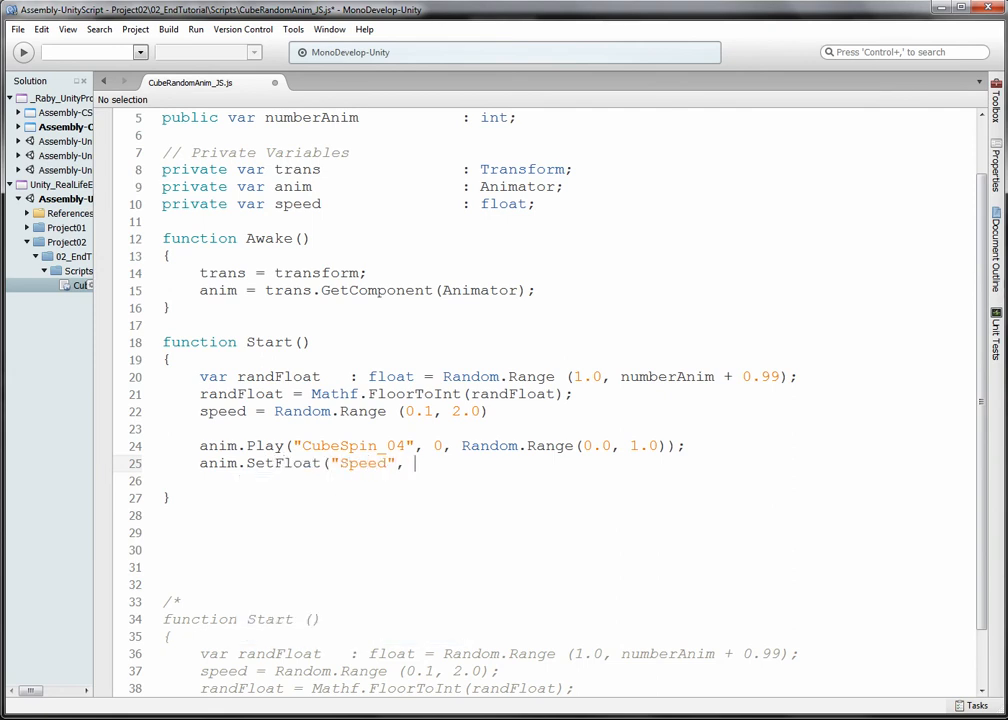
text(speed);)
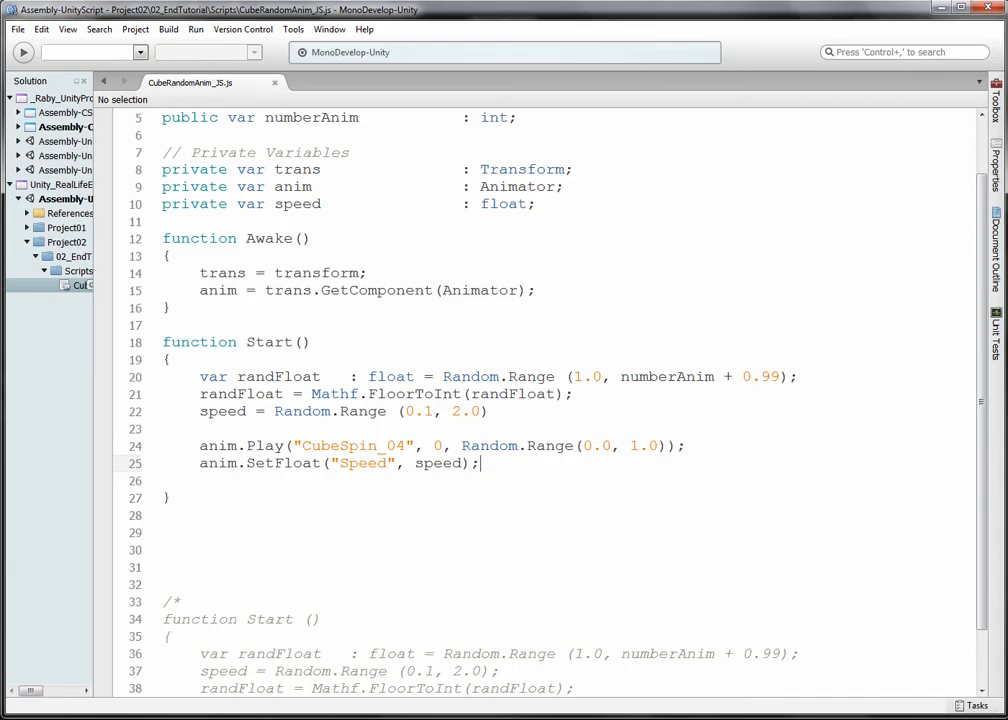
Try to play the scene in Unity, return to the script, add the missing semicolon after the speed assignment and save
key(alt+Tab)
key(ctrl+p)
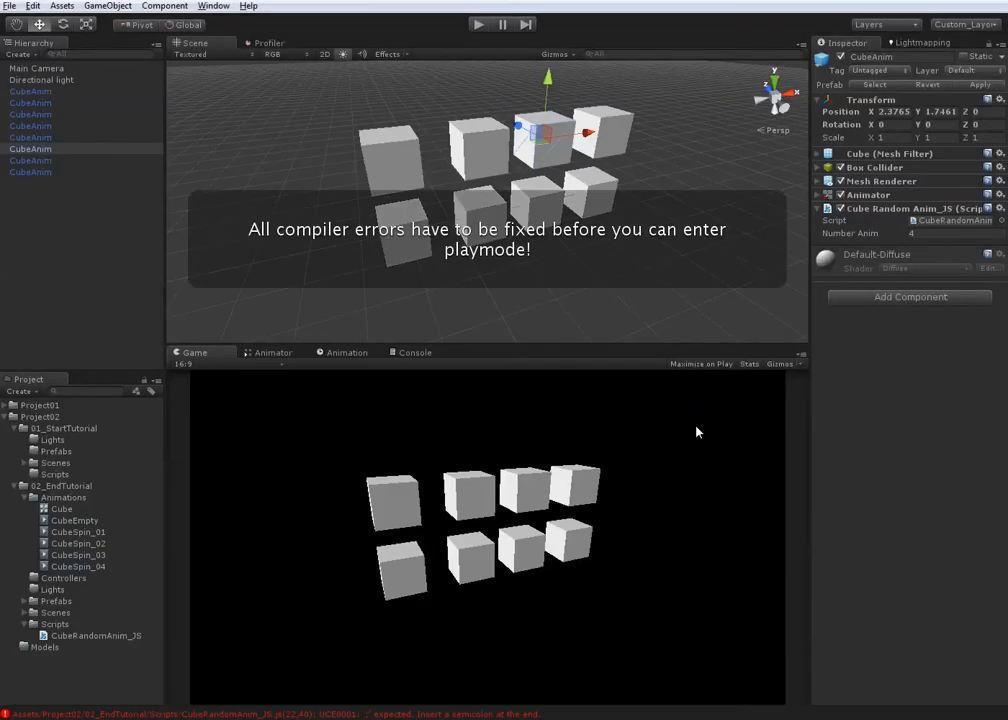
key(alt+Tab)
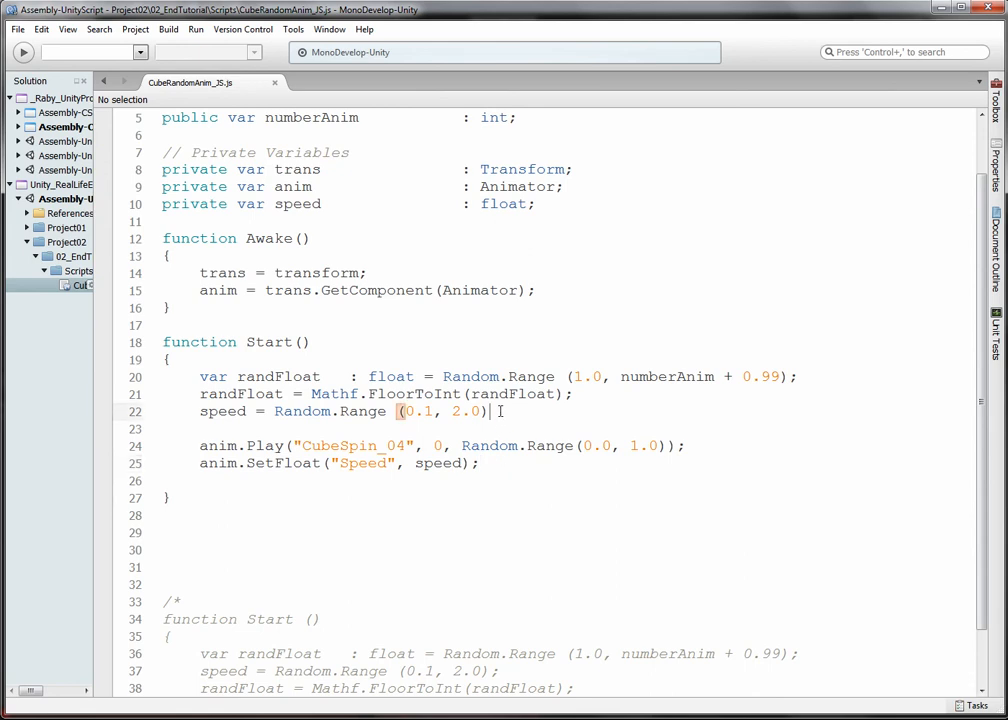
Play-test the scene twice in Unity, comparing the cubes' CubeSpin_04 playback and Speed parameter in the Animator
key(alt+Tab)
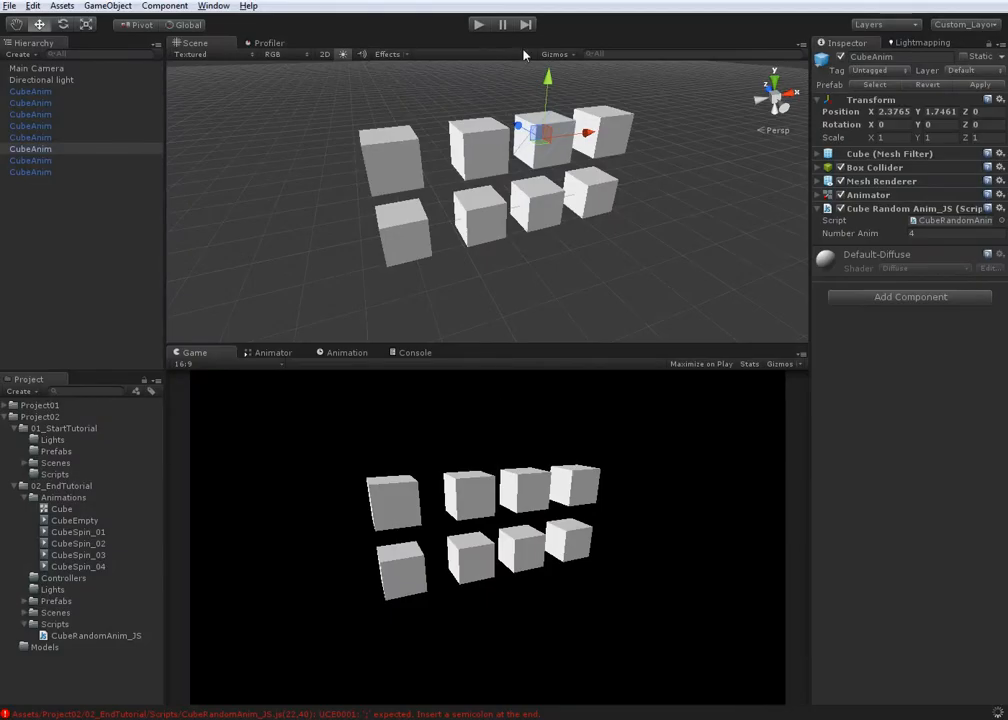
click(484, 25)
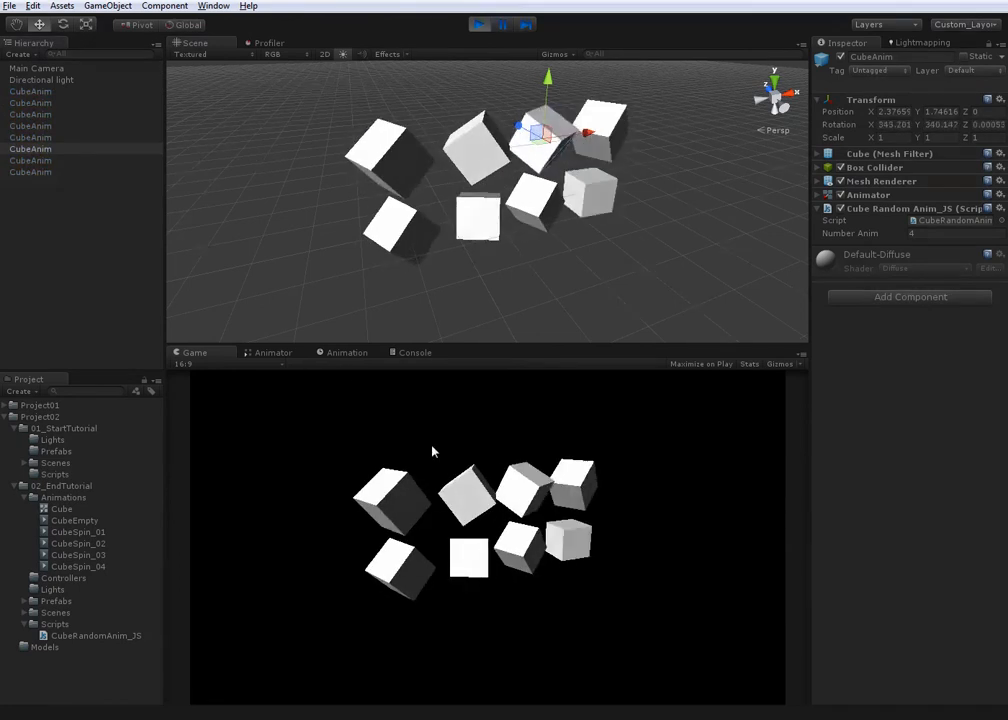
click(329, 354)
click(264, 353)
click(479, 229)
click(535, 217)
click(591, 196)
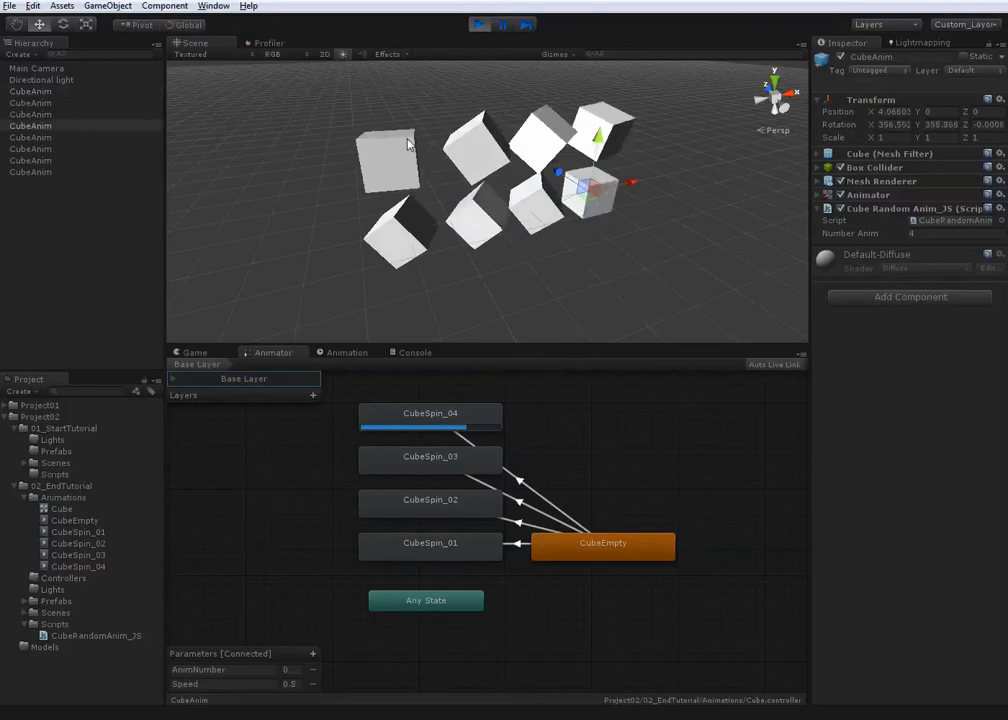
click(443, 284)
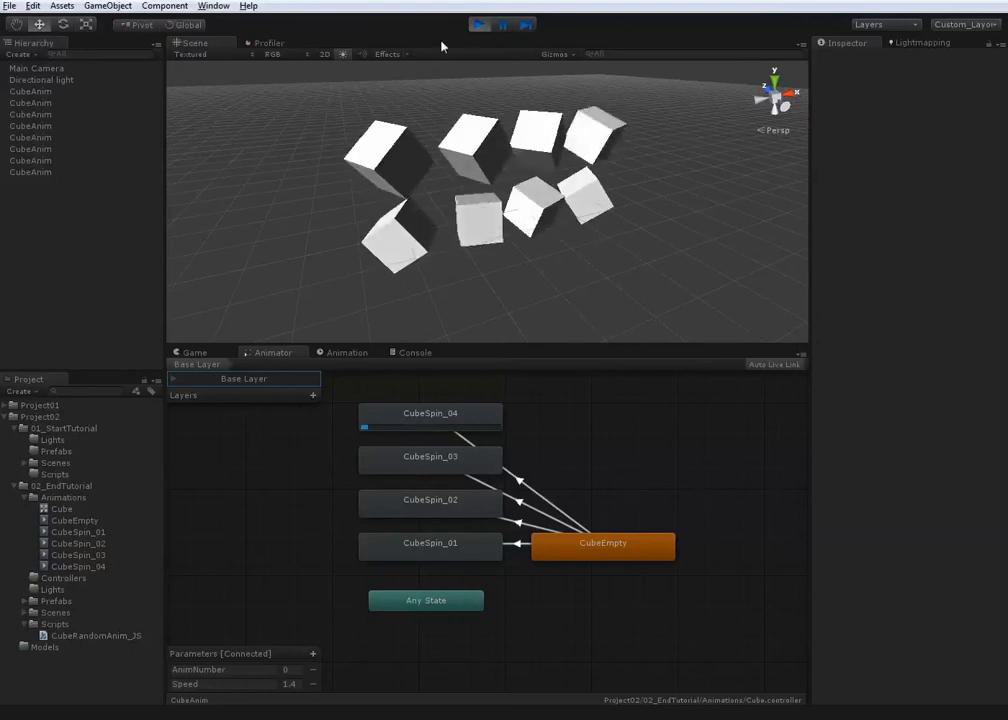
click(481, 25)
click(478, 24)
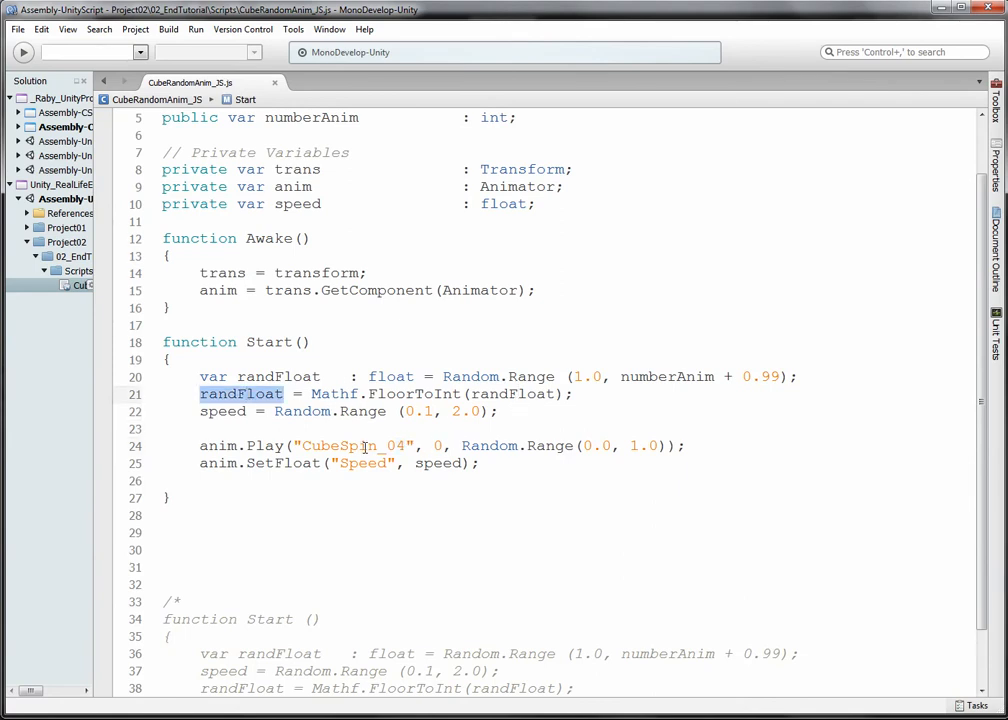
In the script, replace the fixed state name in anim.Play with "CubeSpin_0" + randFloat and save
key(BackSpace)
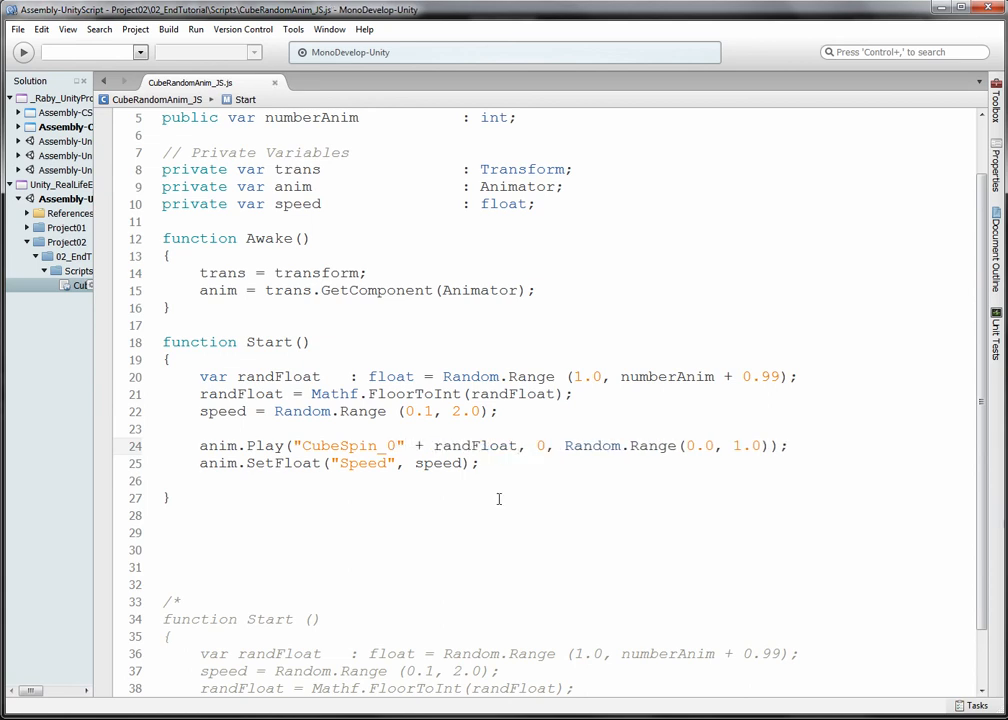
scroll(497, 416, down, 2)
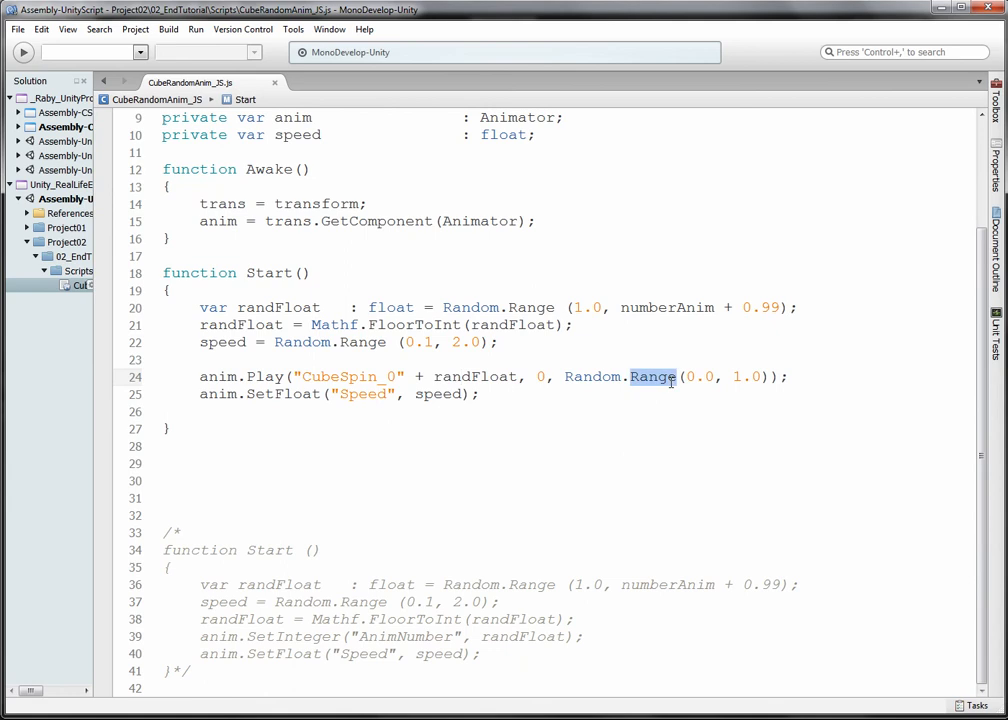
Play-test the scene in Unity to watch the cubes' random animations, then return to the script
drag(777, 376, 587, 377)
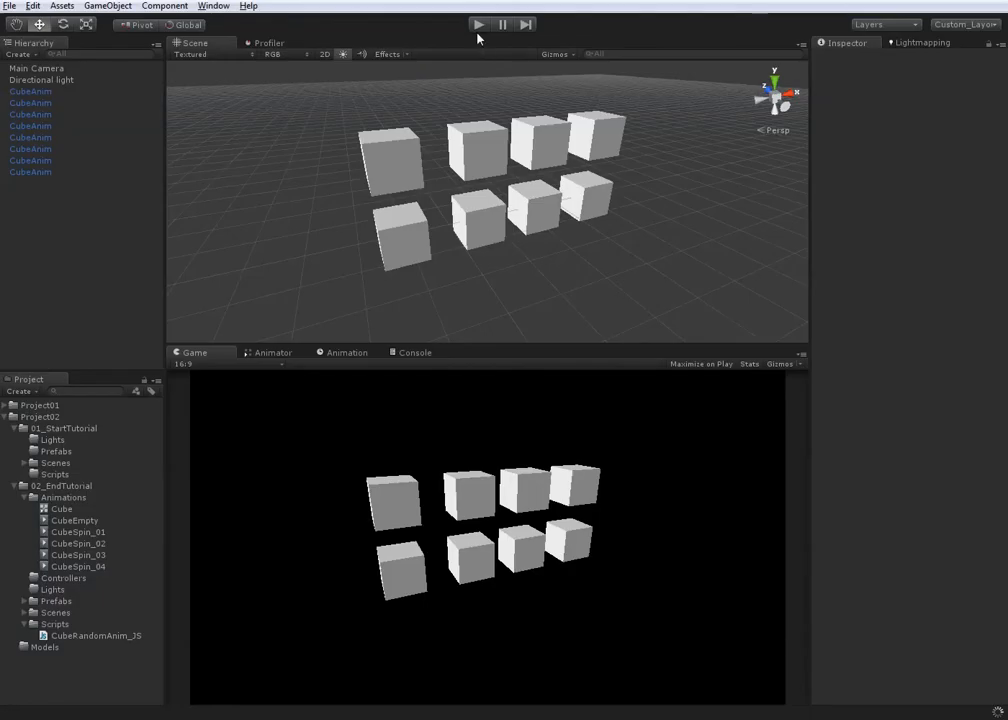
click(479, 24)
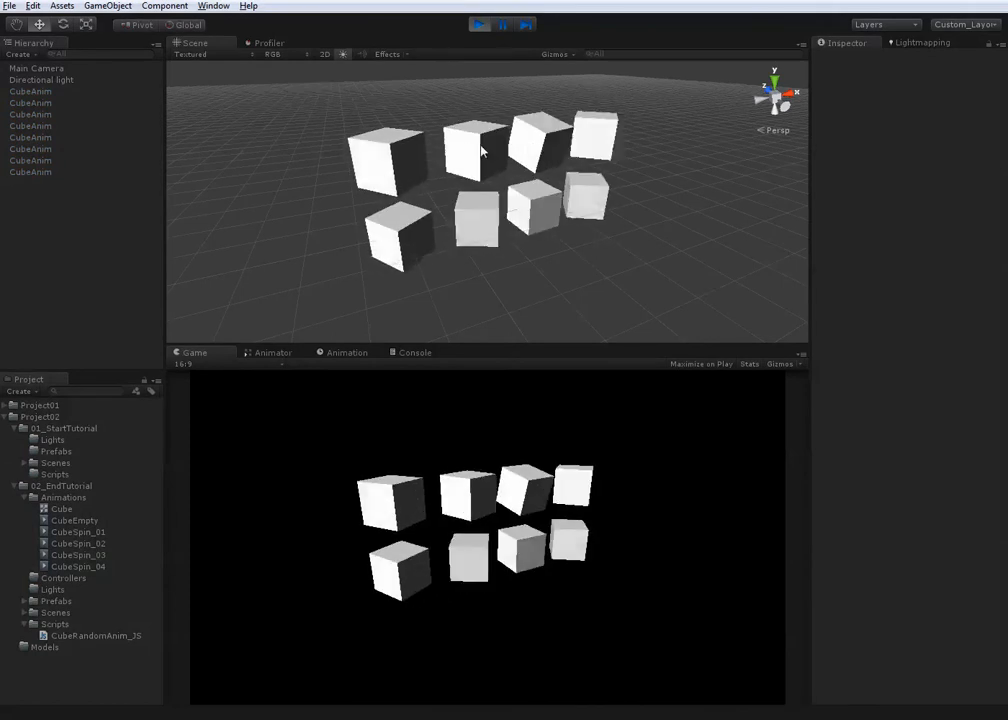
key(ctrl+p)
key(alt+Tab)
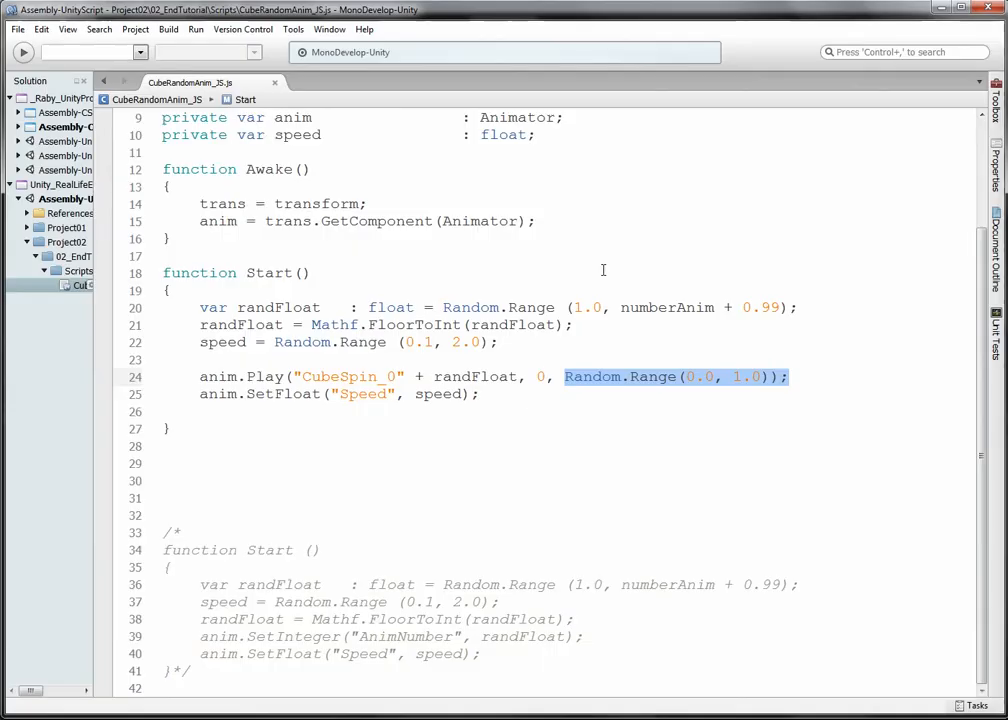
Comment out the anim.SetFloat line in the Start function and save the script
click(175, 389)
text(//)
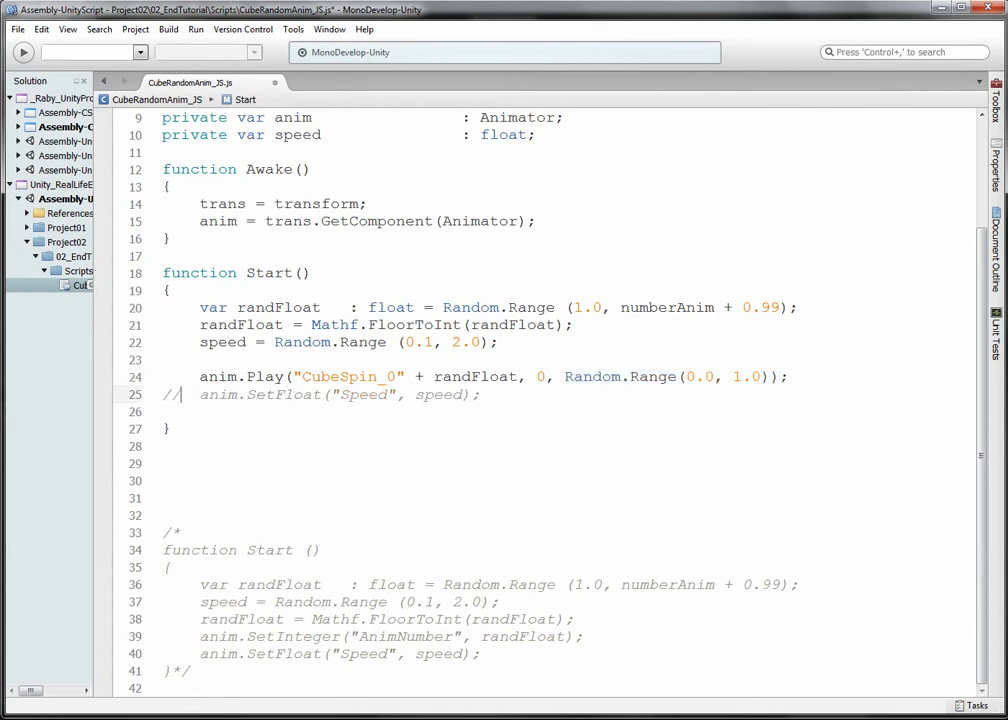
key(alt+Tab)
Play the scene in Unity and compare the spin of two cubes with the speed randomisation disabled
click(481, 25)
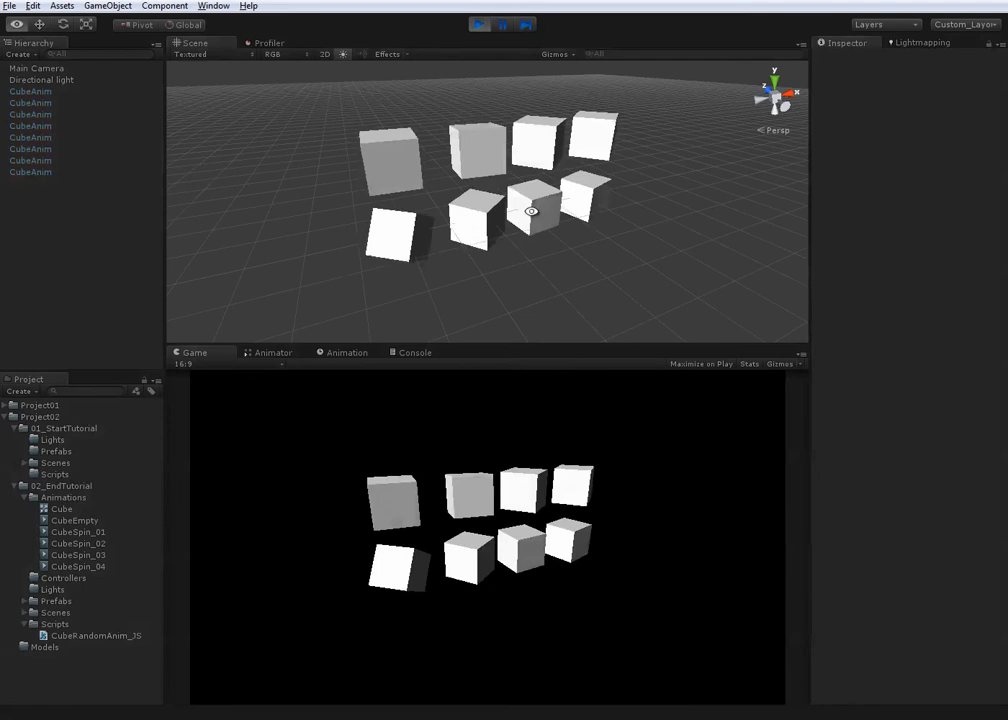
alt+drag(531, 209, 495, 232)
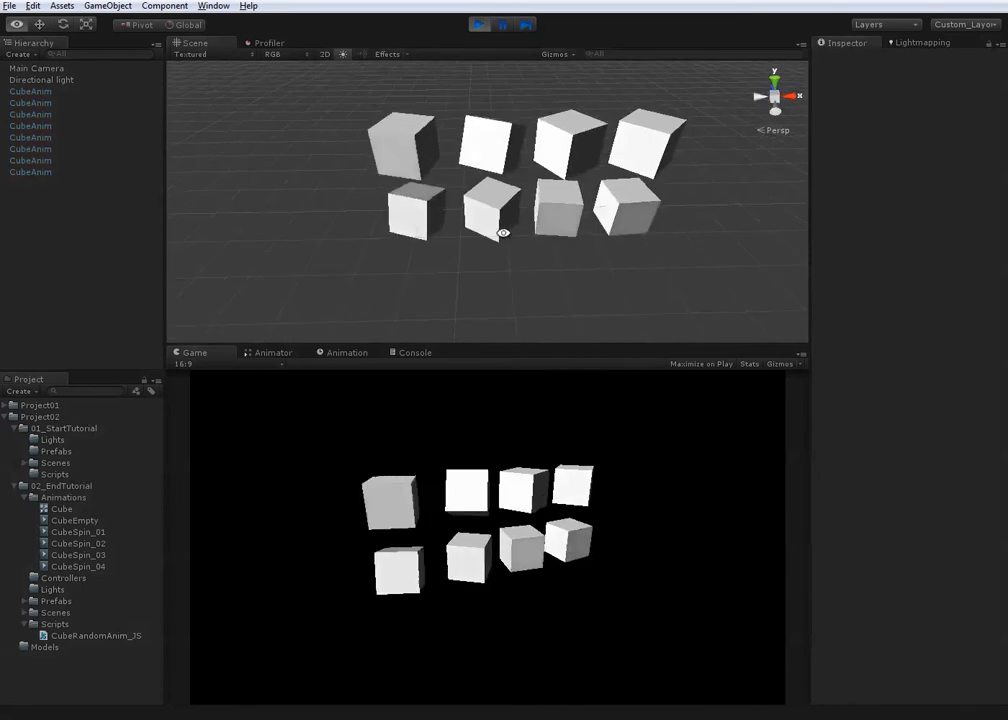
alt+right_drag(495, 232, 646, 310)
alt+drag(578, 254, 583, 247)
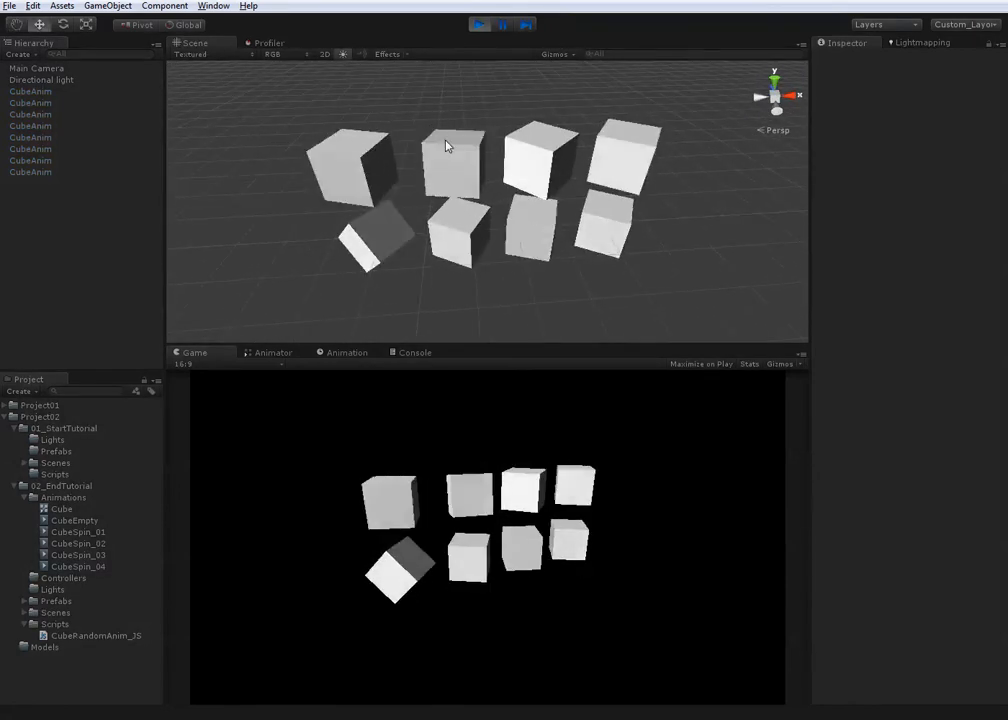
click(448, 150)
shift+click(372, 234)
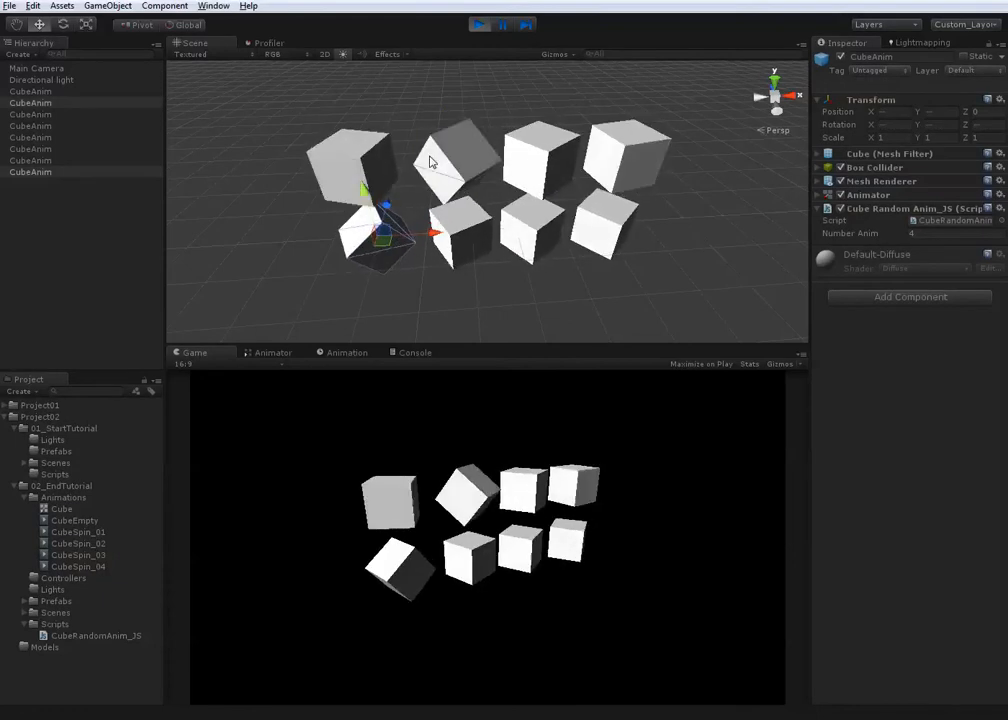
click(479, 24)
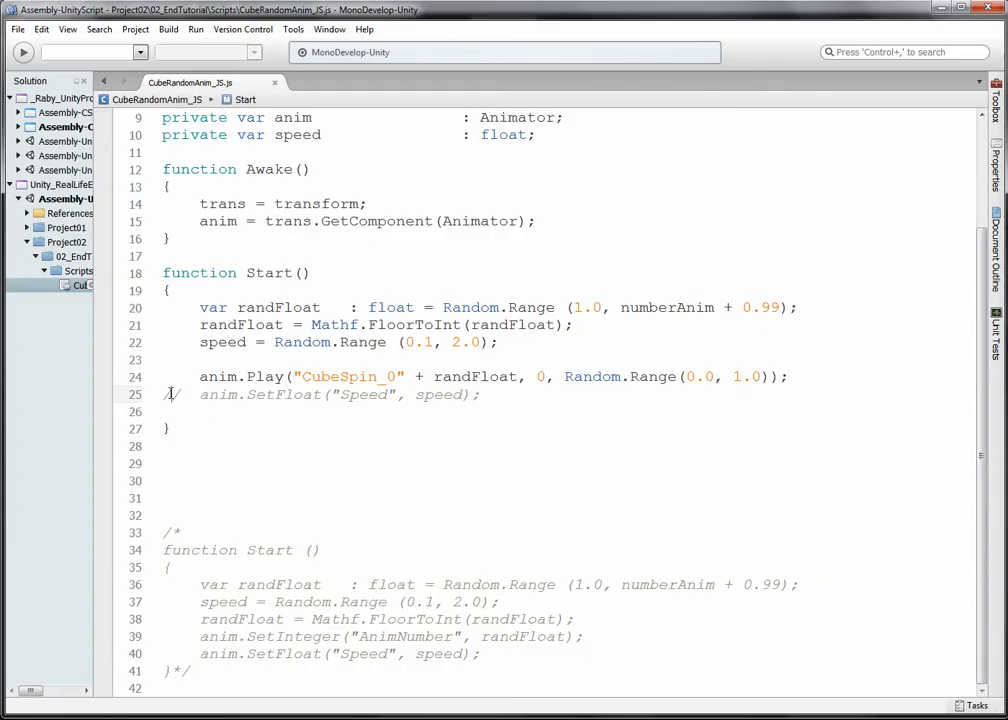
Uncomment the anim.SetFloat line in the script, save and return to Unity
key(BackSpace)
key(BackSpace)
key(ctrl+s)
key(alt+Tab)
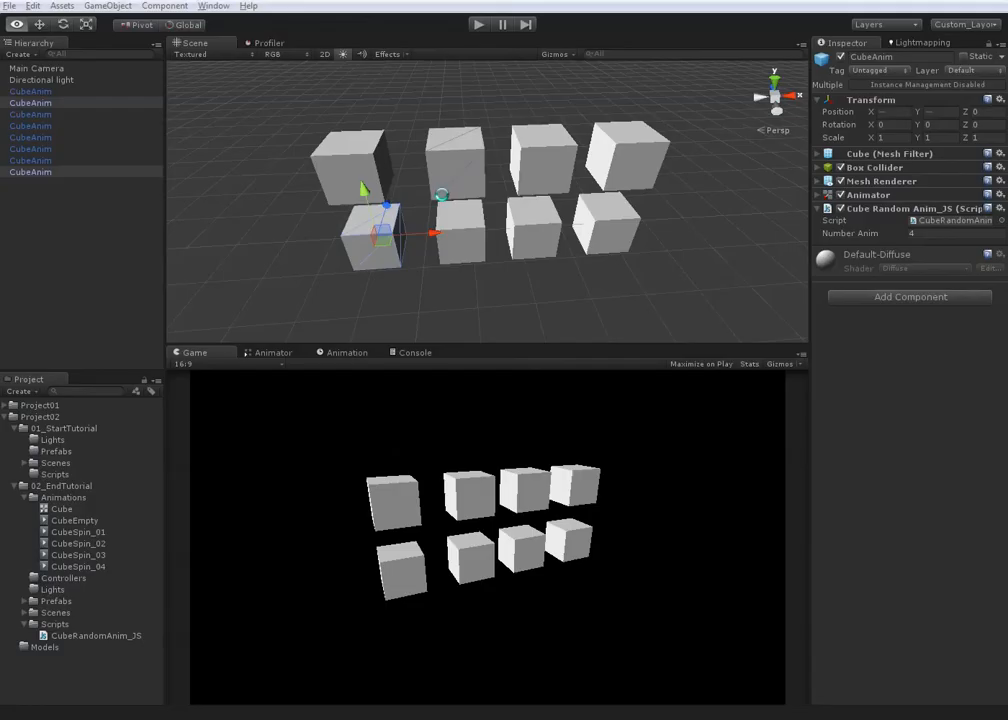
Play-test the scene and examine all the cubes spinning with random animation, start time and speed
click(479, 24)
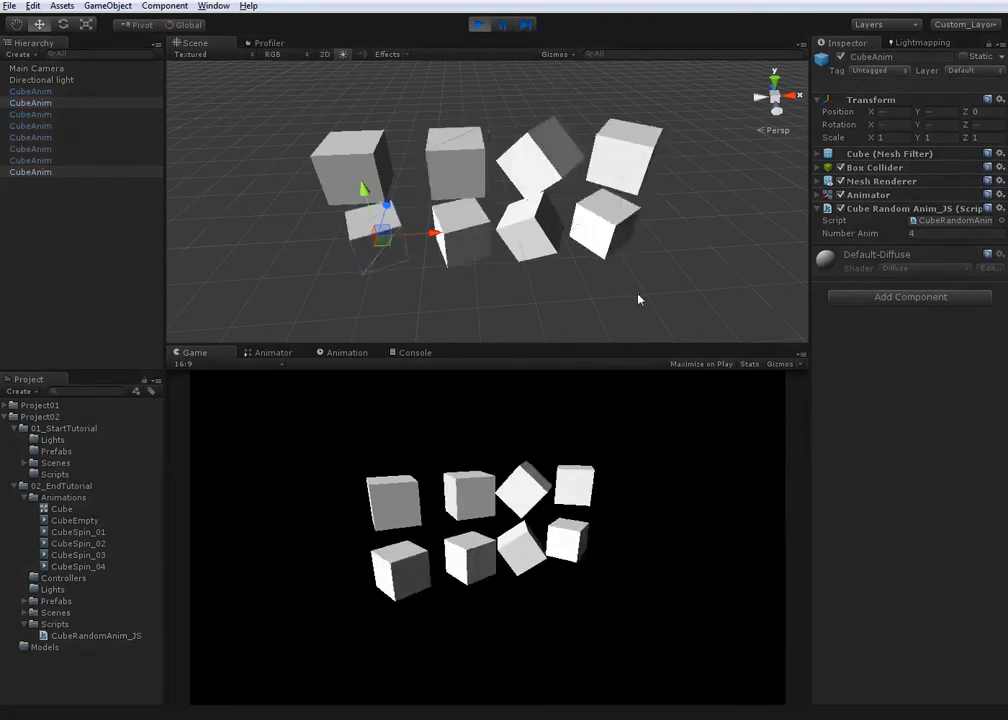
alt+drag(639, 299, 527, 216)
scroll(527, 216, down, 5)
click(309, 279)
alt+drag(309, 279, 556, 275)
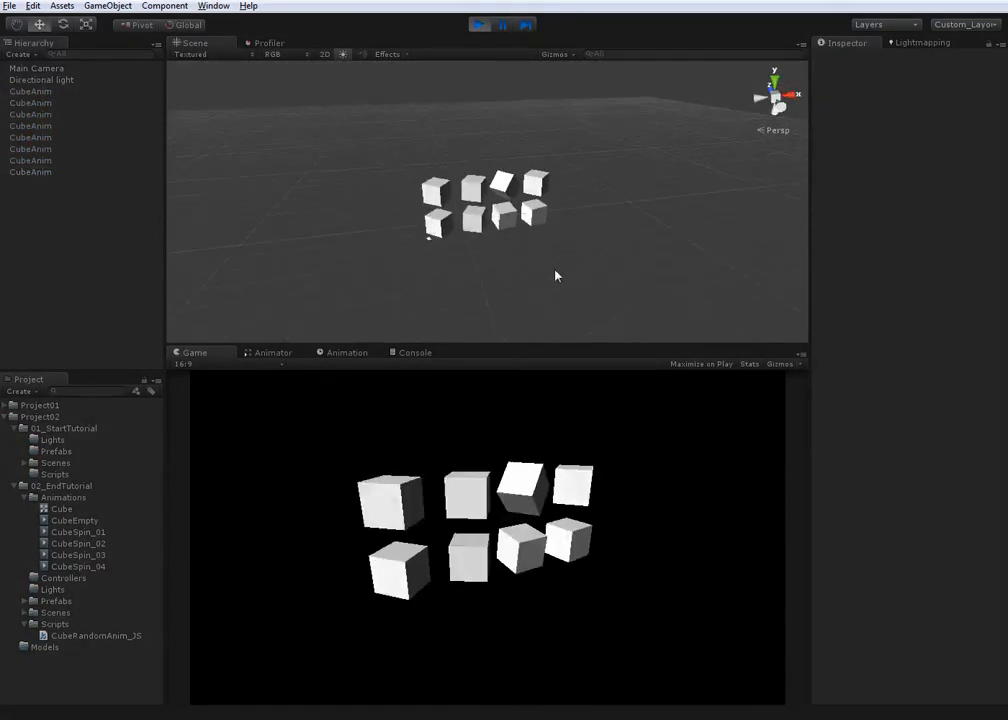
click(479, 26)
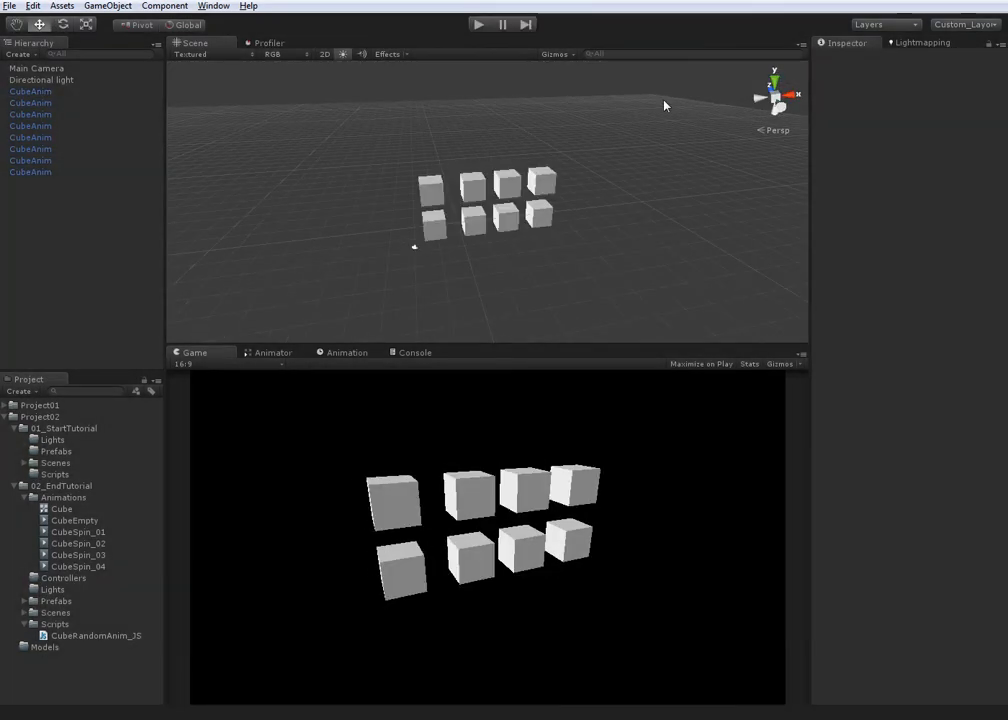
Hide the Camera icon through the Scene view's gizmo settings
click(558, 55)
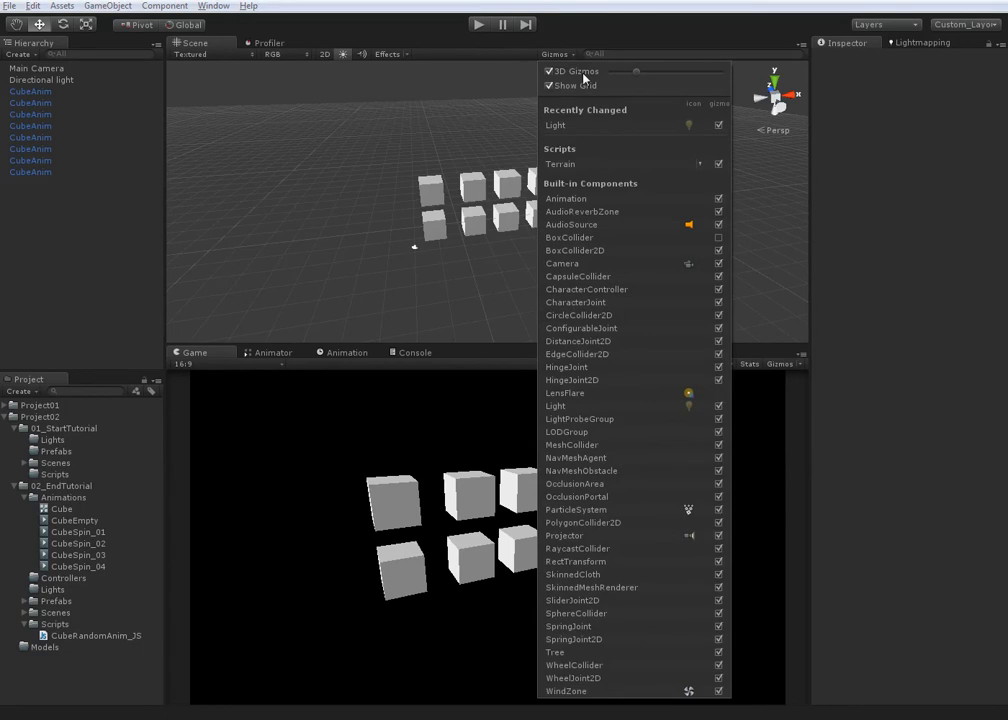
click(688, 264)
alt+click(346, 268)
Duplicate the eight cubes and move the copies straight up to form four rows
drag(353, 130, 631, 284)
key(ctrl+d)
alt+drag(538, 224, 515, 208)
drag(470, 171, 469, 101)
alt+drag(710, 165, 593, 285)
Duplicate all sixteen cubes and move the copies along the X axis to extend each row to eight cubes
drag(368, 88, 637, 234)
key(ctrl+d)
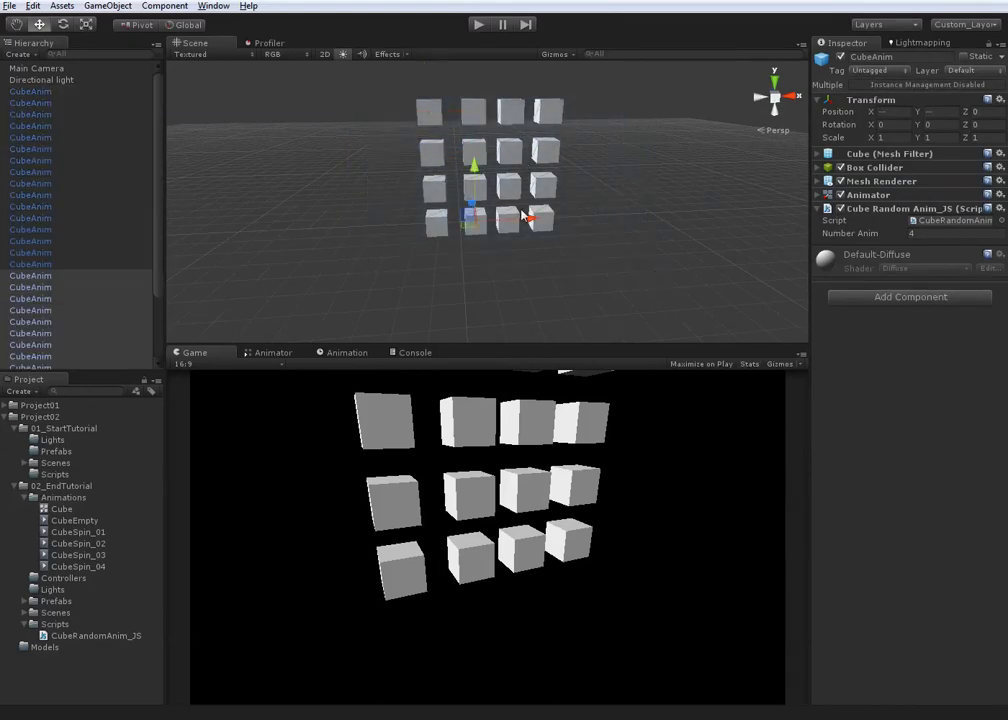
drag(574, 225, 688, 215)
click(650, 266)
alt+drag(650, 266, 605, 244)
Align the Main Camera with the current Scene view and enlarge the Game view
click(41, 79)
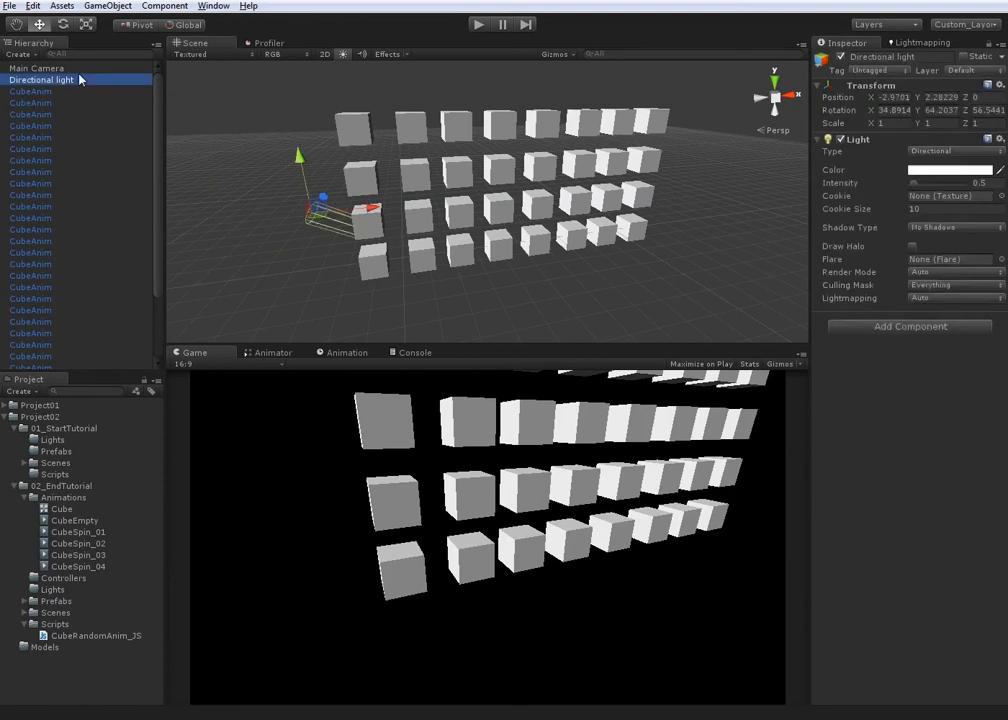
click(36, 68)
key(ctrl+shift+f)
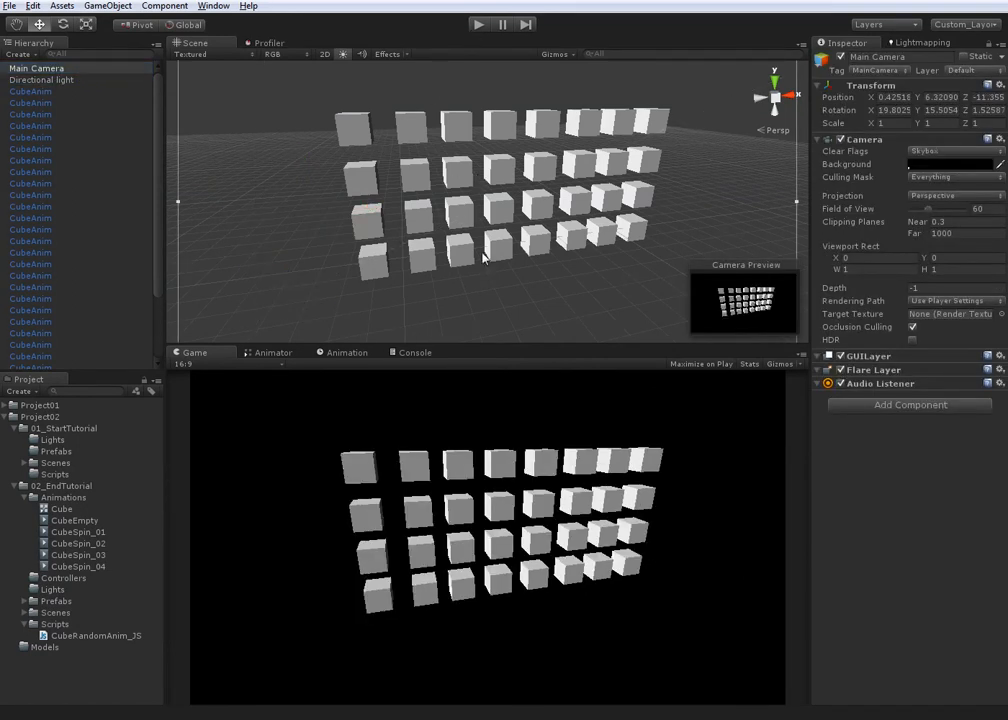
drag(485, 342, 490, 231)
Play-test the enlarged cube grid twice to compare the randomised animations between runs
click(478, 26)
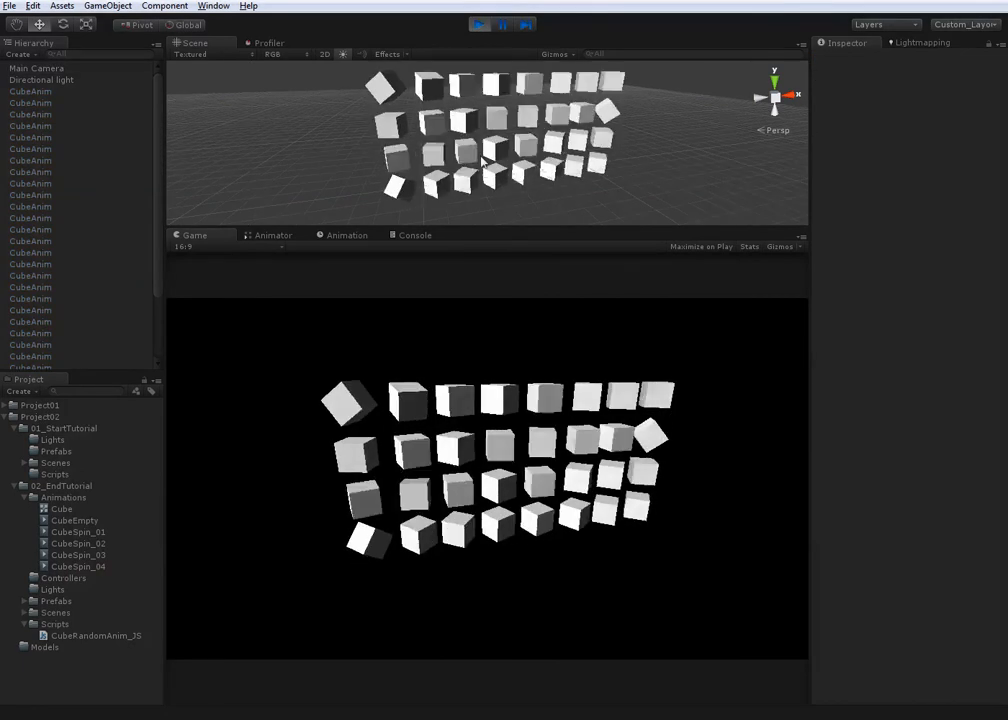
click(478, 27)
click(479, 28)
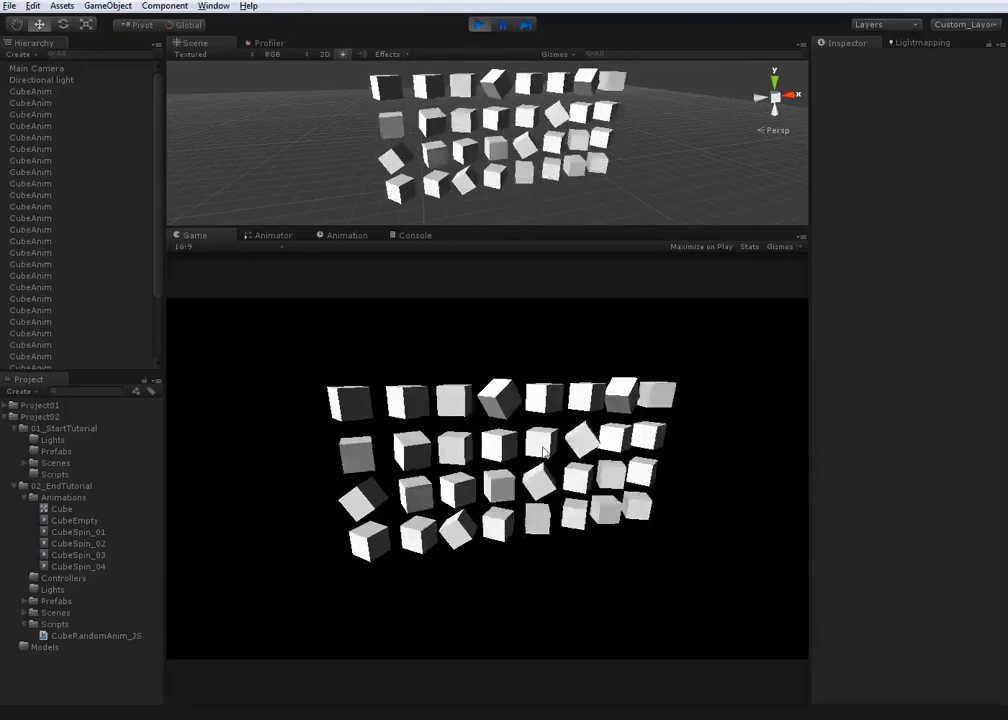
click(479, 24)
In the script, replace the random state name in anim.Play with "CubeSpin_03", save and play-test the scene in Unity
key(alt+Tab)
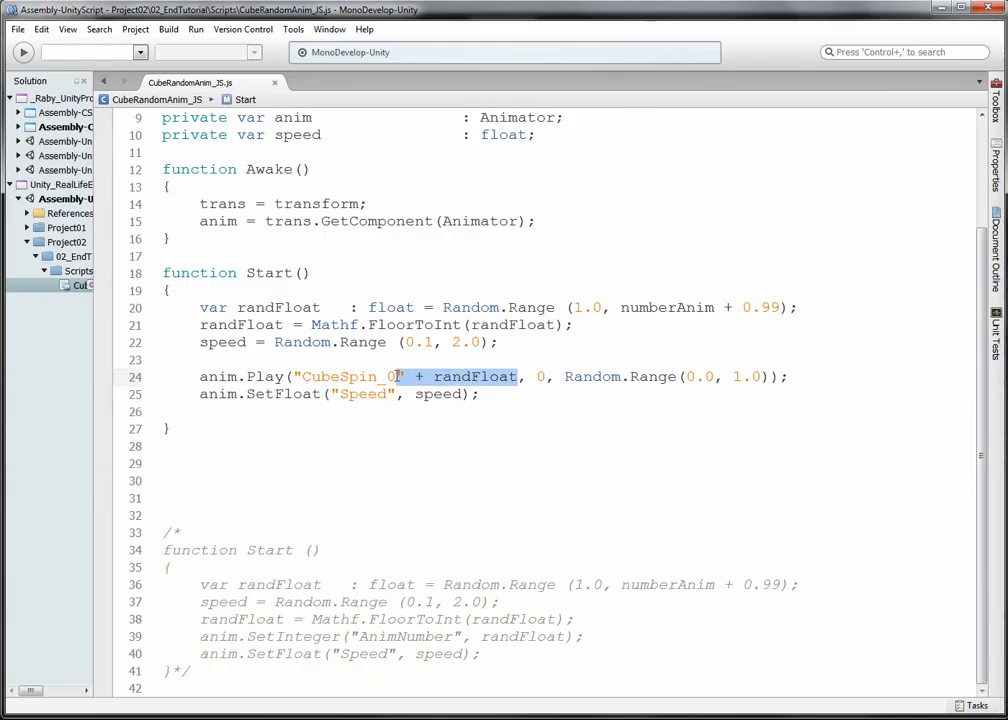
text(3)
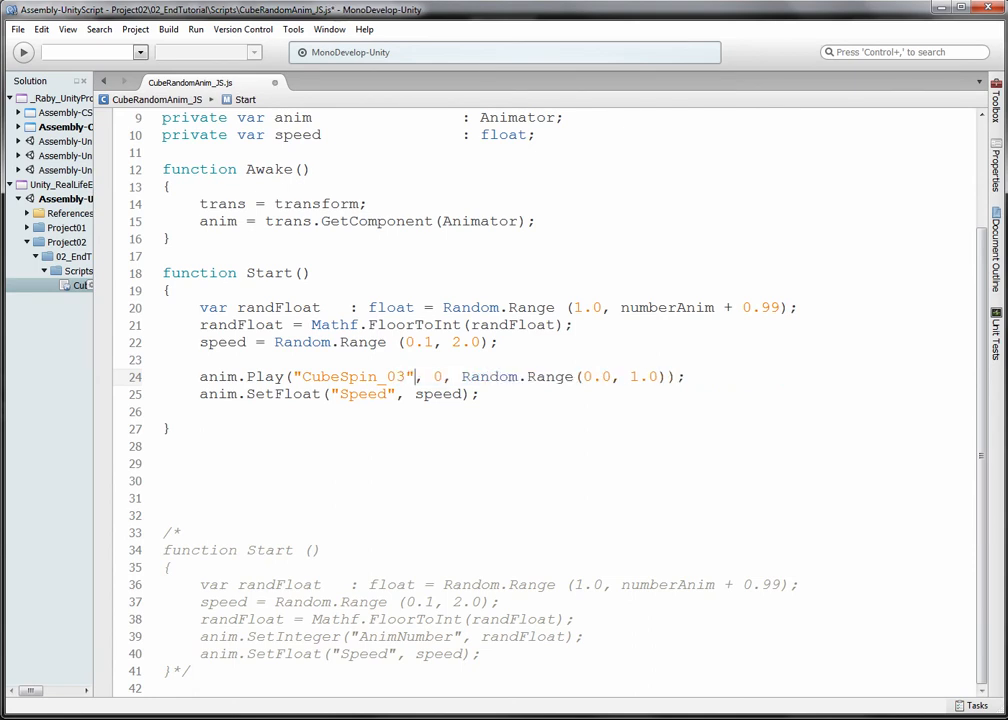
key(alt+Tab)
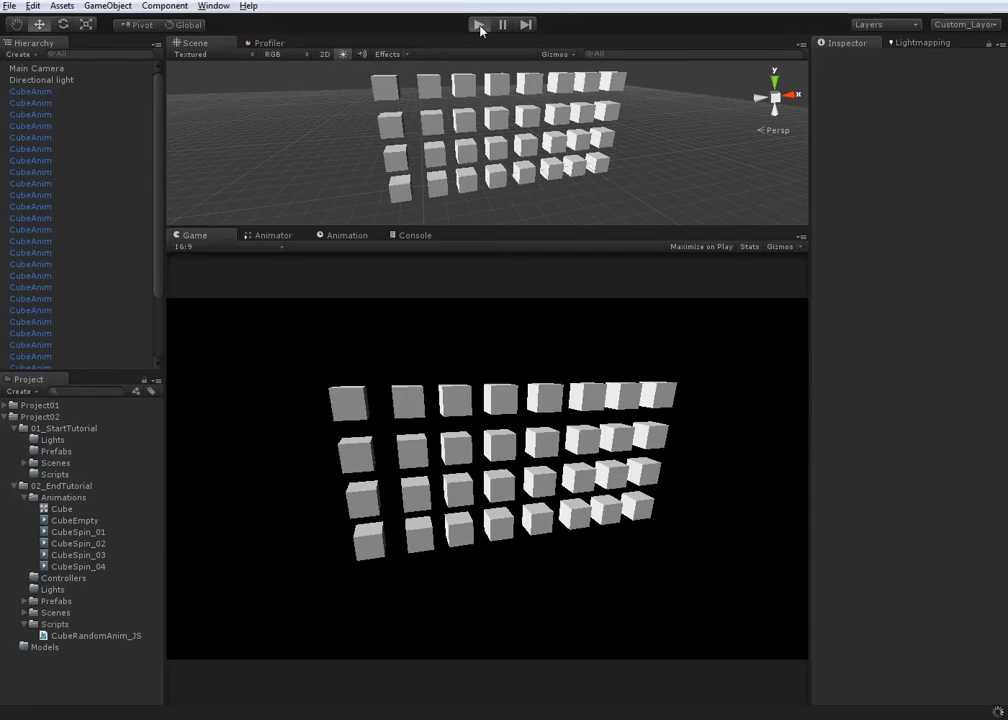
click(479, 24)
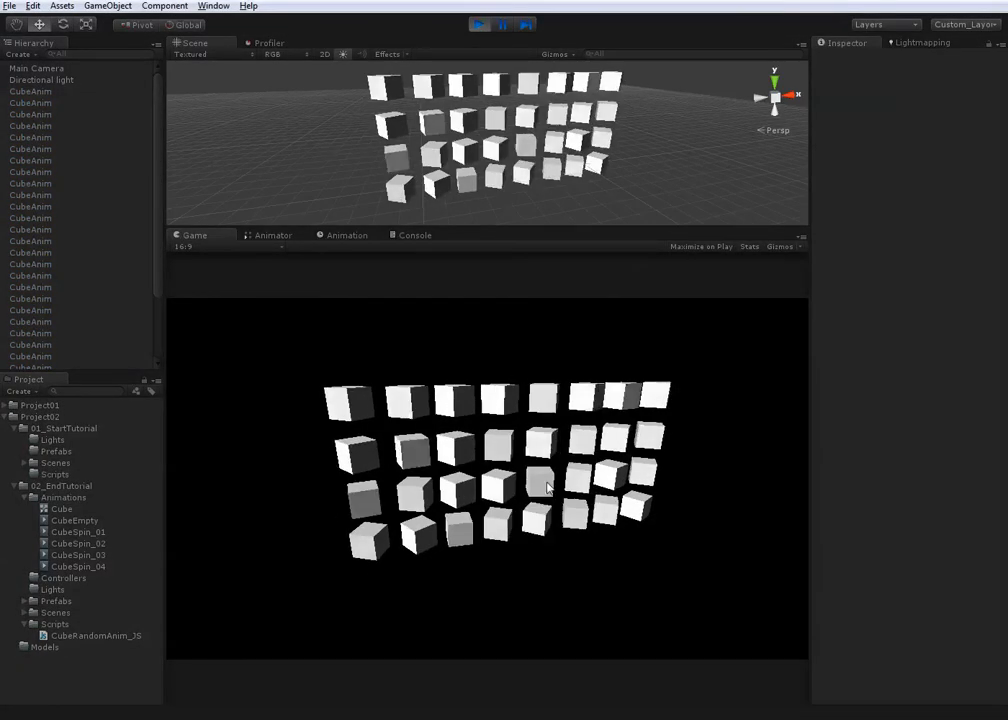
click(479, 24)
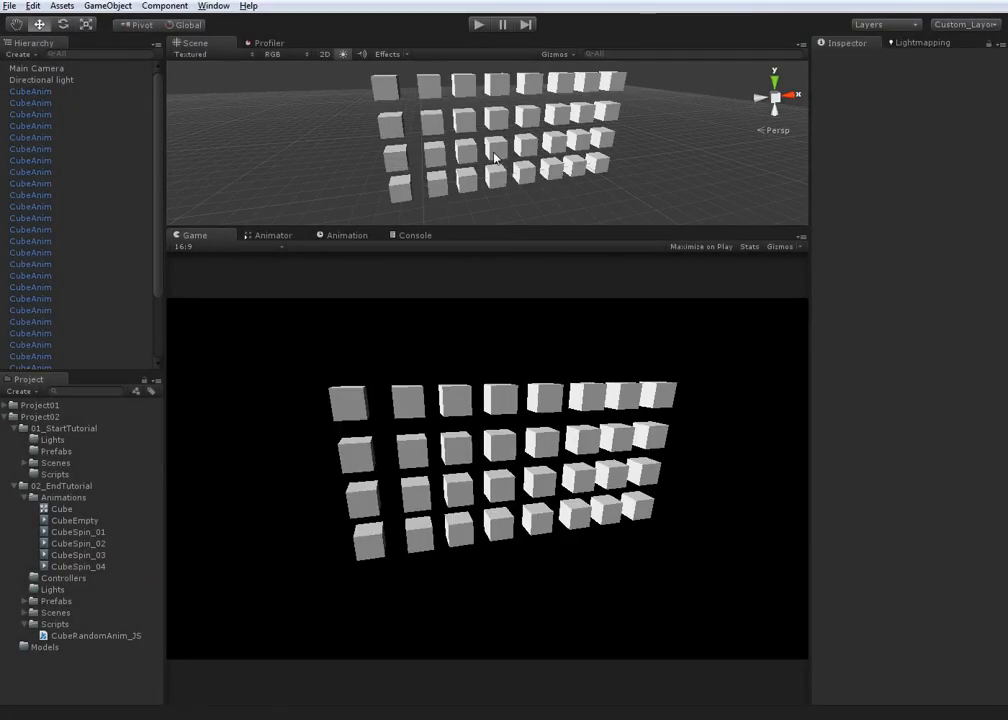